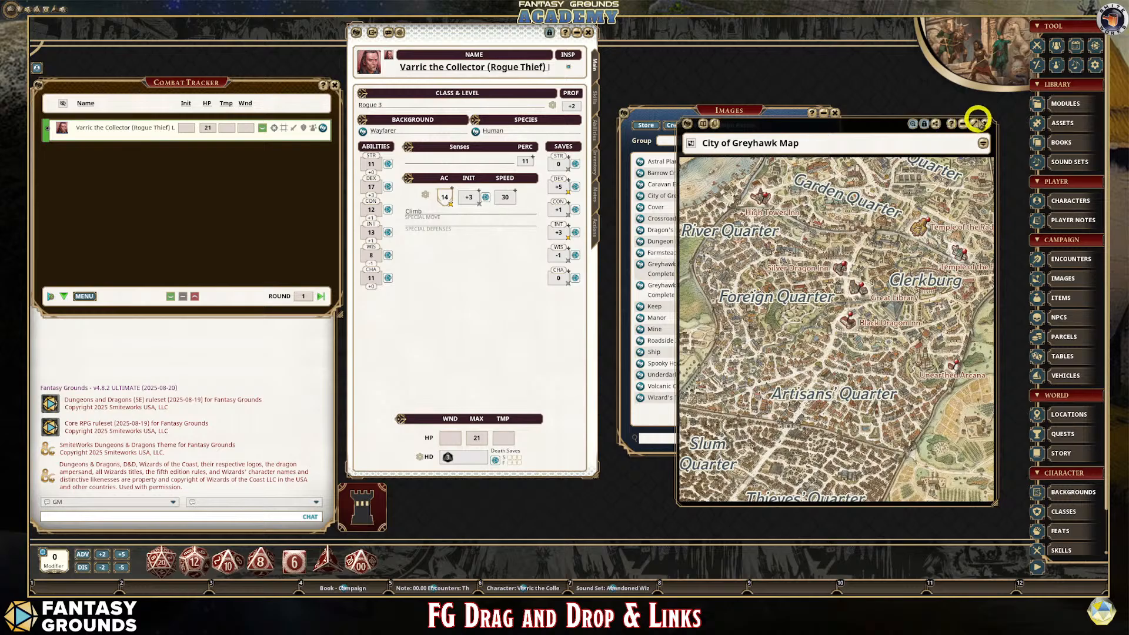
- Close the City of Greyhawk Map, the Images list and Varric the Collector's character sheet
left_click(985, 123)
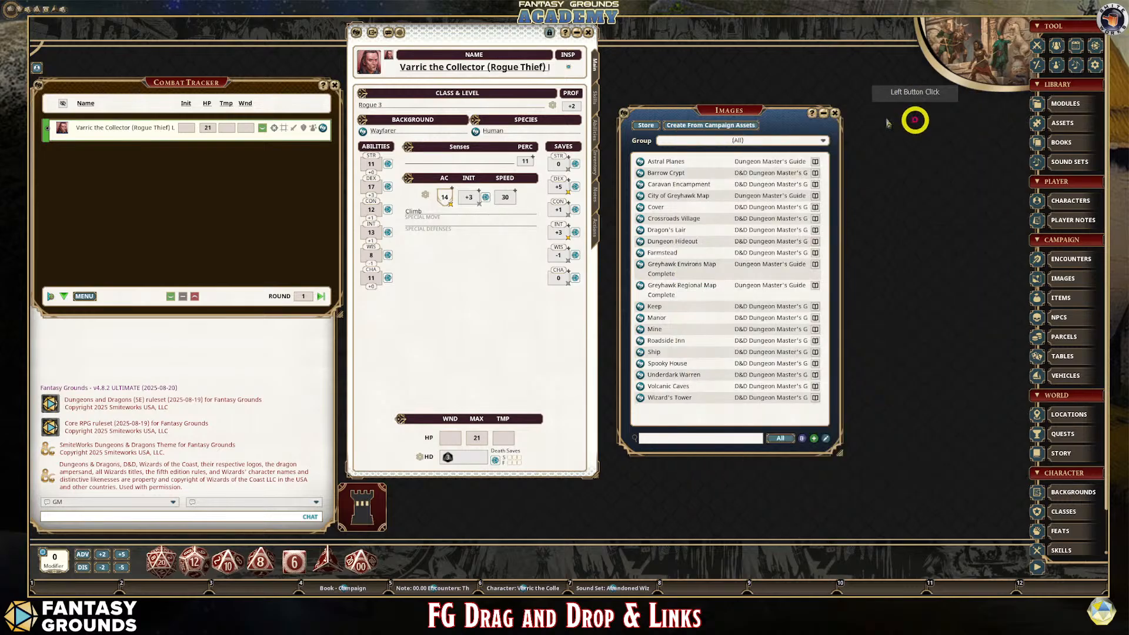
left_click(835, 113)
left_click(588, 33)
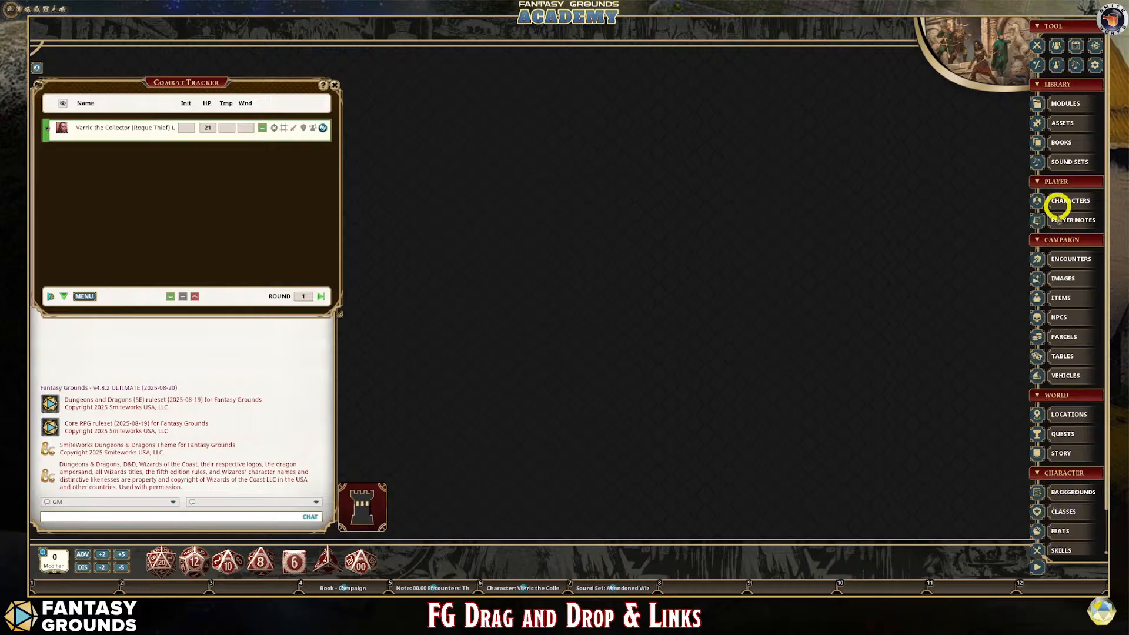
- Collapse the sidebar to icons only and expand it again to its full labelled view
left_click(1037, 567)
left_click(1073, 568)
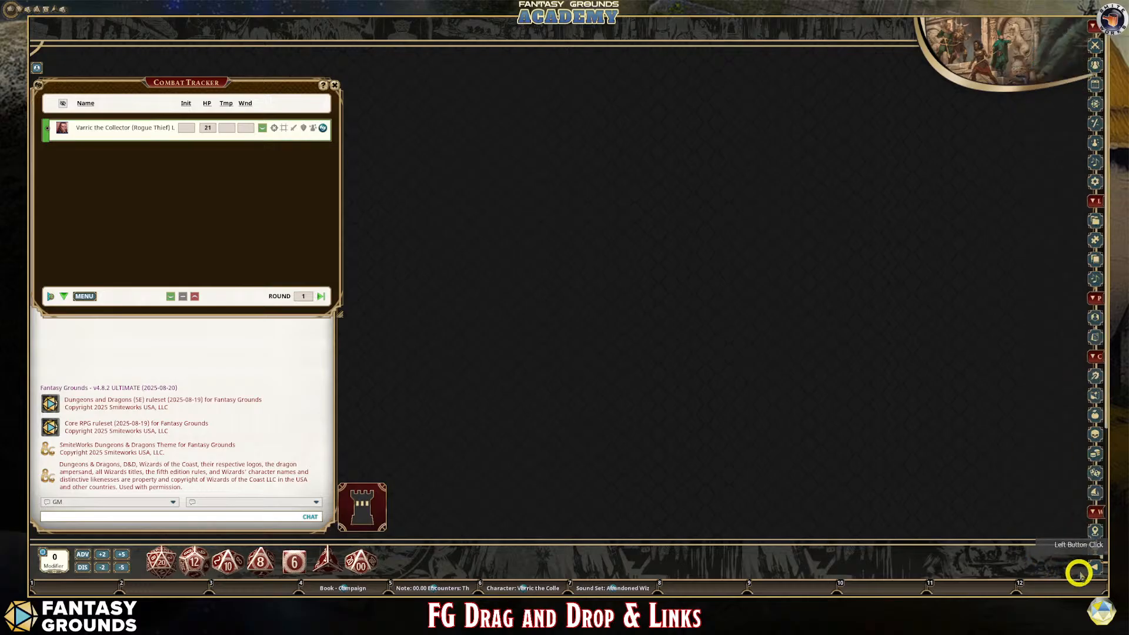
left_click(1095, 566)
left_click(1038, 144)
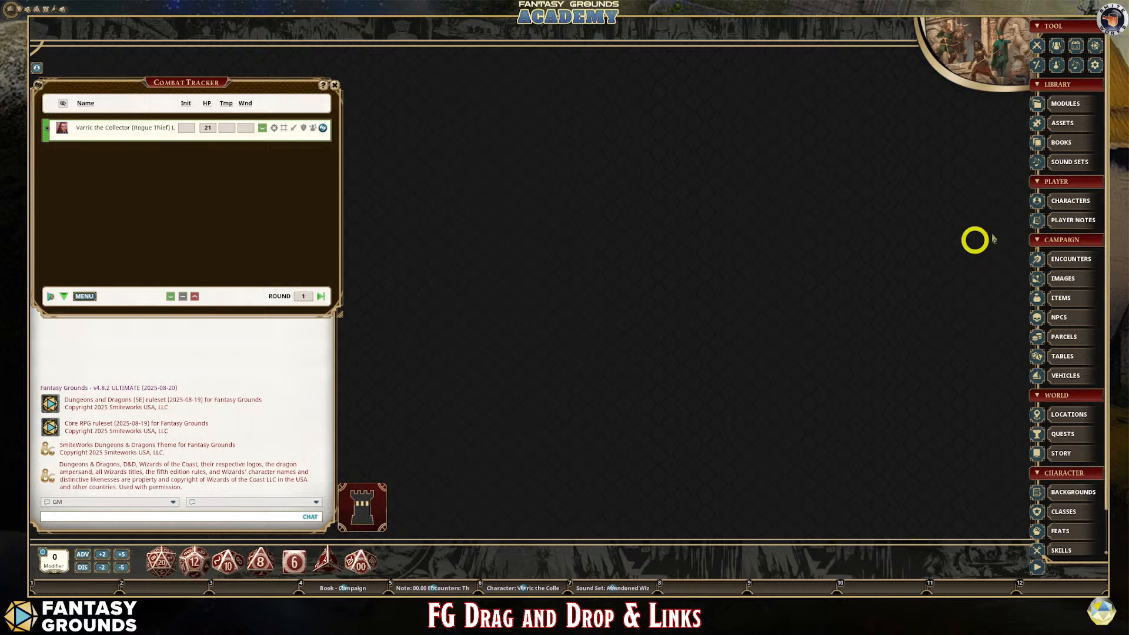
- Examine the context menu of the empty desktop and dismiss it without choosing an option
left_click(608, 232)
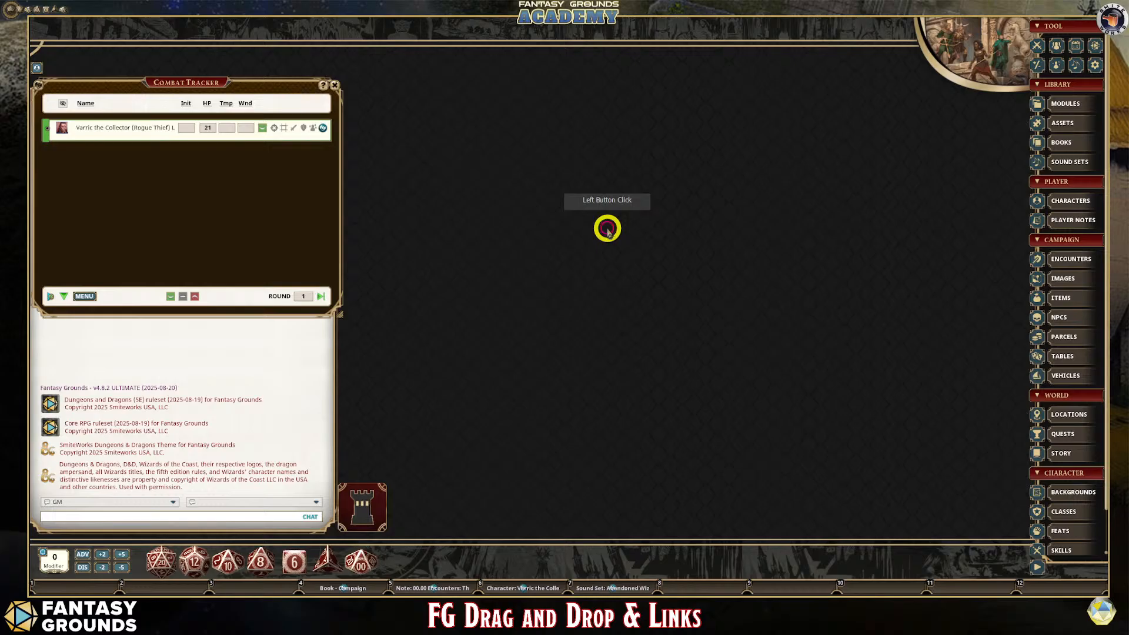
right_click(608, 232)
right_click(608, 228)
right_click(607, 229)
right_click(607, 229)
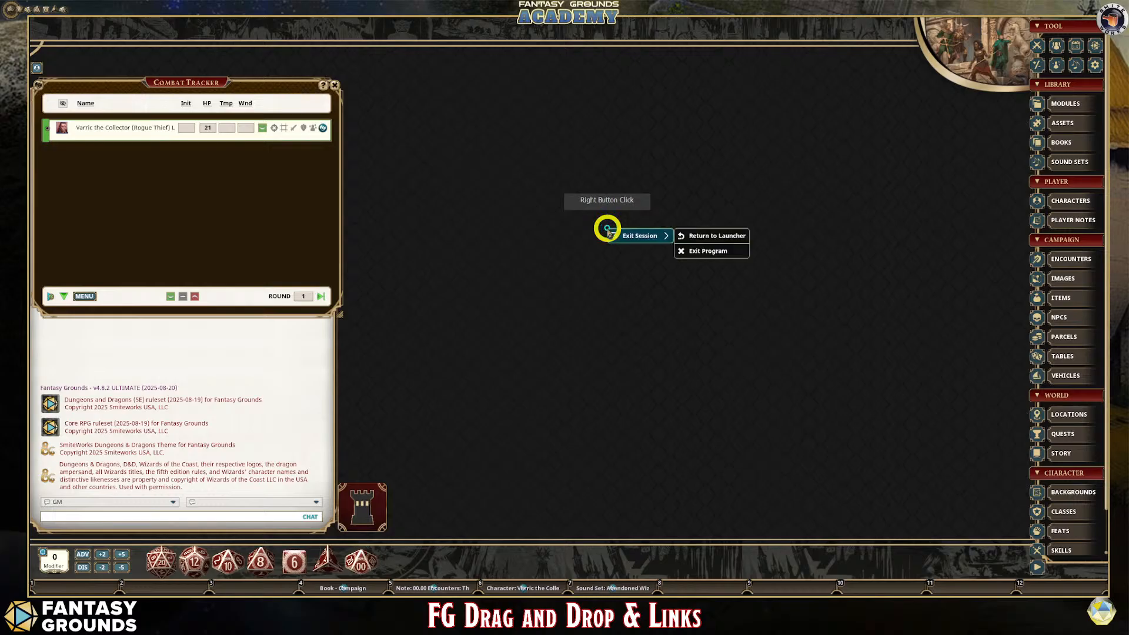
left_click(715, 321)
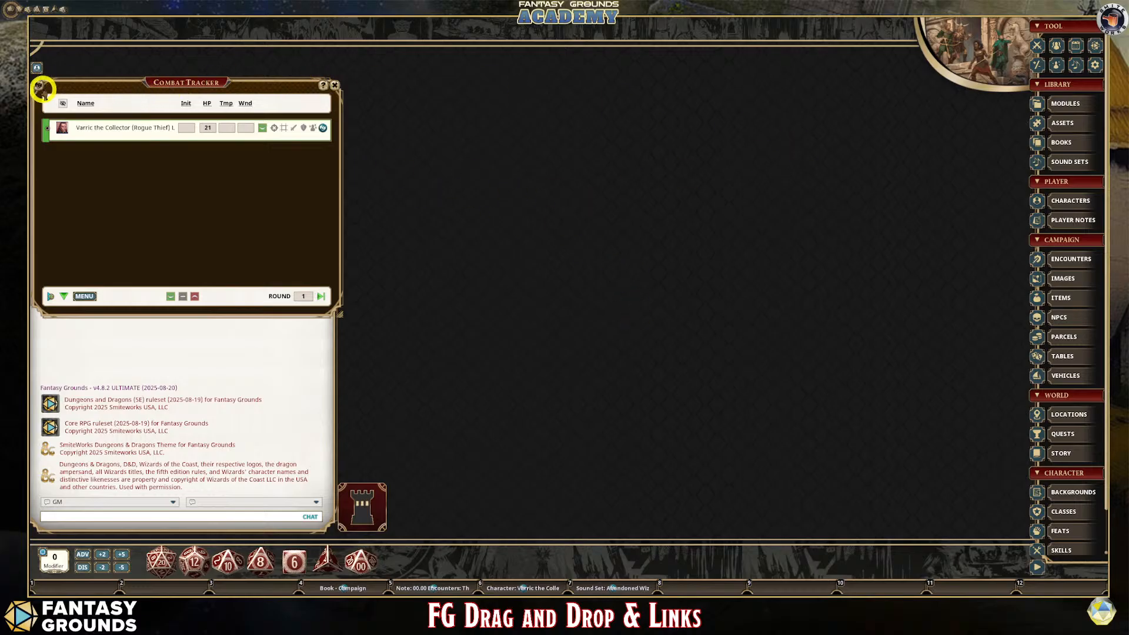
- Try repositioning the Combat Tracker window and store its link in hotkey slot 3
left_click_drag(123, 88, 342, 102)
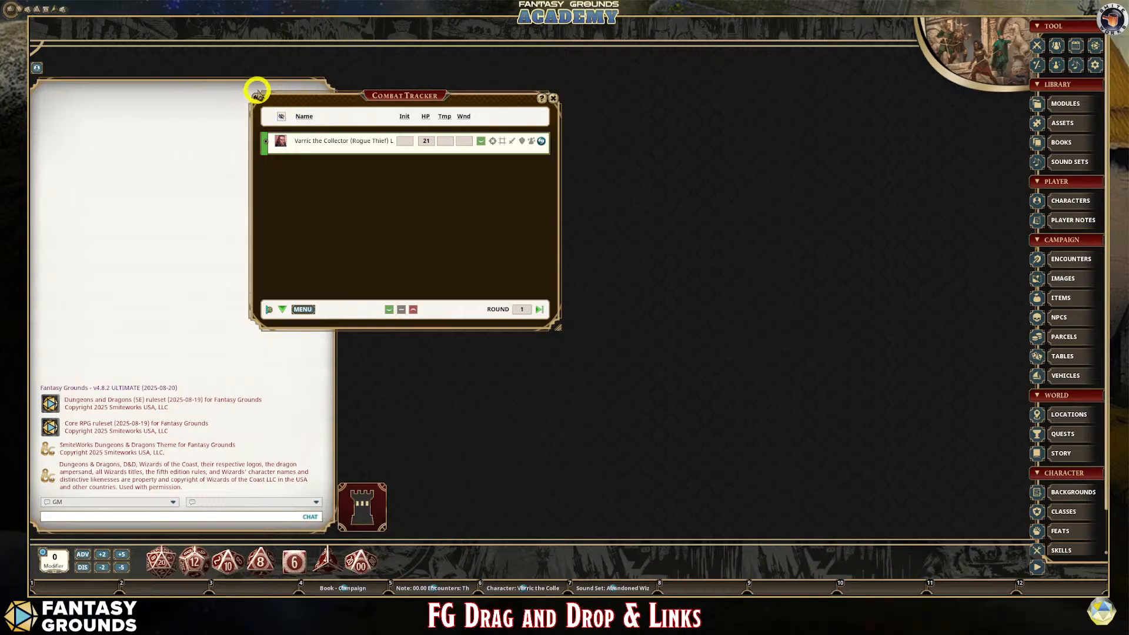
left_click_drag(377, 104, 183, 86)
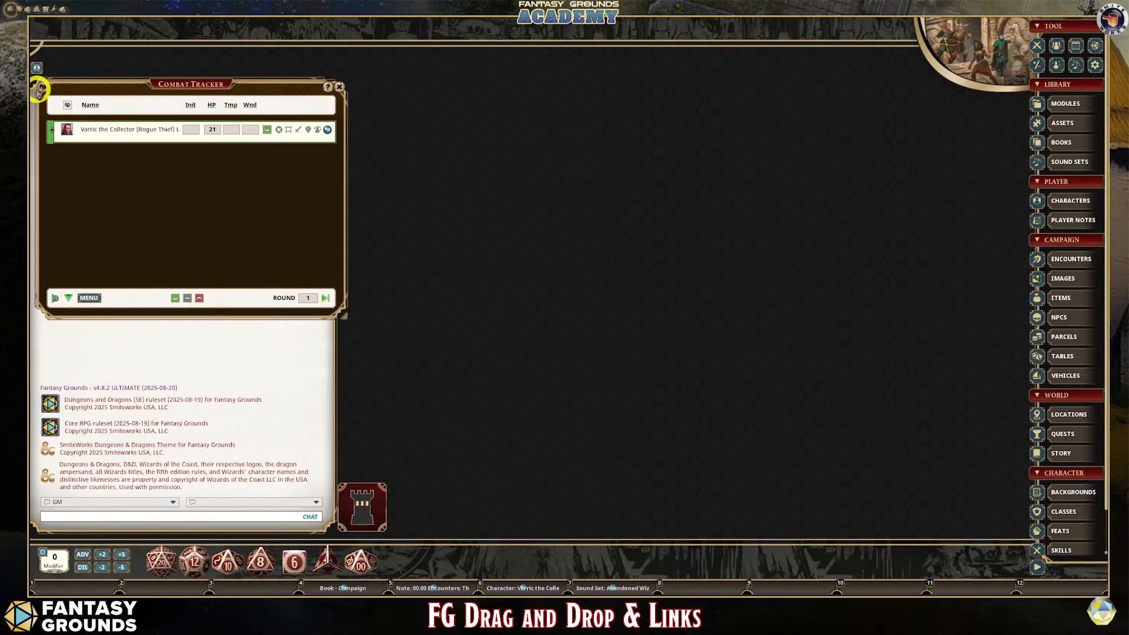
left_click_drag(42, 88, 256, 586)
- Move the Combat Tracker away from the chat area, close it and reopen it from hotkey slot 3
left_click_drag(545, 112, 670, 122)
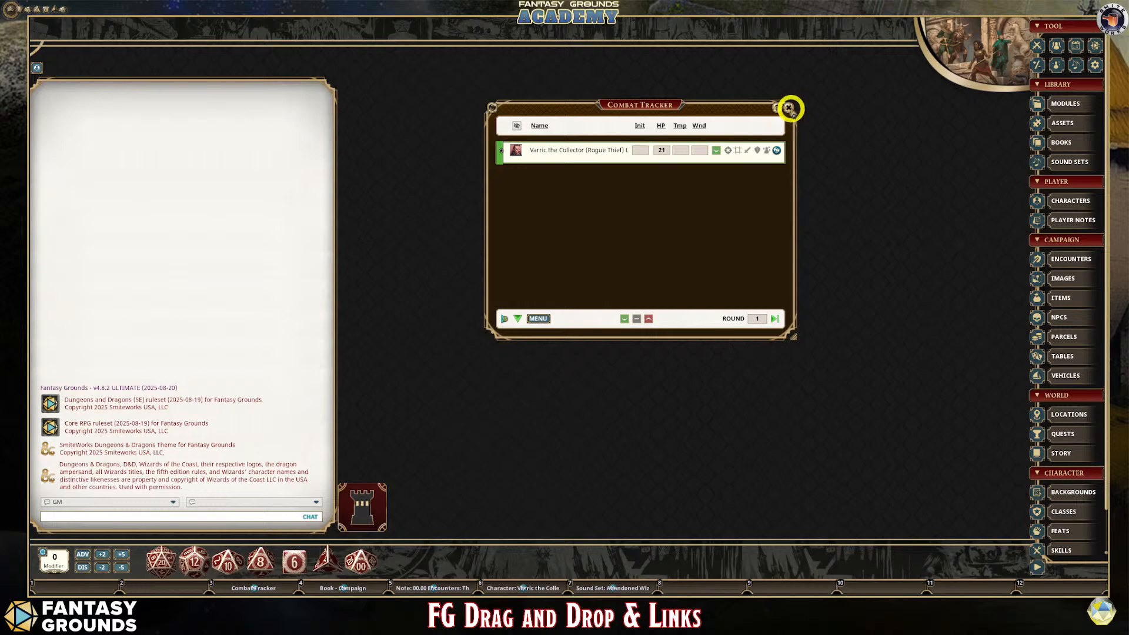
left_click(791, 108)
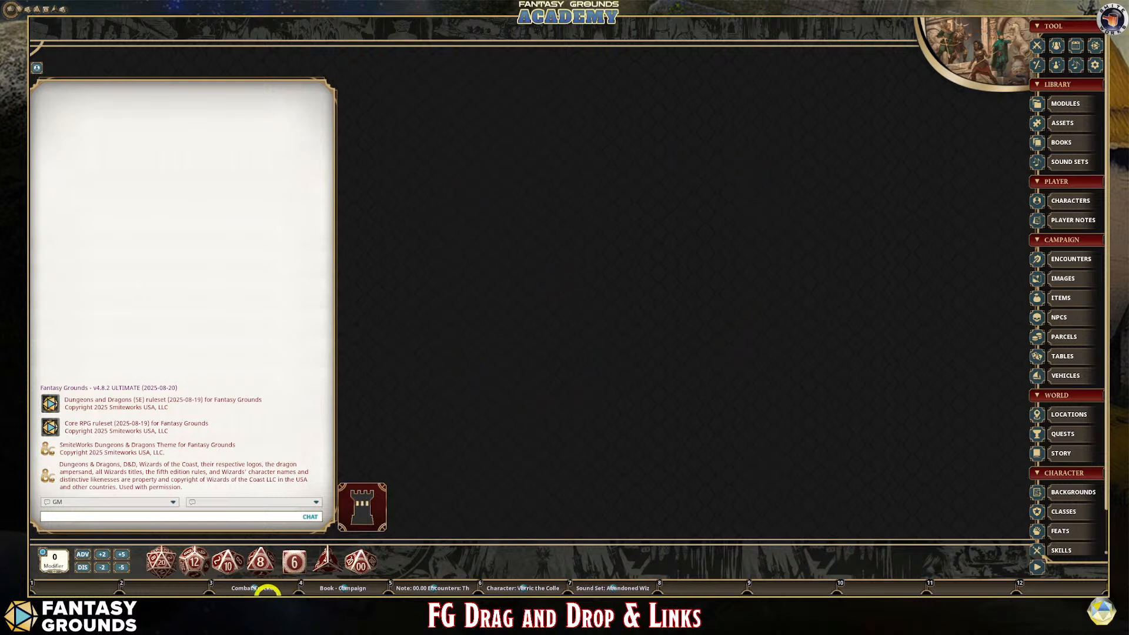
left_click(254, 588)
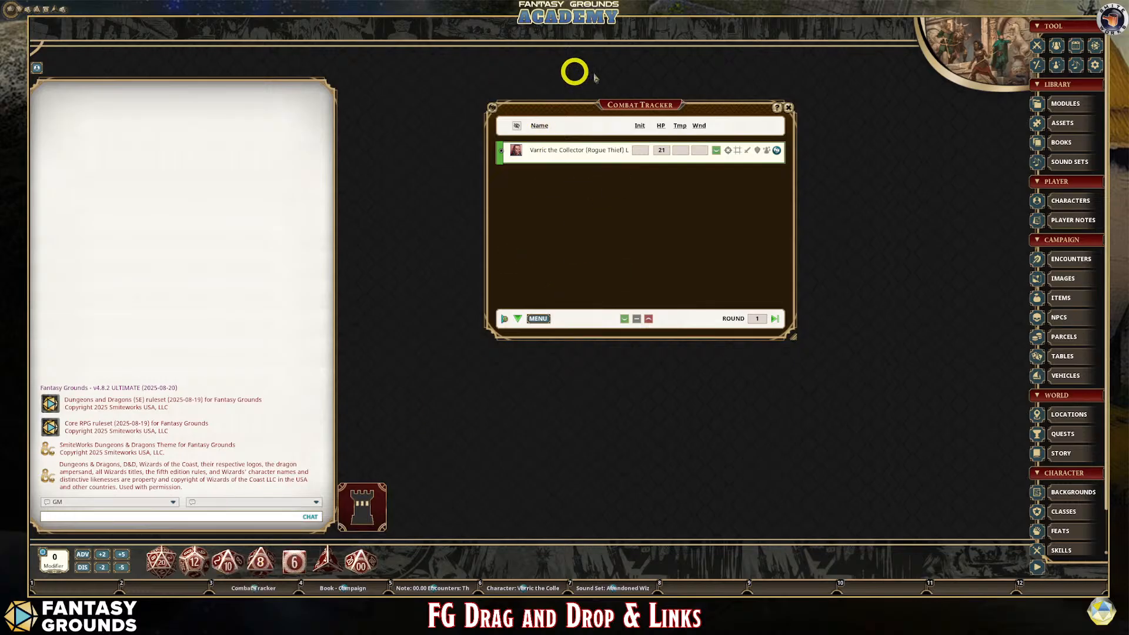
- Place the Combat Tracker back over the upper chat area and make the window taller
left_click_drag(663, 110, 203, 90)
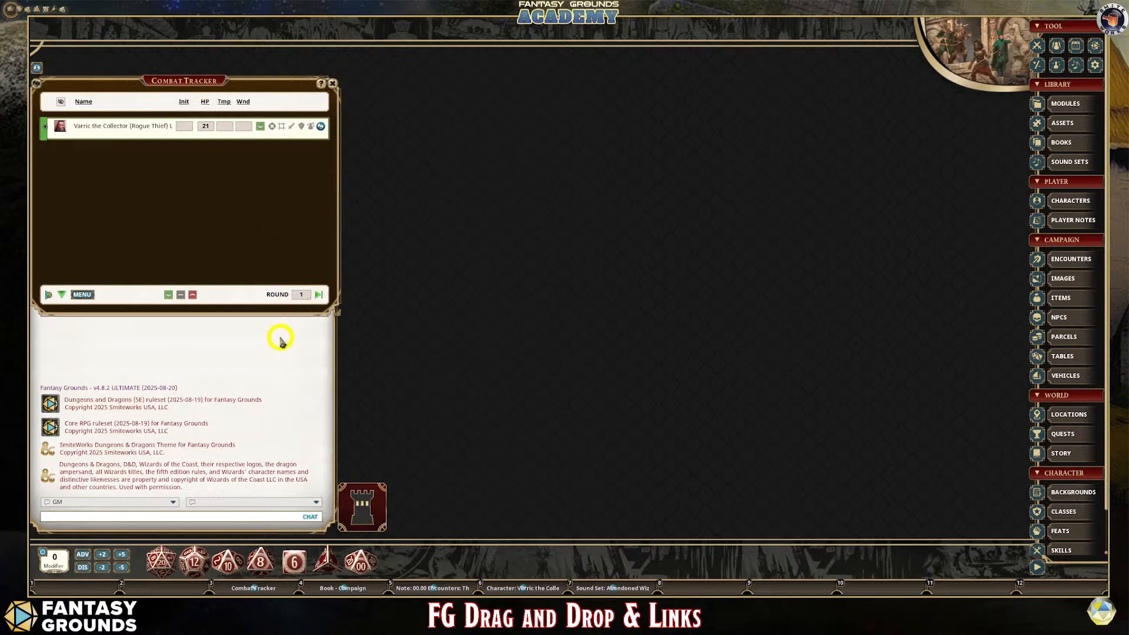
left_click_drag(277, 315, 270, 370)
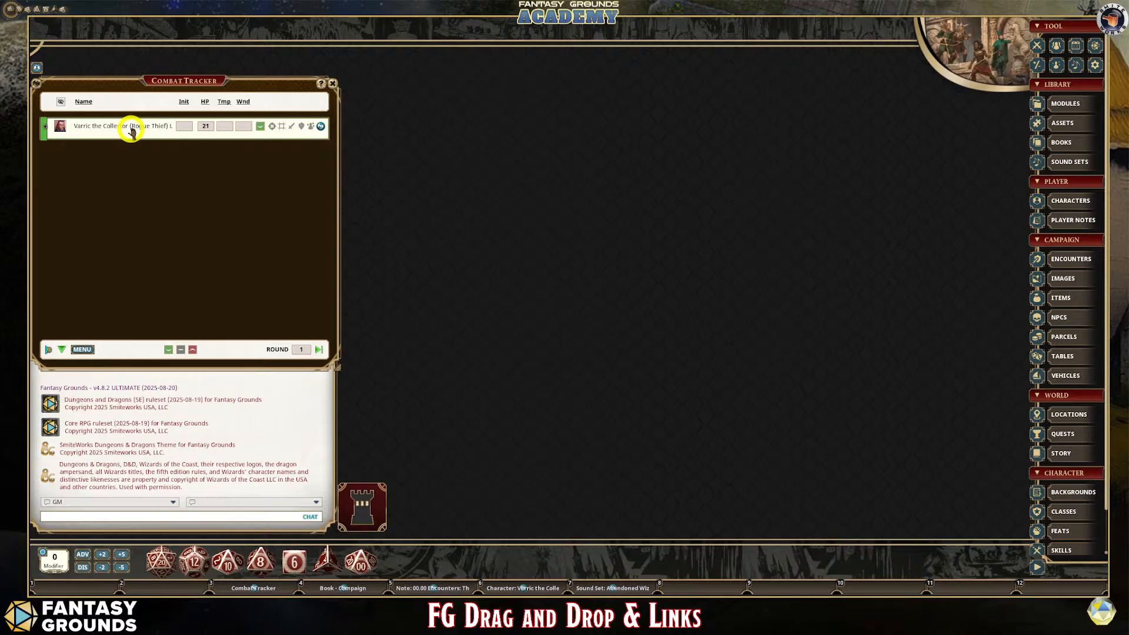
- Store the link of Varric the Collector's character sheet in hotkey slot 8 and reopen the closed sheet from there
left_click(320, 127)
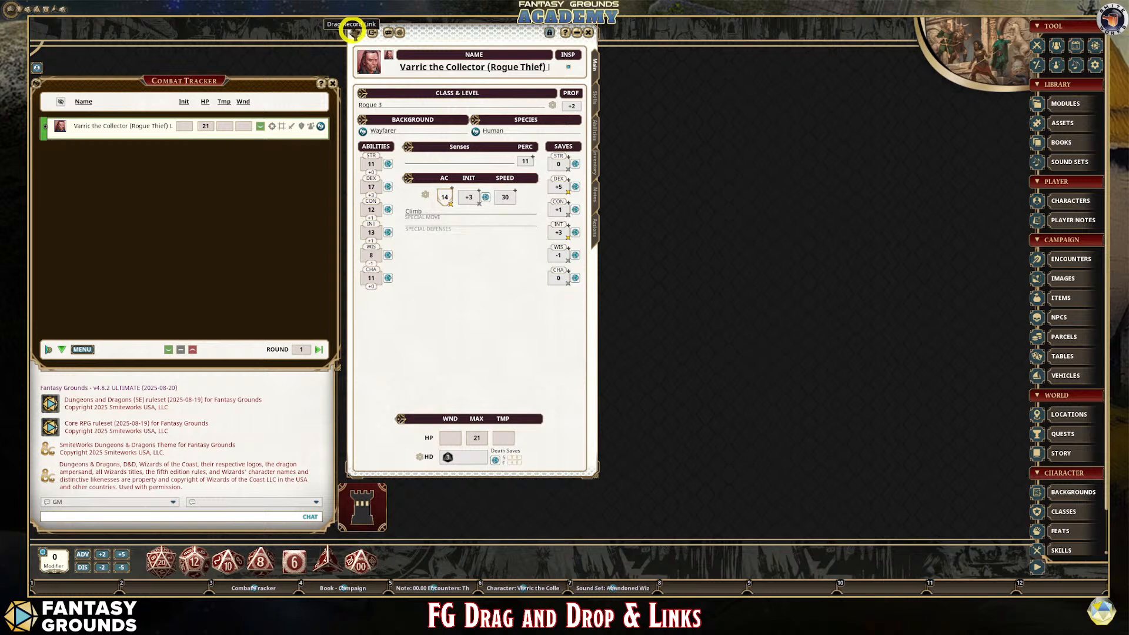
left_click_drag(354, 32, 683, 584)
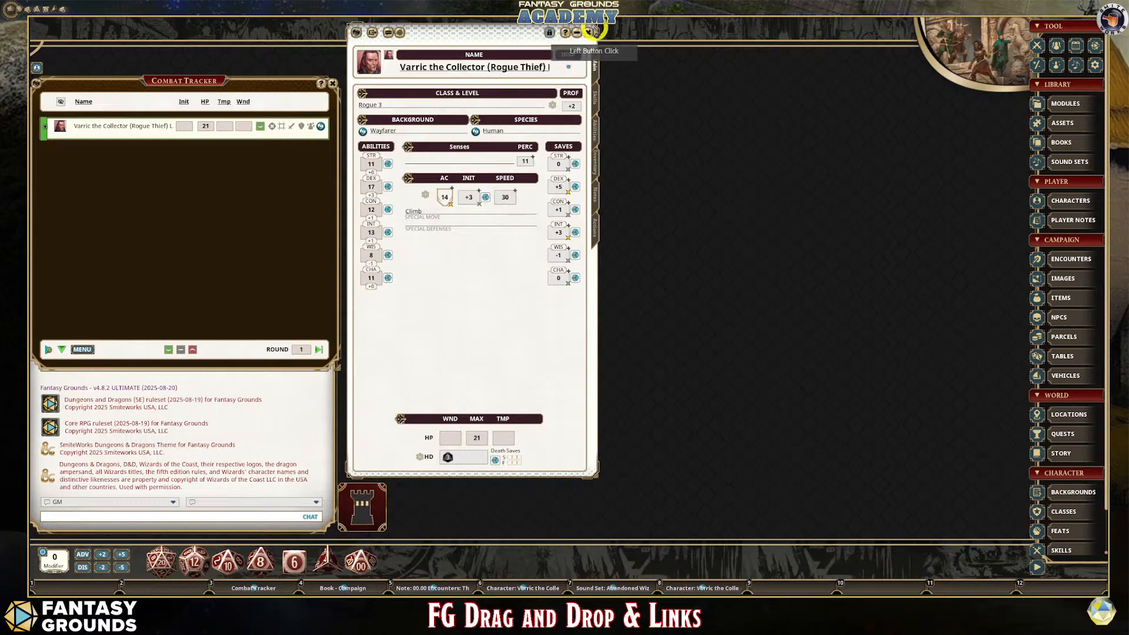
left_click(585, 33)
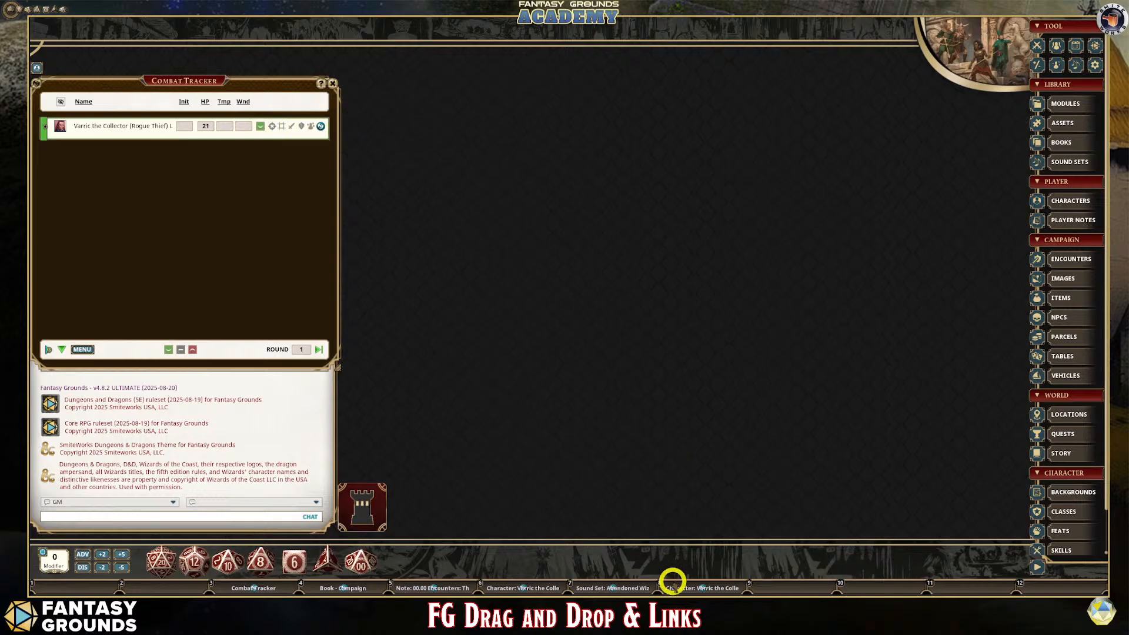
left_click(681, 588)
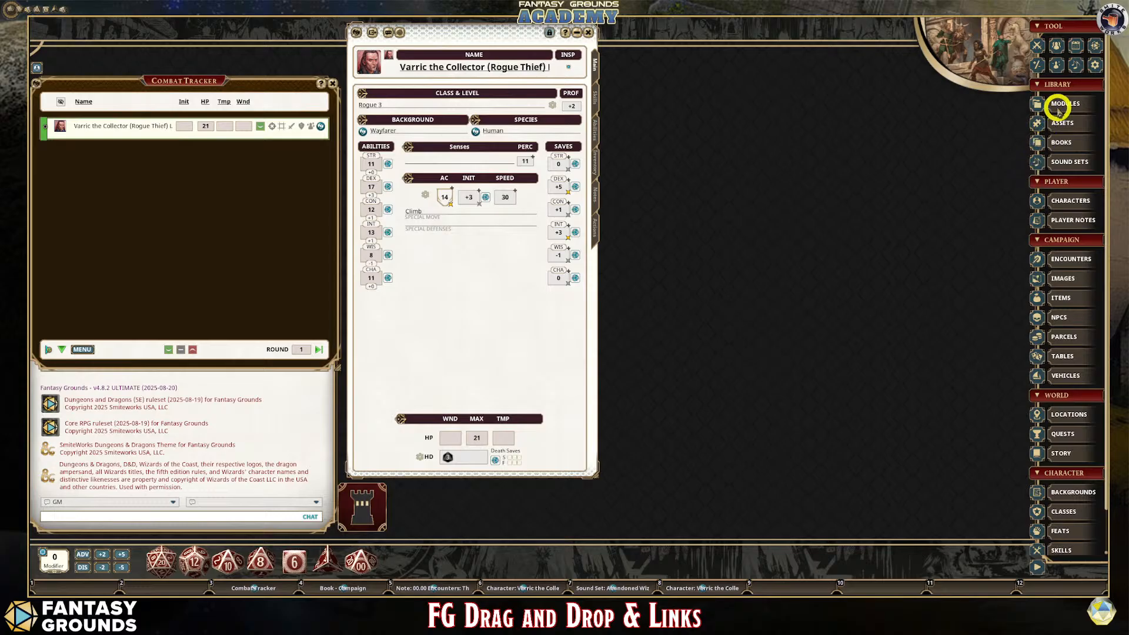
- Open the Venatrix the Large Female Spider encounter from the Encounters list and arrange both windows beside the character sheet
left_click(1053, 259)
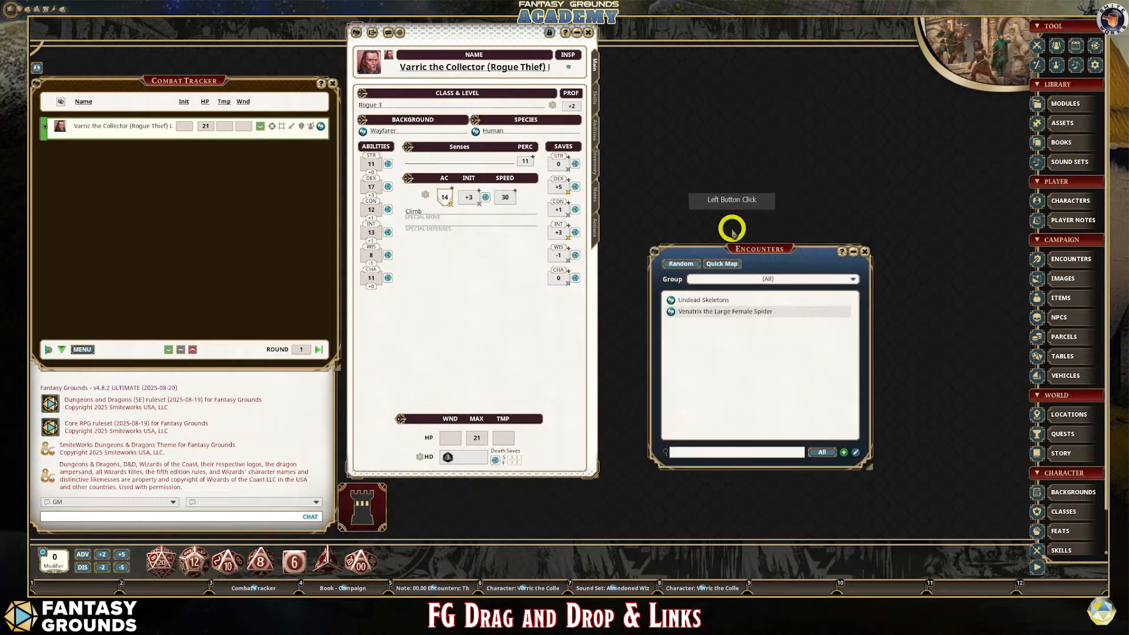
left_click_drag(731, 250, 686, 30)
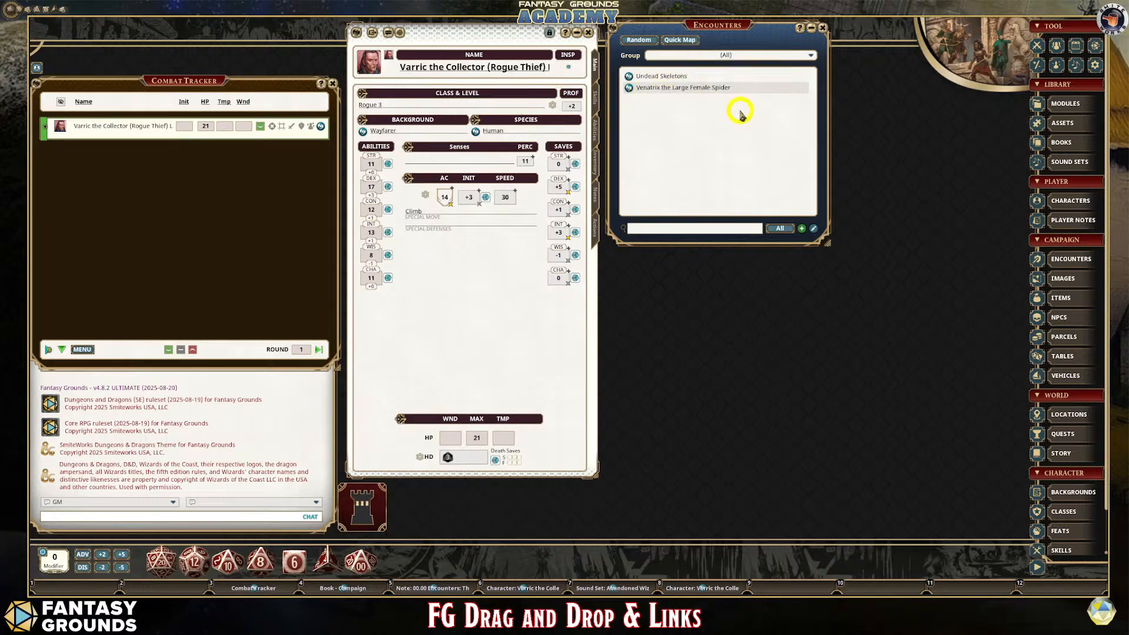
left_click(630, 88)
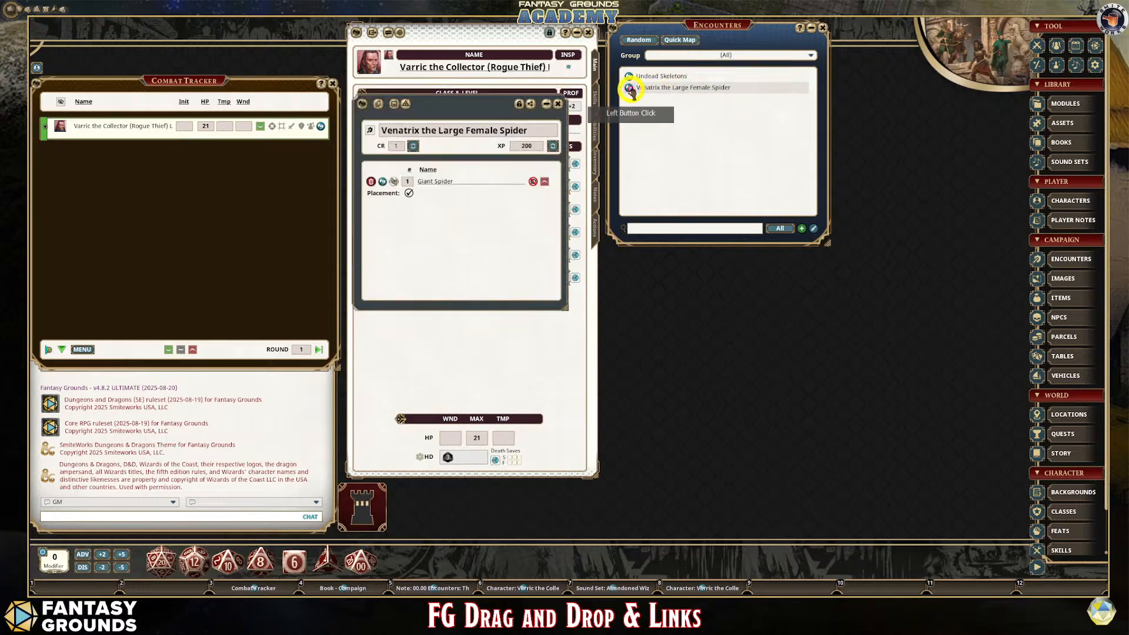
left_click_drag(464, 111, 751, 288)
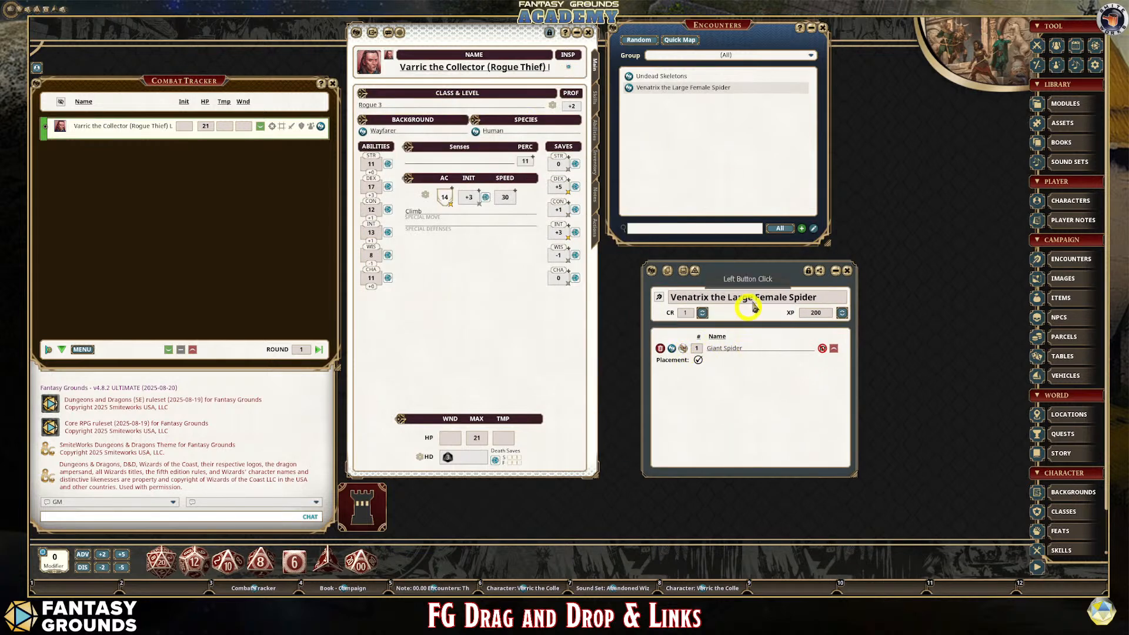
- Open the encounter's Giant Spider record, activating the D&D Player's Handbook module to load it
left_click(672, 348)
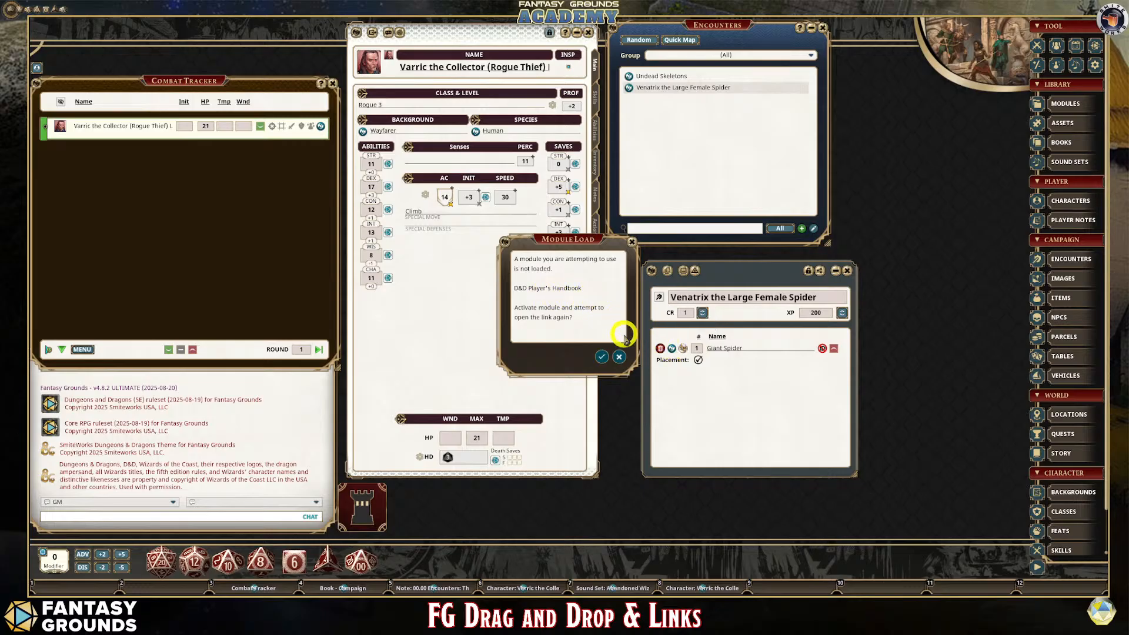
left_click(603, 357)
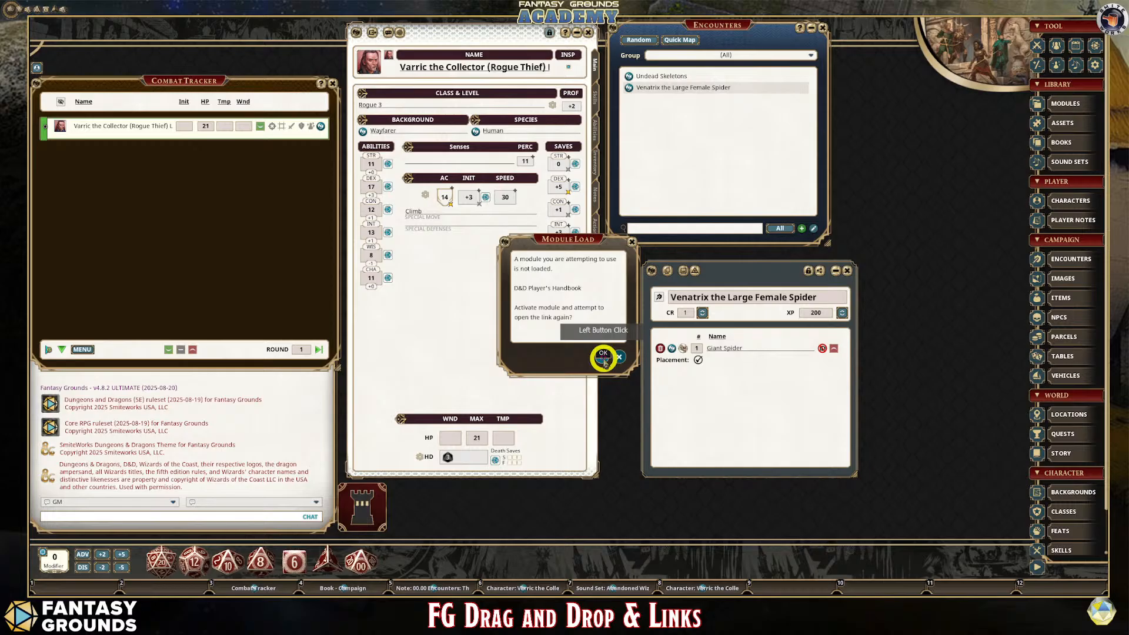
left_click_drag(485, 192, 488, 154)
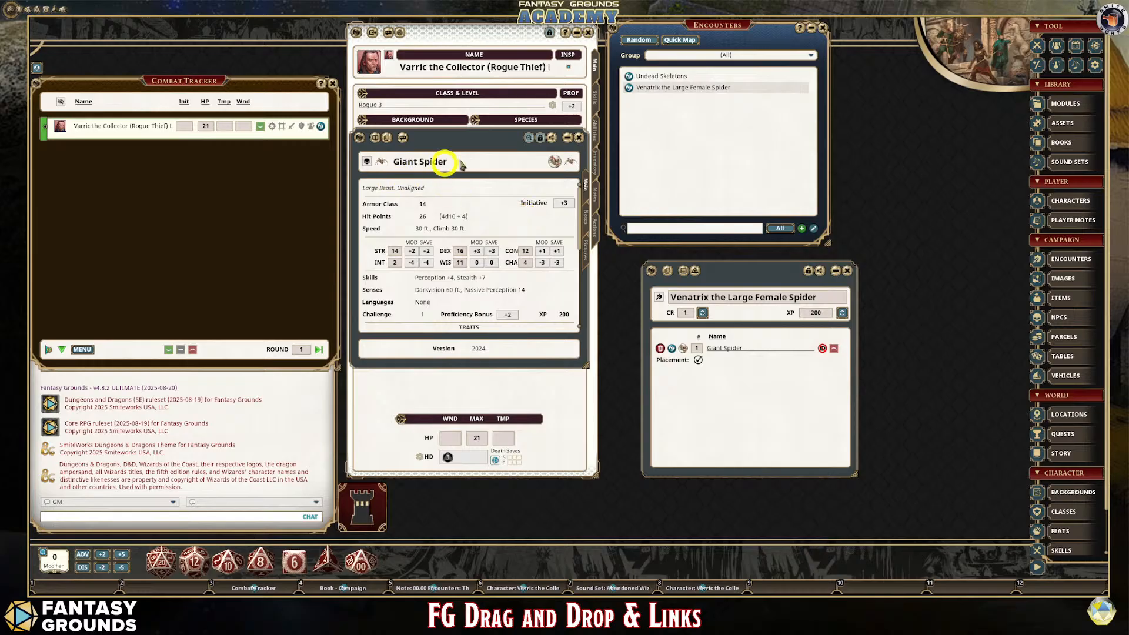
- Close the Giant Spider record and line up the encounter window directly below the Encounters list
left_click(576, 136)
left_click_drag(709, 272, 662, 276)
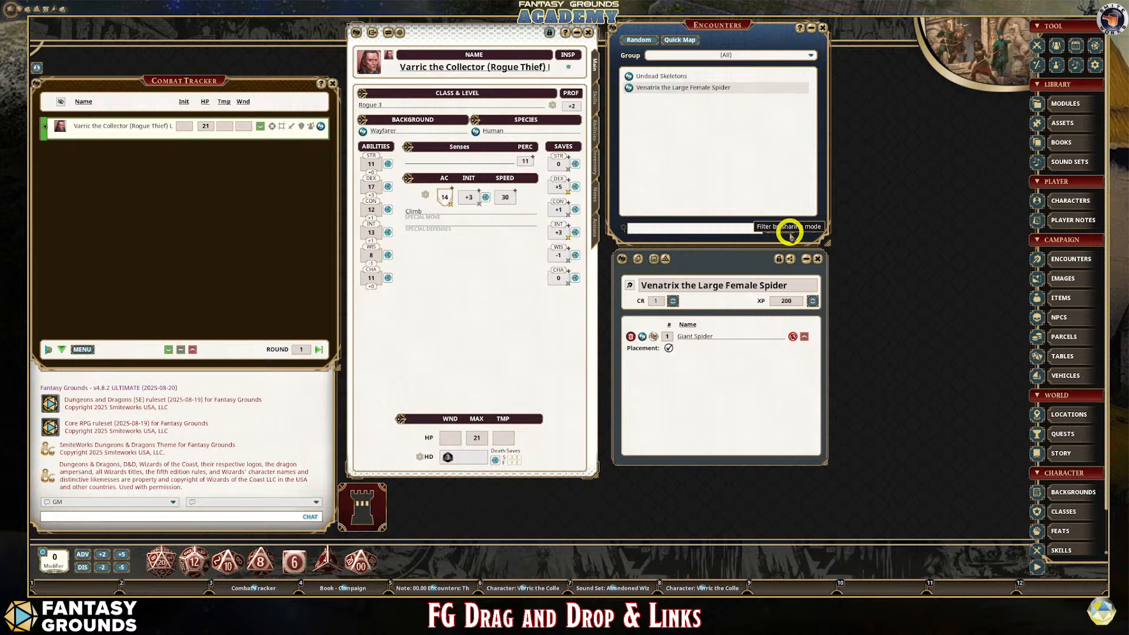
mouse_move(762, 256)
left_mouse_down()
mouse_move(794, 265)
mouse_move(751, 259)
left_mouse_up()
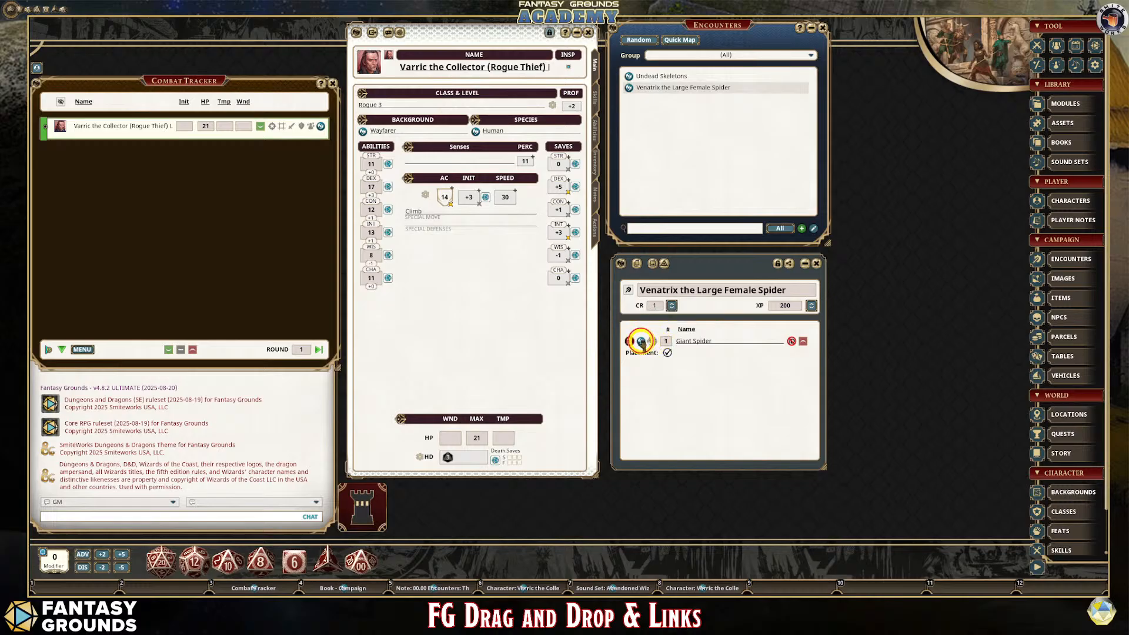
- Reopen the encounter's Giant Spider record and arrange it side by side with the encounter window
left_click(641, 341)
left_click_drag(359, 140, 648, 309)
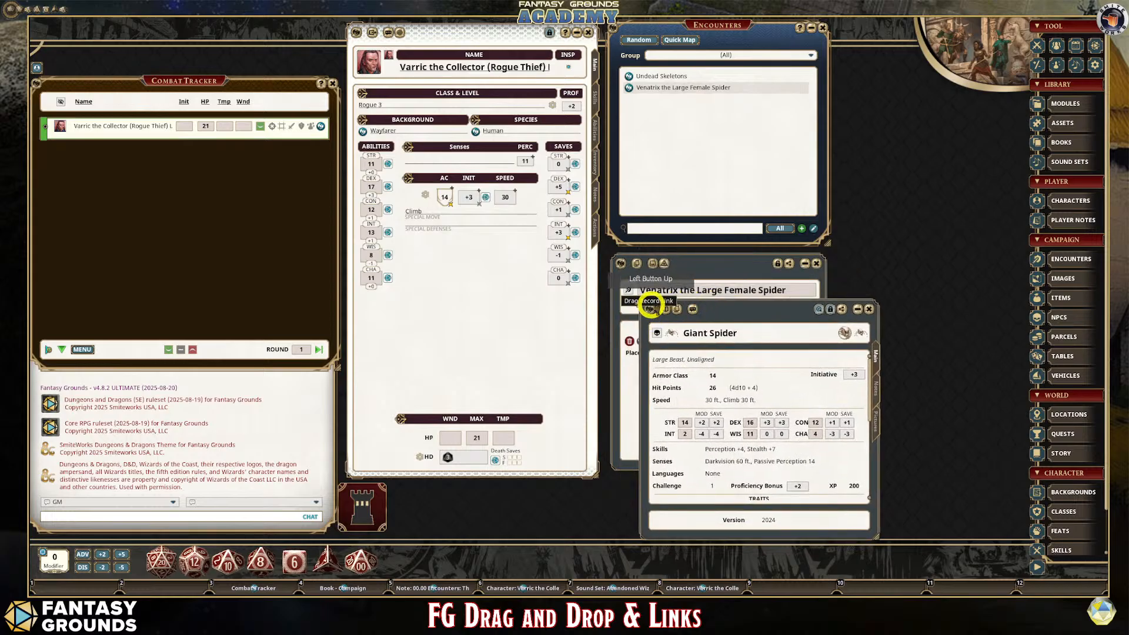
left_click_drag(738, 308, 488, 281)
left_click_drag(714, 256, 747, 231)
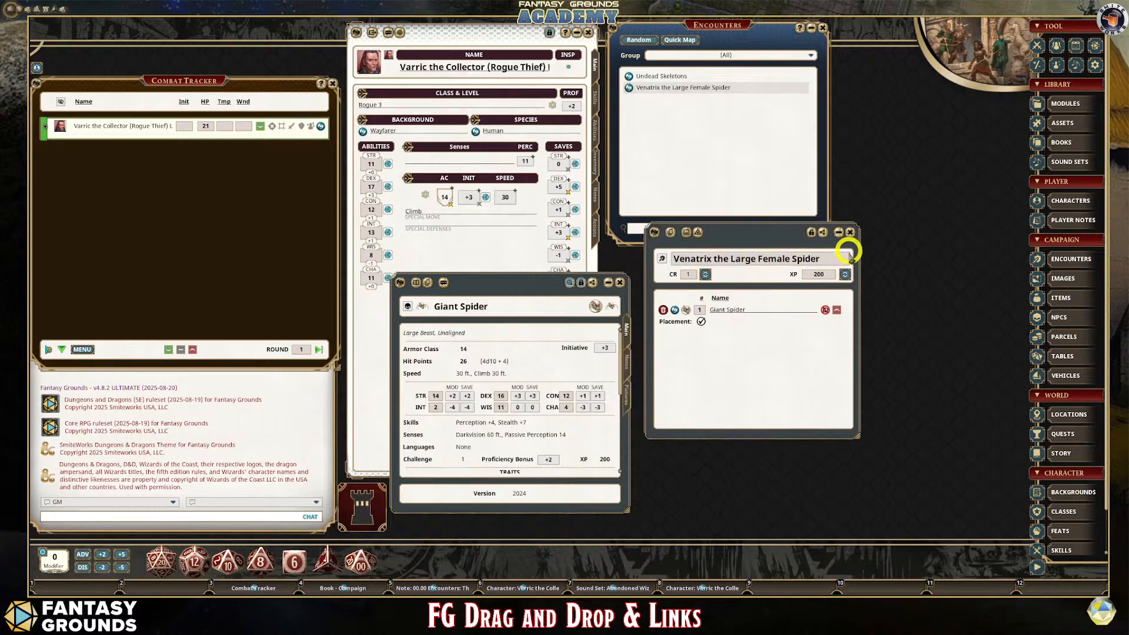
- Remove the Giant Spider entry from the encounter and add it back using the link of its open record
left_click(664, 310)
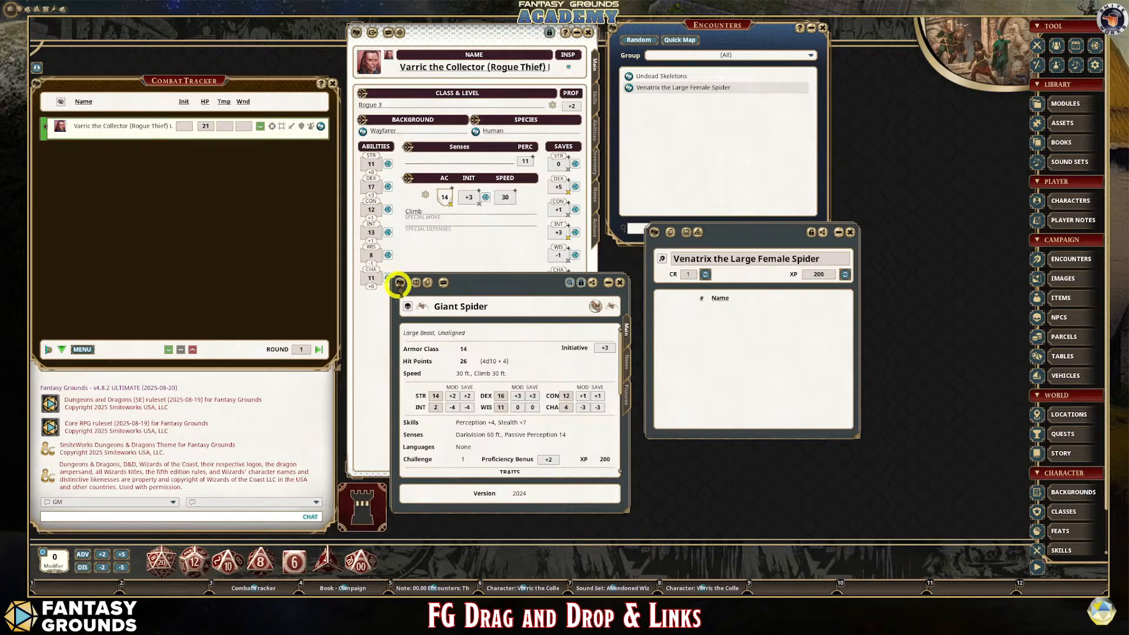
left_click_drag(505, 282, 504, 179)
left_click_drag(407, 203, 697, 304)
left_click_drag(405, 182, 681, 312)
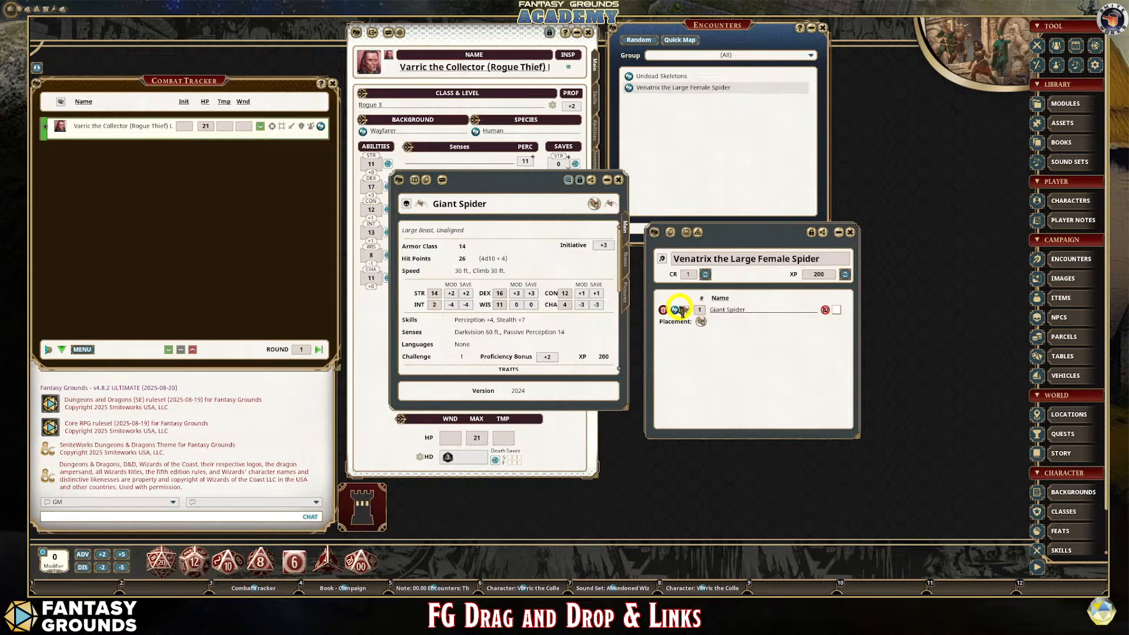
left_click_drag(682, 311, 671, 232)
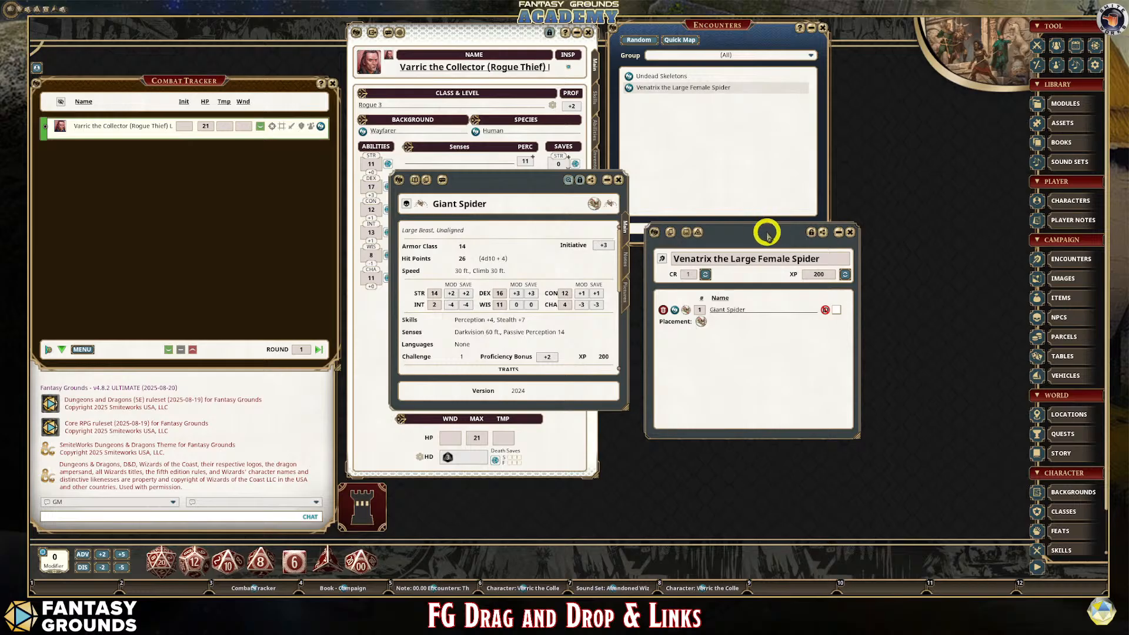
- Compare the context menus of the empty desktop, the encounter's creature list and the encounter window's header
right_click(879, 177)
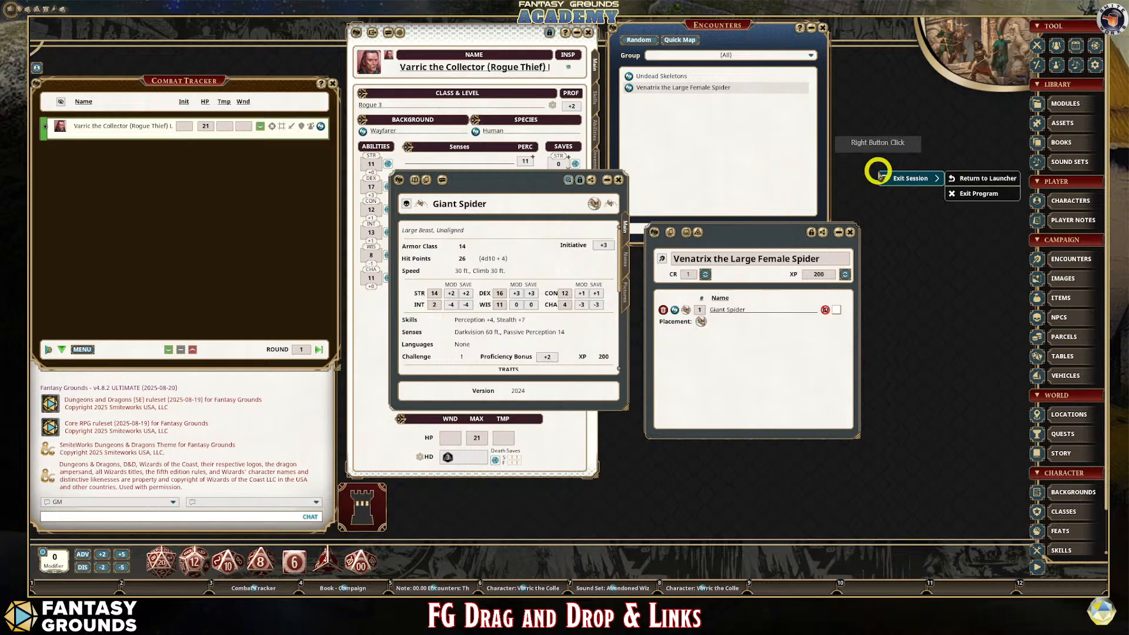
right_click(754, 344)
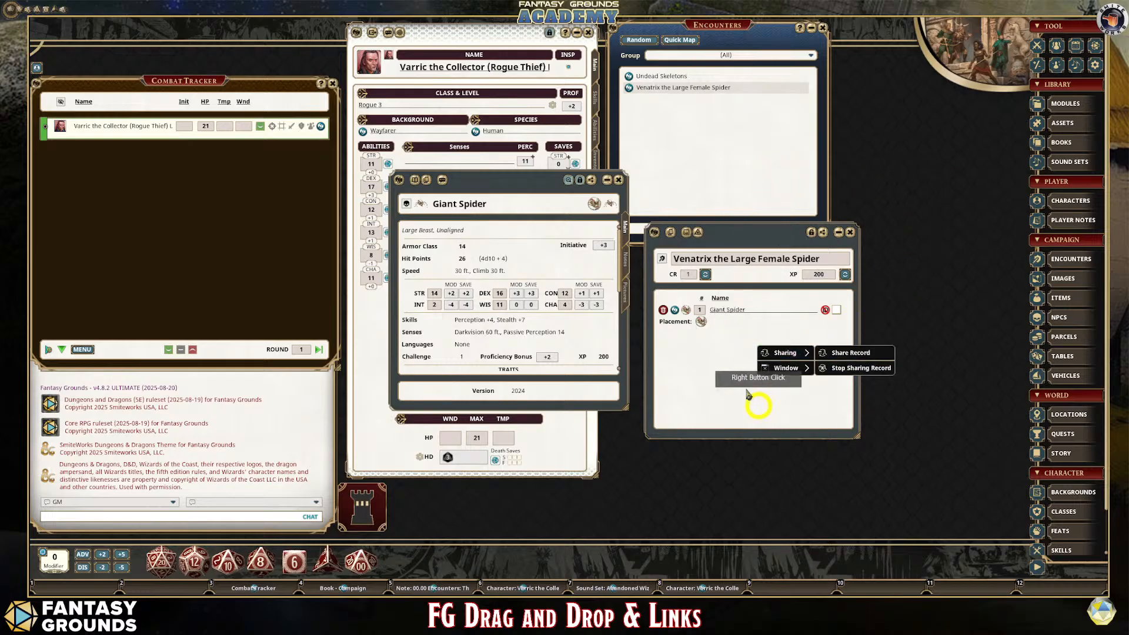
right_click(757, 235)
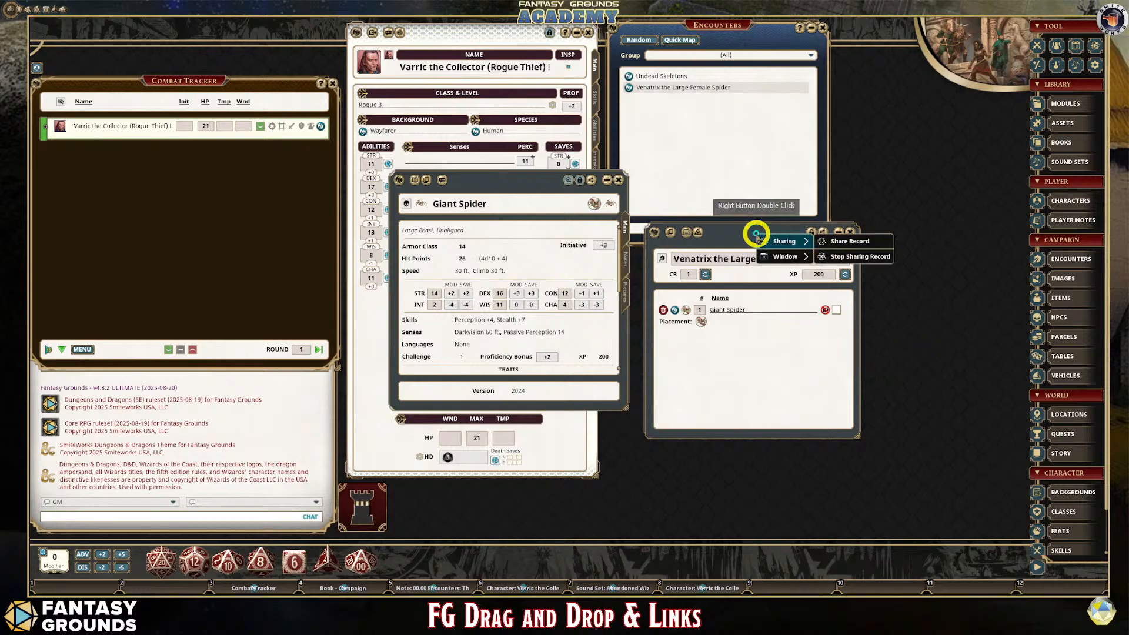
- Dismiss the context menu, close the Giant Spider record and shift the encounter window so it overlaps the Encounters list
left_click(915, 301)
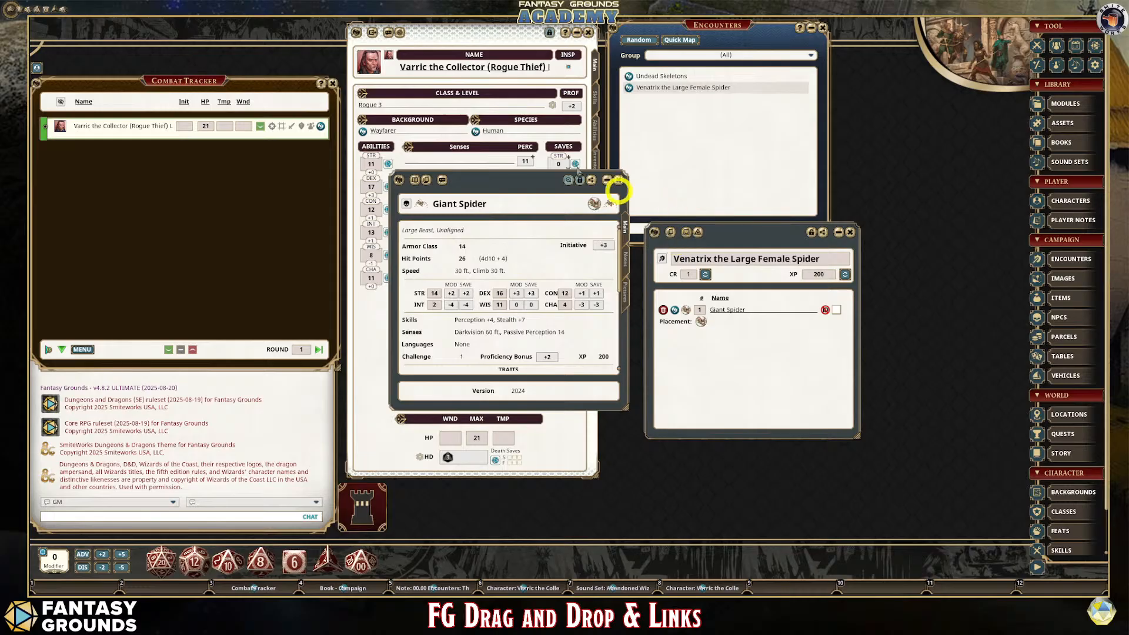
mouse_move(497, 173)
left_mouse_down()
mouse_move(507, 184)
mouse_move(479, 172)
left_mouse_up()
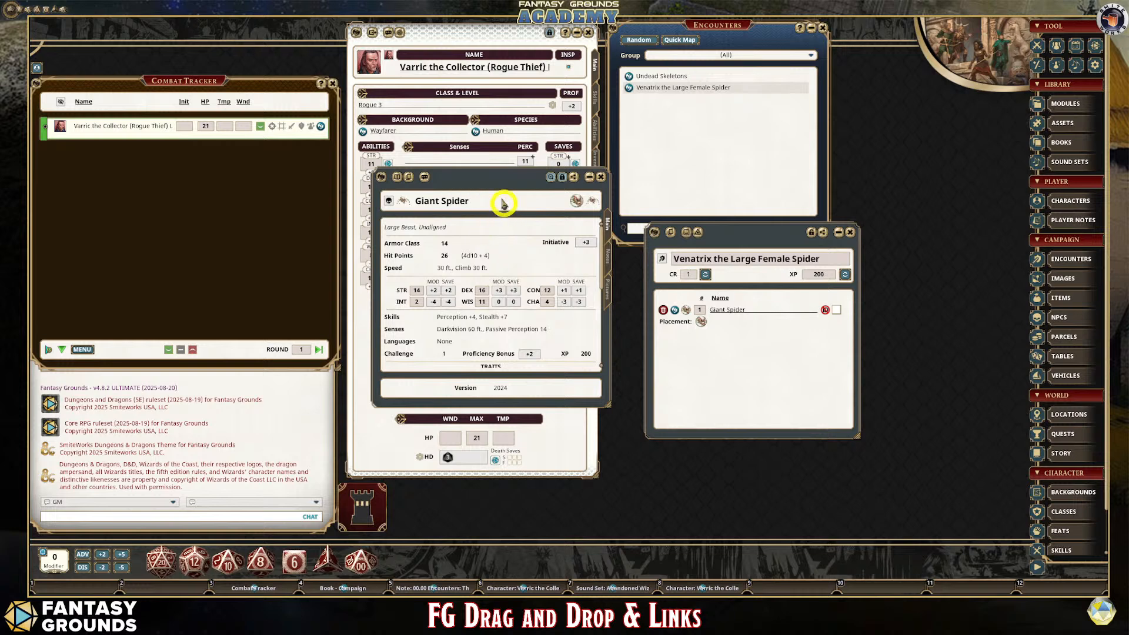
left_click_drag(493, 180, 768, 294)
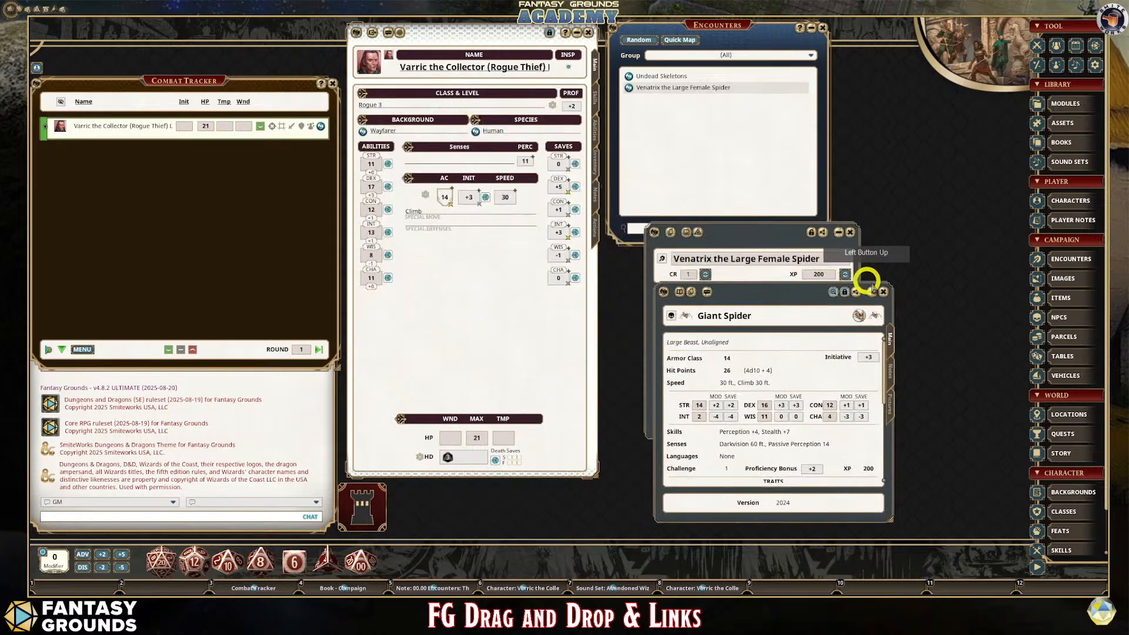
left_click(883, 291)
left_click_drag(745, 232, 669, 189)
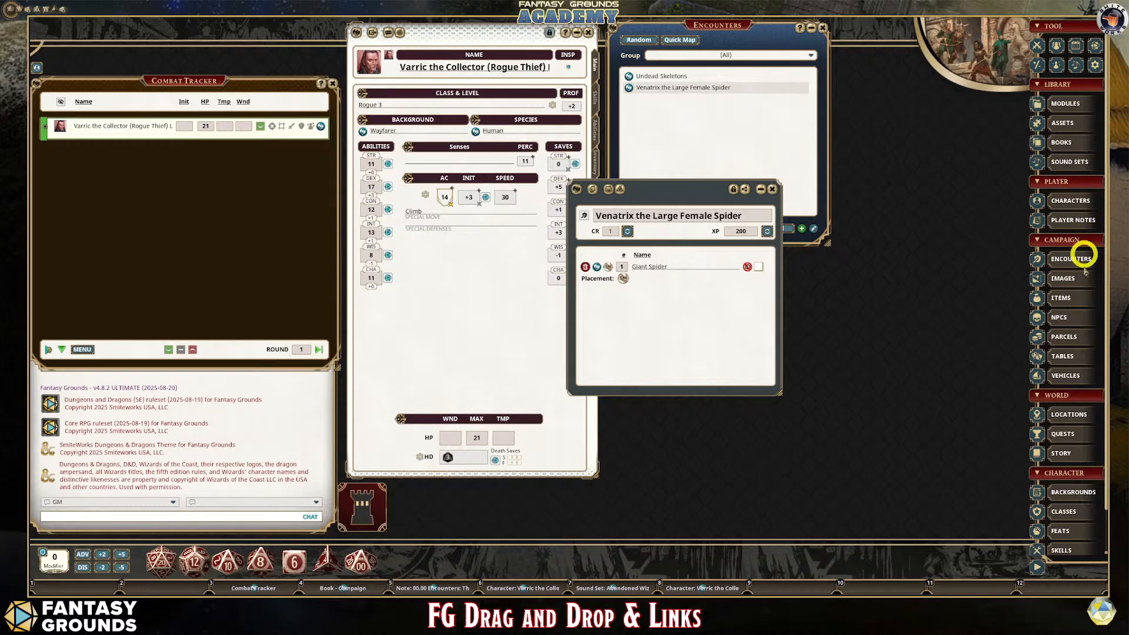
- Open the Images list, place it next to the sidebar, and view the Cover image before closing it
left_click(1068, 279)
left_click_drag(811, 115, 1022, 112)
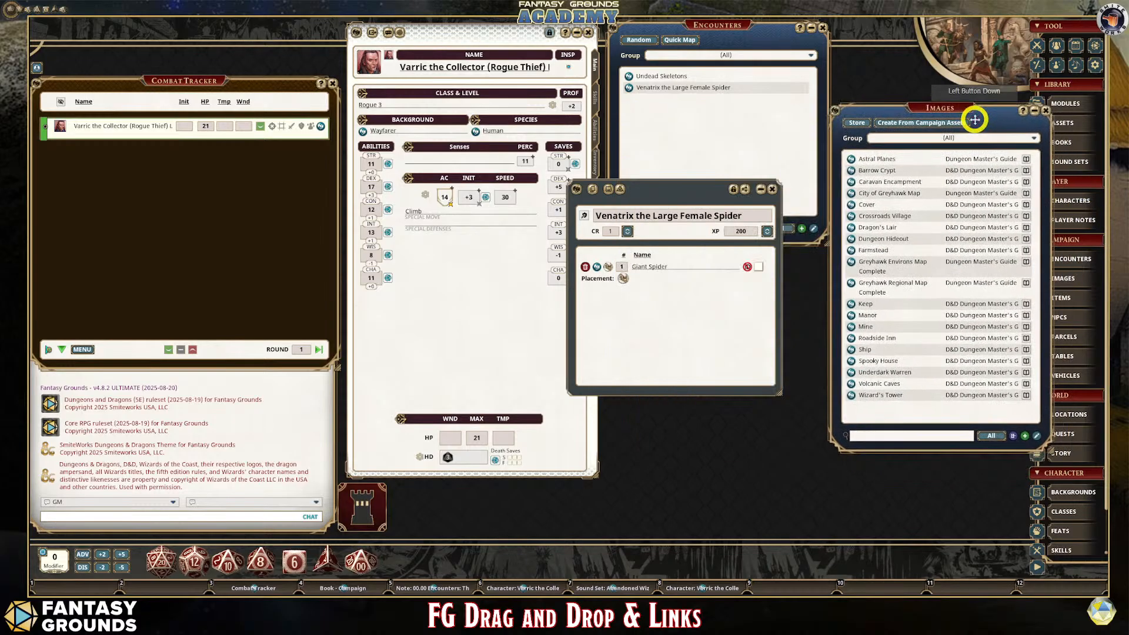
left_click(851, 204)
left_click_drag(597, 181, 336, 120)
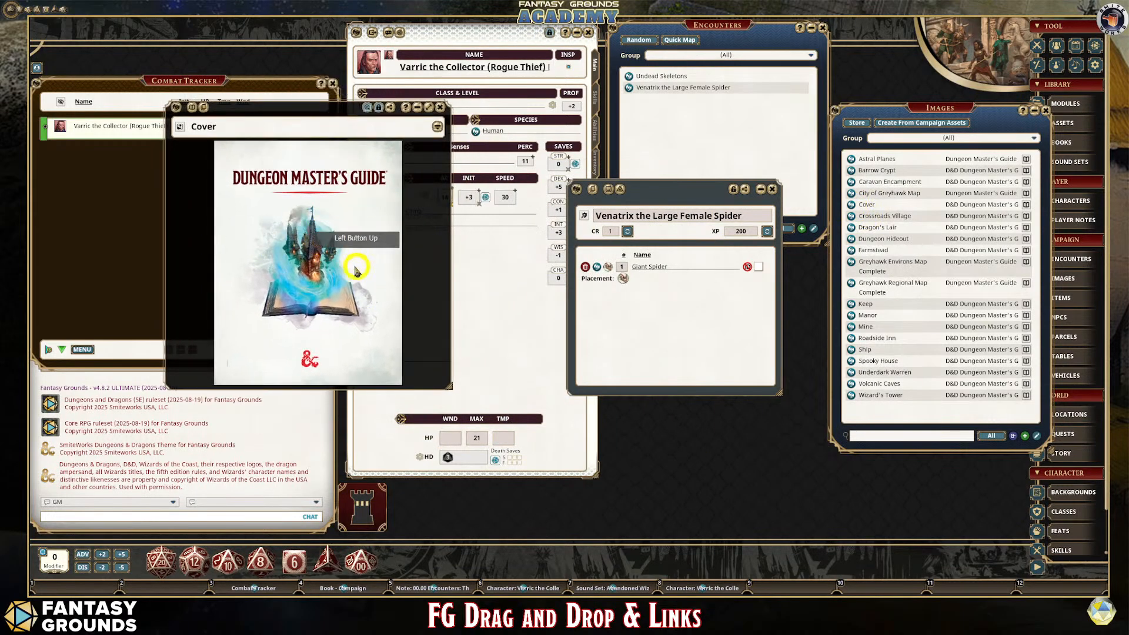
left_click(441, 110)
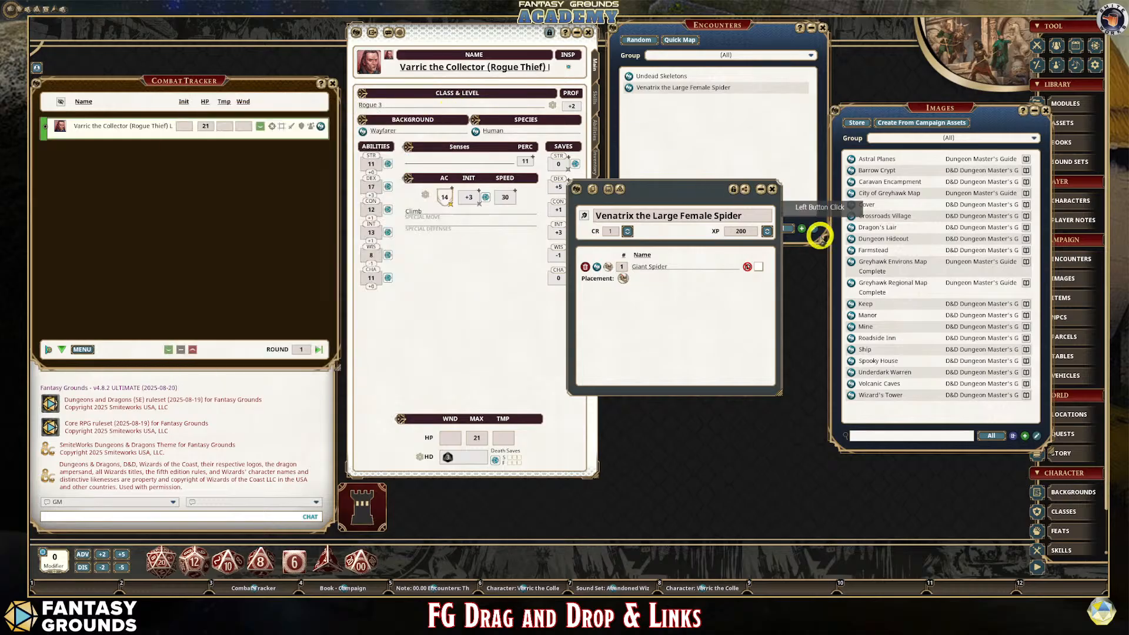
- Open the Greyhawk Regional Map Complete image, enlarge its window and zoom in on the Central Flanaess region
left_click(851, 285)
left_click_drag(542, 172, 419, 108)
left_click_drag(584, 383, 672, 509)
scroll(418, 291, "up", 5)
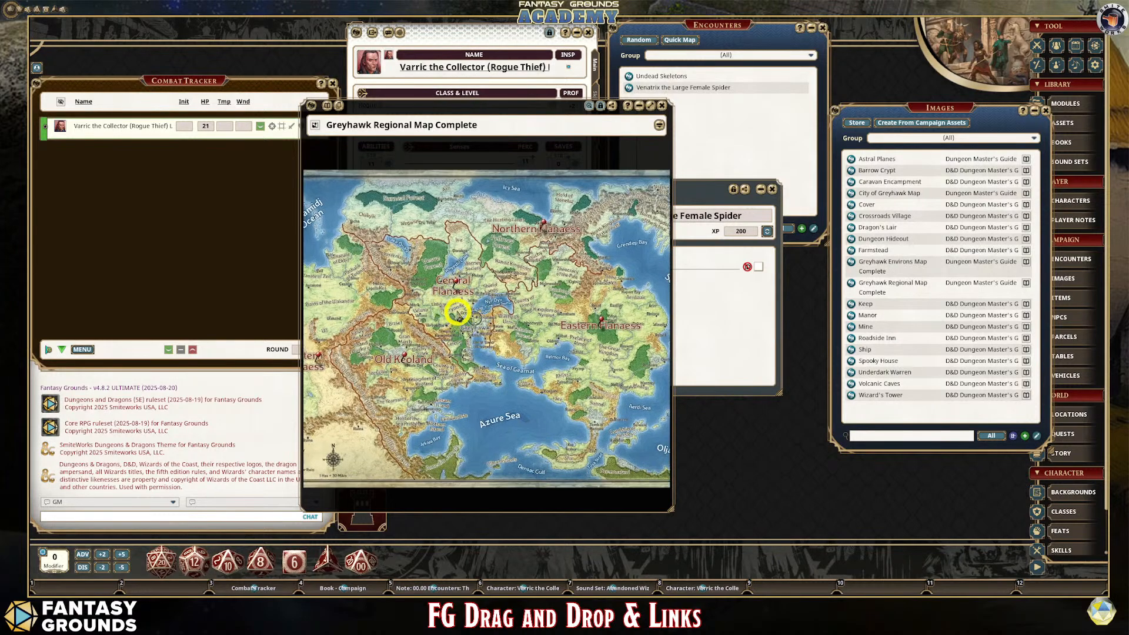
scroll(459, 289, "up", 1)
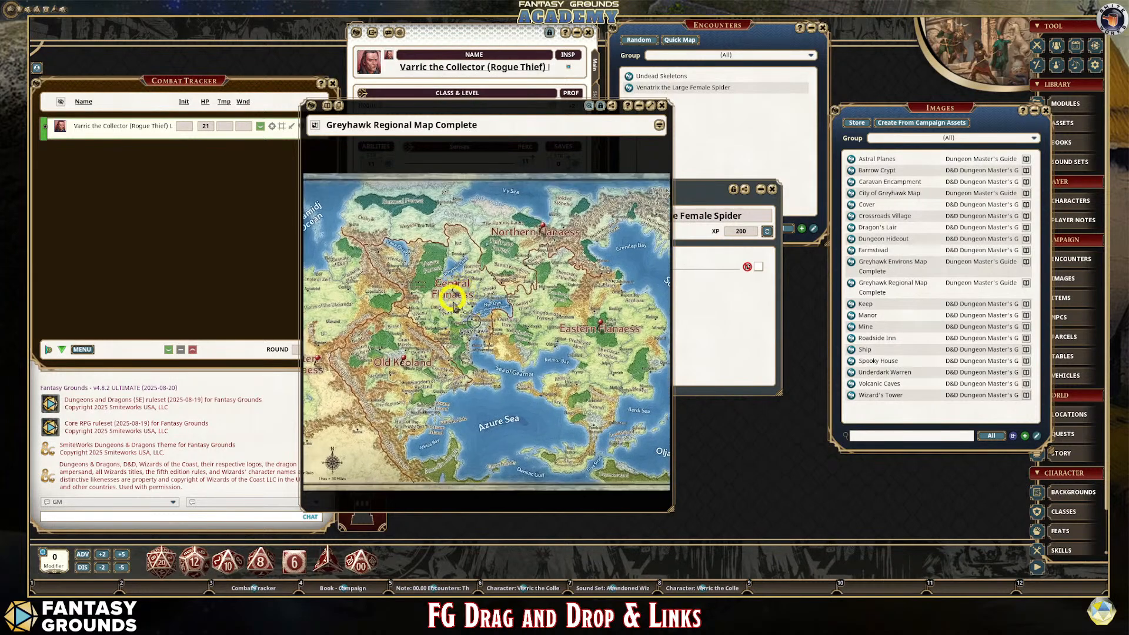
scroll(479, 323, "up", 2)
scroll(478, 322, "up", 2)
scroll(450, 290, "up", 1)
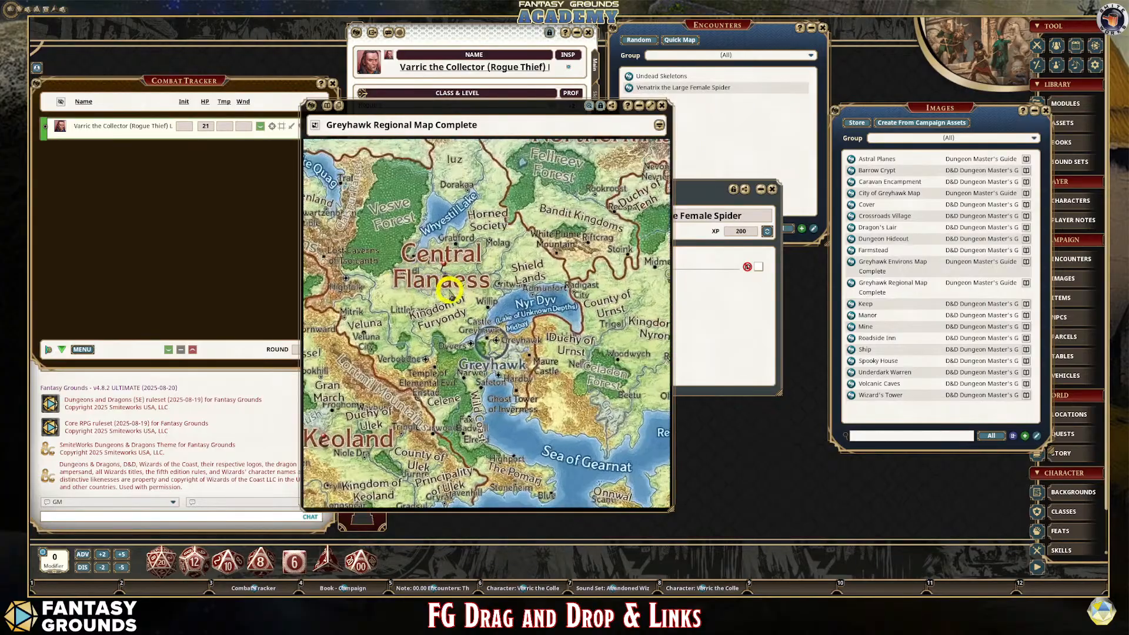
scroll(449, 290, "up", 1)
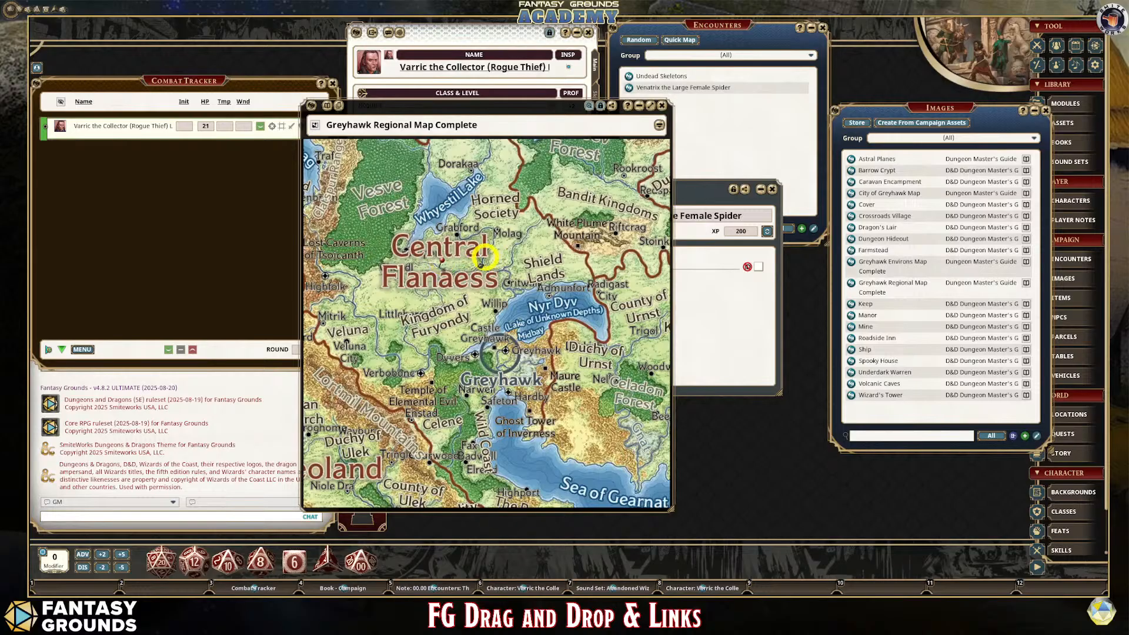
- Open the record linked from the map's Central Flanaess pin and look through its text
left_click(443, 261)
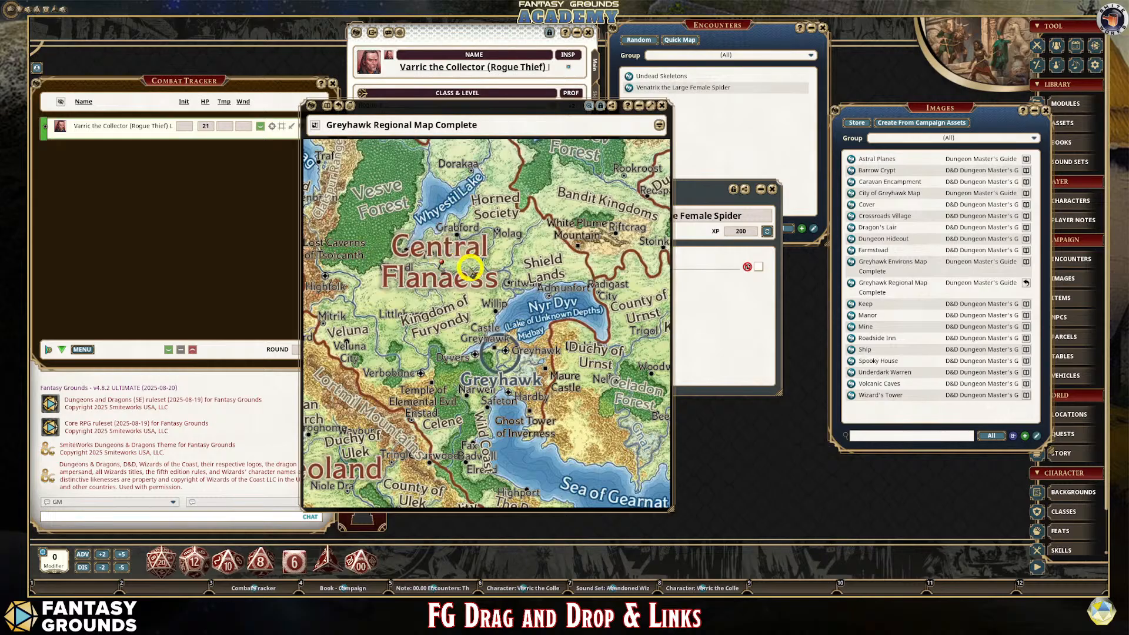
left_click(443, 261)
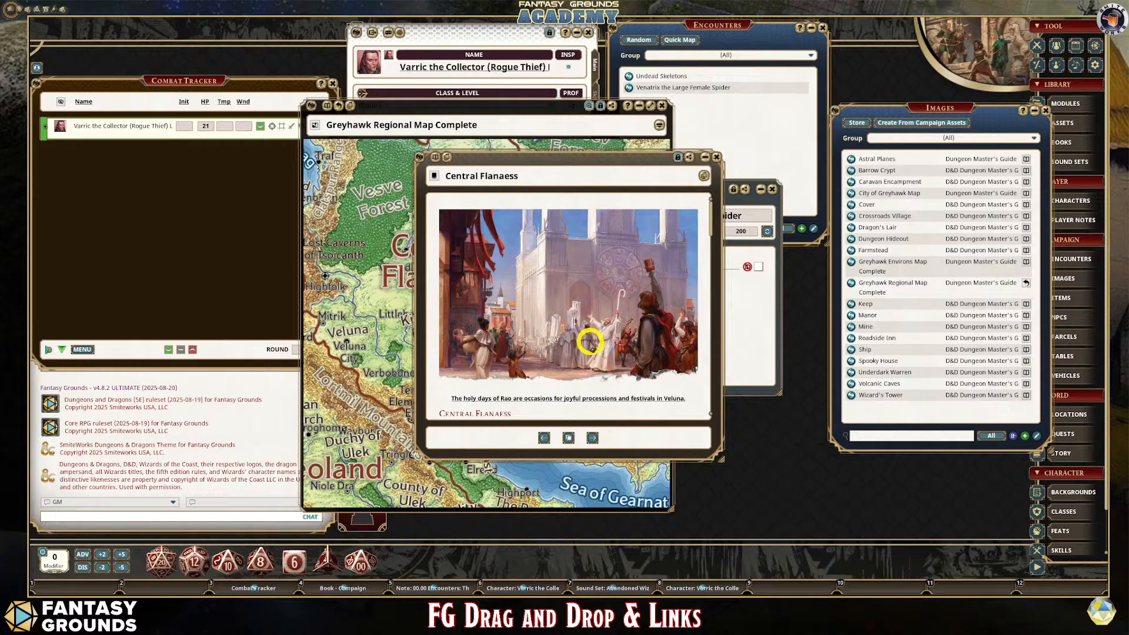
scroll(591, 353, "down", 3)
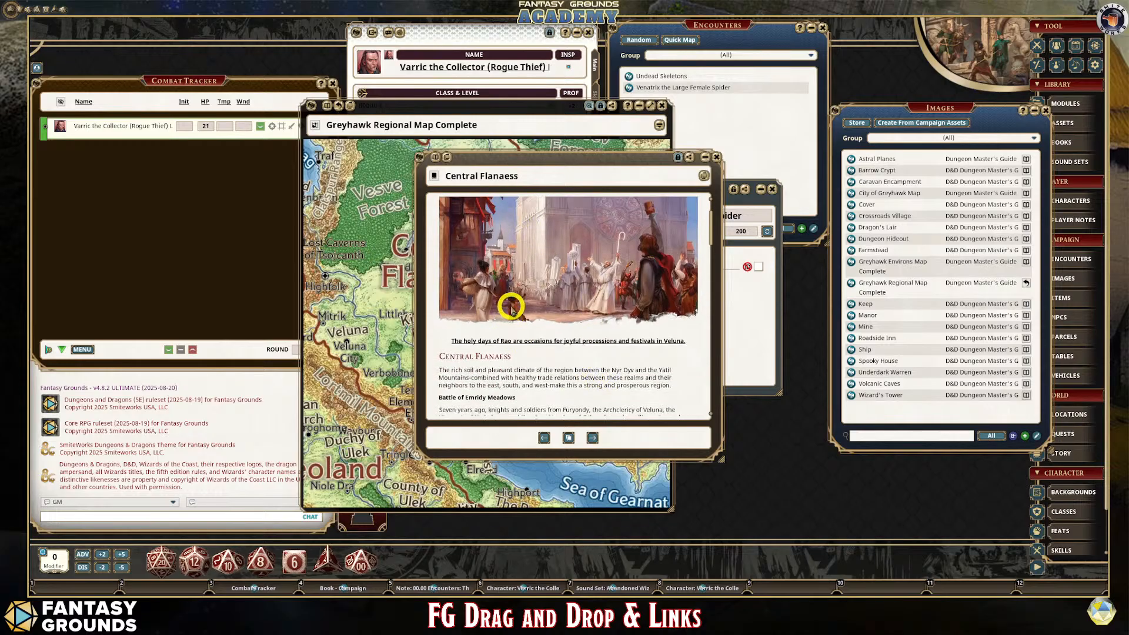
scroll(507, 304, "up", 1)
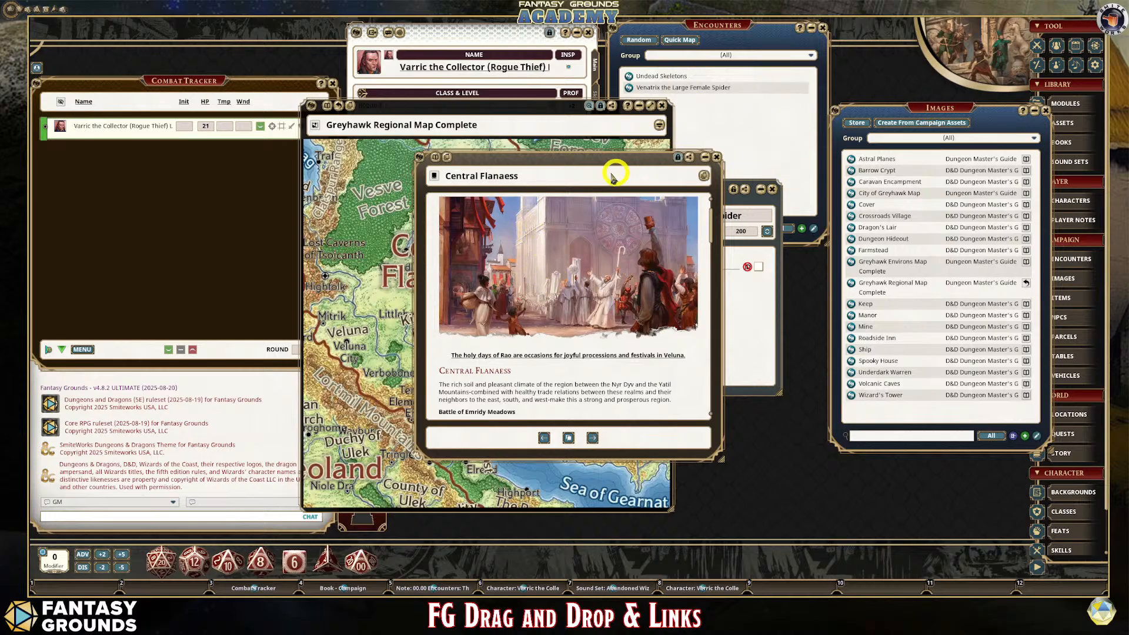
left_click_drag(610, 170, 601, 200)
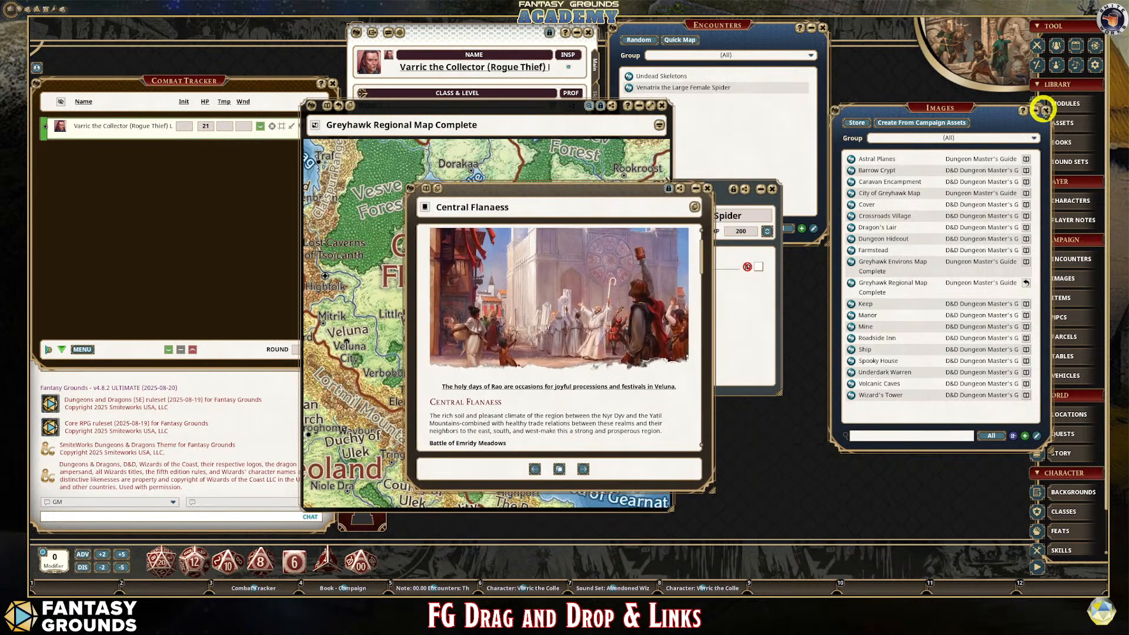
- Close the Images list and show the links on the Maps page of the D&D Dungeon Master's Guide - Maps book
left_click(1044, 109)
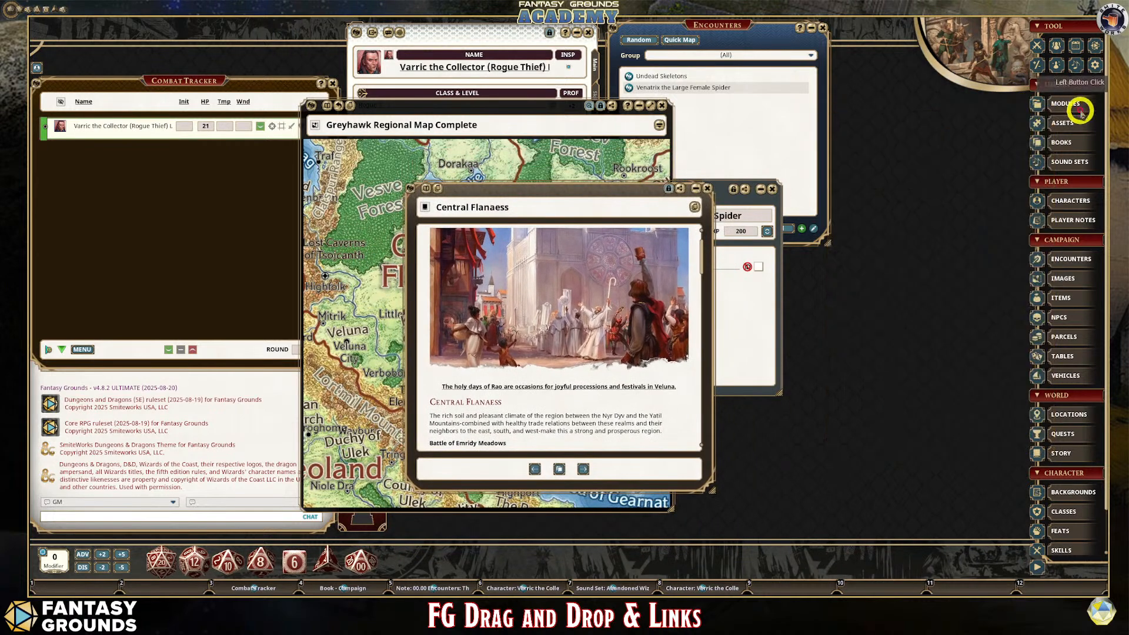
left_click(1075, 142)
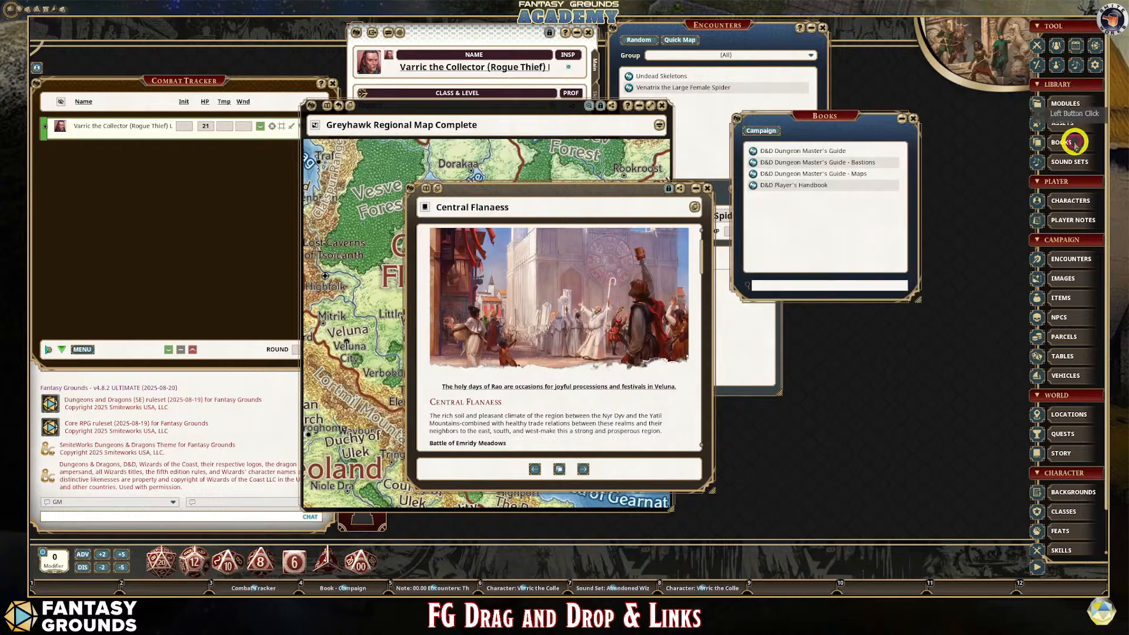
left_click(755, 174)
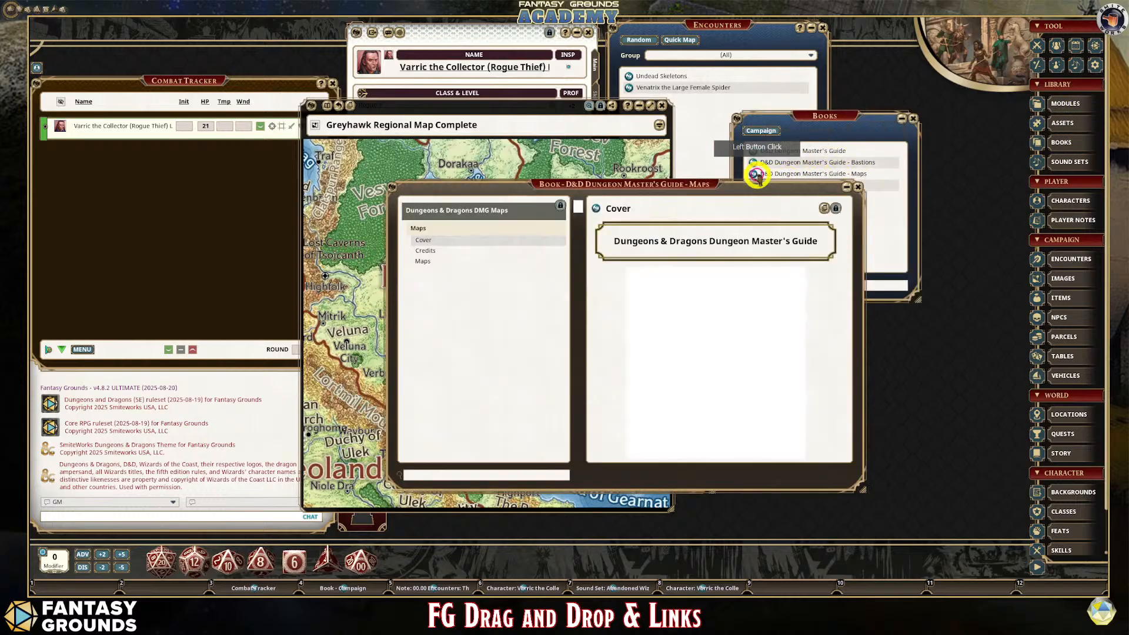
left_click_drag(662, 188, 923, 209)
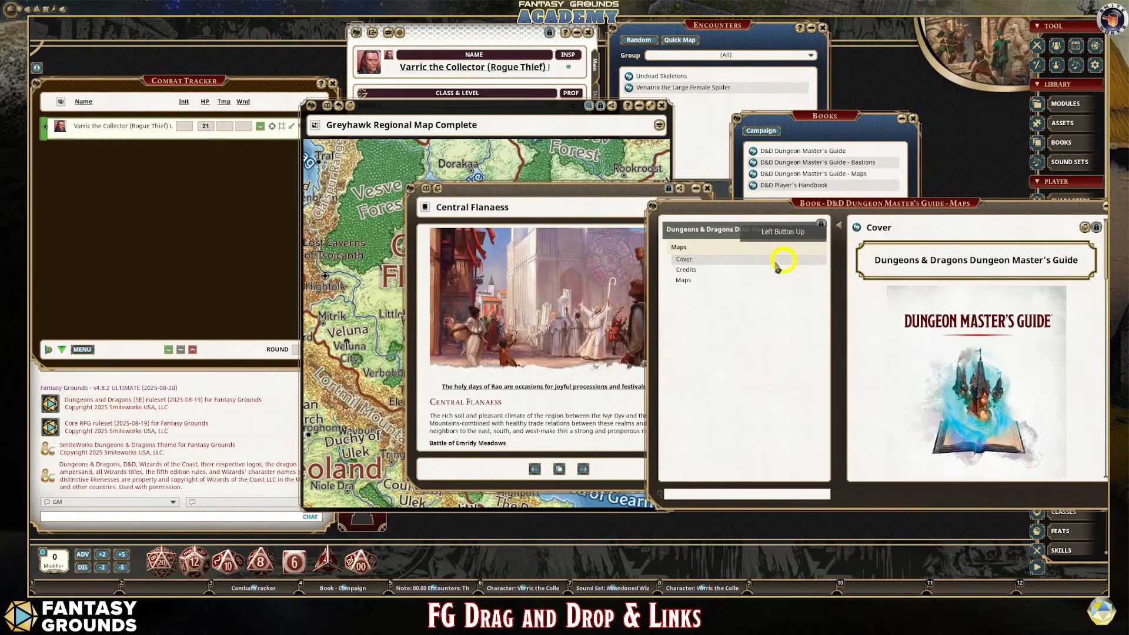
left_click(685, 280)
left_click_drag(896, 216, 862, 130)
scroll(951, 323, "down", 3)
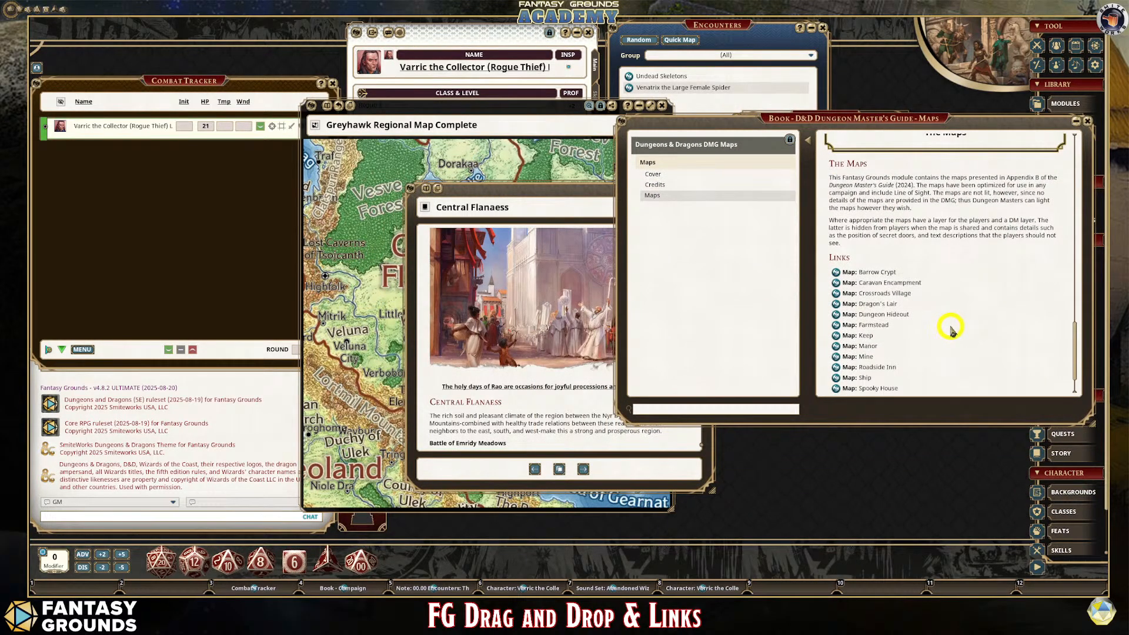
scroll(951, 329, "down", 3)
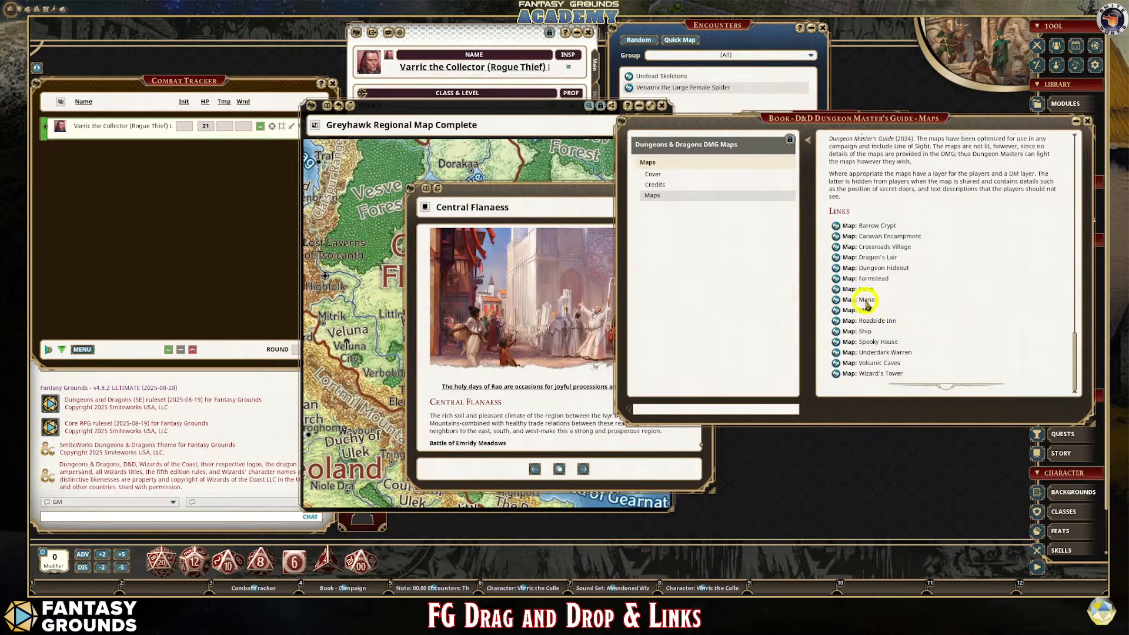
- Bring the Central Flanaess record to the front, read its description and close it
left_click(610, 194)
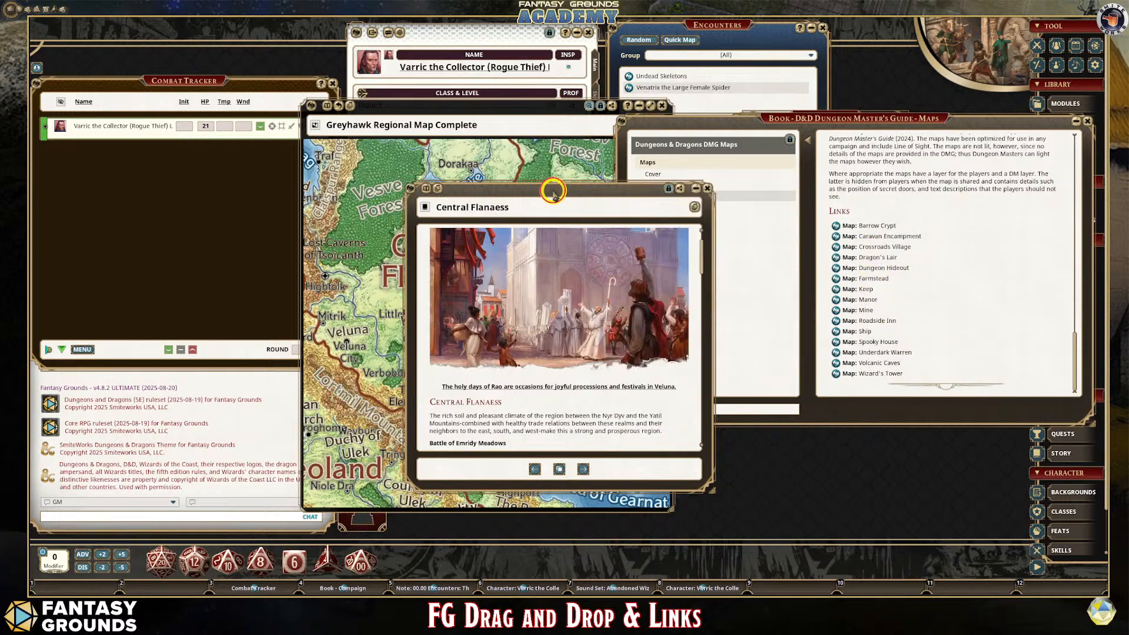
scroll(622, 357, "down", 3)
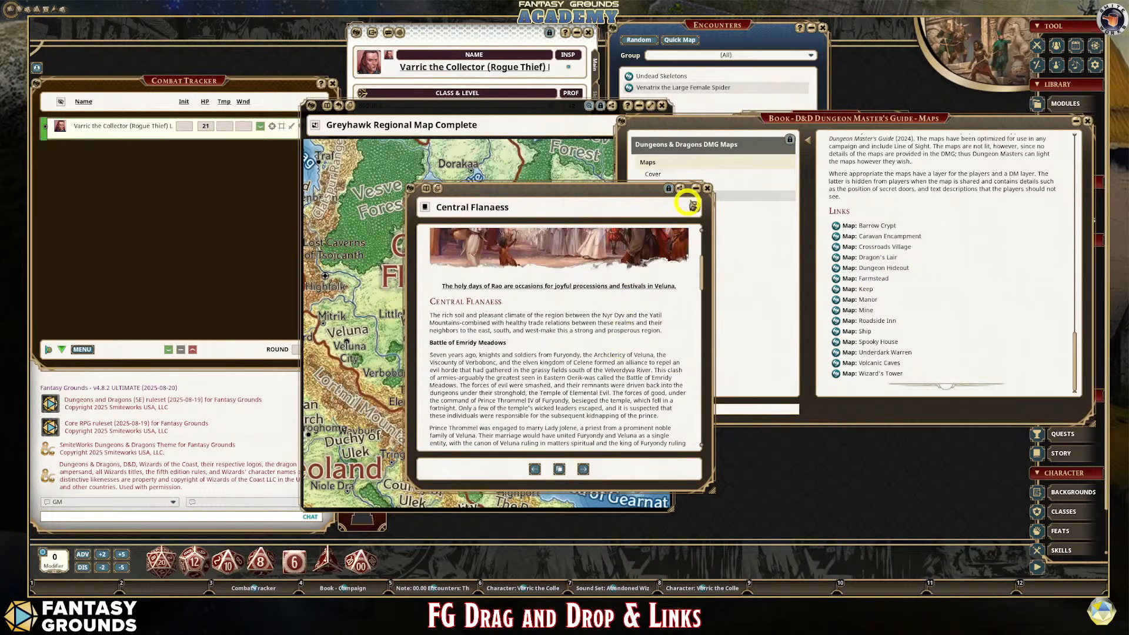
left_click(707, 189)
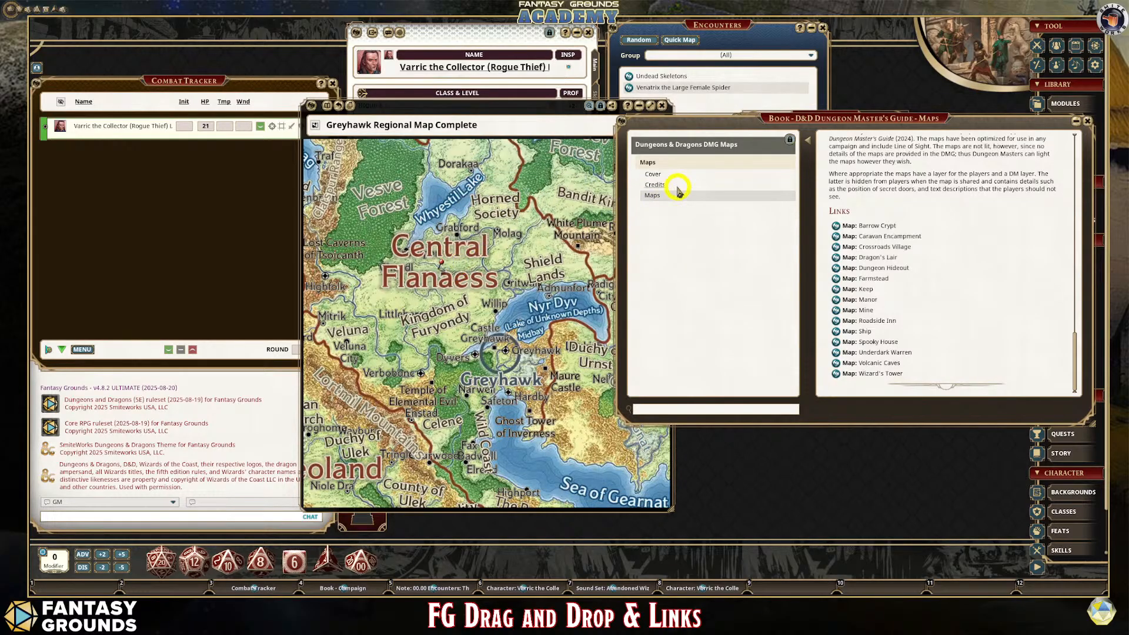
- Switch focus between the regional map and the character sheet, and move the book window to partly cover the map
left_click_drag(506, 111, 292, 101)
left_click(484, 29)
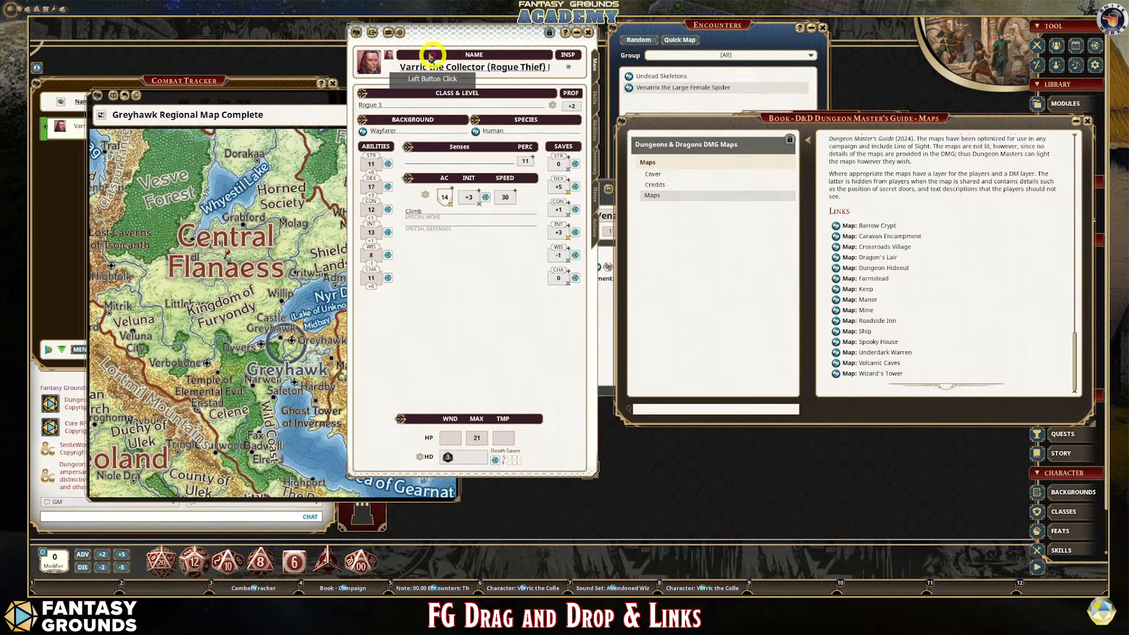
left_click(235, 107)
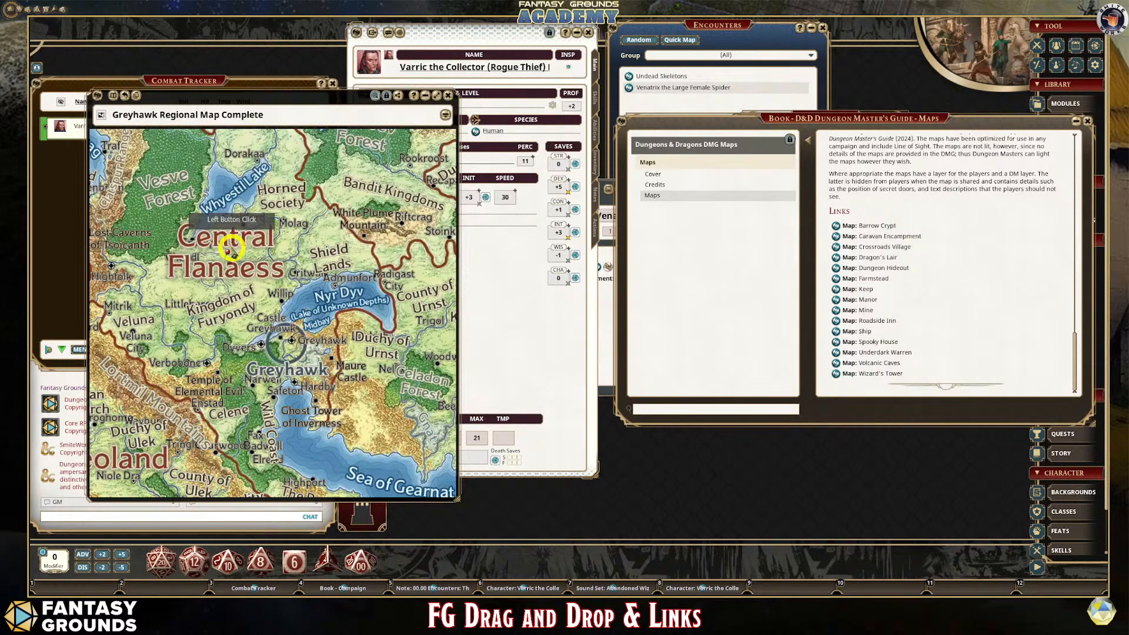
left_click_drag(363, 99, 576, 138)
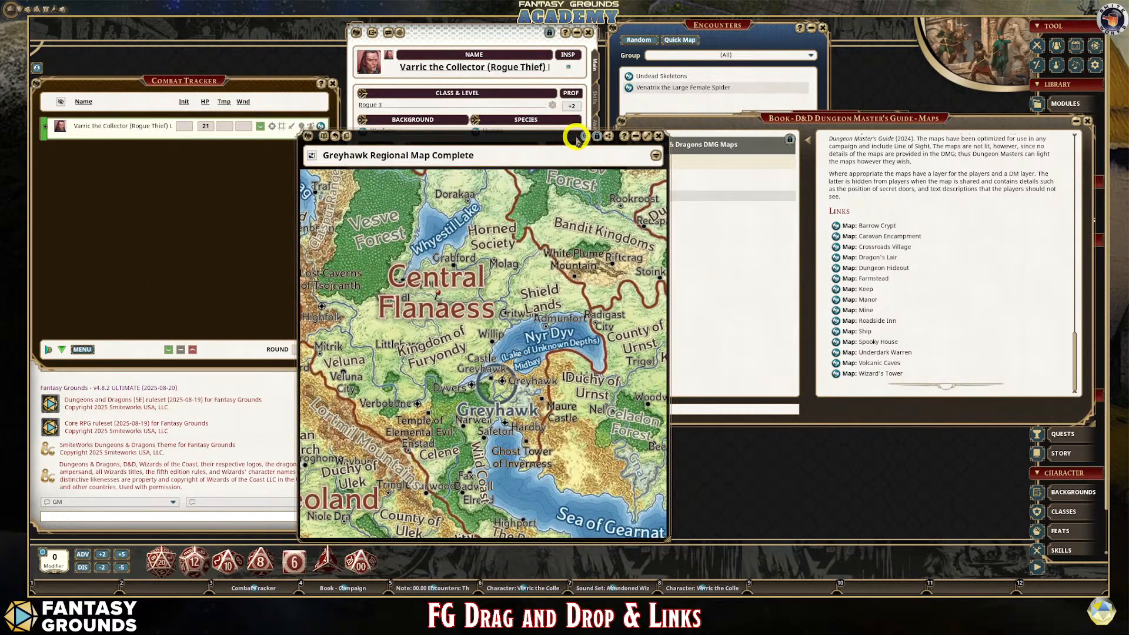
left_click_drag(897, 118, 768, 196)
left_click(913, 119)
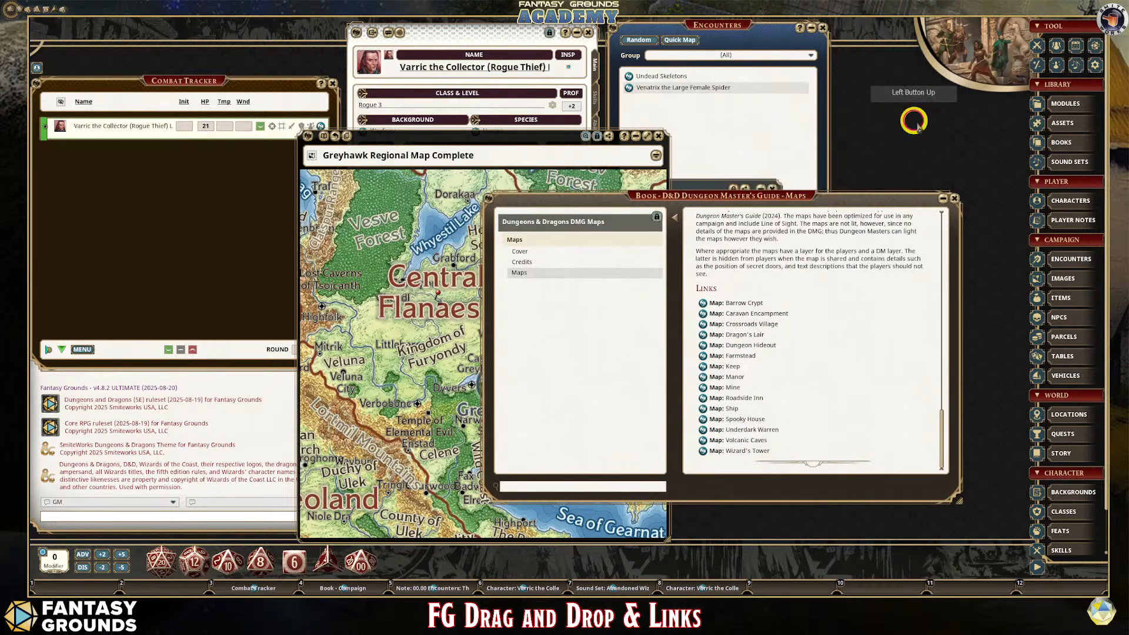
- Open the Player Notes list above the book window, create a blank player note and close the note
left_click(1084, 221)
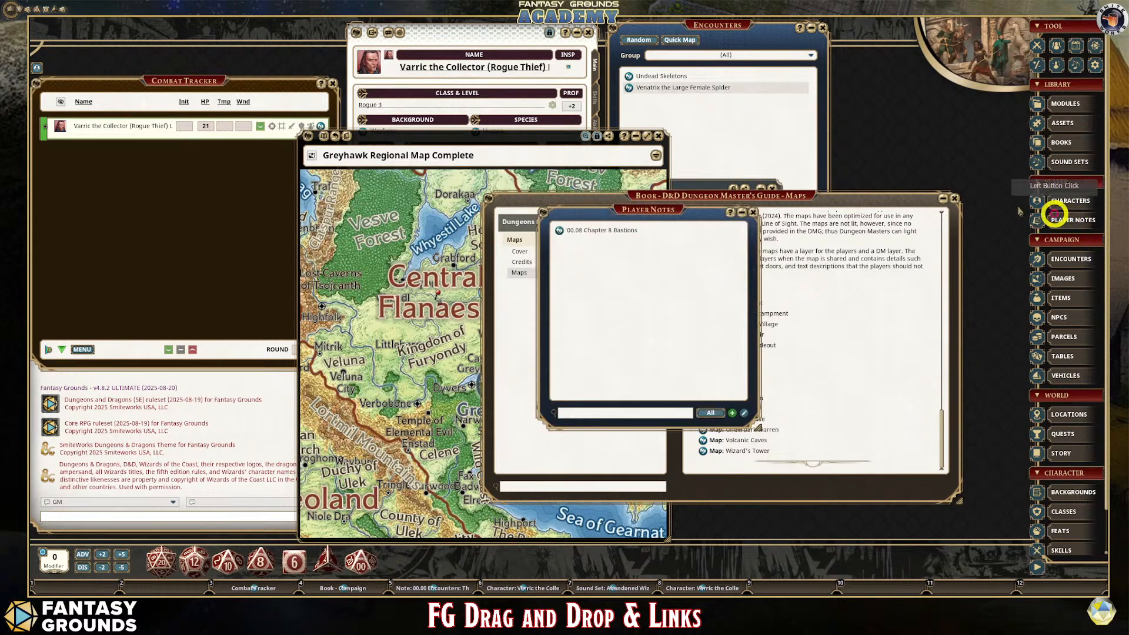
left_click_drag(647, 206, 699, 151)
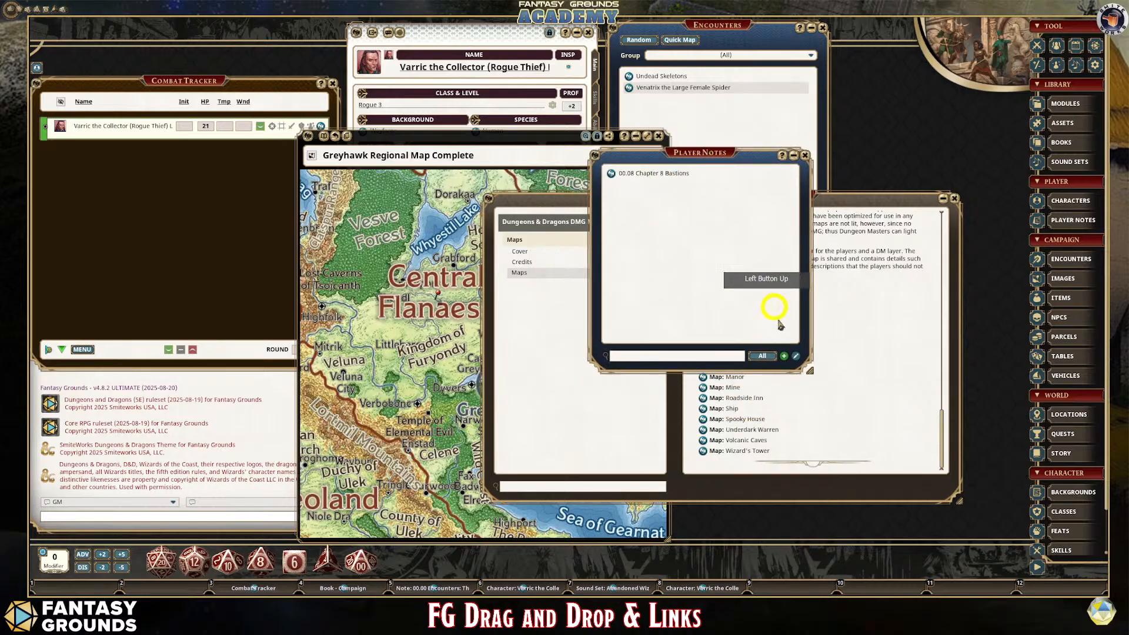
left_click(784, 356)
left_click_drag(575, 157, 820, 190)
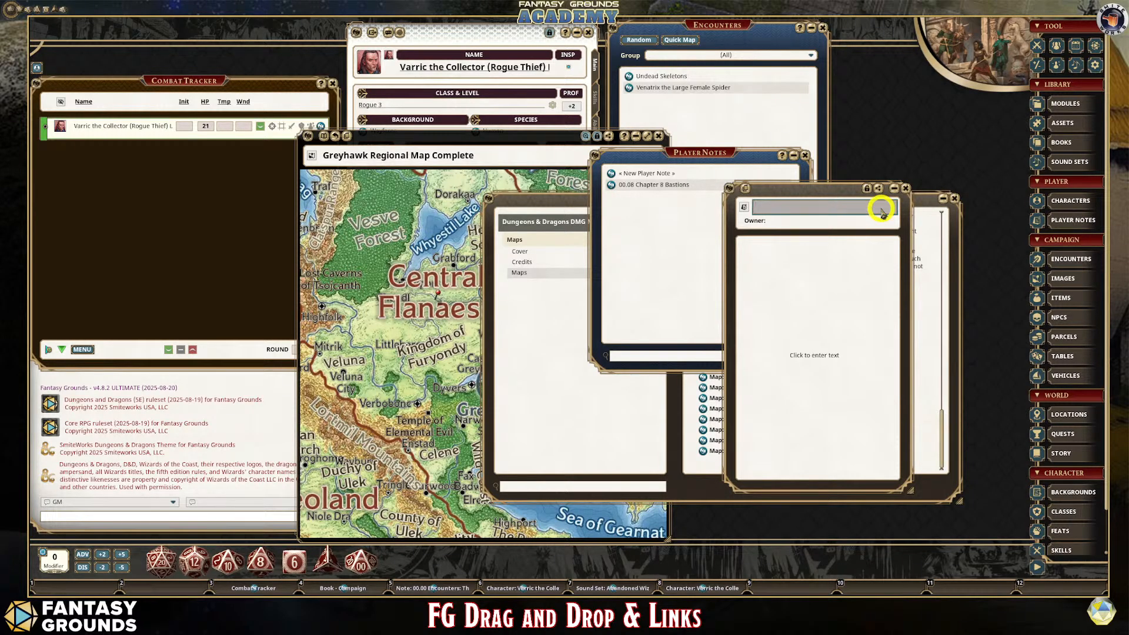
left_click(907, 188)
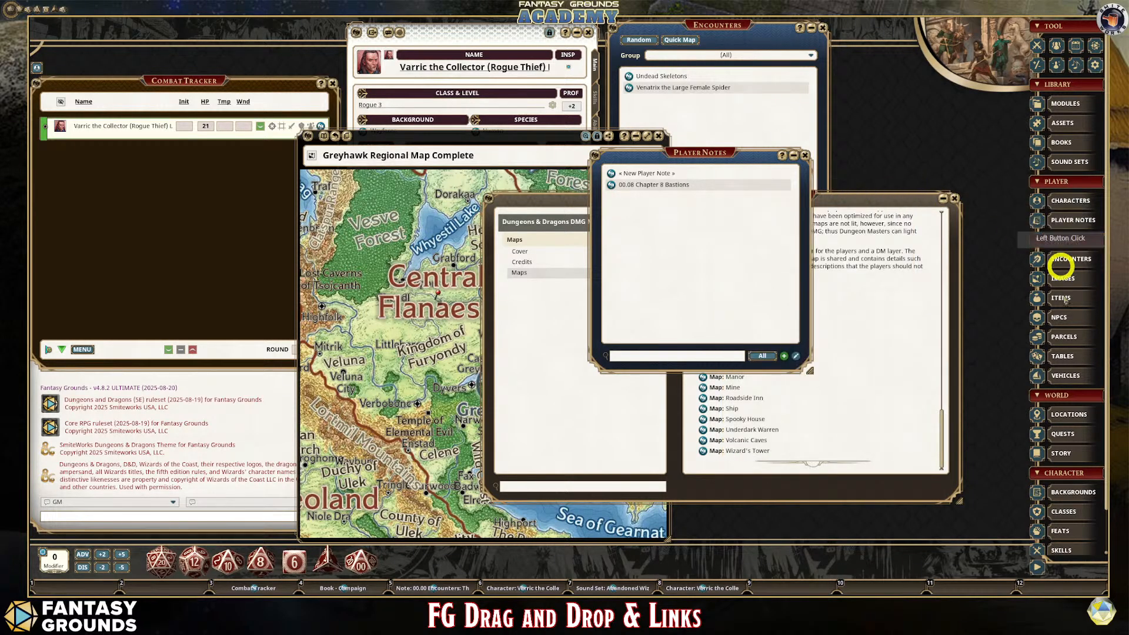
- Open the Story list beside the sidebar and open the « New Story » record in front of it
left_click(1077, 456)
left_click_drag(605, 106, 937, 125)
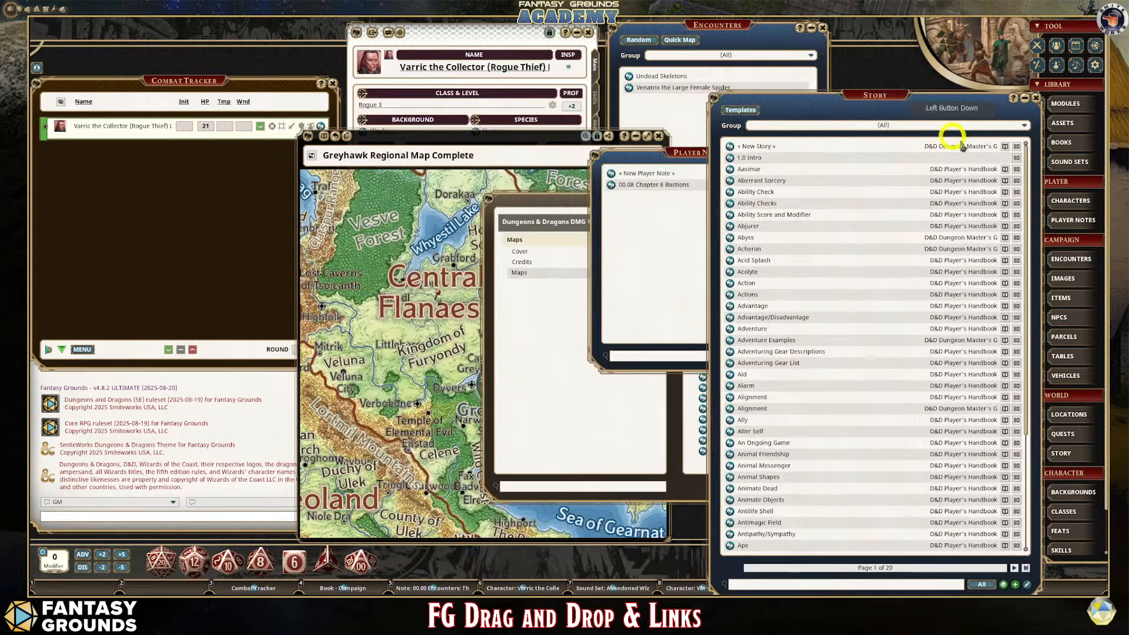
left_click(730, 146)
left_click(857, 274)
left_click_drag(857, 273, 813, 181)
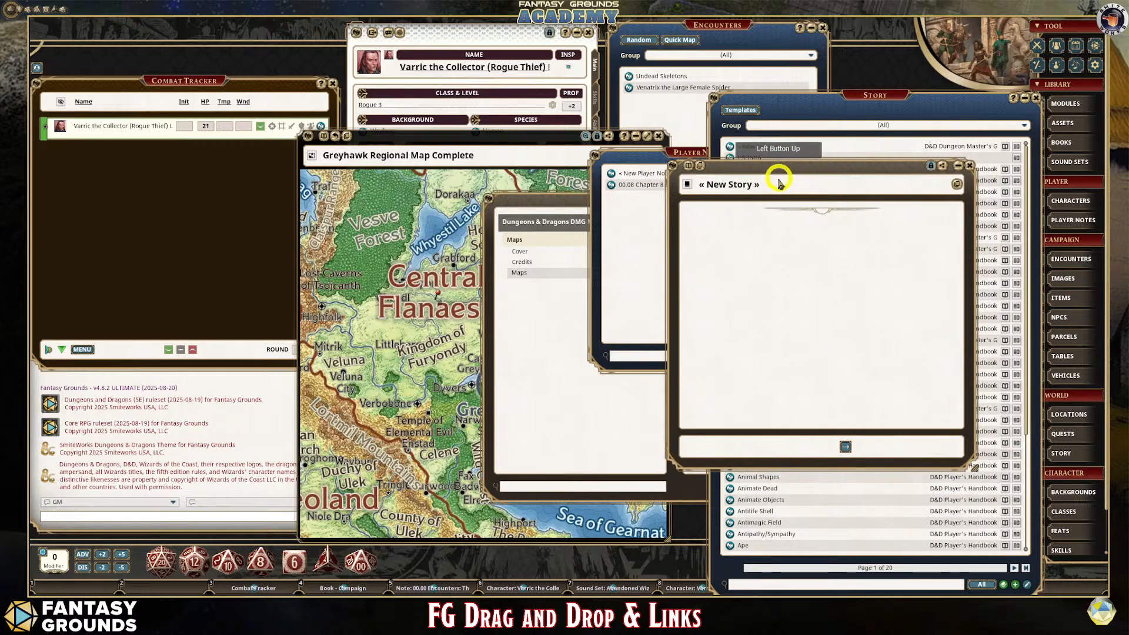
- Unlock the « New Story » record for editing and rename it Game Prep Notes
left_click(928, 174)
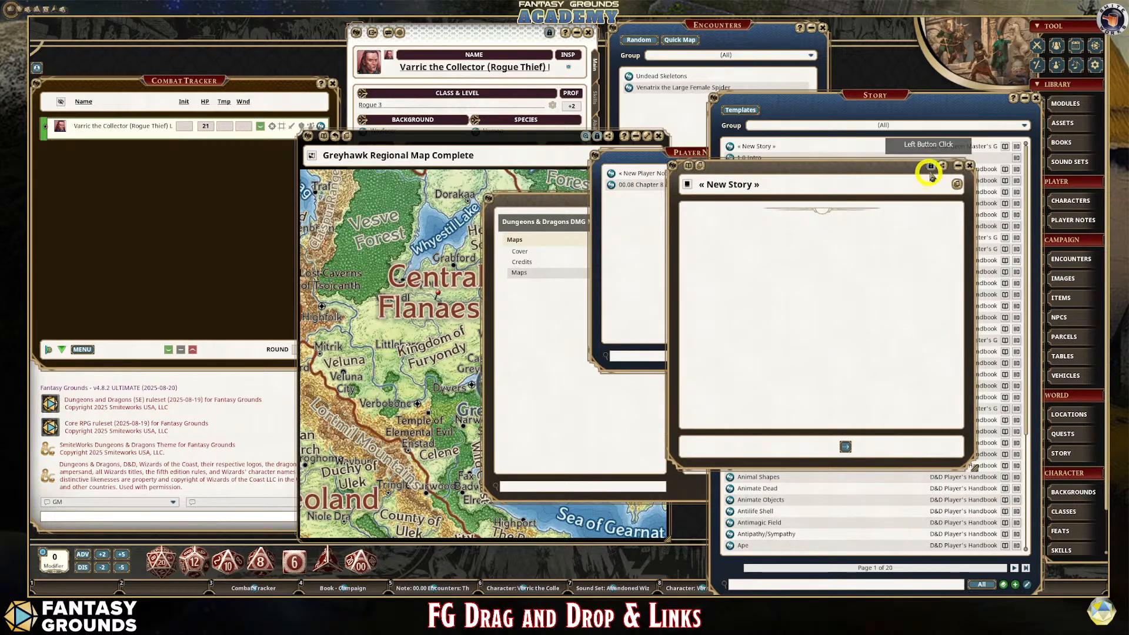
left_click(781, 189)
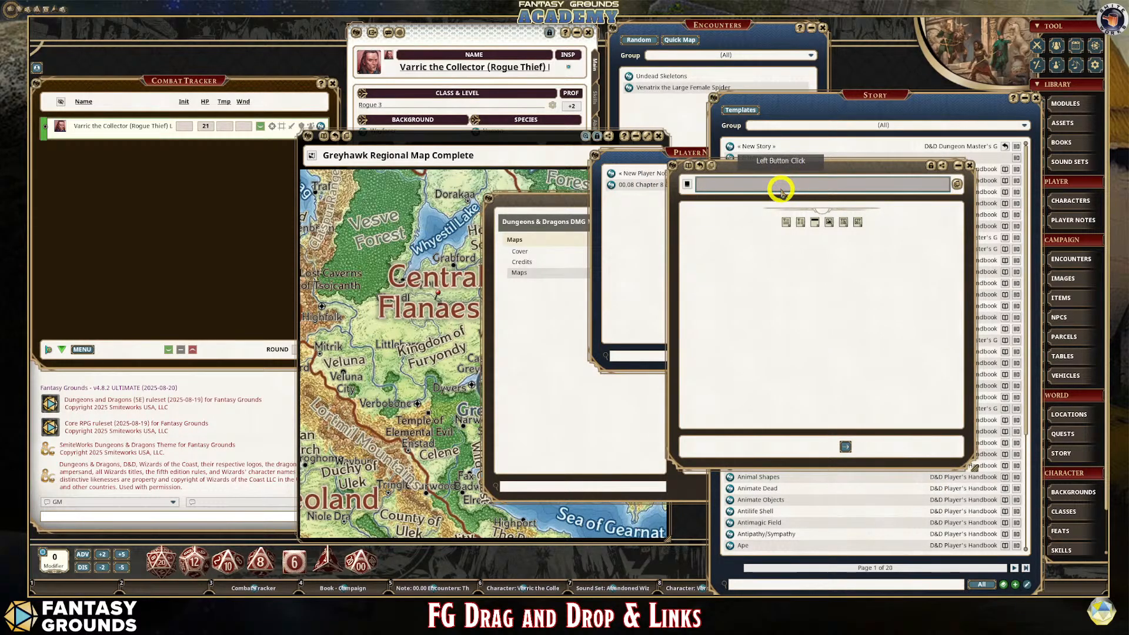
type("Game P")
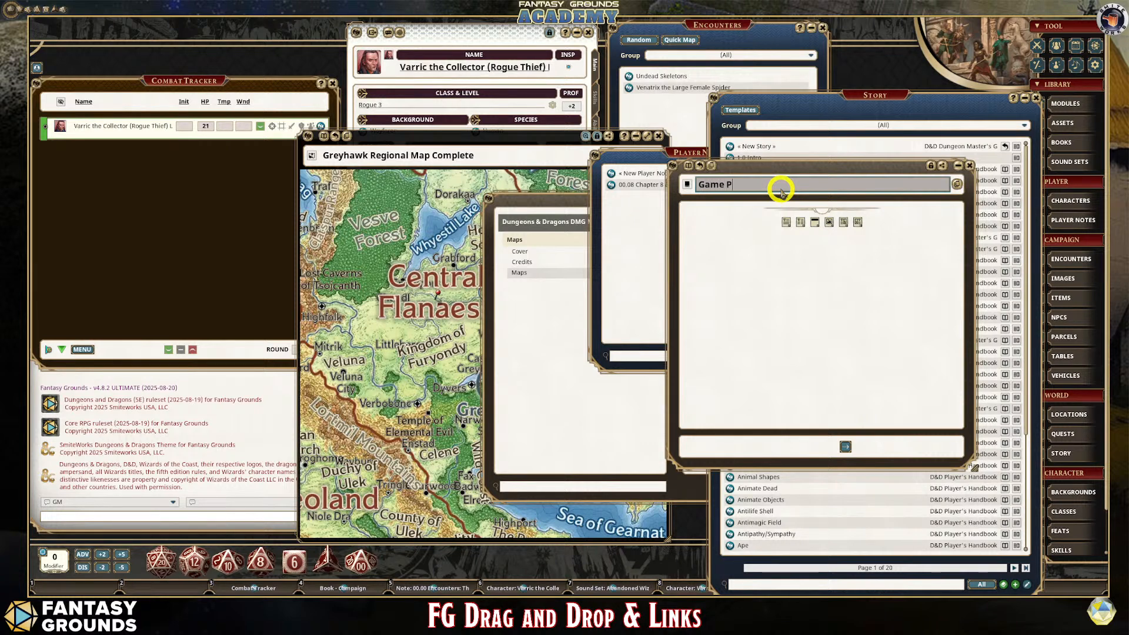
type("rep Notes")
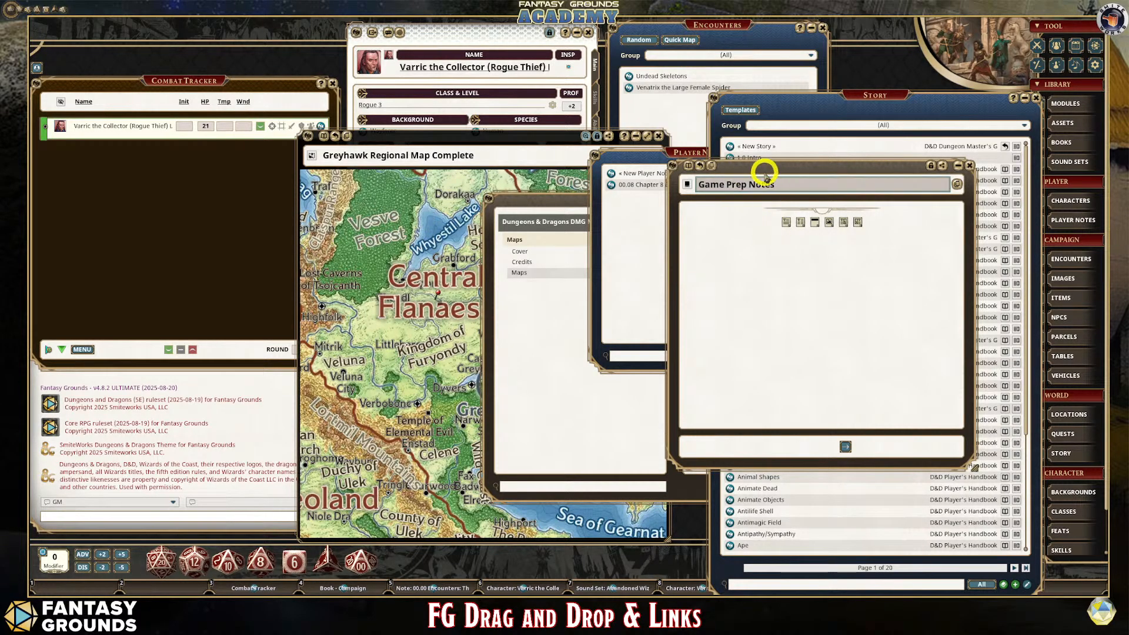
- Move the story window up, add a header block to it and enter Campaign Game Prep Sessions as the header text
left_click_drag(764, 171, 782, 109)
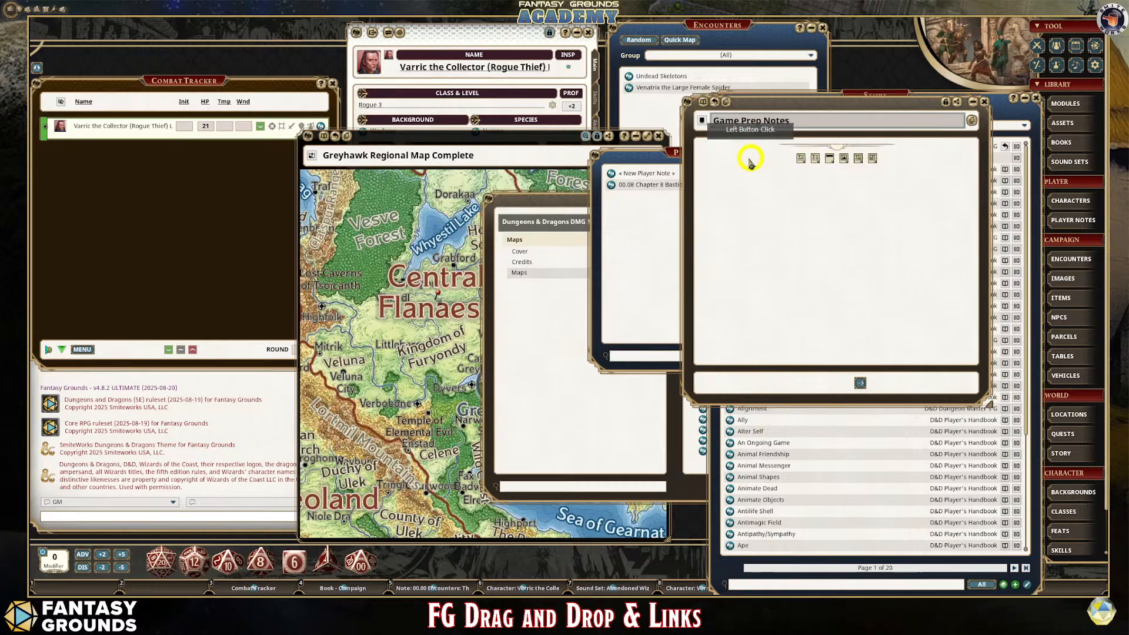
left_click(833, 164)
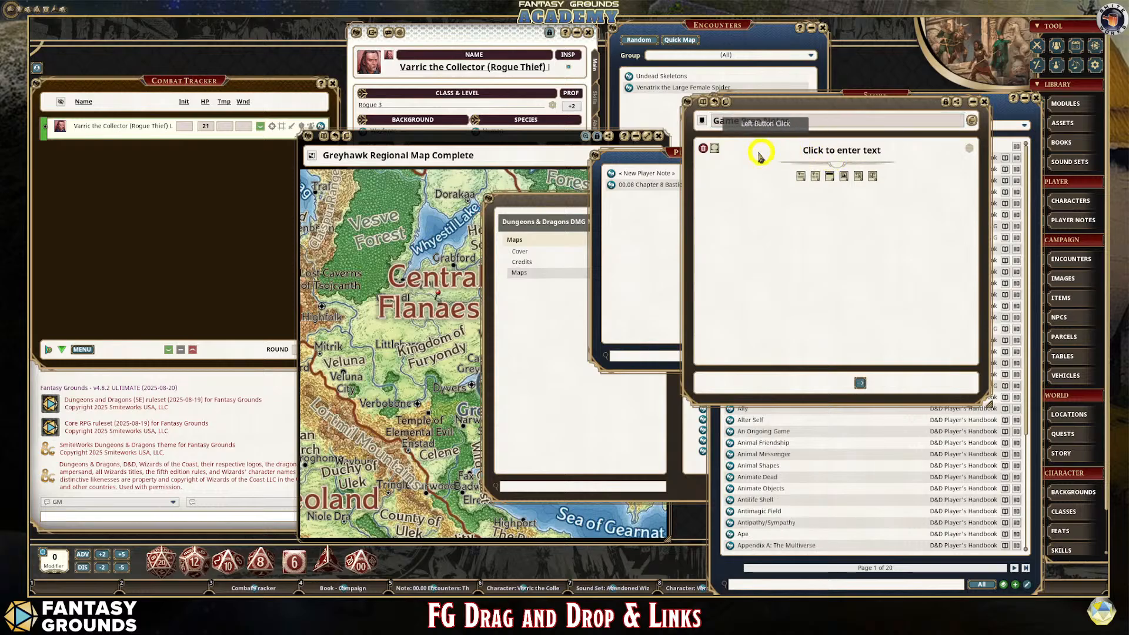
left_click(858, 157)
key("shift")
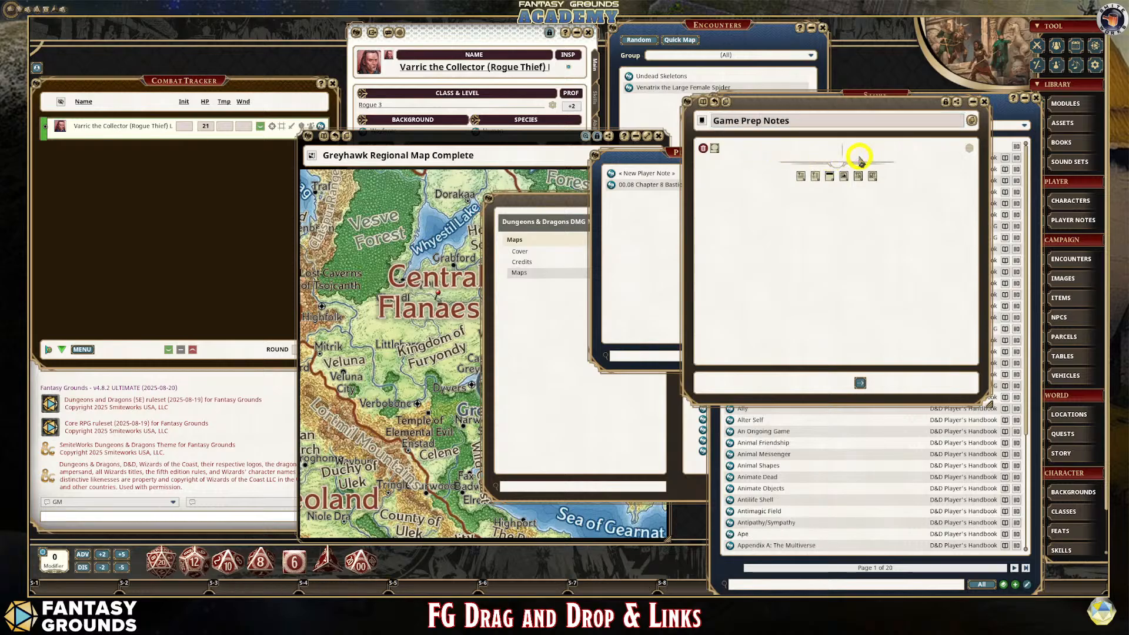
type("Campaign Game Prep Sessions")
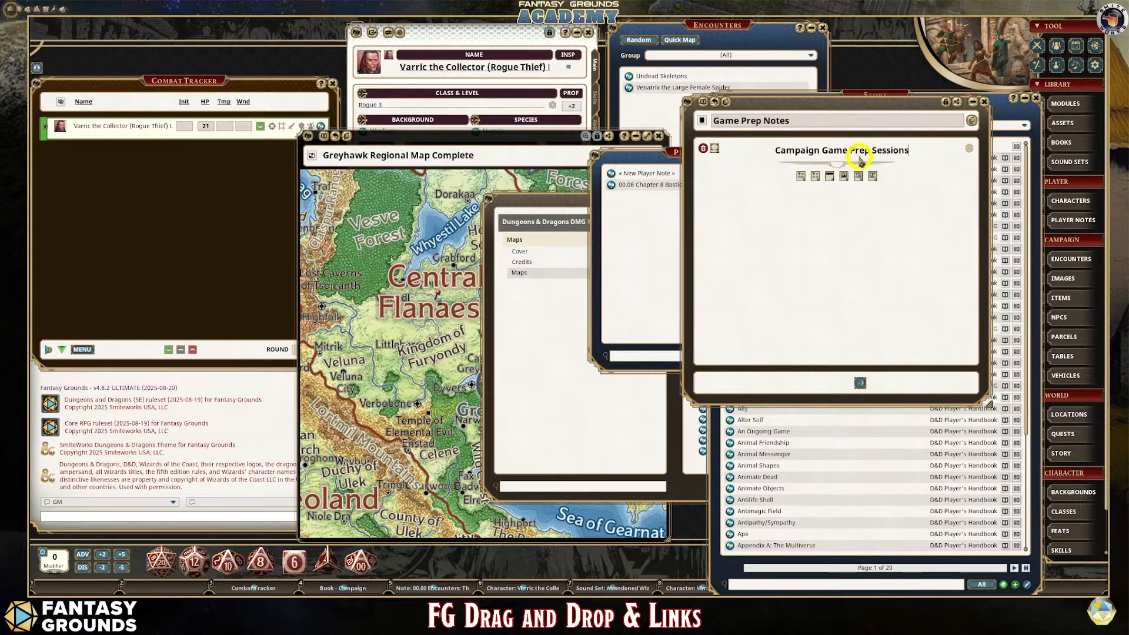
- Reposition the Game Prep Notes window, and close the Dungeon Master's Guide maps book and the Player Notes list covering the regional map
left_click_drag(776, 121, 798, 203)
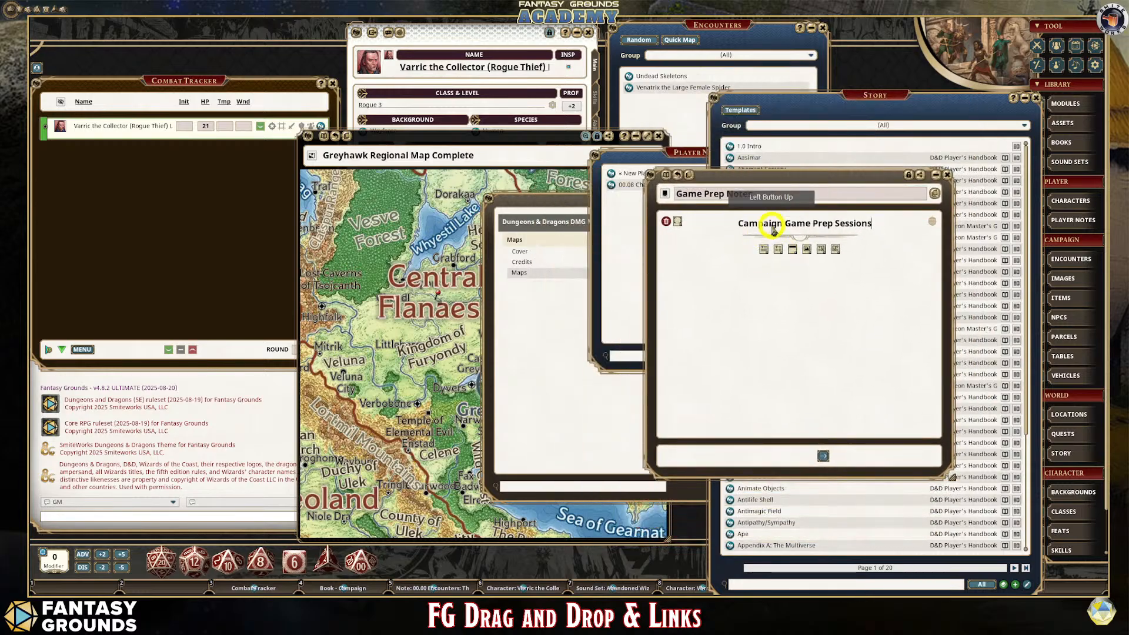
left_click_drag(751, 182, 774, 115)
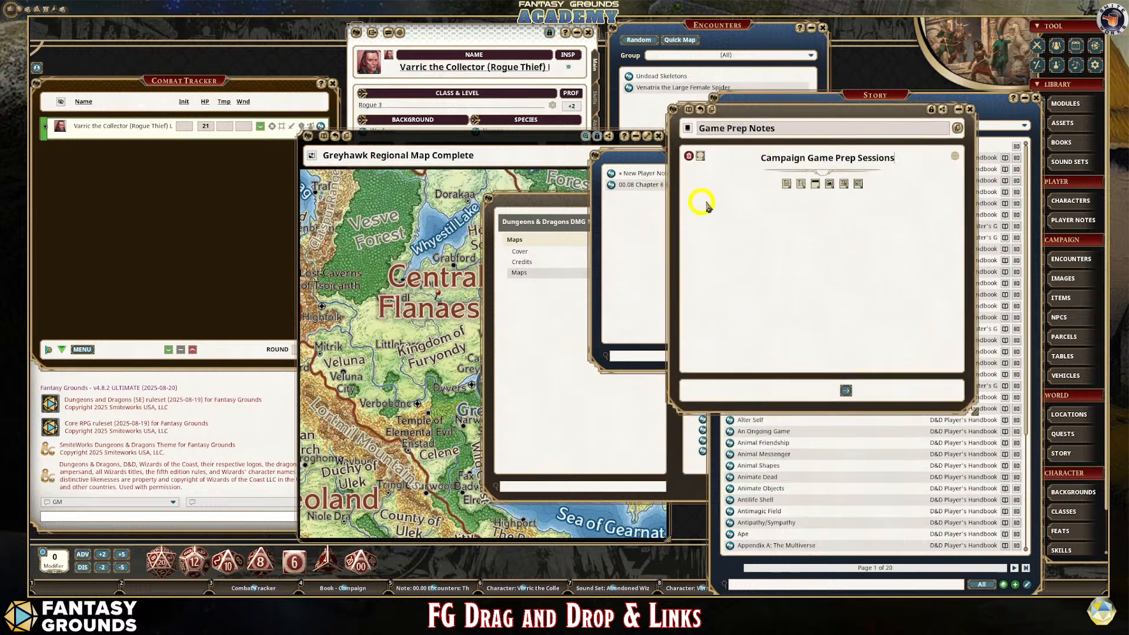
left_click_drag(536, 202, 357, 197)
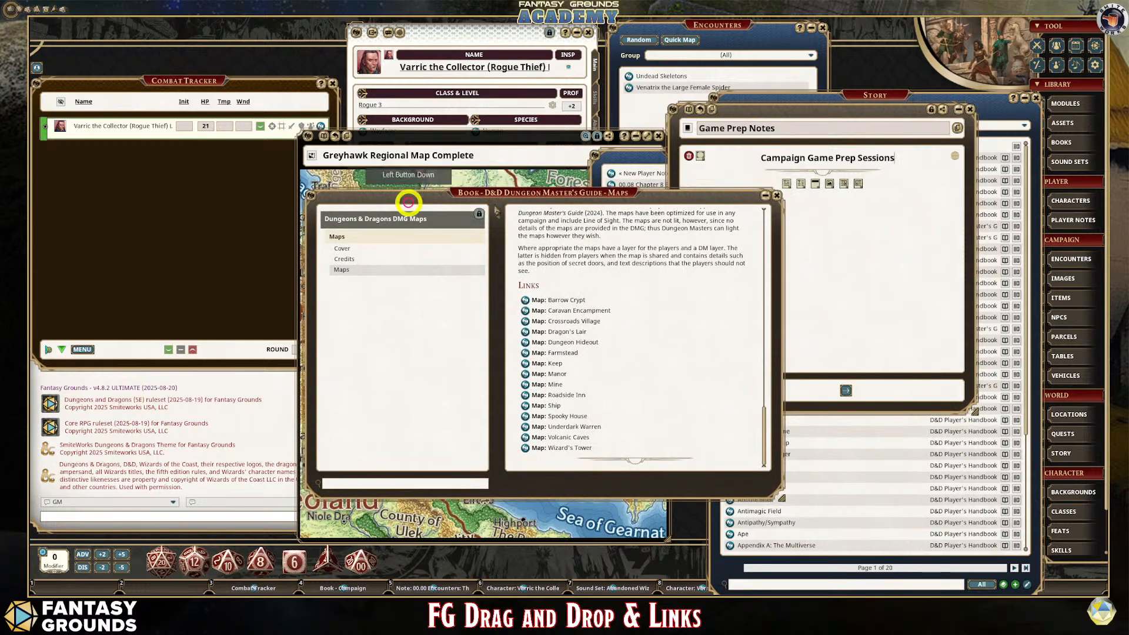
left_click(779, 199)
left_click_drag(624, 158, 365, 192)
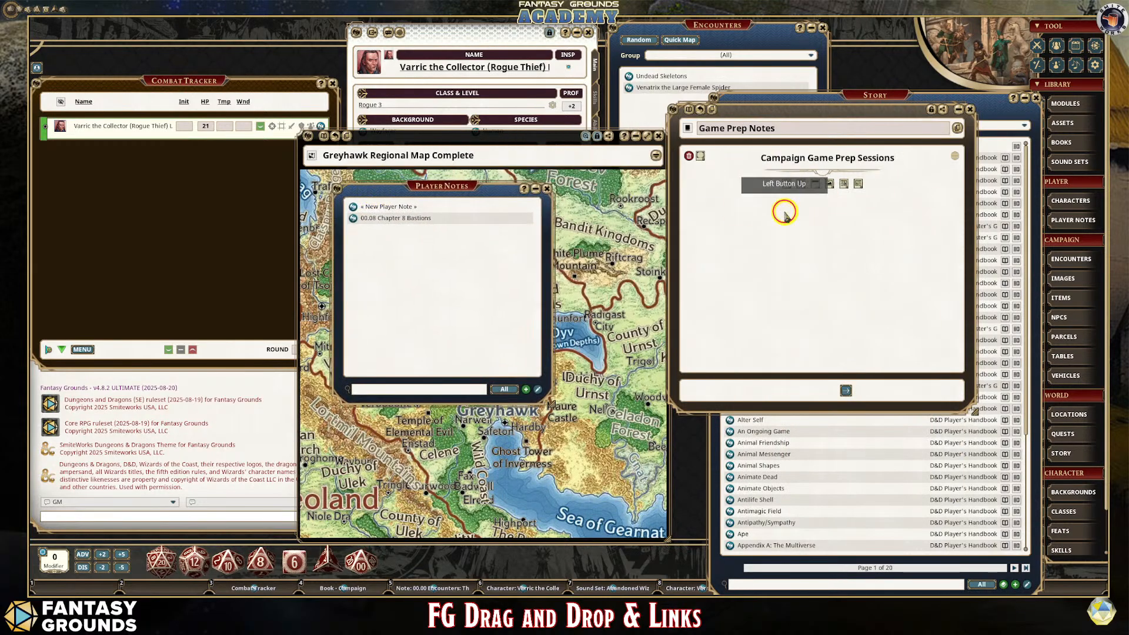
left_click(550, 191)
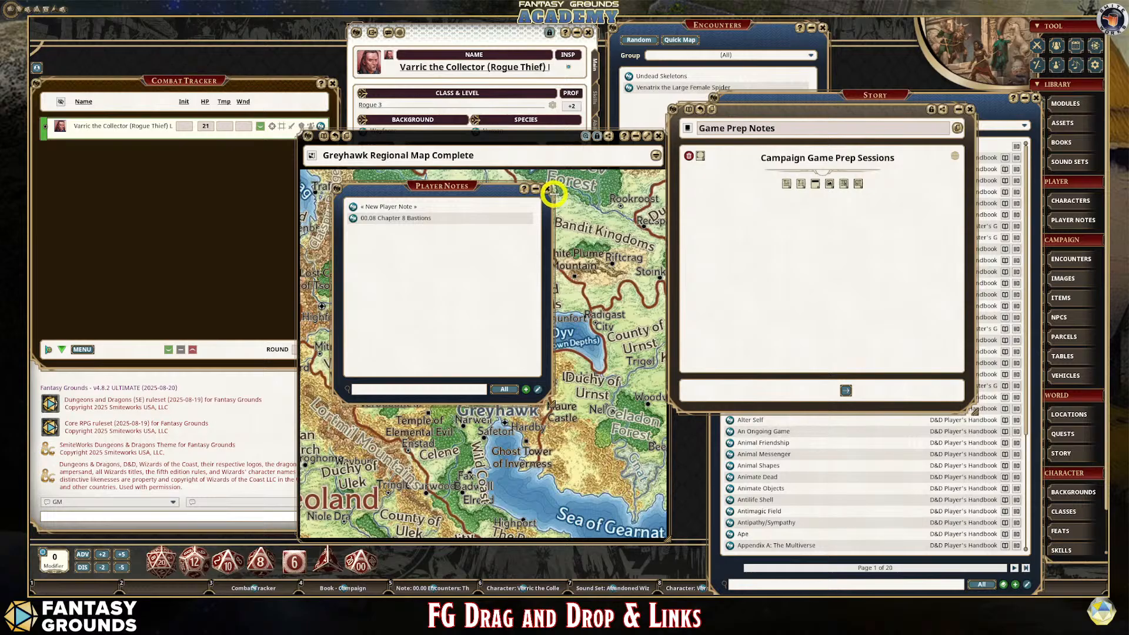
left_click(550, 194)
- Add a text block reading Session Zero under the header, and place a link to the Greyhawk Regional Map Complete image below it
left_click_drag(790, 104, 777, 115)
left_click(774, 194)
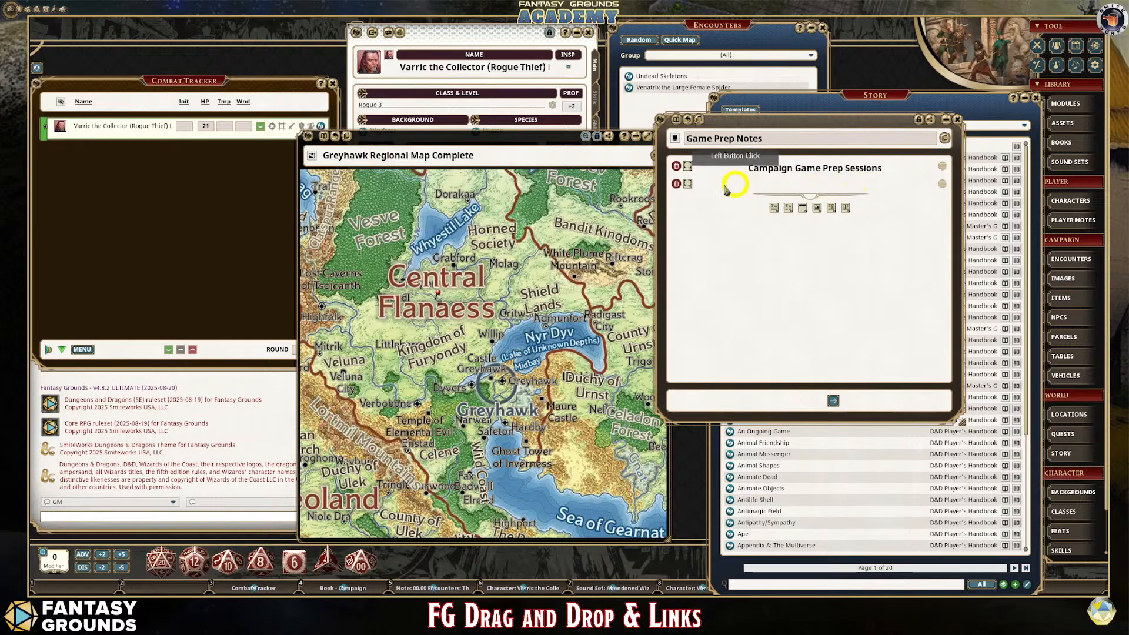
left_click_drag(309, 136, 721, 182)
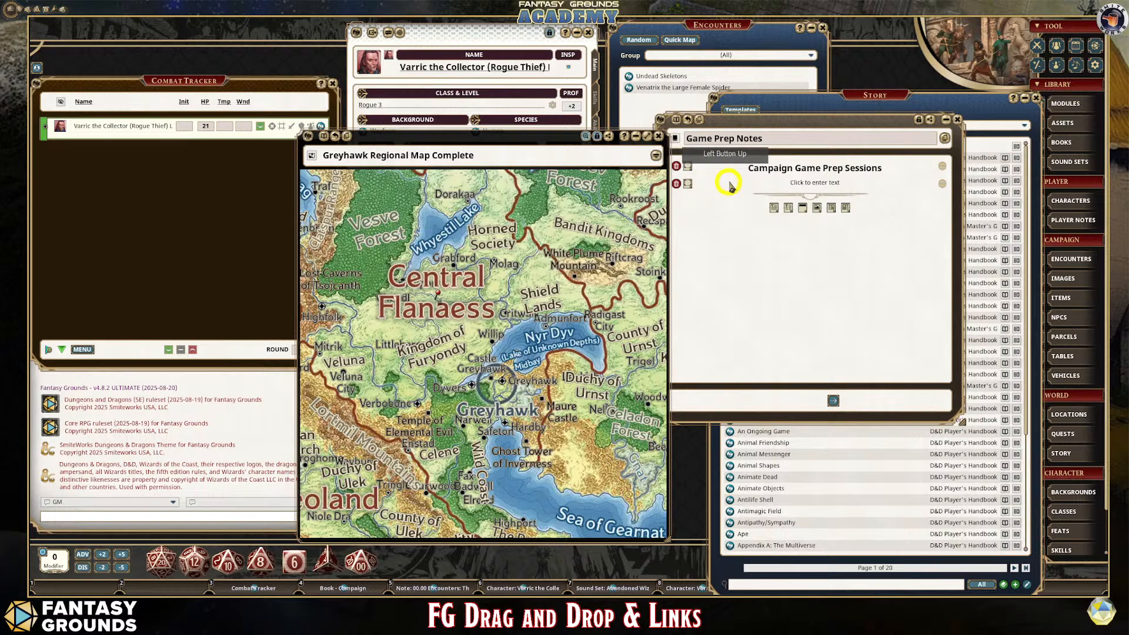
left_click(810, 186)
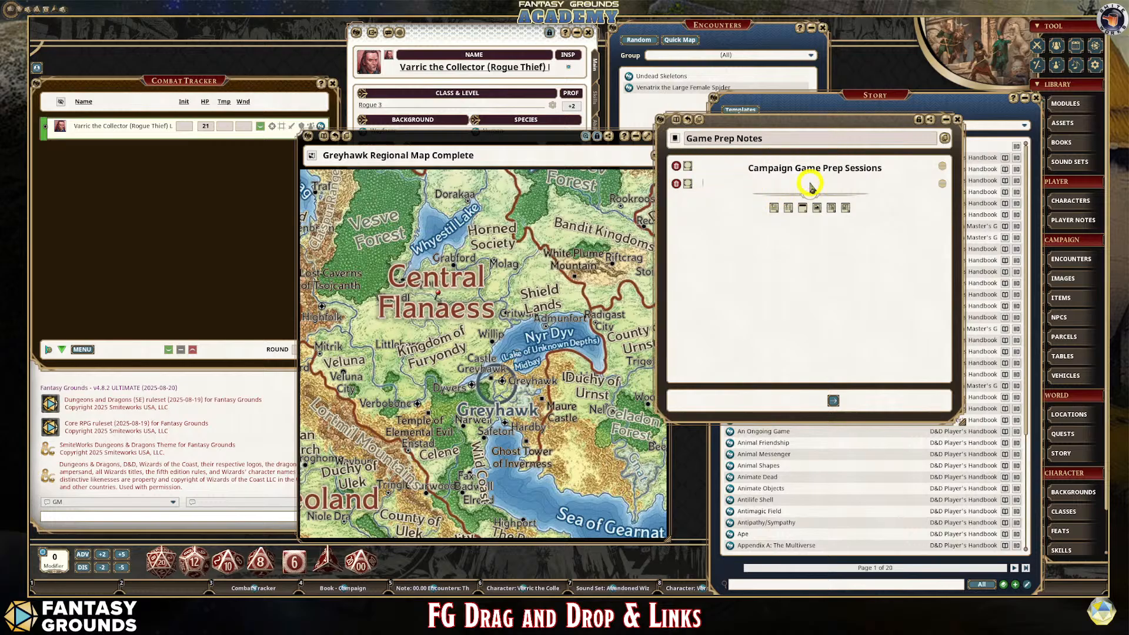
type("Session Zero")
key("Return")
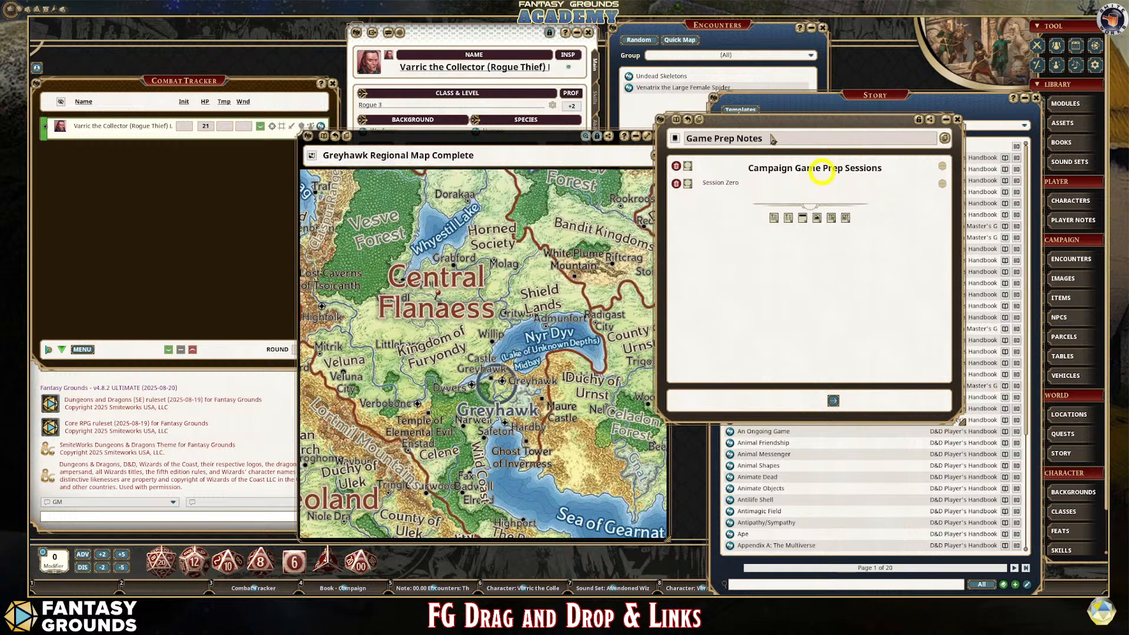
left_click_drag(307, 136, 709, 196)
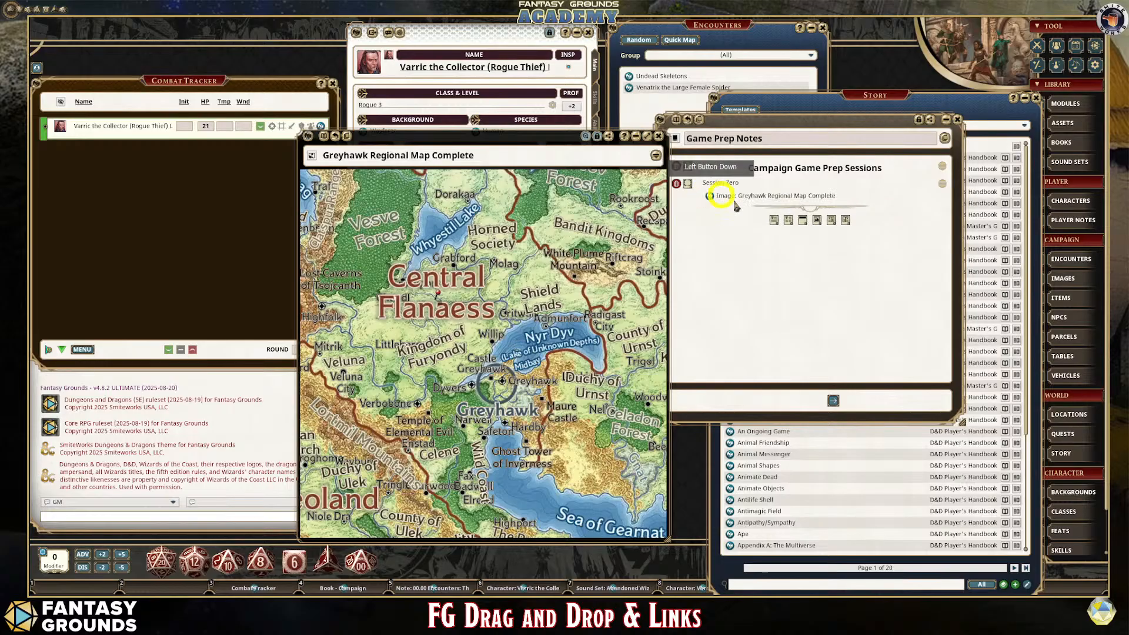
left_click(868, 195)
- Move the regional map window over the story windows beside the sidebar and make it wider
left_click_drag(535, 143, 888, 35)
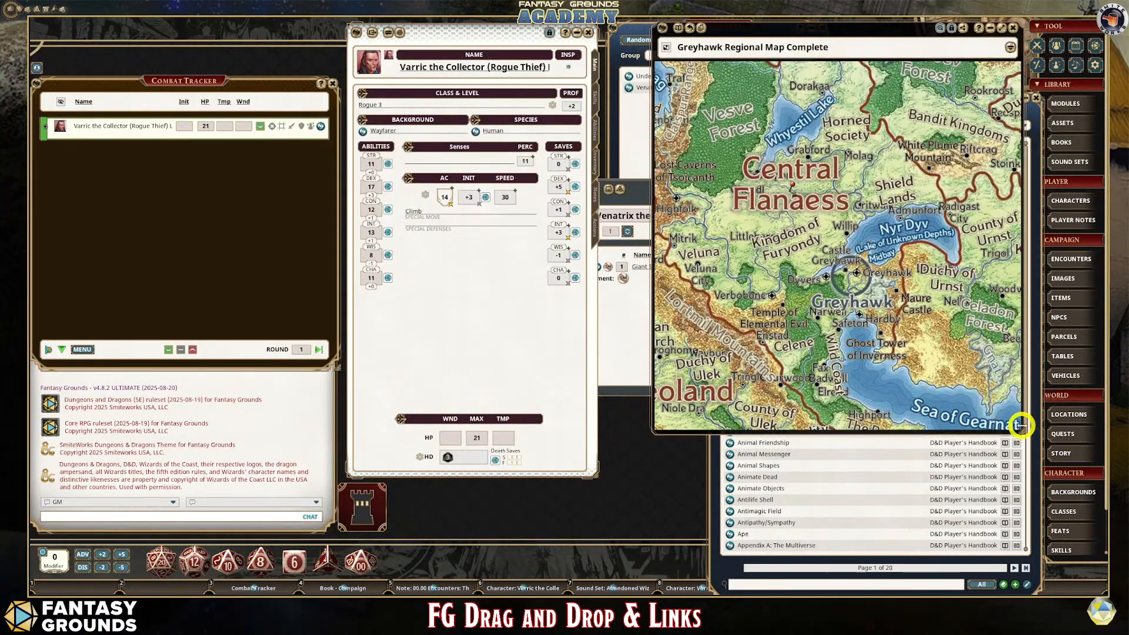
left_click_drag(1022, 430, 1033, 378)
right_click(870, 241)
mouse_move(909, 260)
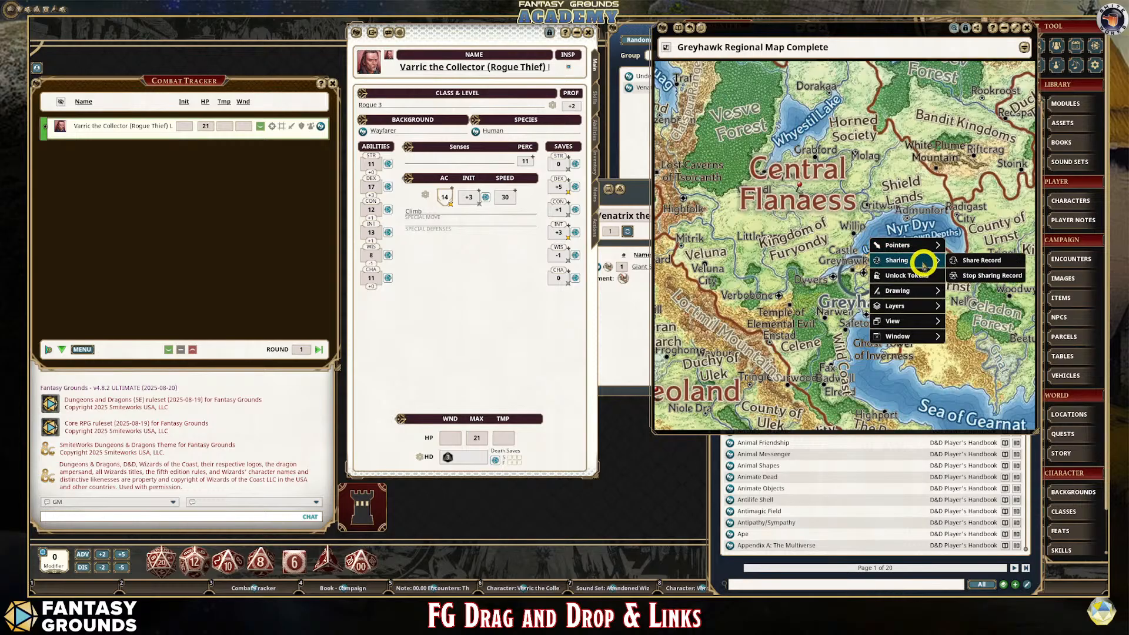
mouse_move(918, 303)
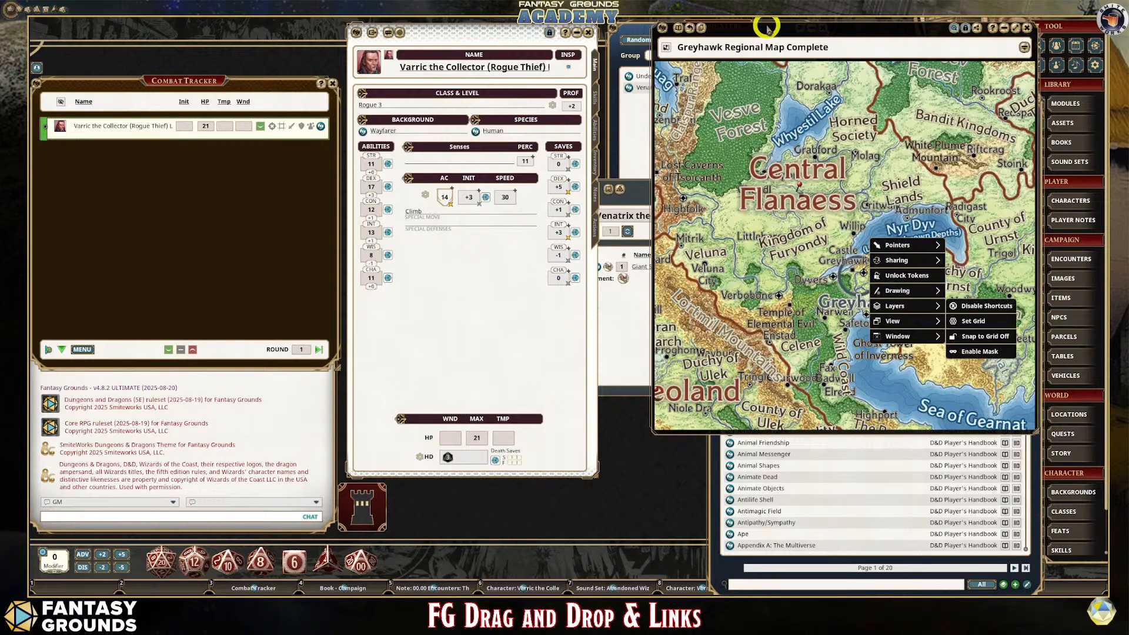
left_click_drag(764, 25, 627, 29)
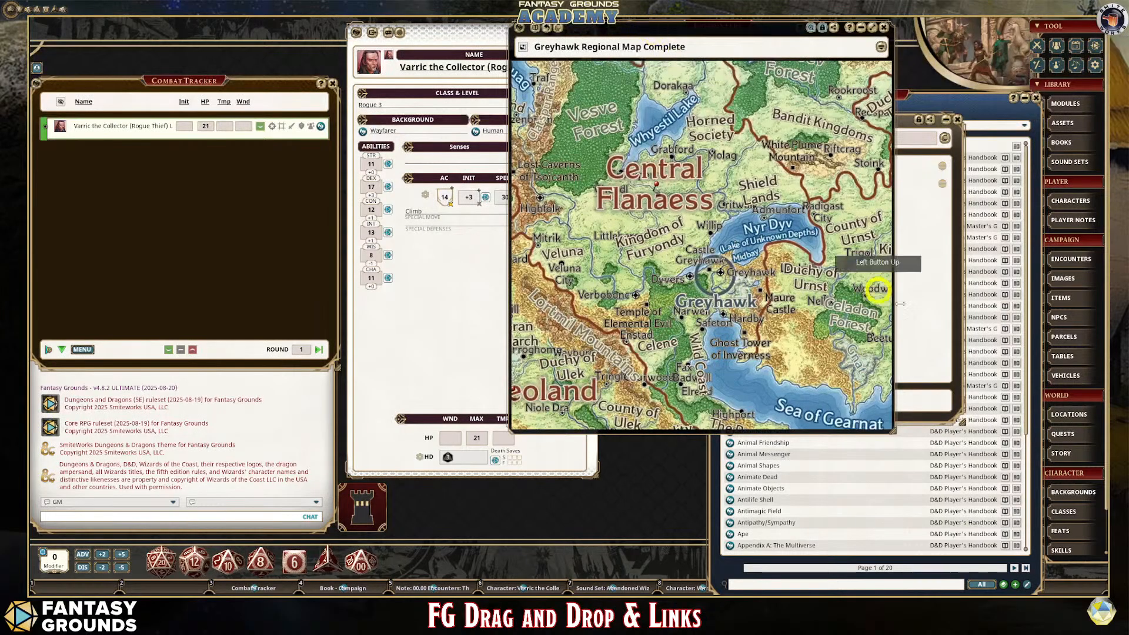
left_click_drag(891, 429, 1051, 176)
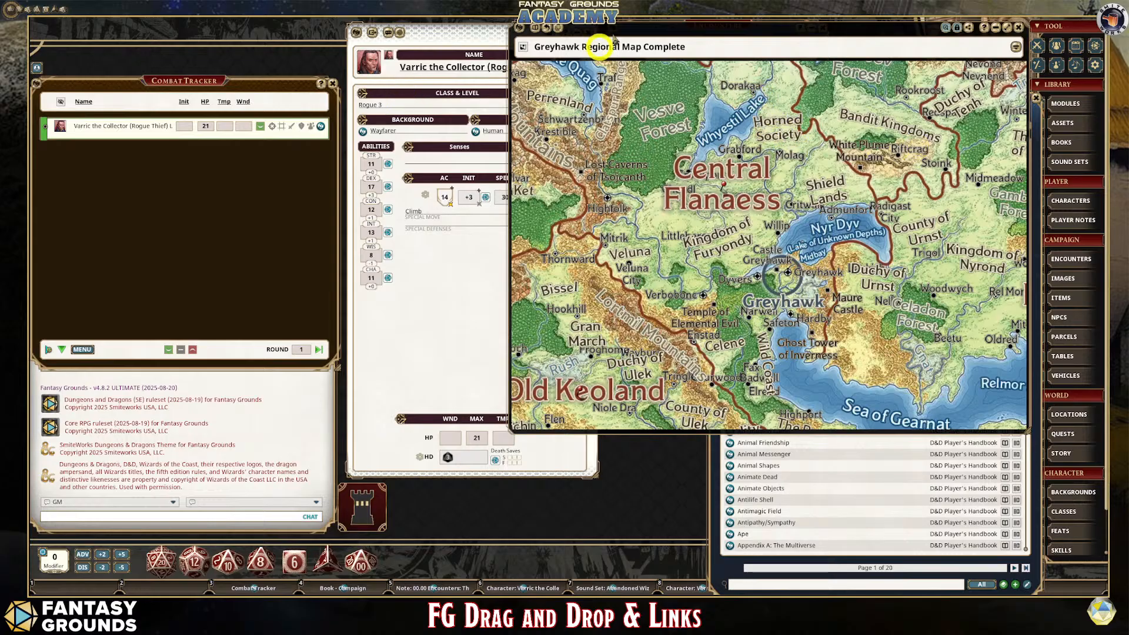
left_click_drag(1028, 217, 952, 212)
left_click_drag(771, 41, 844, 29)
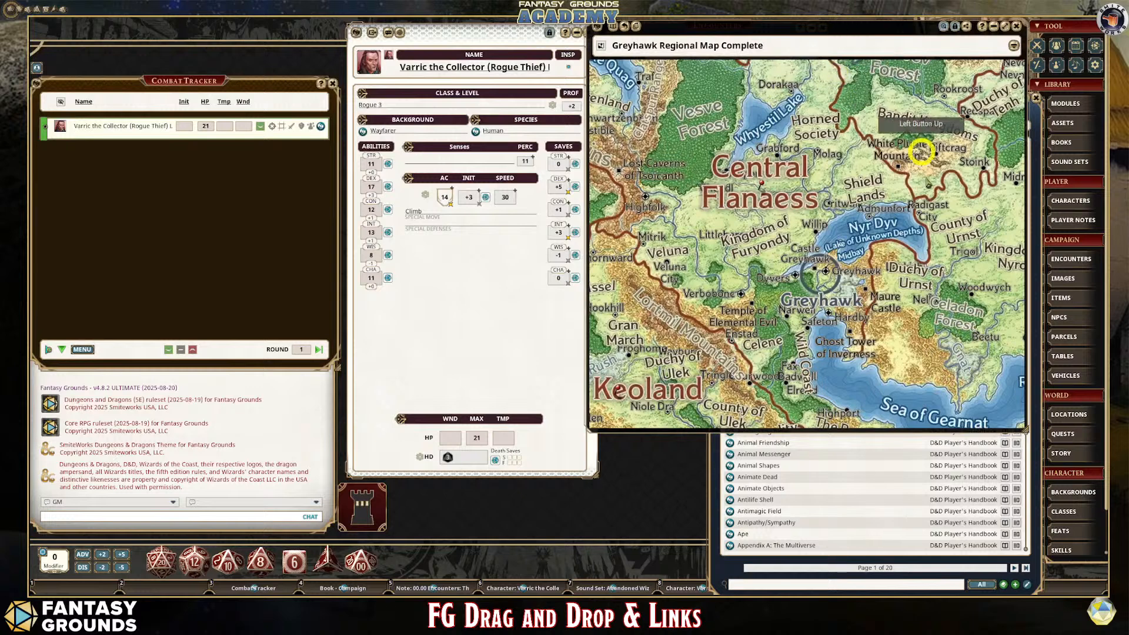
- Zoom the regional map to fit its window and reduce the window's height to match the image
right_click(861, 217)
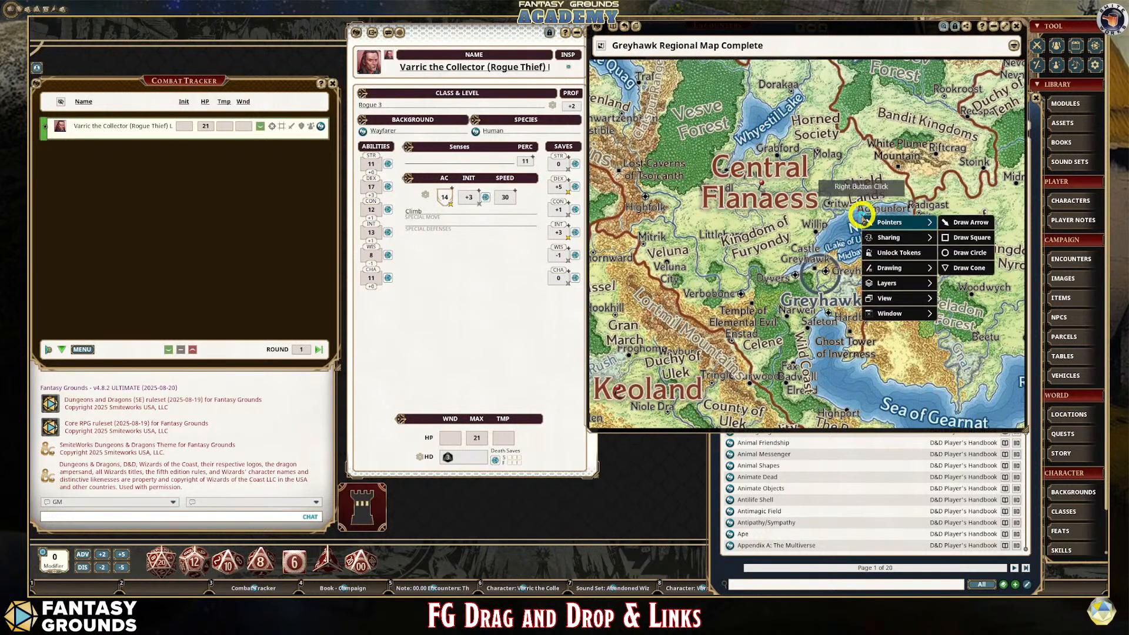
mouse_move(906, 299)
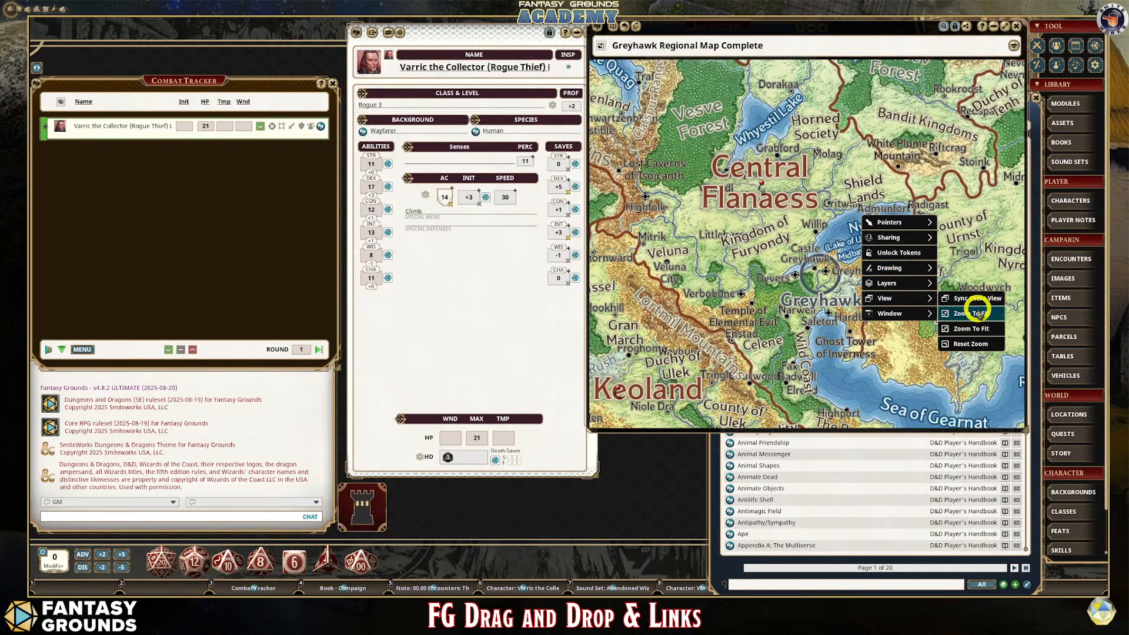
left_click(975, 329)
left_click(851, 329)
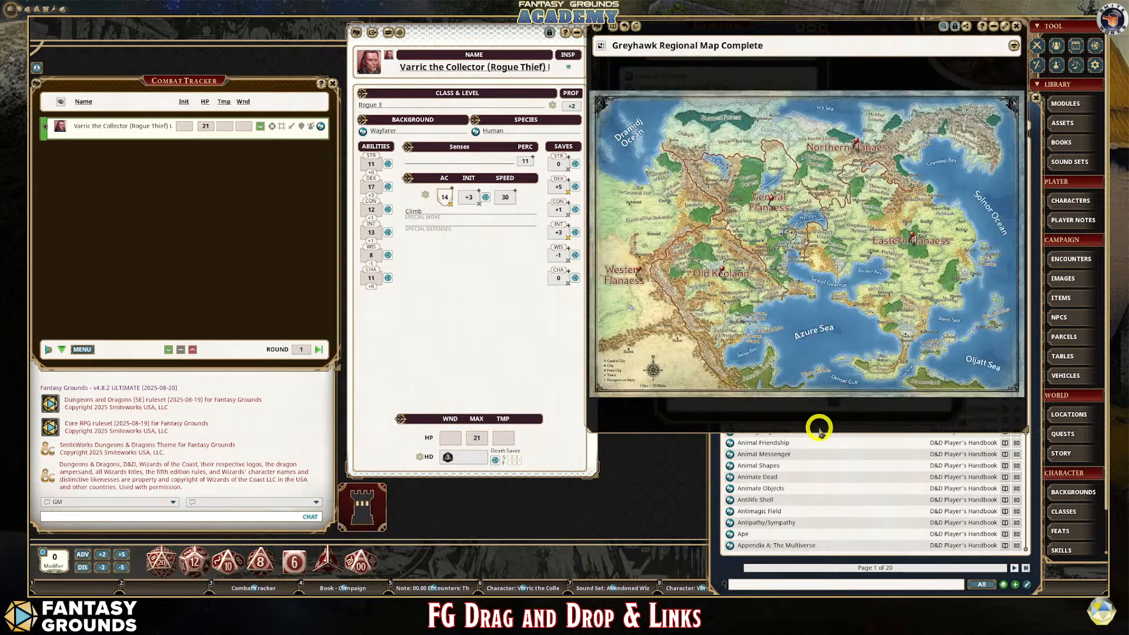
left_click_drag(820, 433, 820, 365)
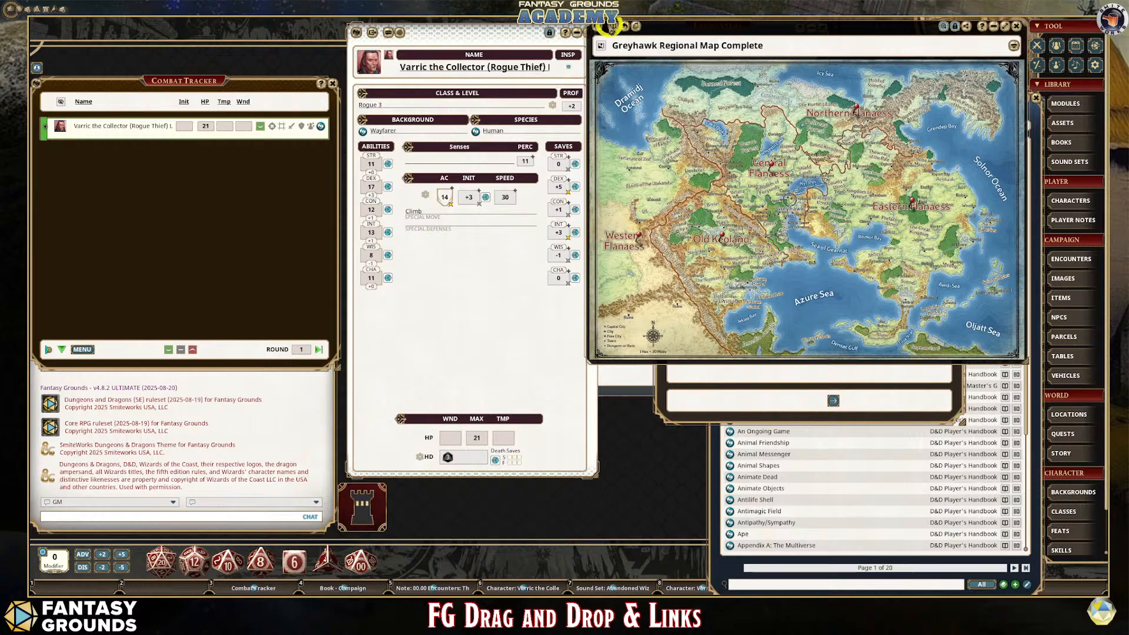
- Close the regional map and reopen it from its link in Game Prep Notes, and pin that story on the map beside the compass rose
left_click(1015, 27)
left_click(709, 200)
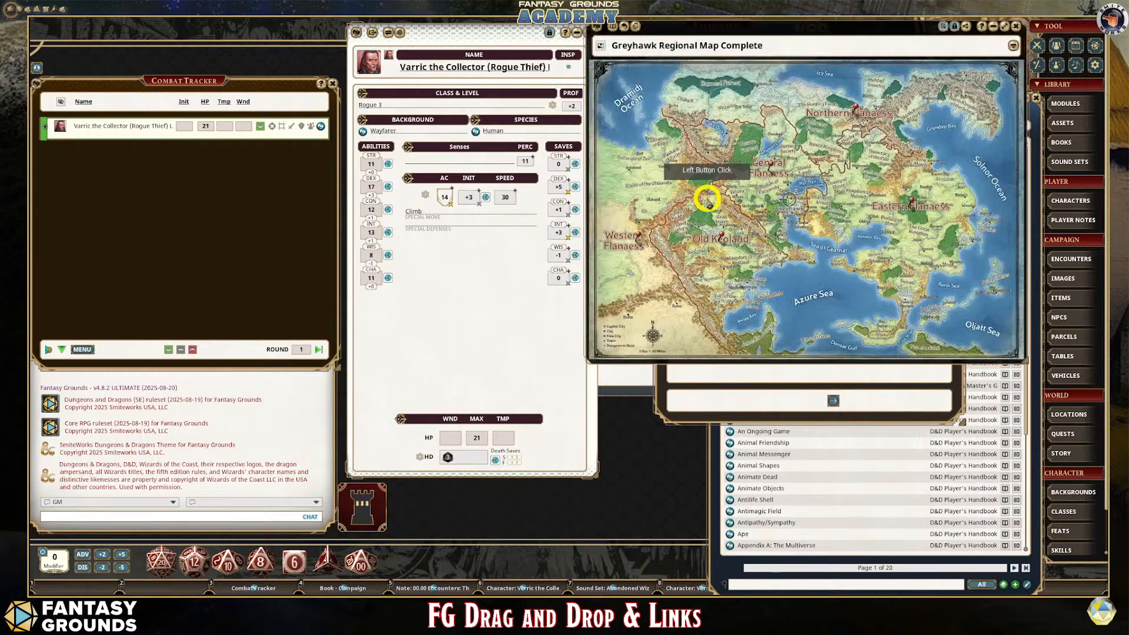
left_click(766, 391)
left_click_drag(736, 119, 819, 258)
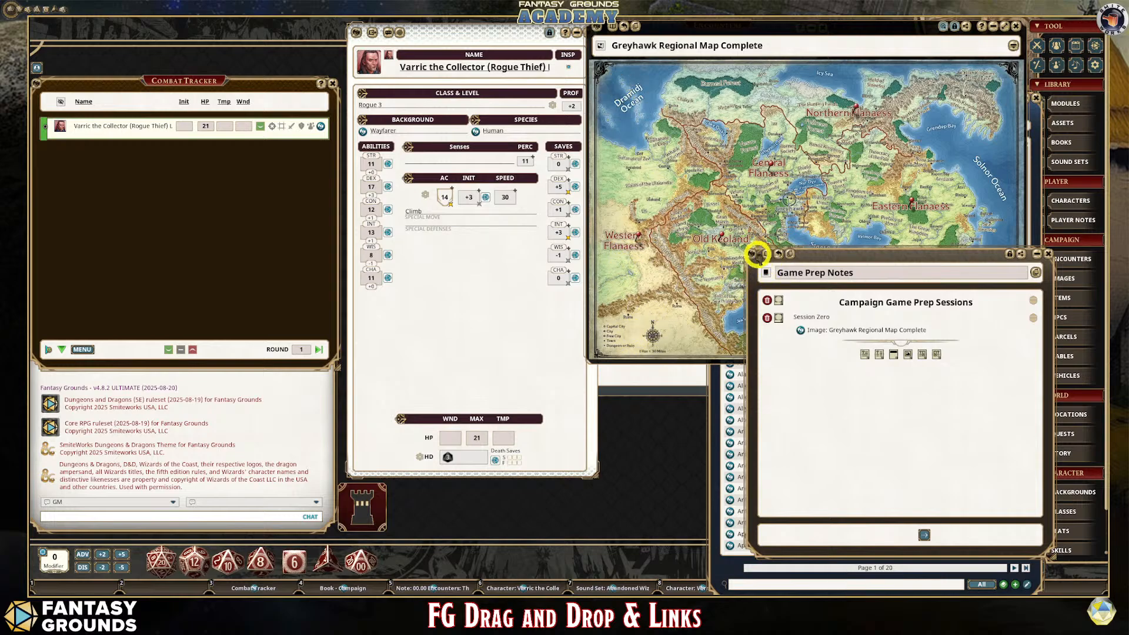
left_click_drag(755, 254, 640, 330)
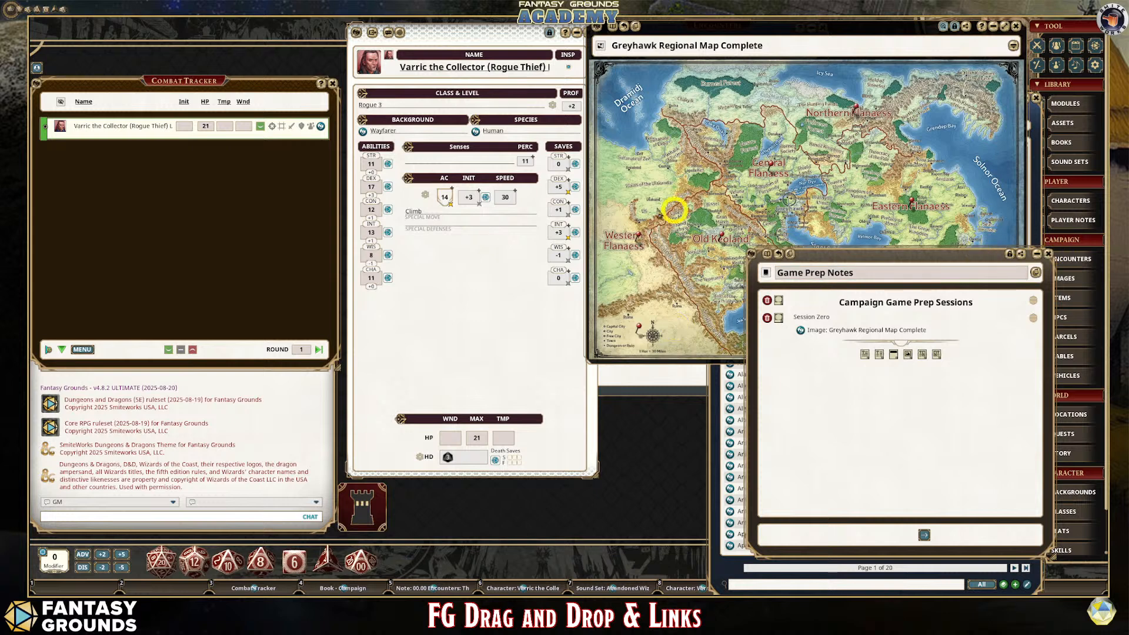
- Close the Story list behind Game Prep Notes and return focus to the notes
left_click(715, 396)
left_click(1028, 106)
left_click(901, 277)
- Place the Game Prep Notes window directly below the regional map and resize it to the map's width and the remaining height
left_click_drag(911, 253, 677, 274)
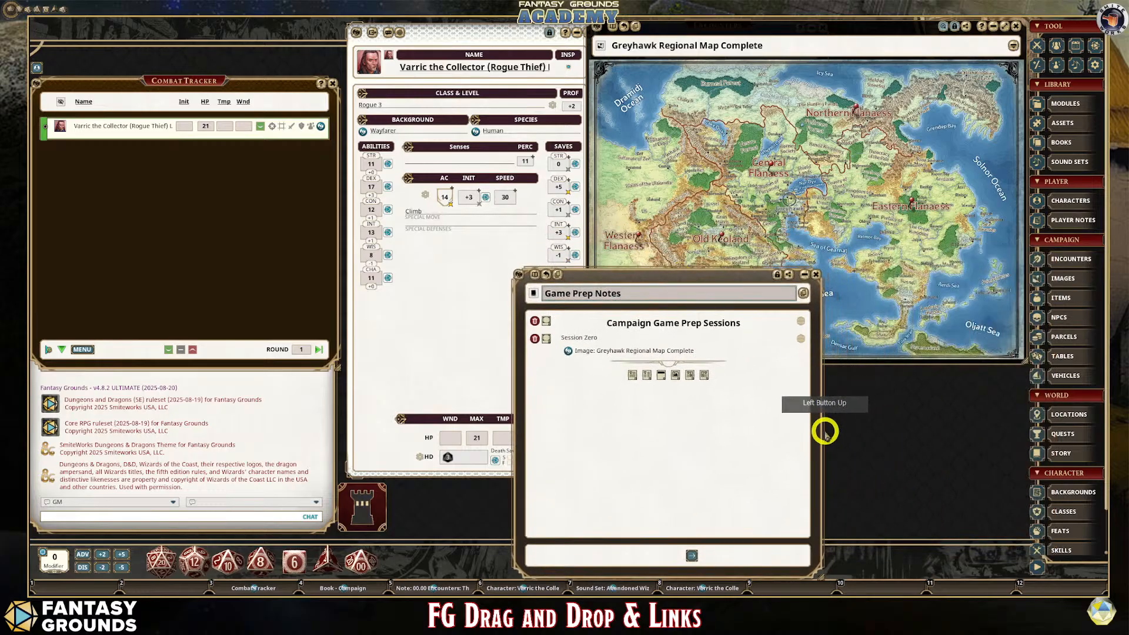
left_click_drag(821, 432, 1034, 429)
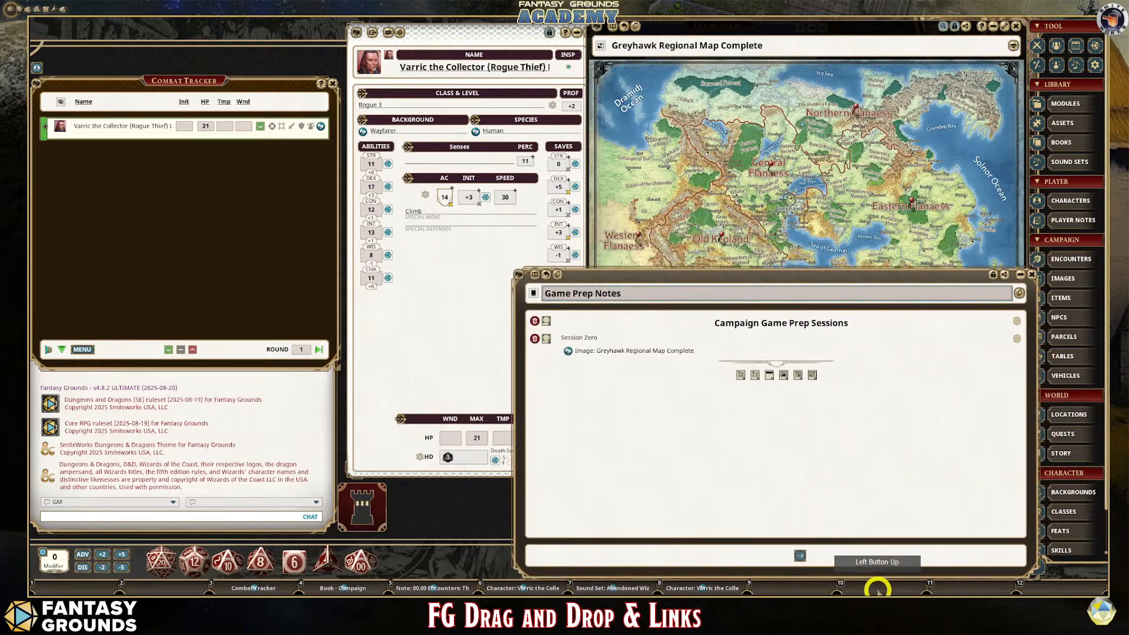
left_click_drag(874, 580, 852, 494)
left_click_drag(761, 272, 760, 358)
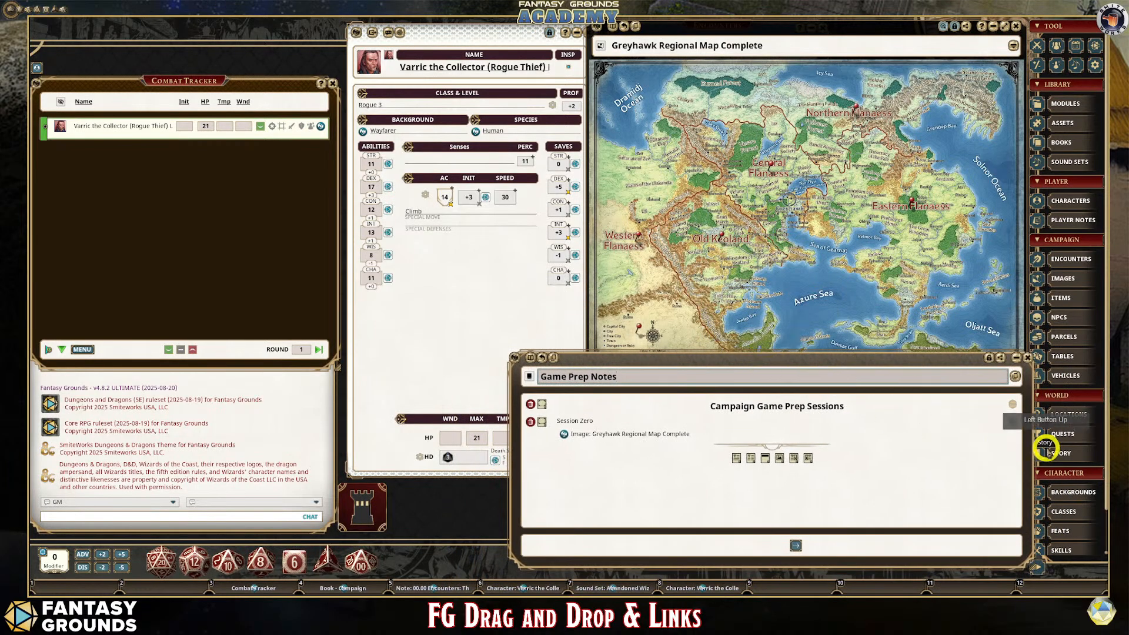
left_click_drag(1035, 448, 909, 433)
left_click_drag(782, 360, 859, 379)
left_click_drag(1004, 488, 1021, 489)
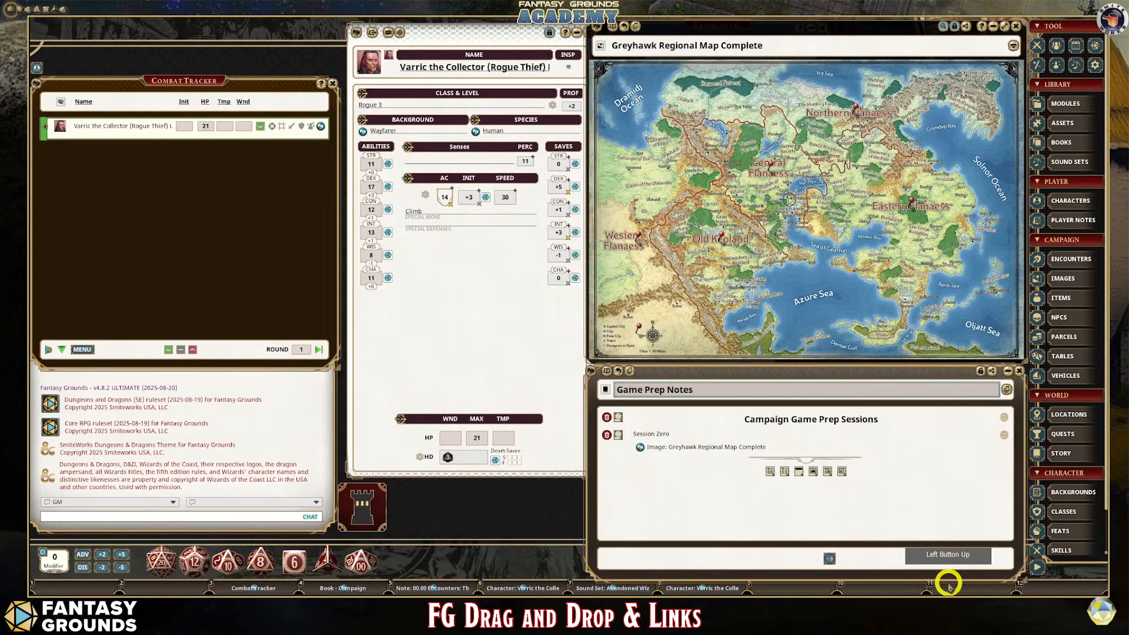
- Trim the height of the Game Prep Notes window slightly and format the Session Zero line as a heading
left_click_drag(948, 580, 777, 550)
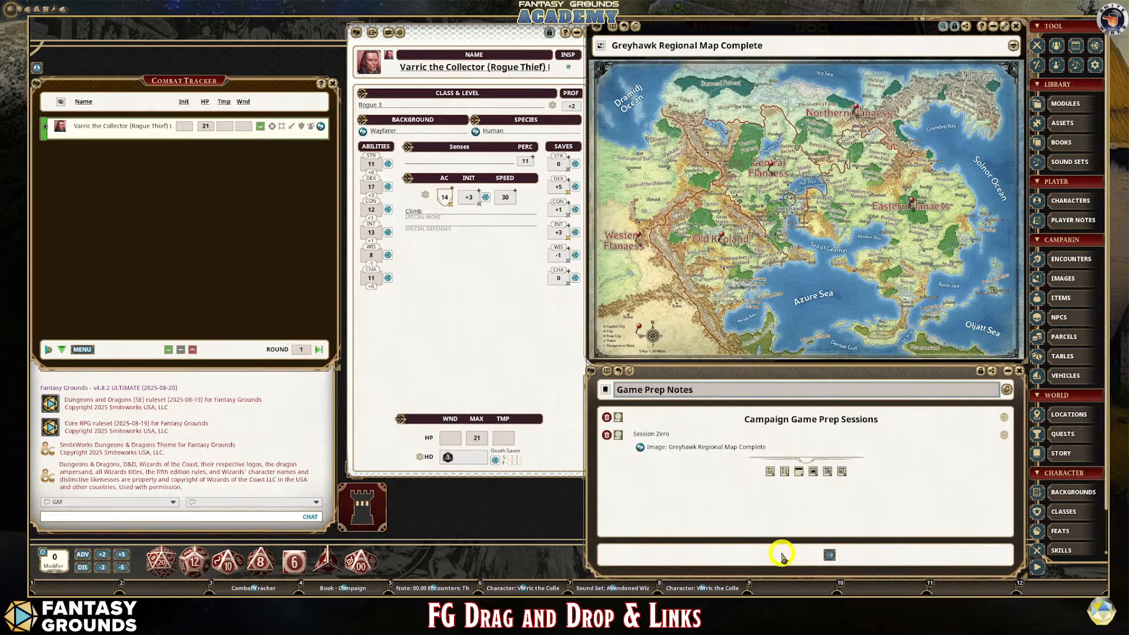
left_click_drag(681, 434, 630, 430)
key("ctrl+h")
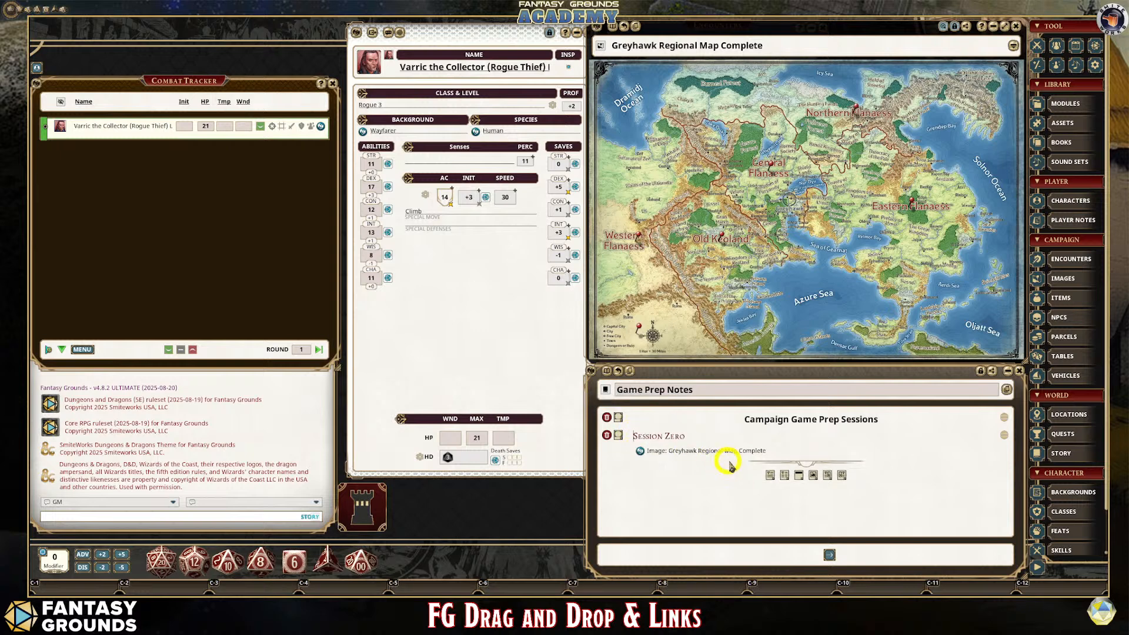
left_click(694, 458)
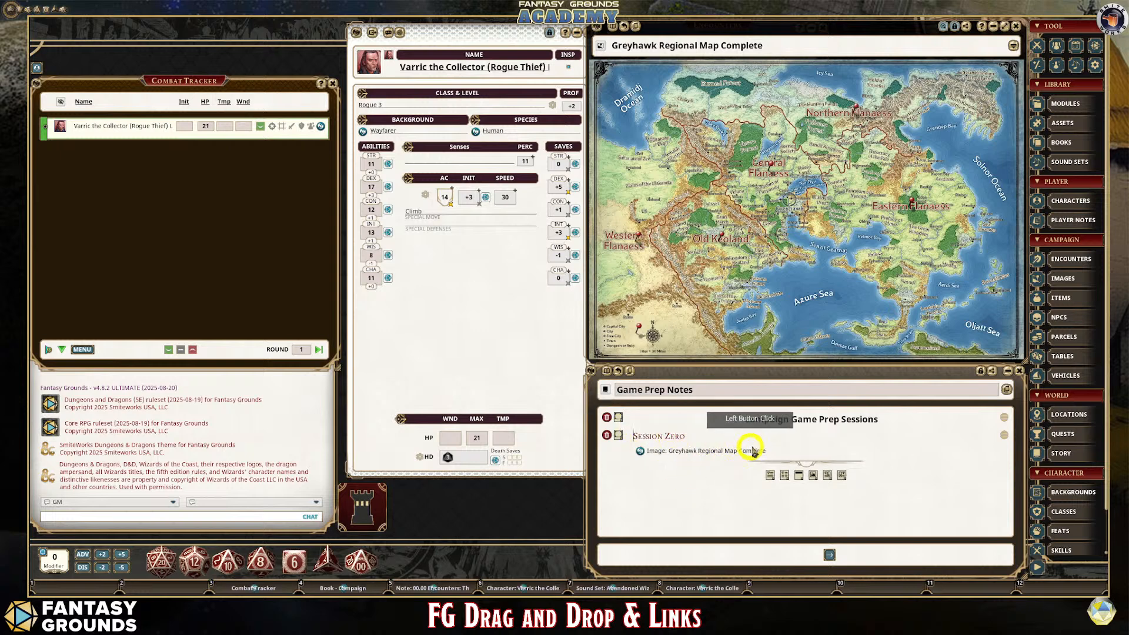
- Add a line below the regional map link in Session Zero and link the rogue character's sheet there
left_click(788, 447)
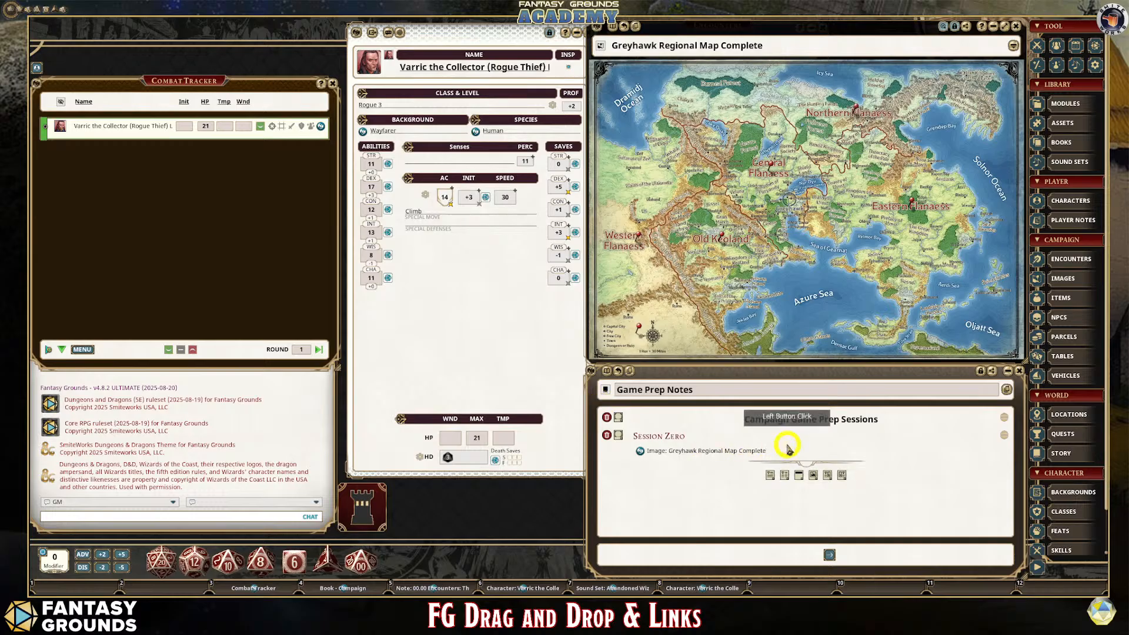
key("Return")
key("ctrl")
key("ctrl+1")
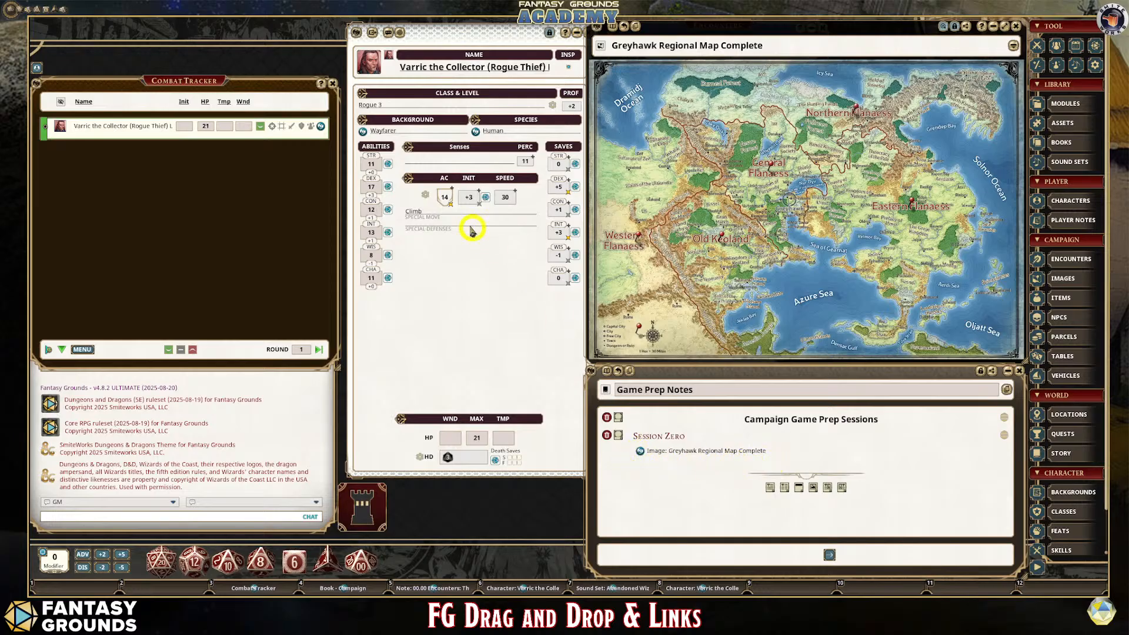
left_click_drag(357, 32, 681, 473)
left_click(814, 462)
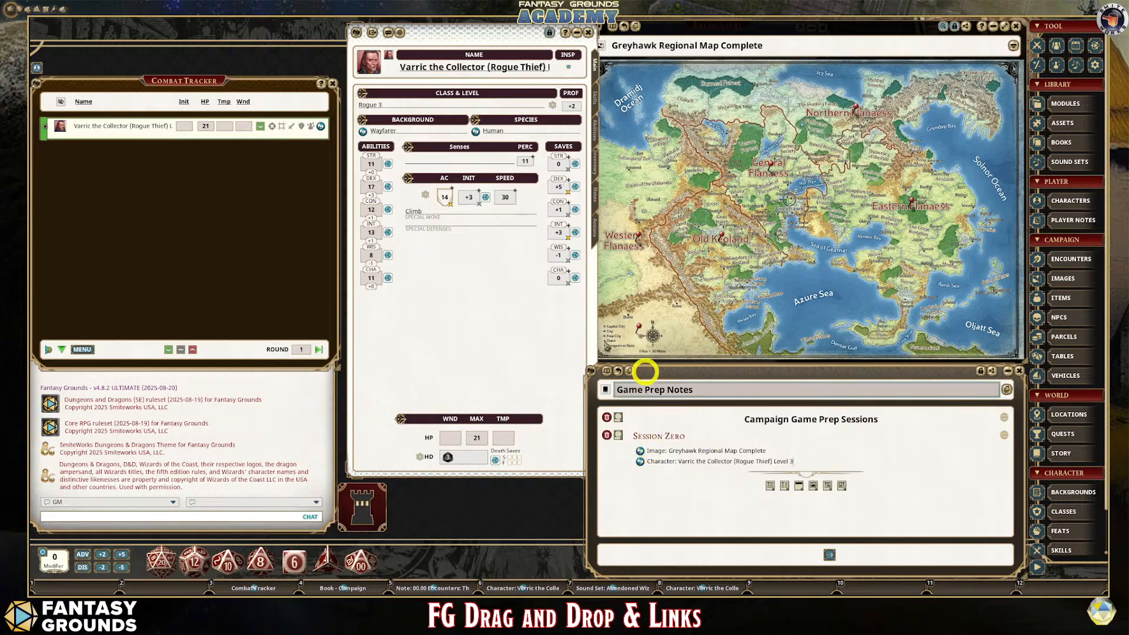
- Close the character sheet and the regional map, and move the spider encounter window clear above Game Prep Notes
left_click(587, 34)
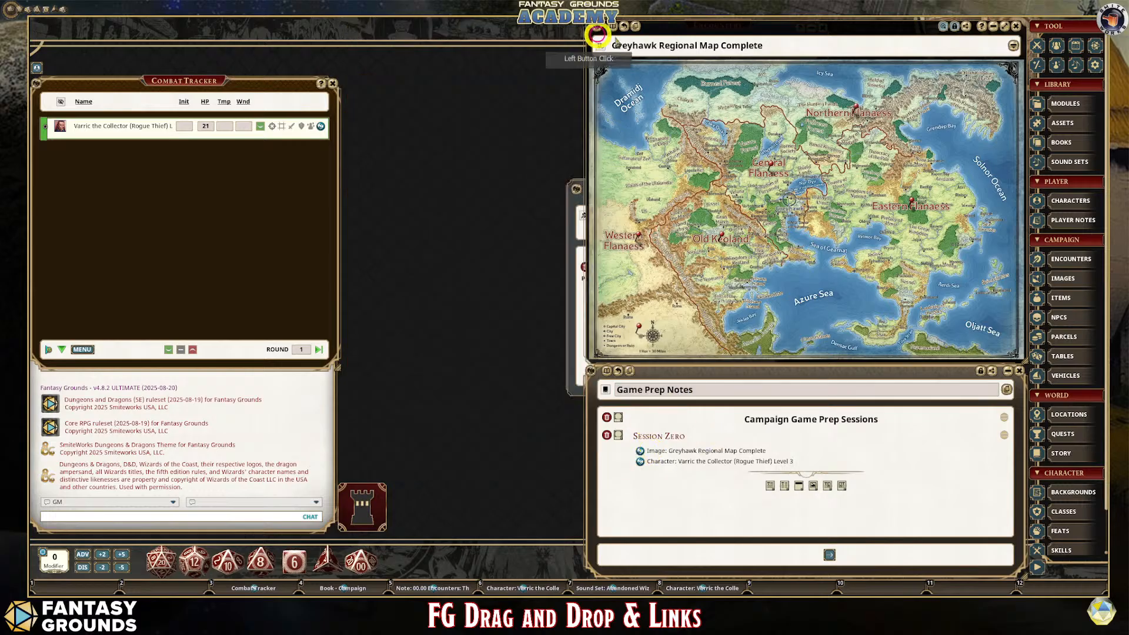
left_click(1019, 28)
left_click_drag(688, 181, 630, 136)
left_click(822, 28)
- Link the Venatrix the Large Female Spider encounter on a new line below the character link, and close the encounter window
left_click(828, 464)
key("Return")
left_click_drag(579, 136, 857, 464)
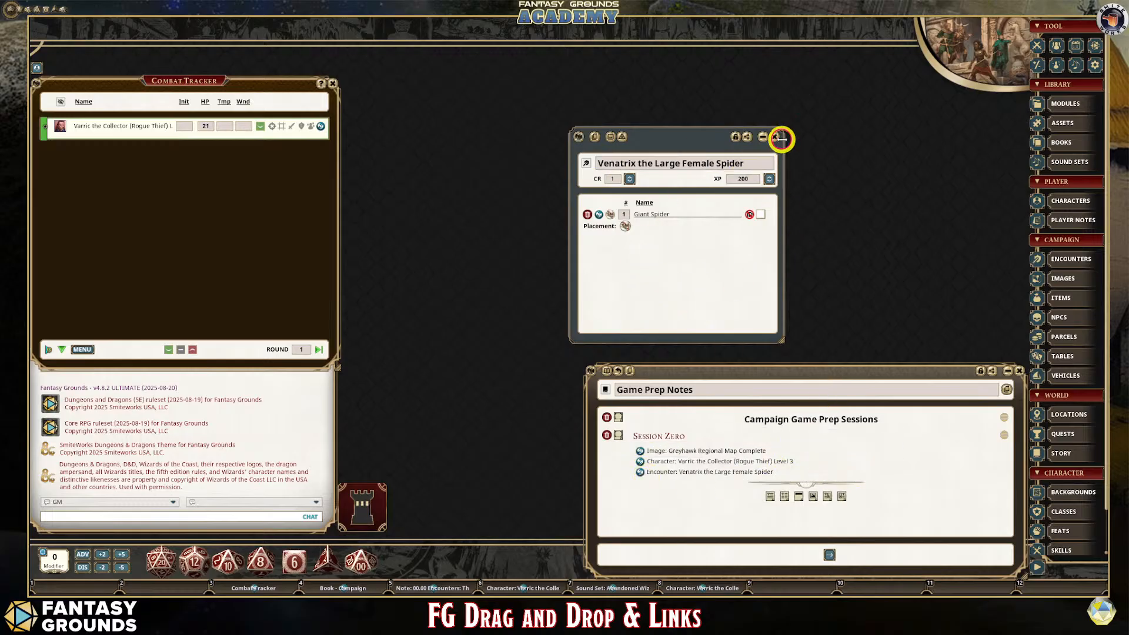
left_click(774, 137)
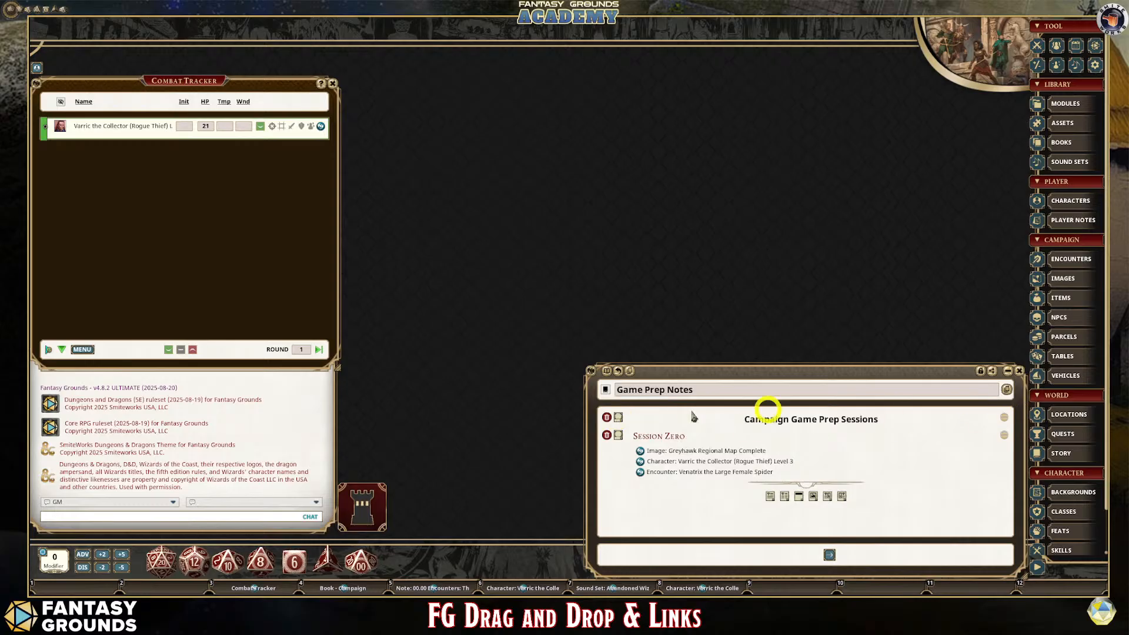
- Try the solid grey frame on the Campaign Game Prep Sessions block, and replace it with the frame with ornate scrollwork corners
left_click(618, 418)
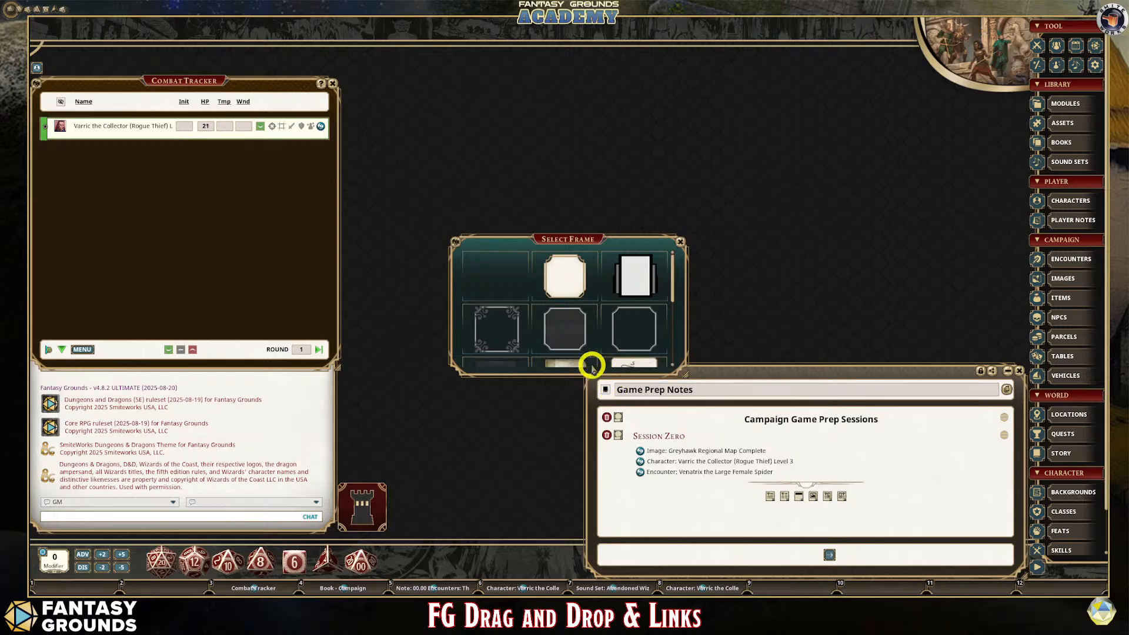
left_click(568, 332)
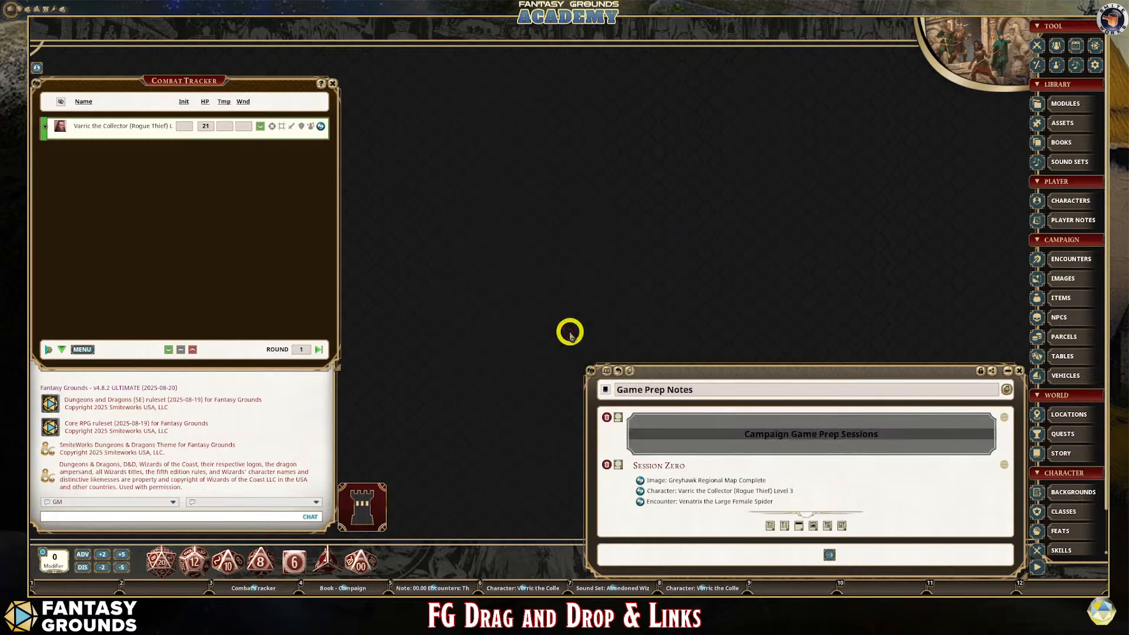
left_click(618, 417)
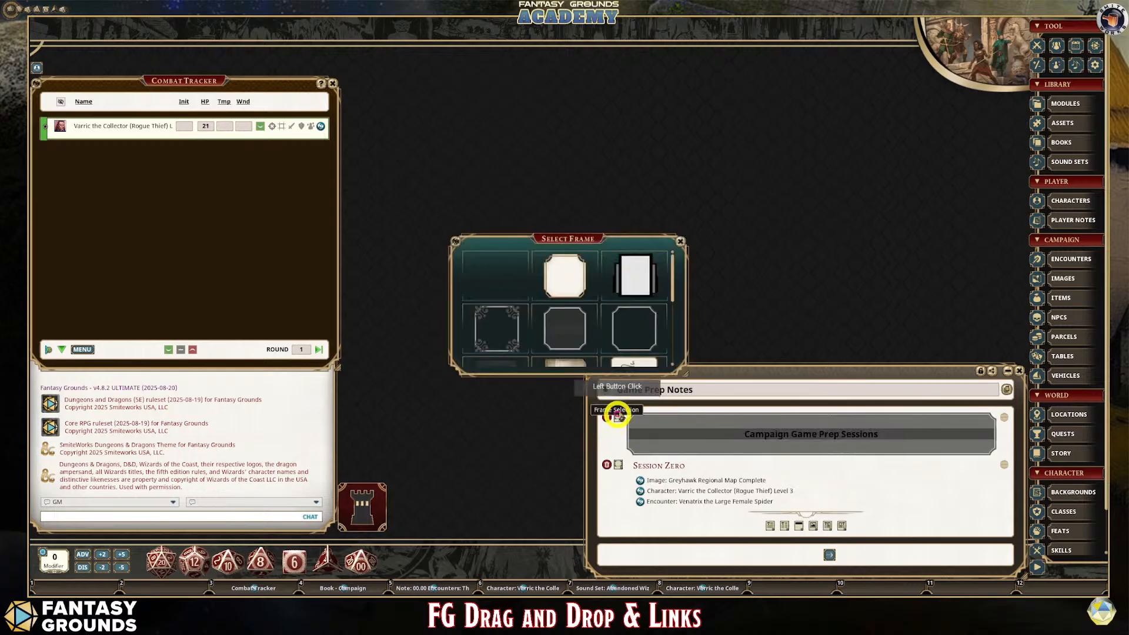
left_click(508, 333)
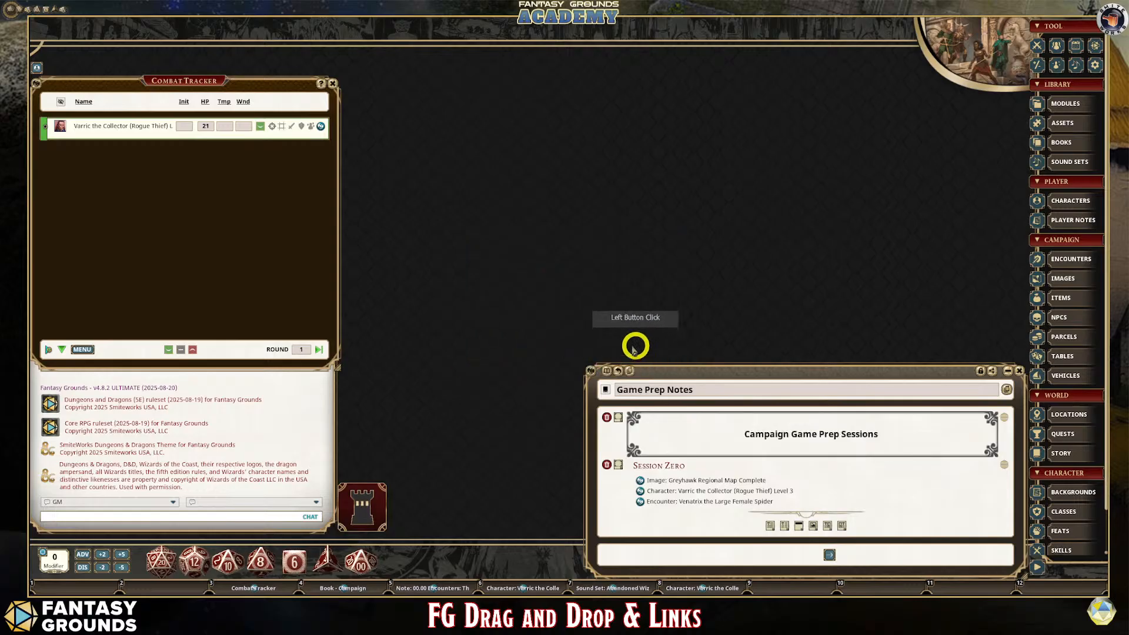
- Move the Game Prep Notes window up to the middle of the empty desktop area
left_click(873, 487)
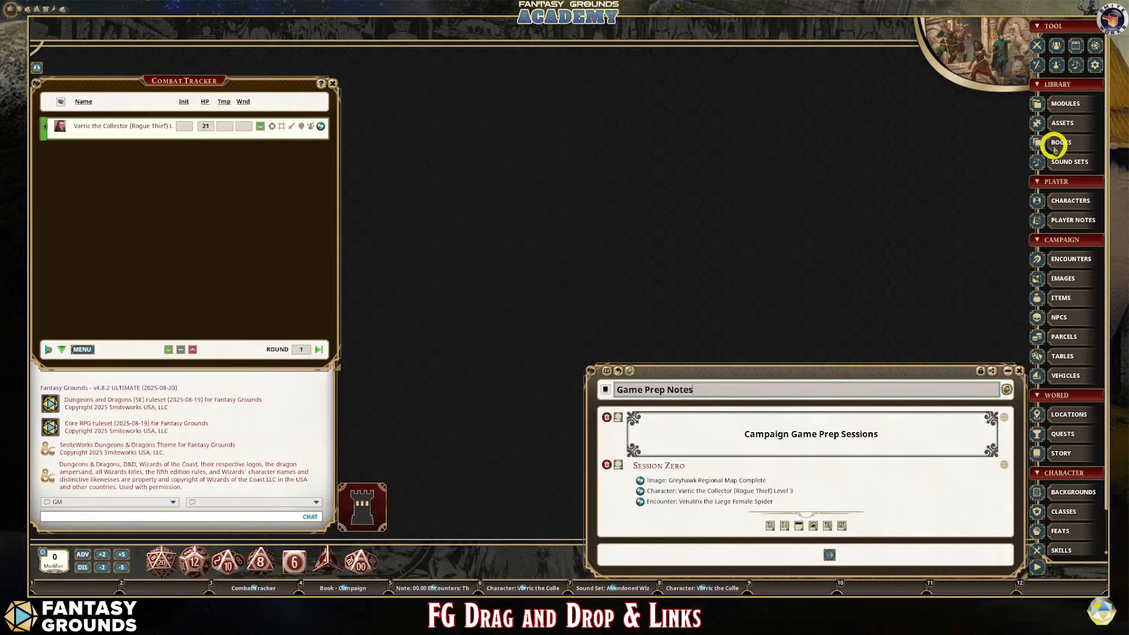
left_click_drag(706, 367, 801, 256)
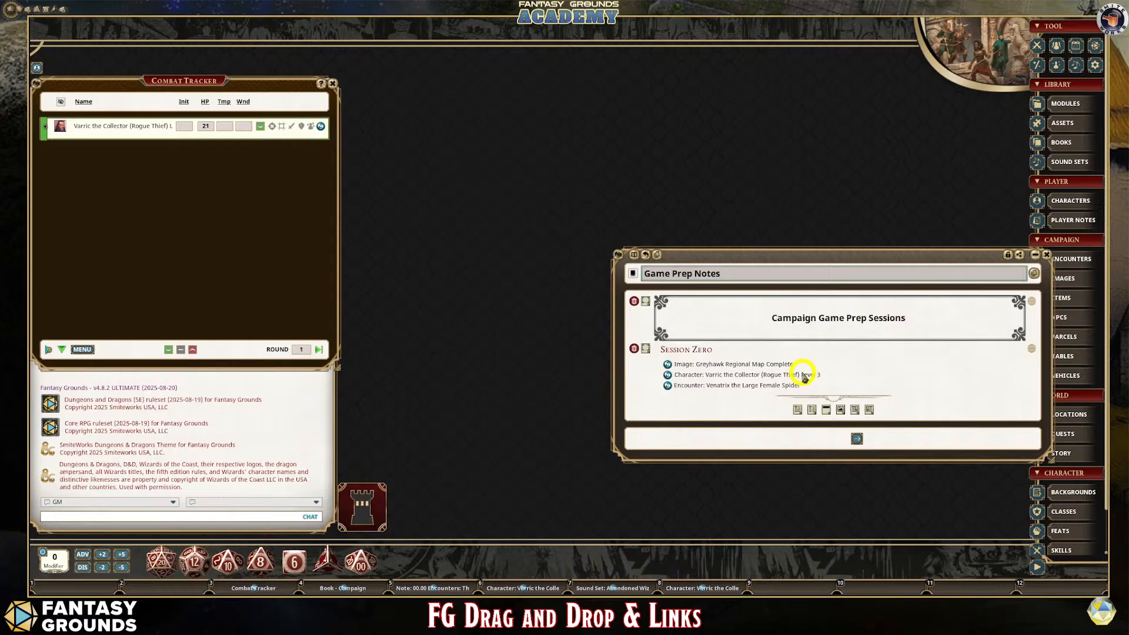
left_click_drag(821, 250, 677, 157)
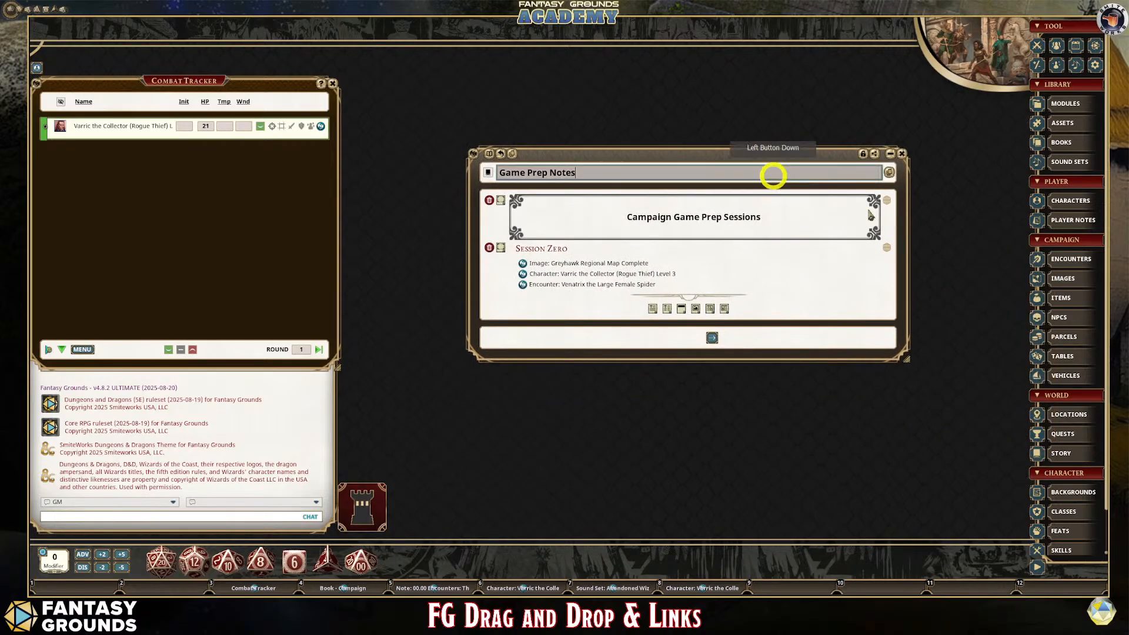
- Open the NPCs list, find the Bat entry, and arrange the list directly below the Game Prep Notes window
left_click(1058, 317)
left_click(466, 137)
left_click_drag(466, 137, 835, 297)
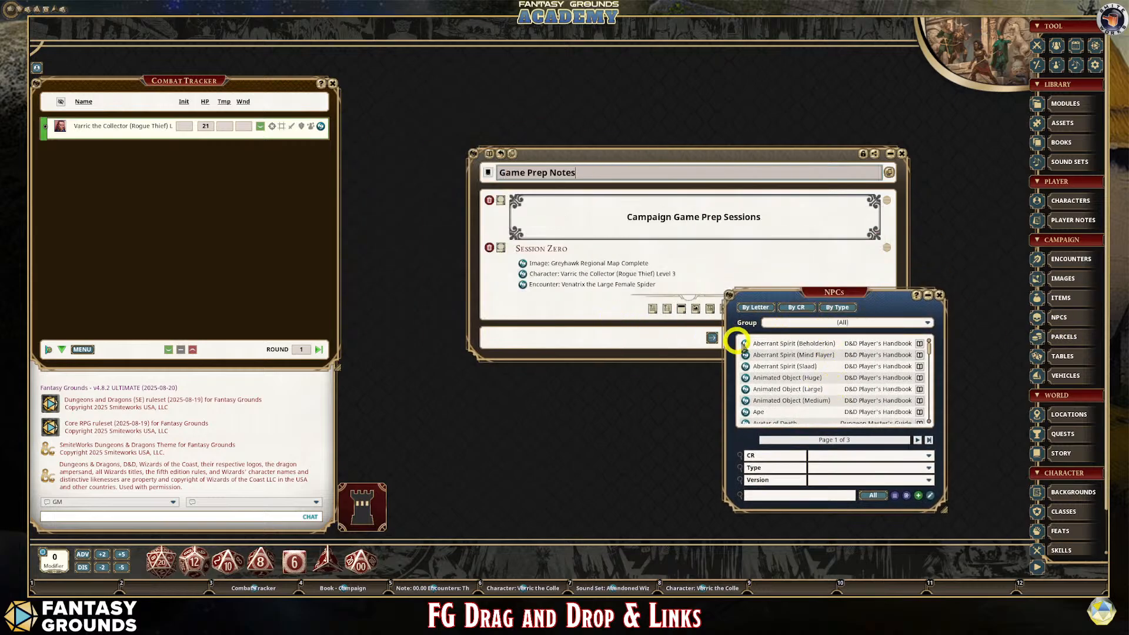
scroll(767, 414, "down", 1)
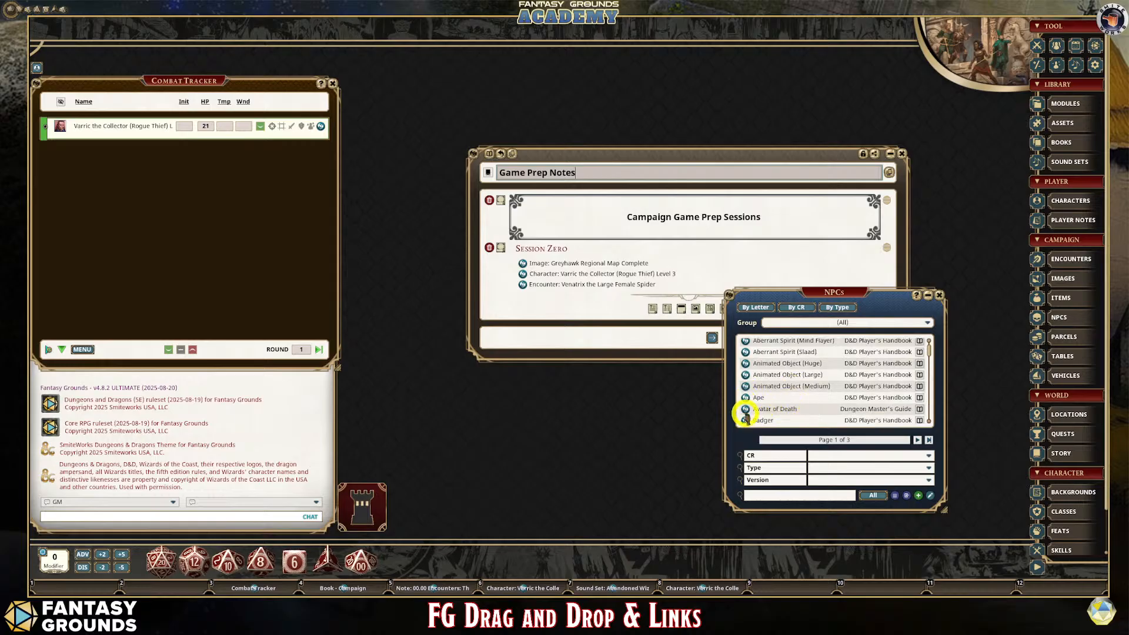
scroll(786, 397, "down", 5)
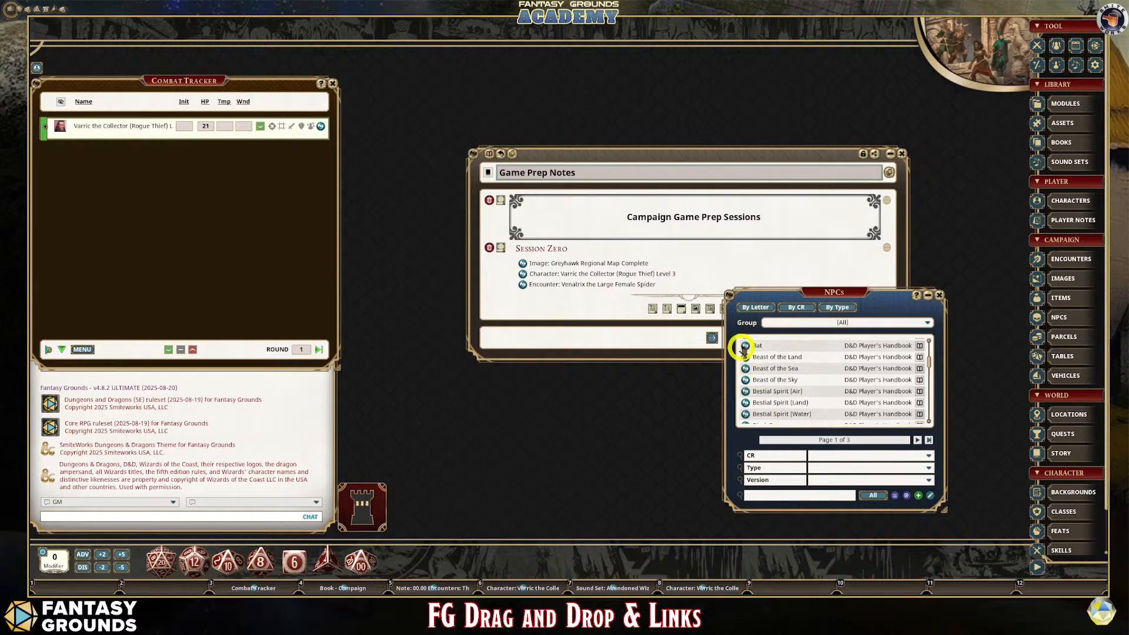
left_click_drag(666, 166, 657, 42)
left_click_drag(832, 303, 555, 264)
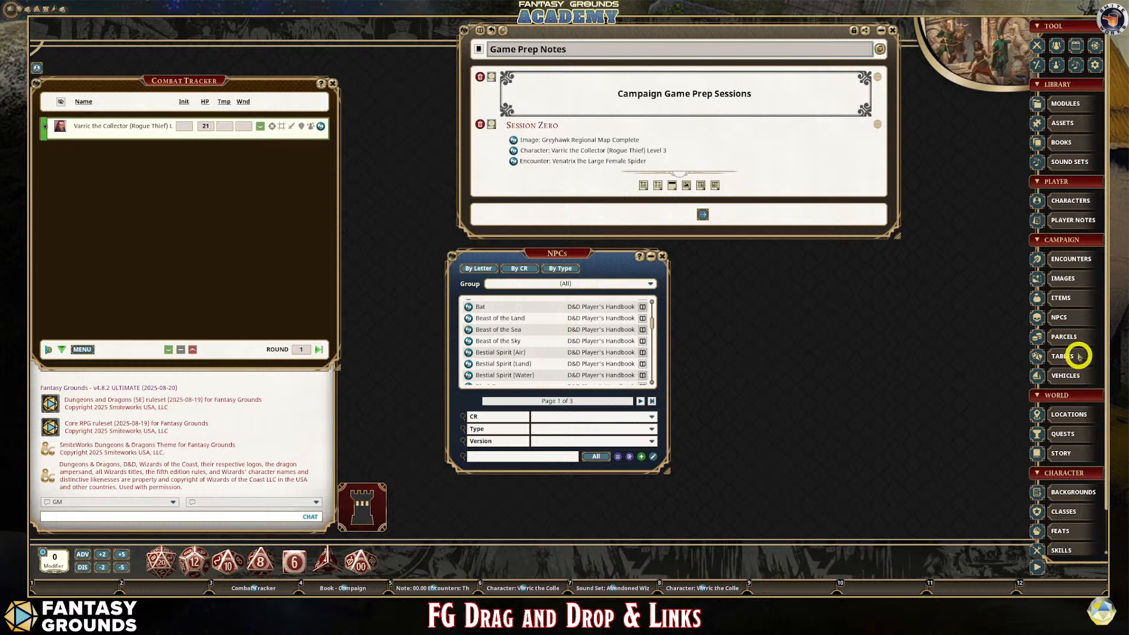
- Create a new encounter named Bats from the Encounters list and place its window beside the NPCs list
left_click(1071, 259)
left_click_drag(701, 30, 782, 118)
left_click(887, 318)
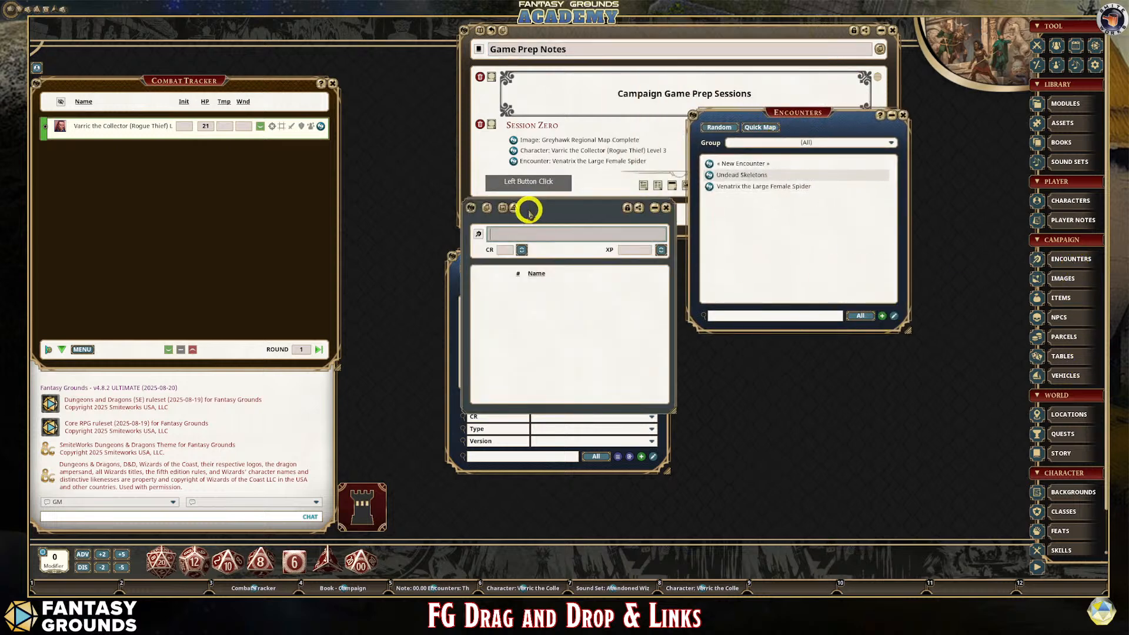
left_click_drag(530, 215, 814, 328)
left_click(796, 358)
type("Bats")
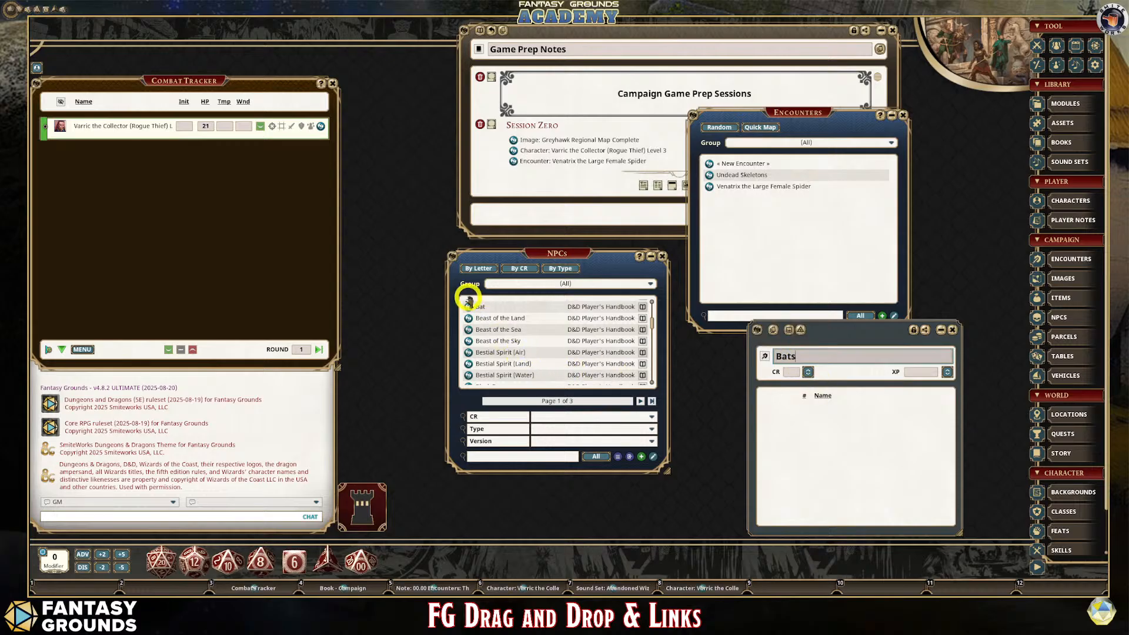
- Add the Bat NPC to the Bats encounter with a count of 5, and calculate the encounter's CR and XP
left_click_drag(468, 306, 812, 411)
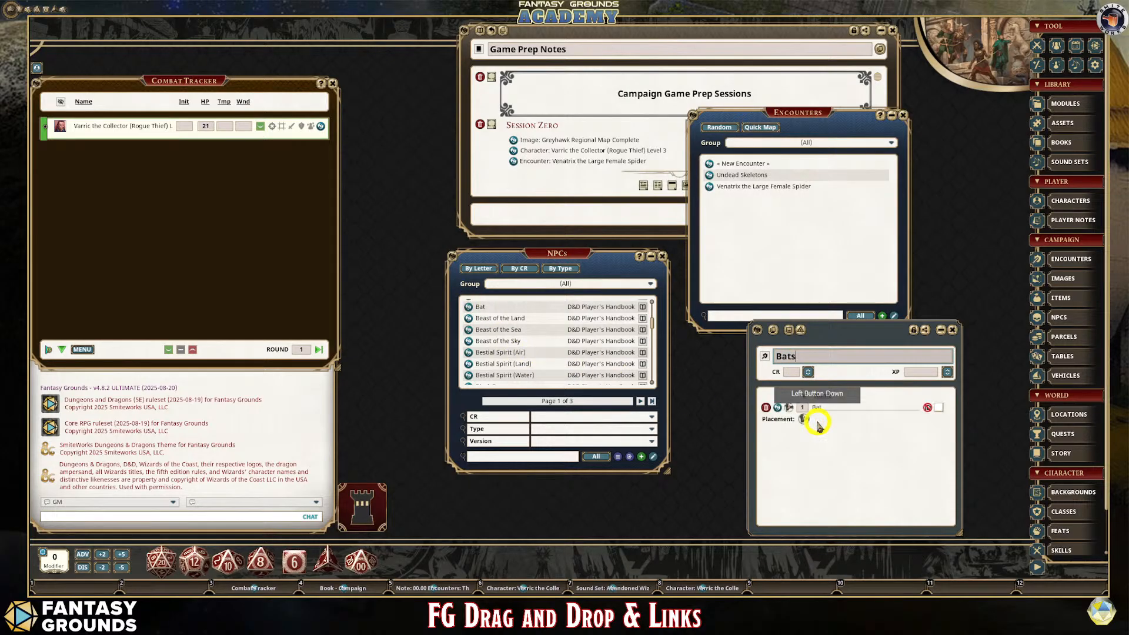
left_click(801, 407)
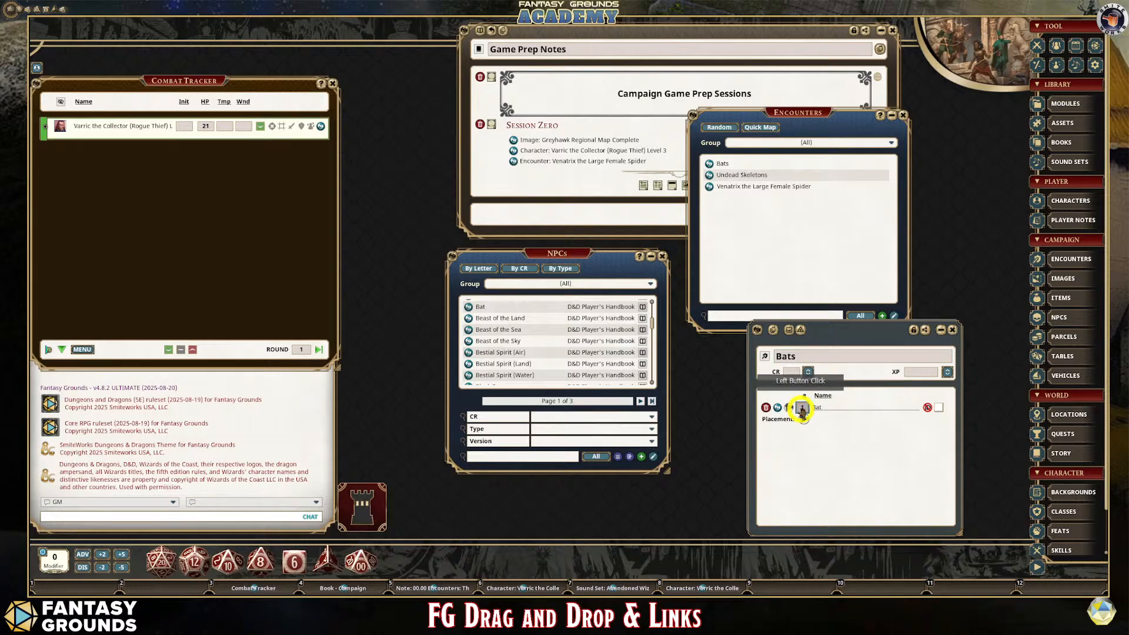
type("5")
left_click(809, 373)
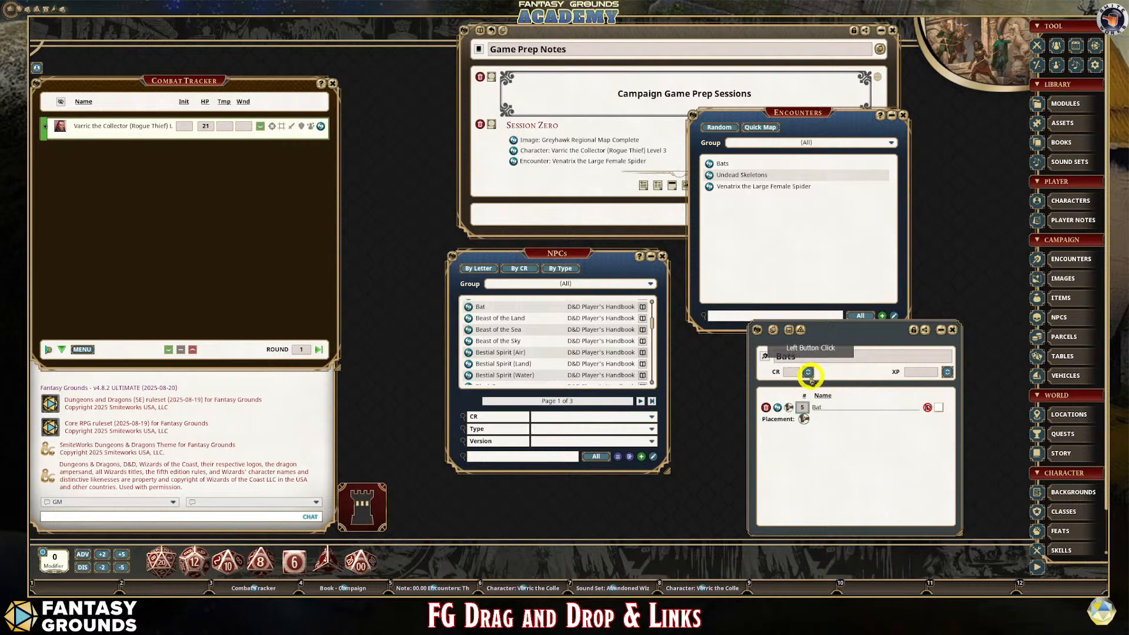
left_click(948, 373)
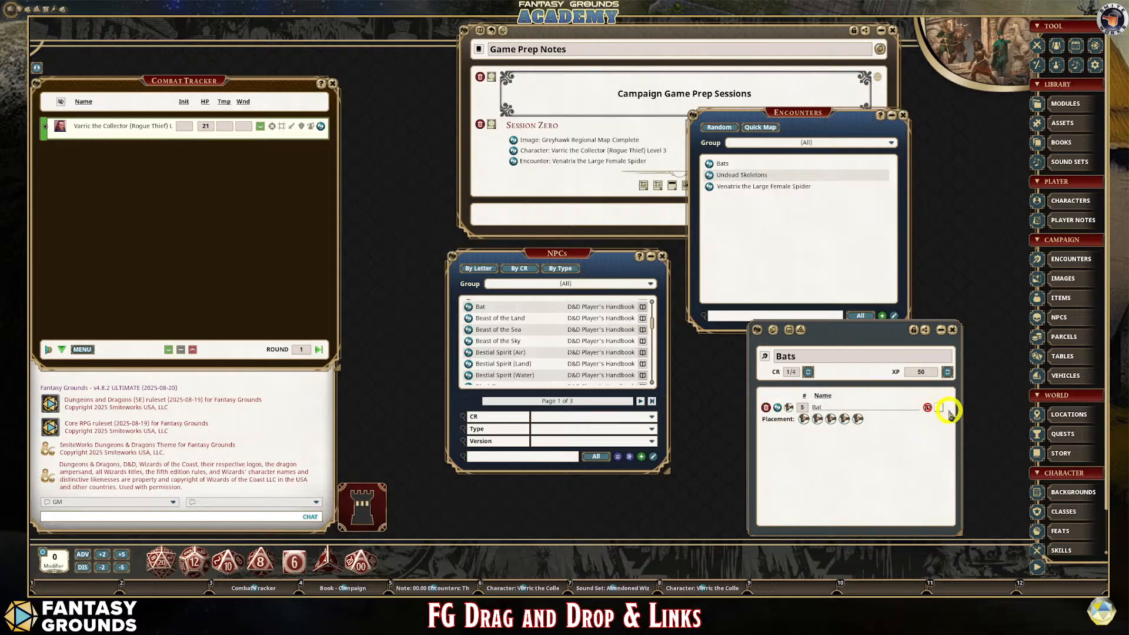
- Close the NPCs and Encounters lists, and link the Bats encounter on a new line below the spider encounter link
left_click(662, 257)
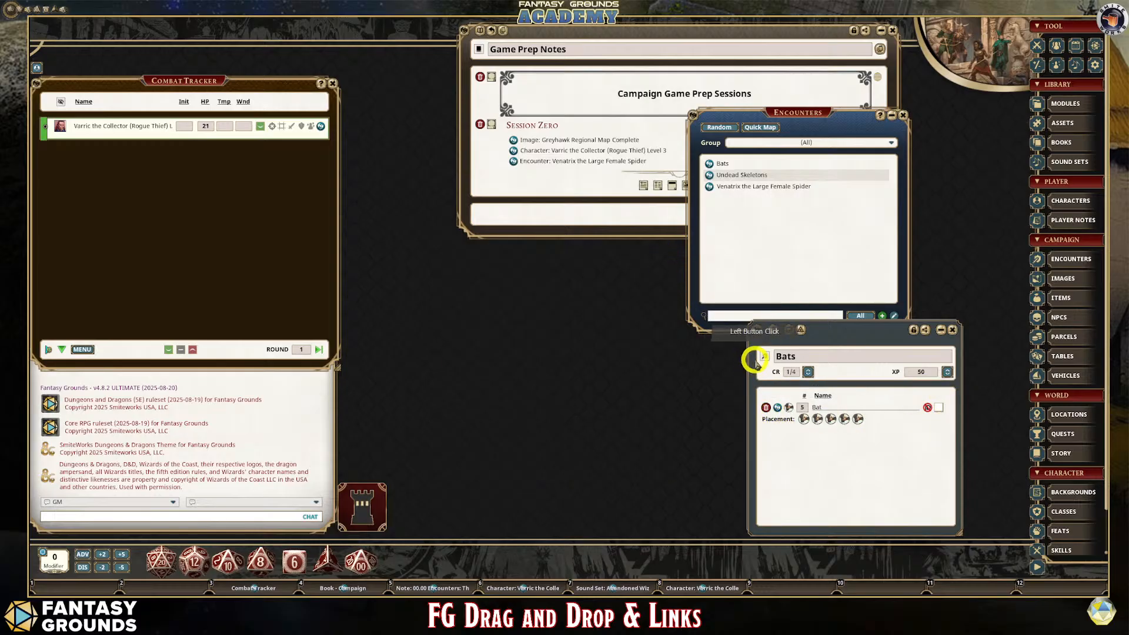
left_click(899, 115)
left_click(686, 163)
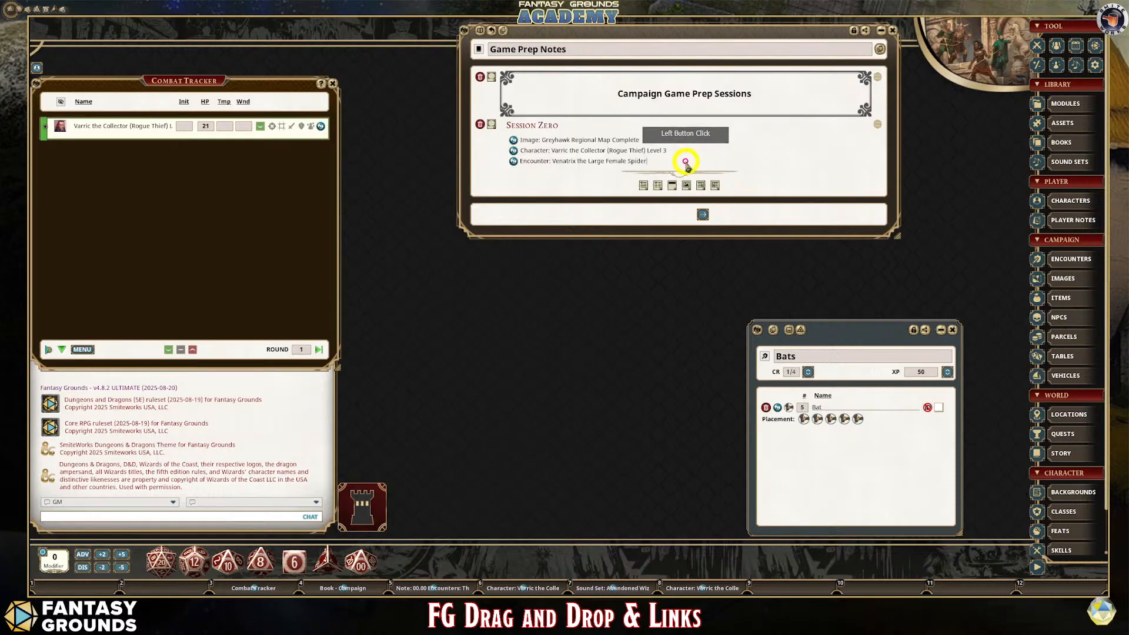
key("Return")
key("ctrl")
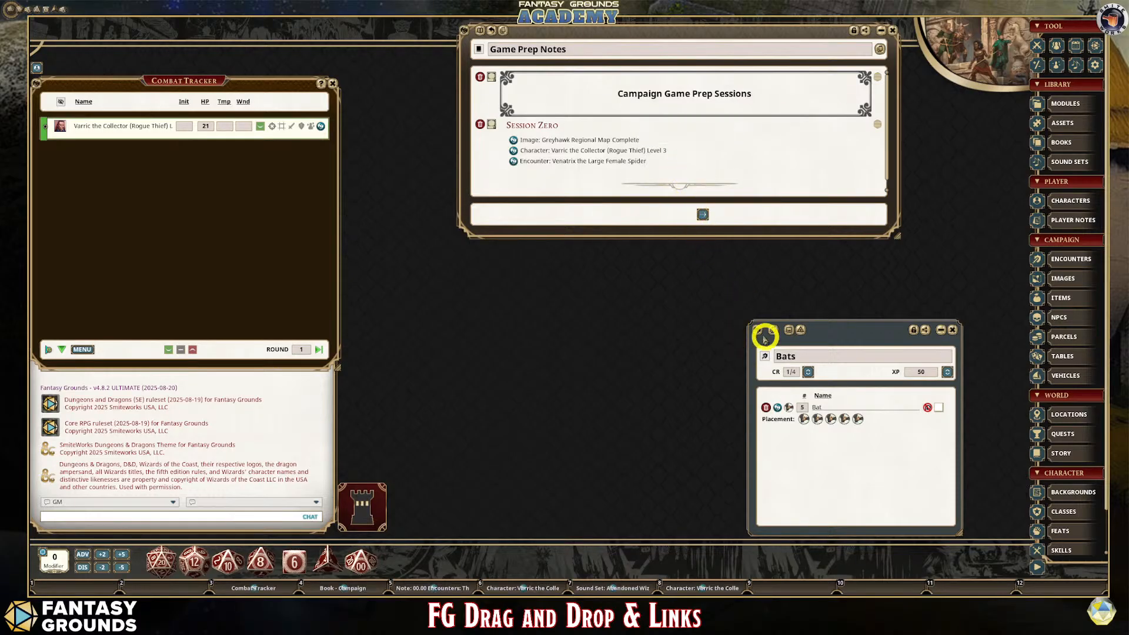
left_click_drag(757, 330, 572, 174)
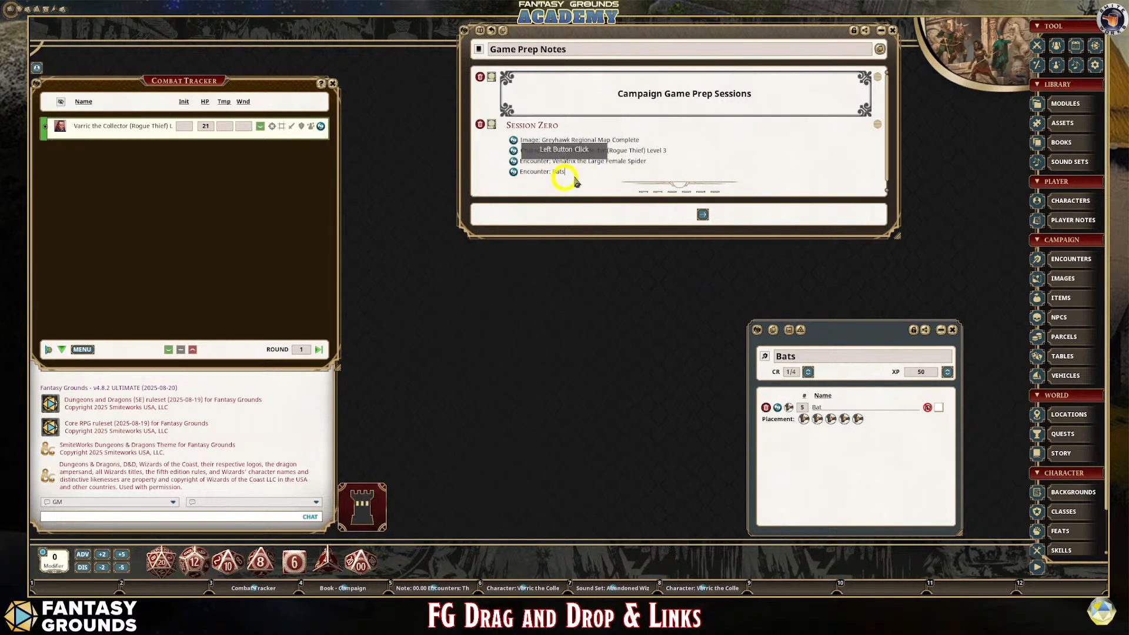
- Place the Bats encounter window below Game Prep Notes and add the encounter to the Combat Tracker
left_click_drag(867, 331, 574, 257)
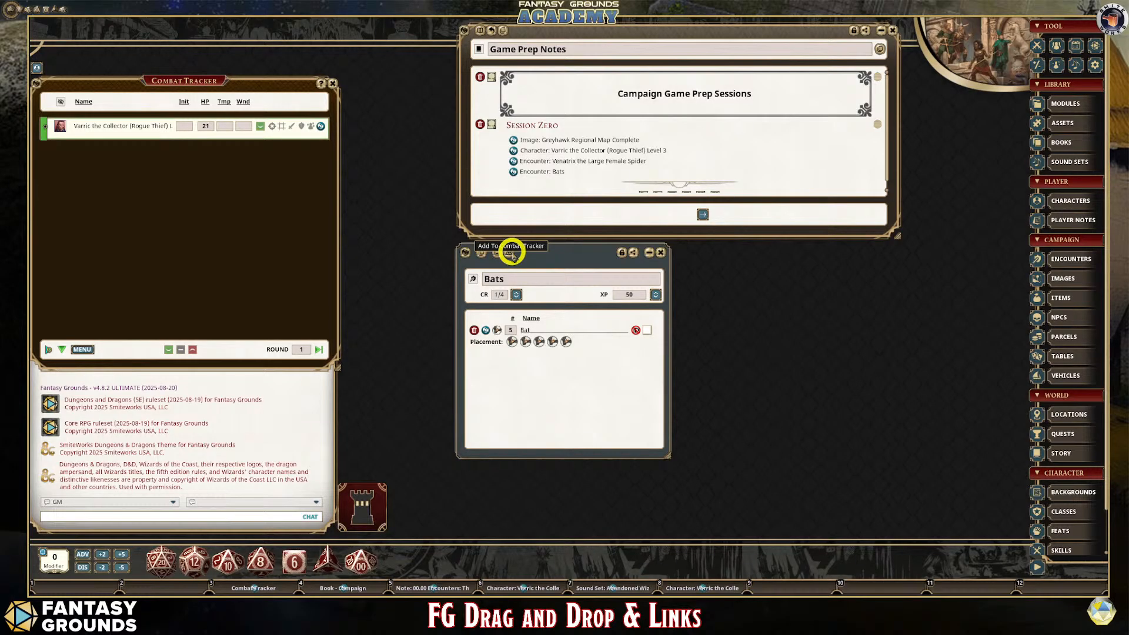
left_click(510, 253)
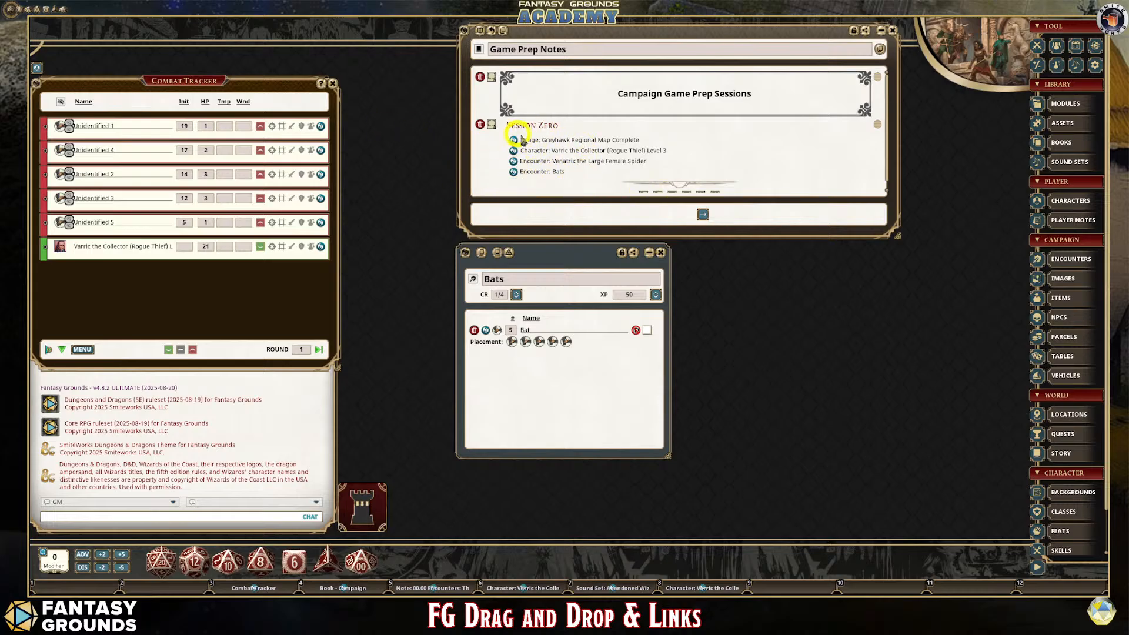
- Move Game Prep Notes to the desktop's lower area beside the sidebar, narrow it, and place the Bats window directly above it
left_click_drag(647, 29, 756, 362)
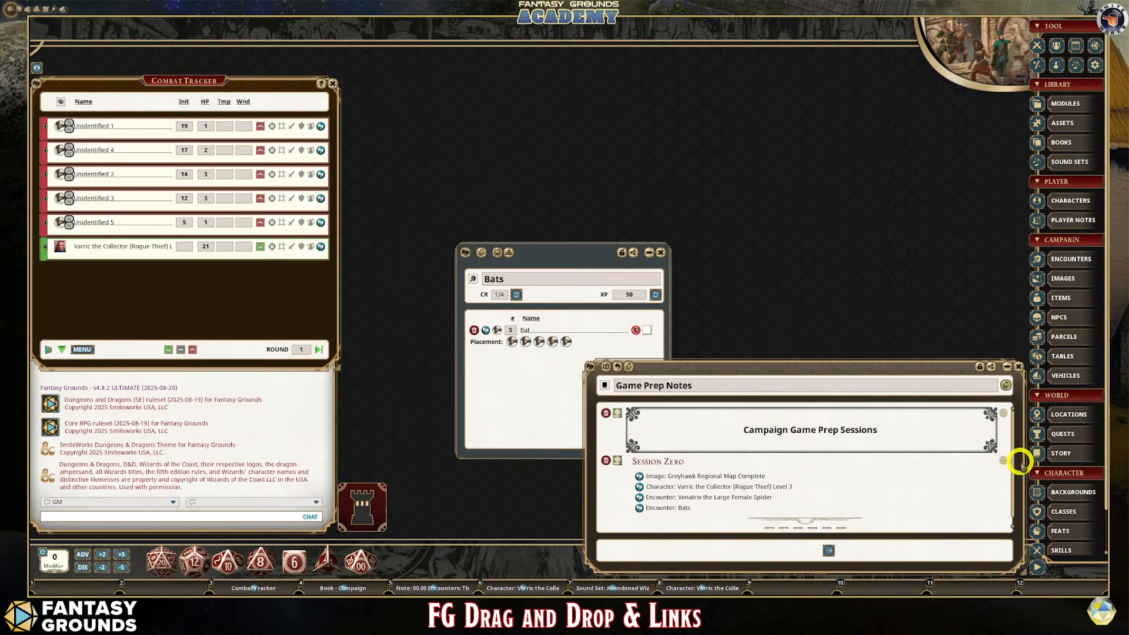
left_click_drag(1025, 462, 953, 466)
left_click_drag(832, 366, 903, 372)
left_click_drag(574, 249, 767, 145)
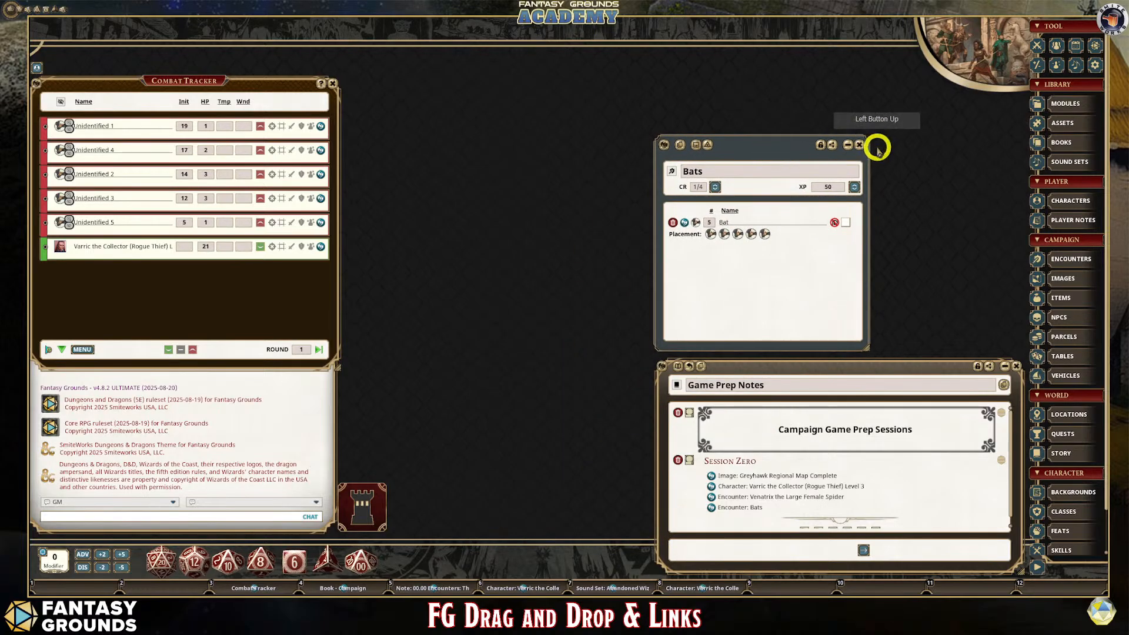
- Close the Bats encounter and the Game Prep Notes windows
left_click(859, 144)
left_click(1017, 366)
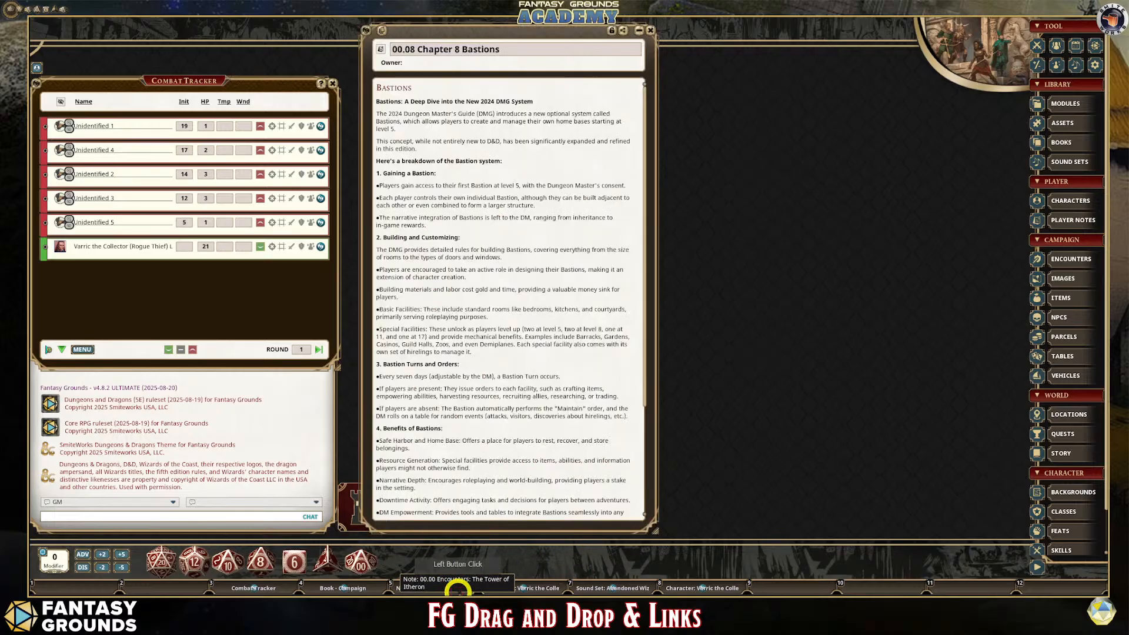
- Close the Chapter 8 Bastions note and open the Story list filtered to the (Uncategorized) group
left_click(651, 31)
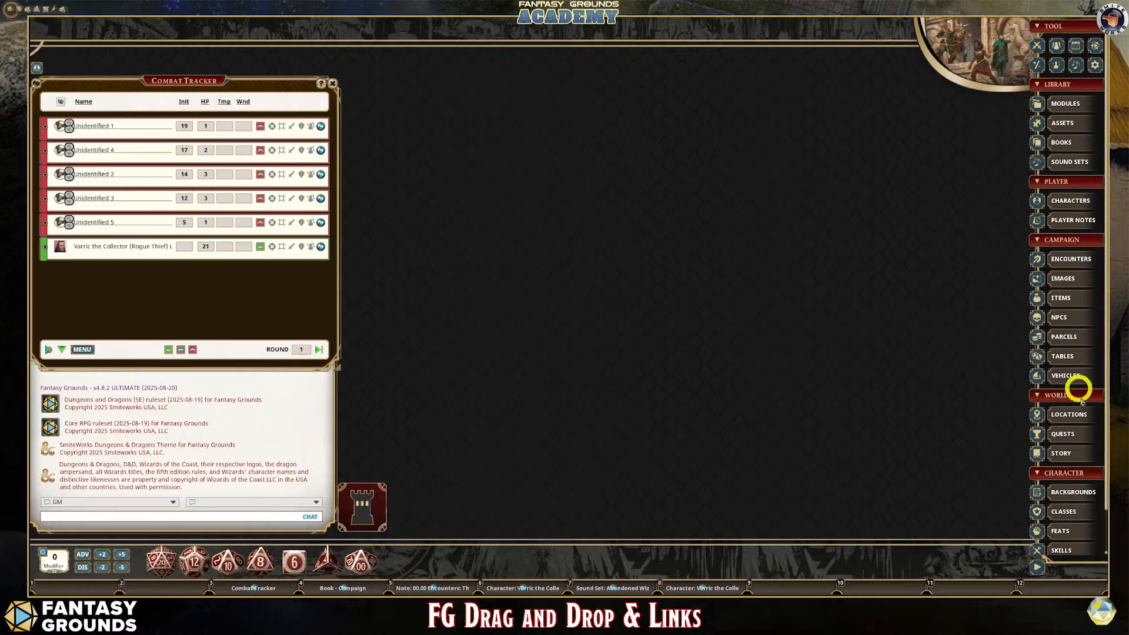
left_click(1076, 457)
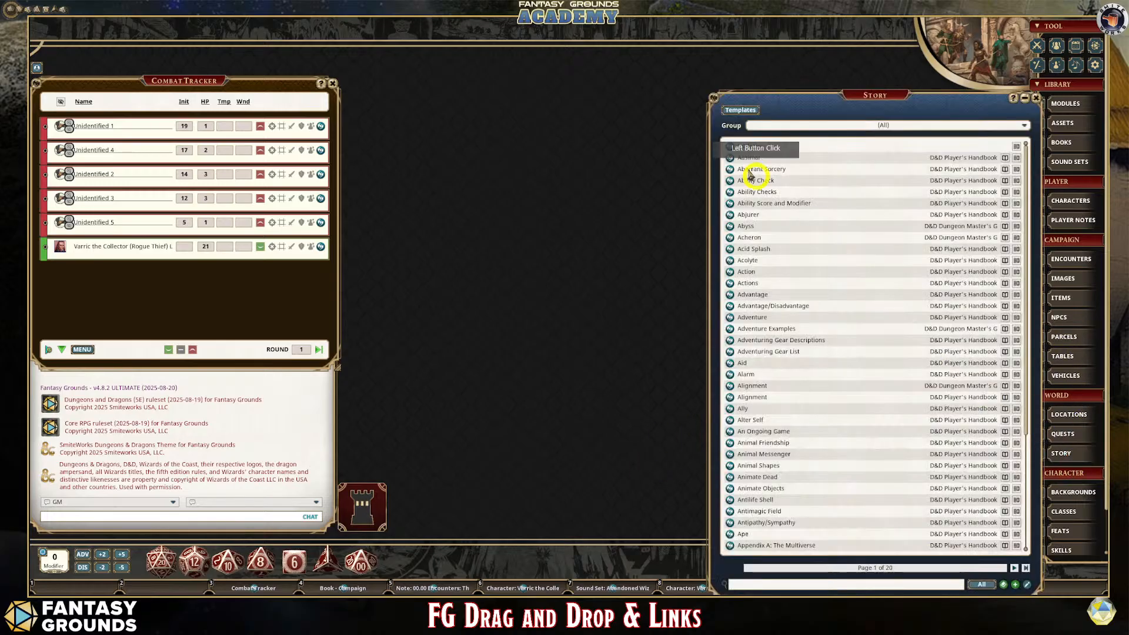
left_click(913, 125)
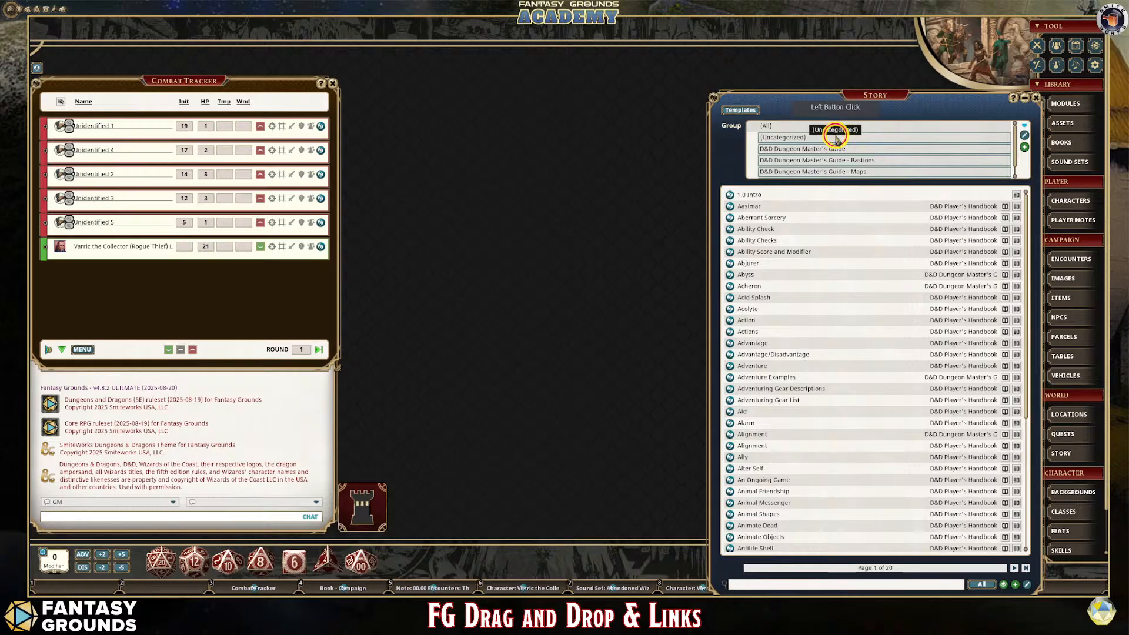
left_click(872, 138)
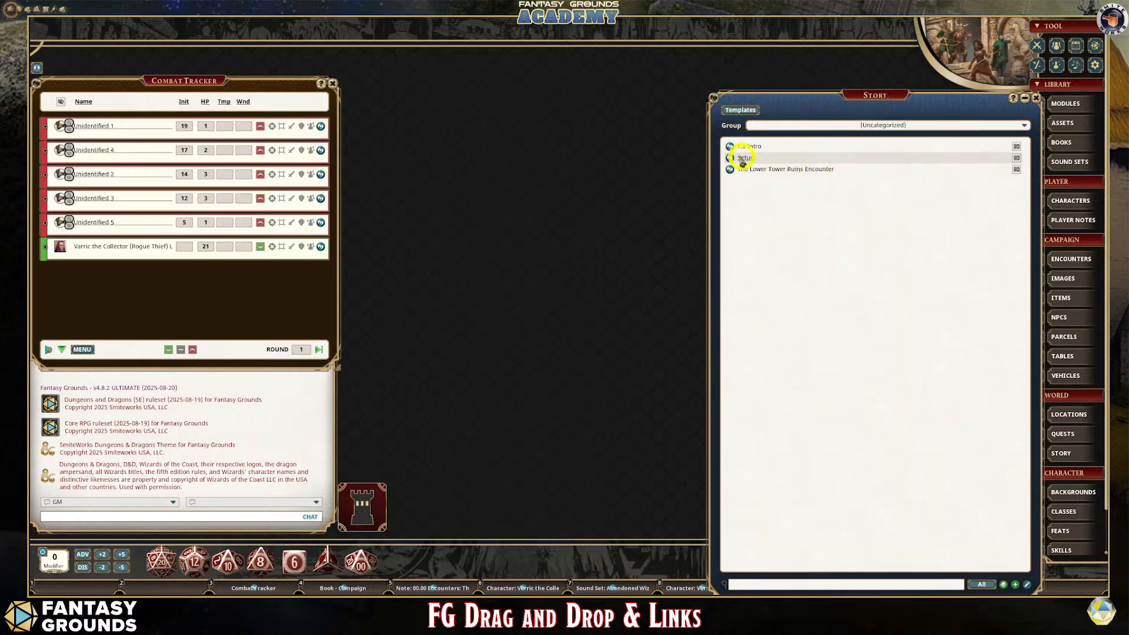
- Filter the Story list to the D&D Dungeon Master's Guide group and browse its entries
left_click(860, 125)
scroll(882, 164, "down", 1)
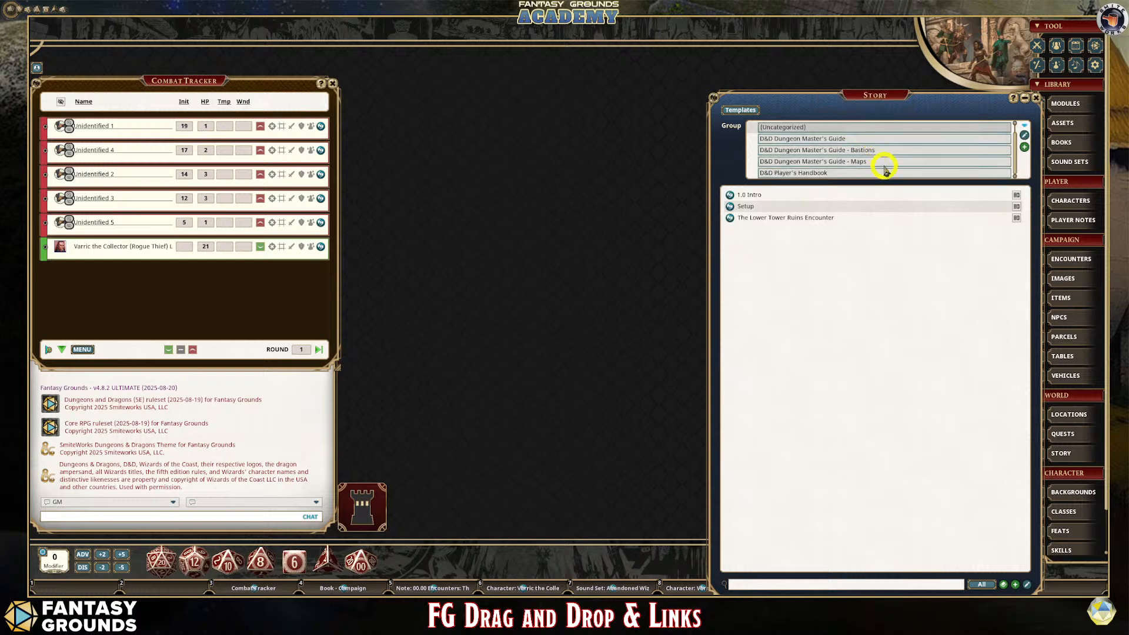
left_click(829, 142)
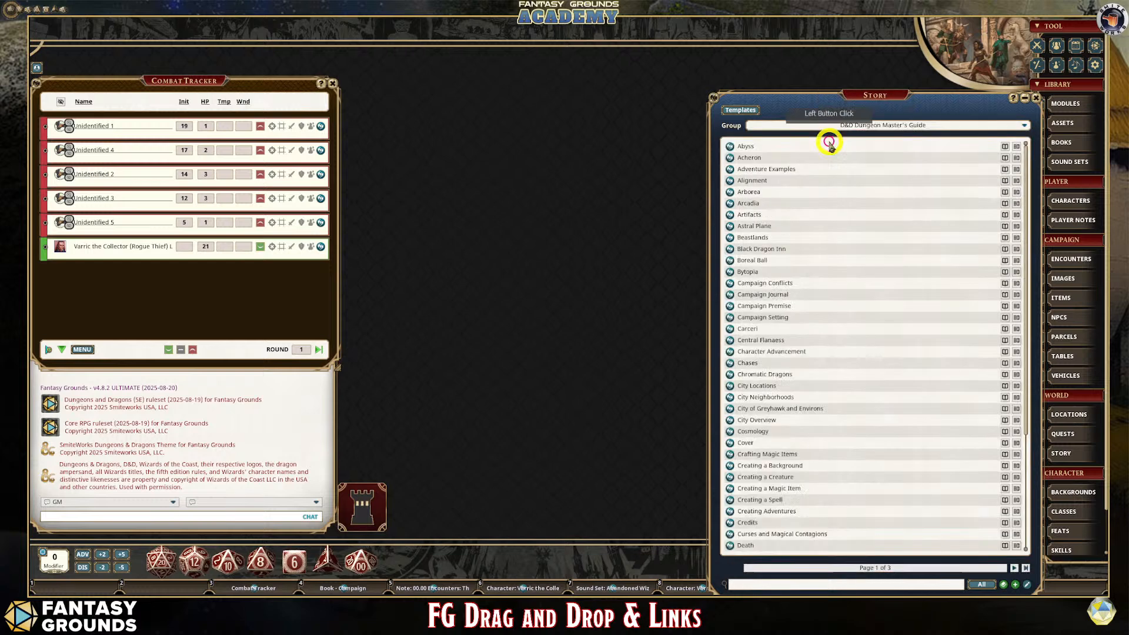
left_click(917, 126)
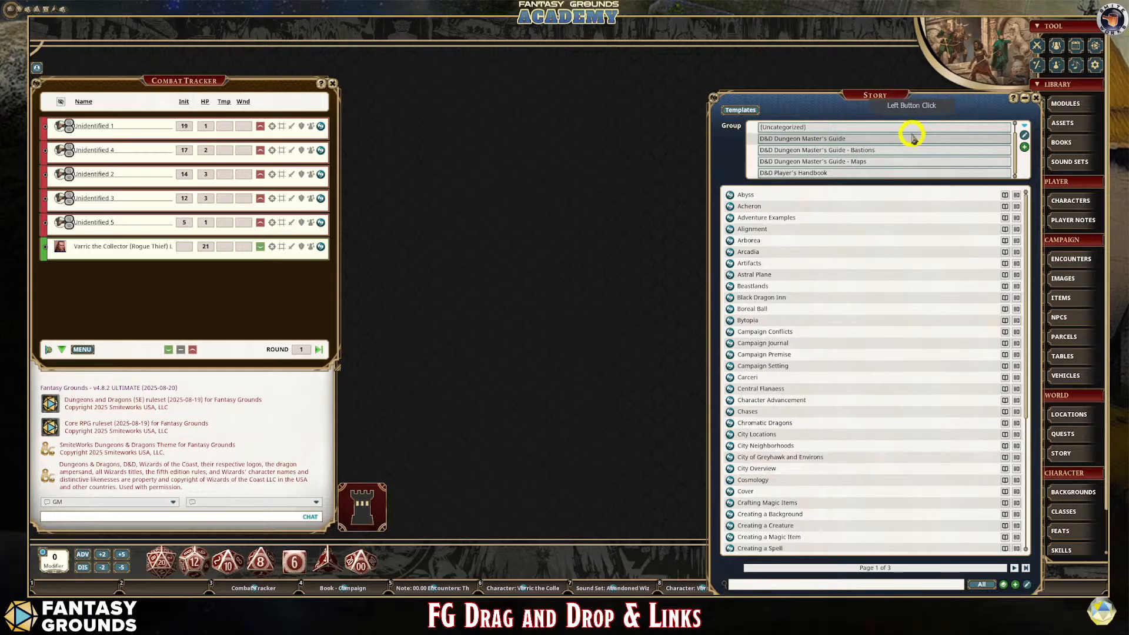
left_click(787, 361)
scroll(808, 409, "down", 2)
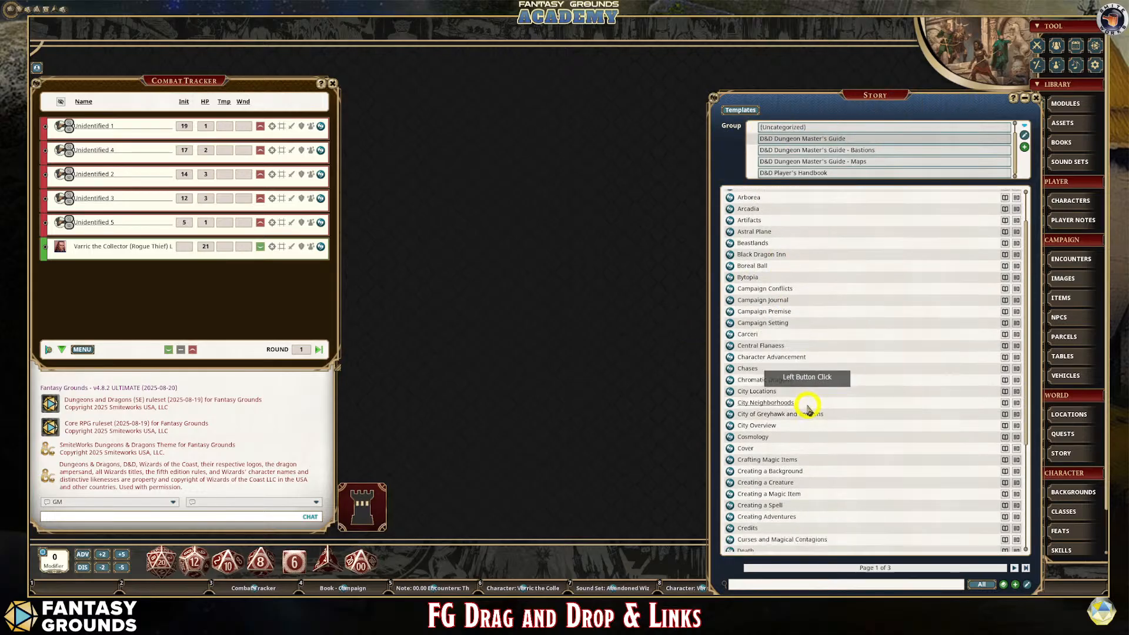
scroll(809, 413, "down", 2)
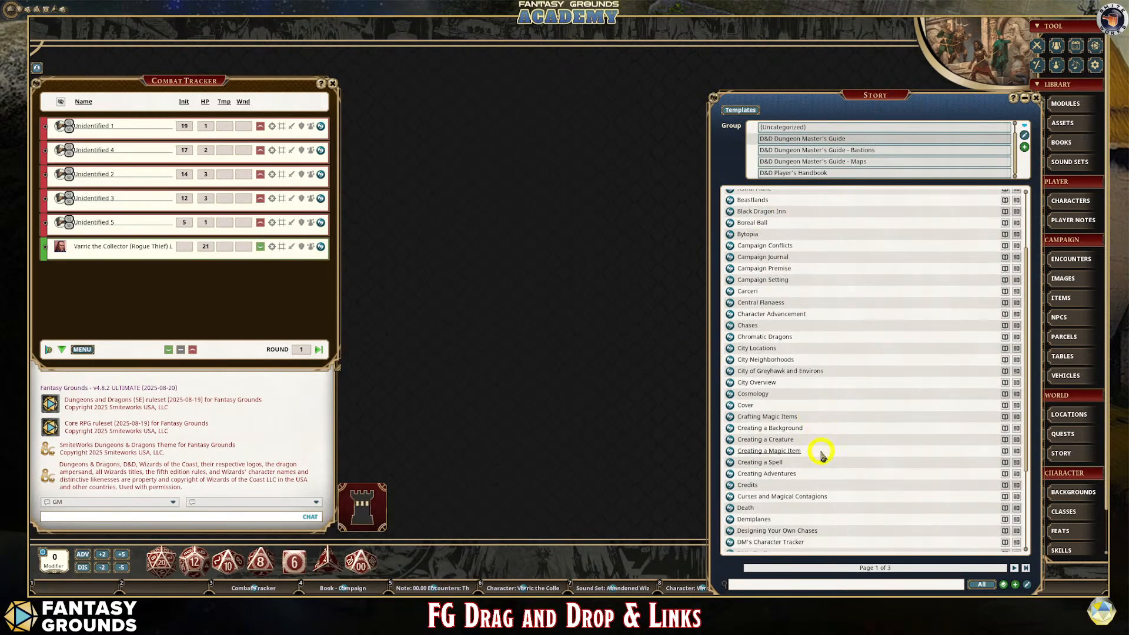
scroll(821, 454, "down", 4)
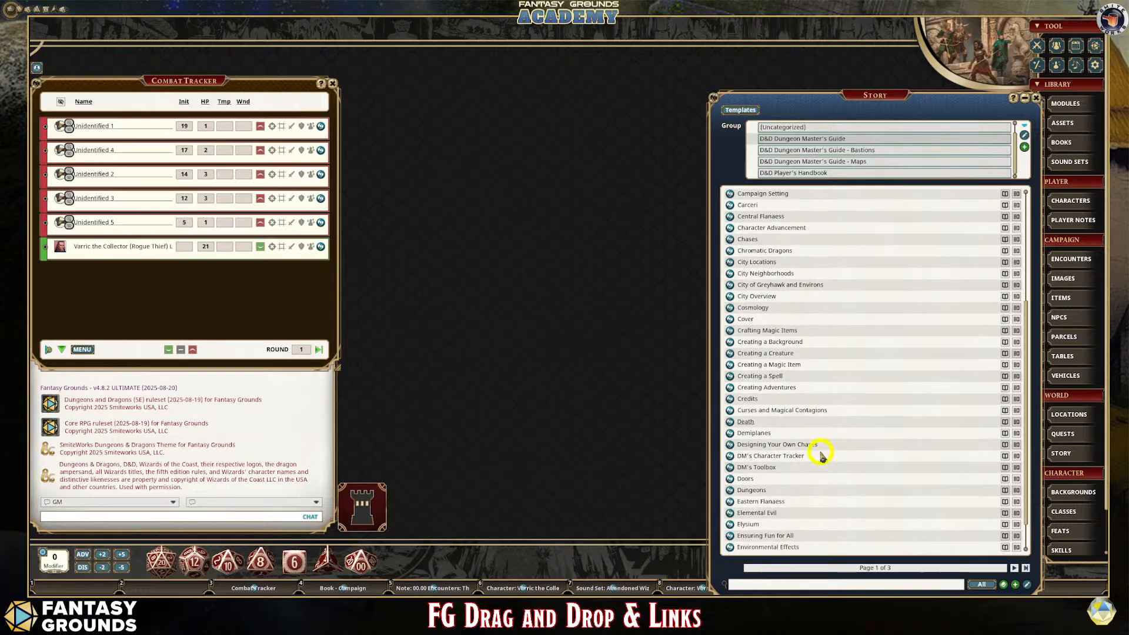
scroll(821, 455, "down", 1)
scroll(822, 453, "up", 5)
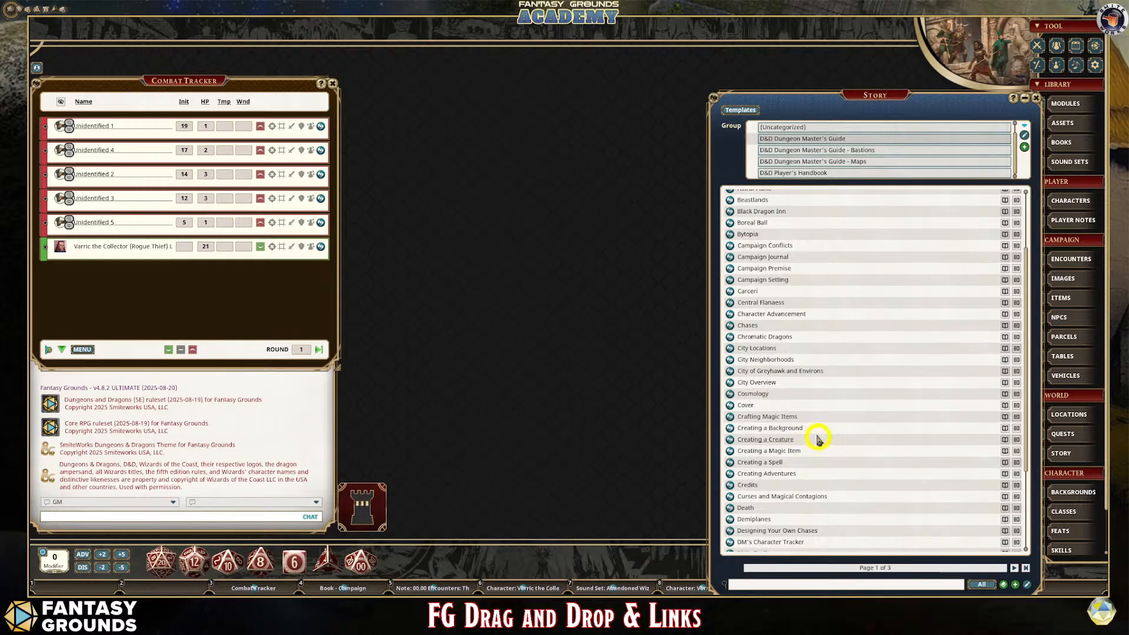
scroll(820, 441, "up", 3)
scroll(819, 435, "up", 1)
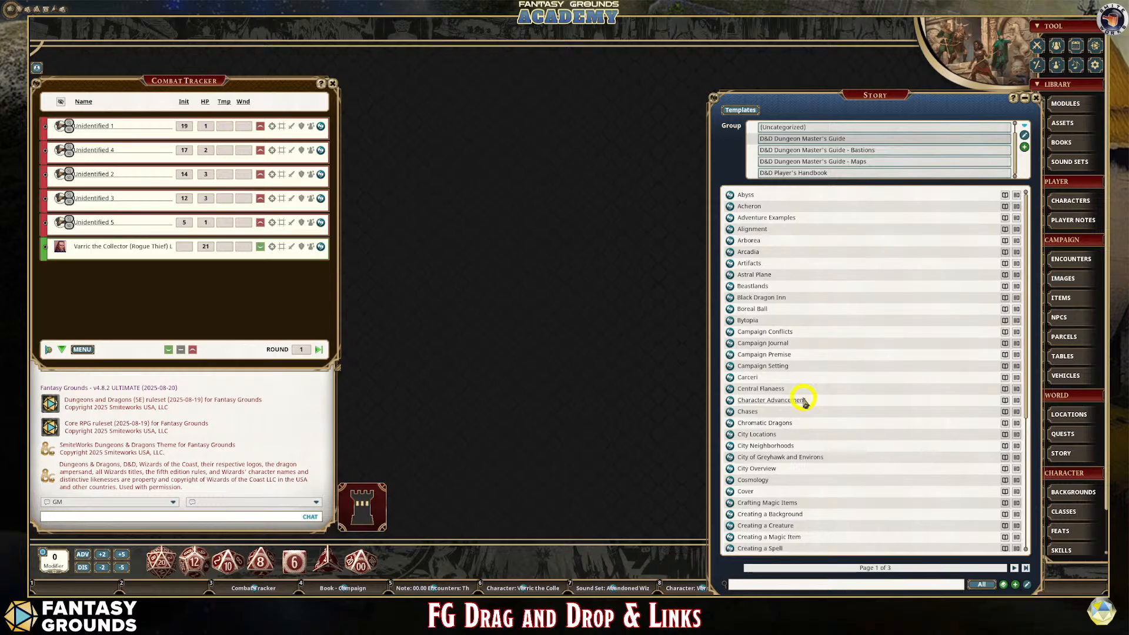
- Move the Story list away from the sidebar to the upper part of the desktop, fully in view
left_click_drag(714, 98, 555, 101)
left_click_drag(612, 20, 763, 175)
left_click(910, 22)
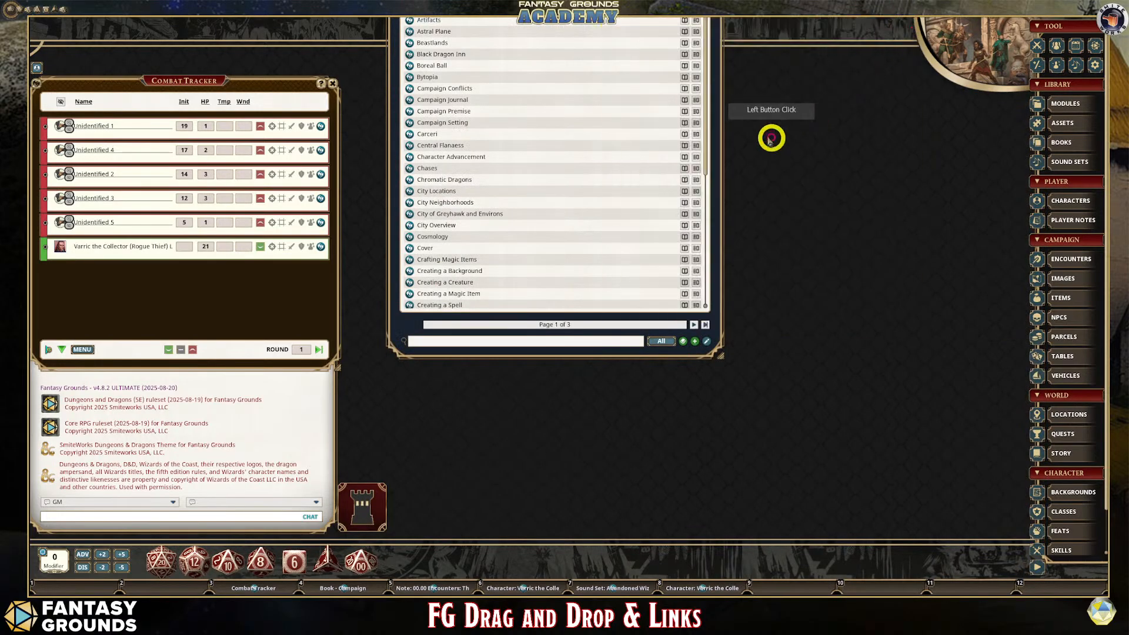
left_click_drag(718, 128, 873, 238)
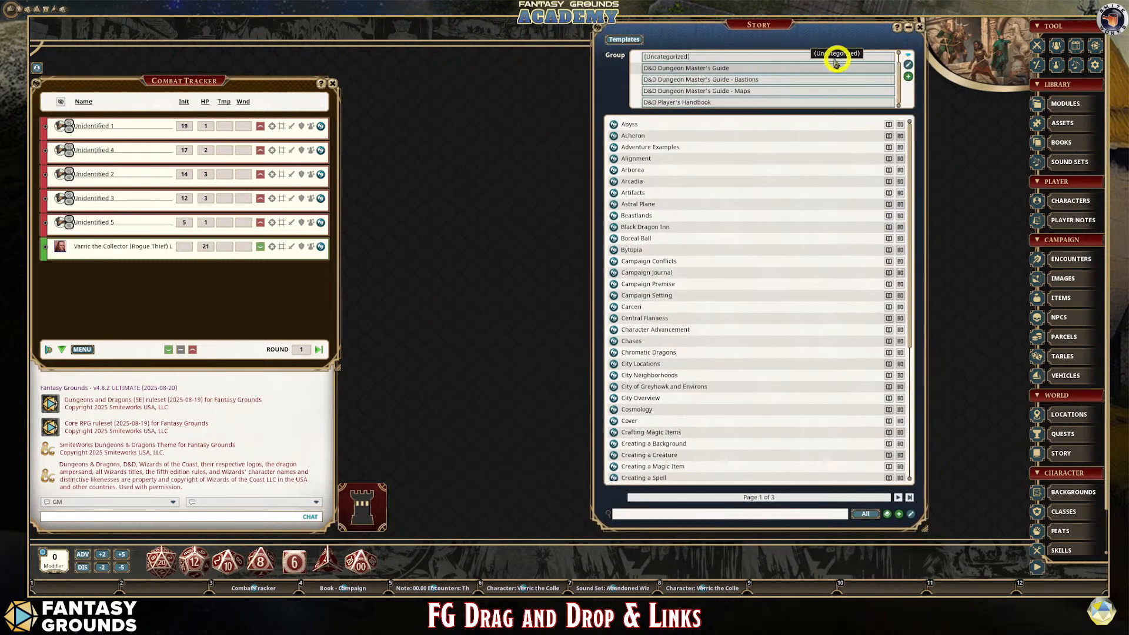
- Filter the Story list to (Uncategorized) and open the 1.0 Intro and Setup records from their links
left_click(803, 56)
left_click(613, 76)
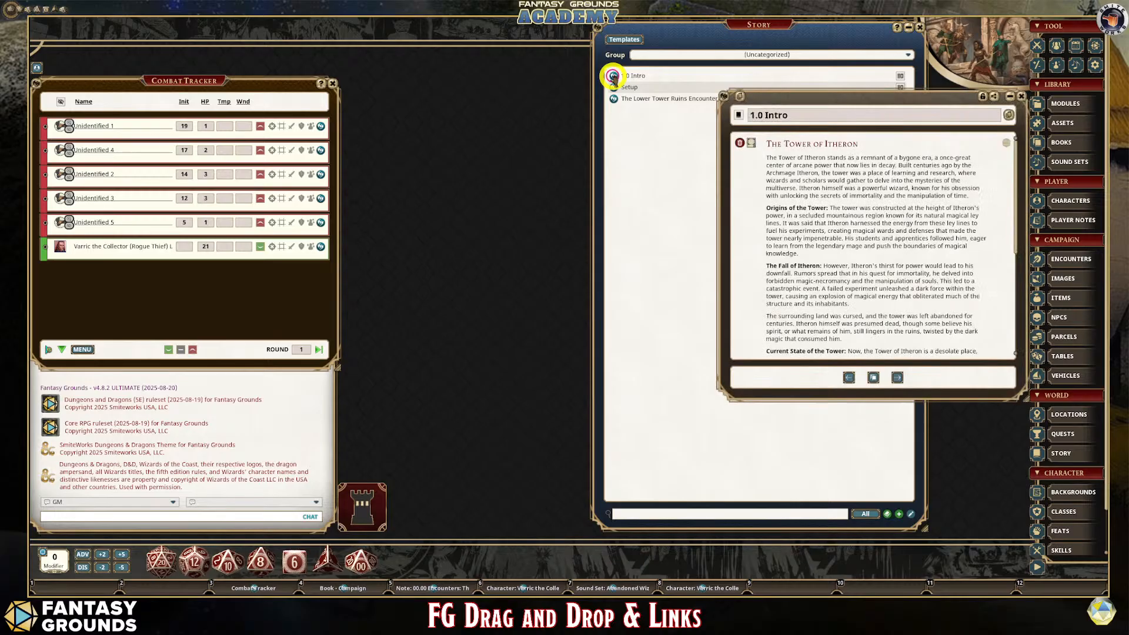
left_click_drag(847, 101, 799, 128)
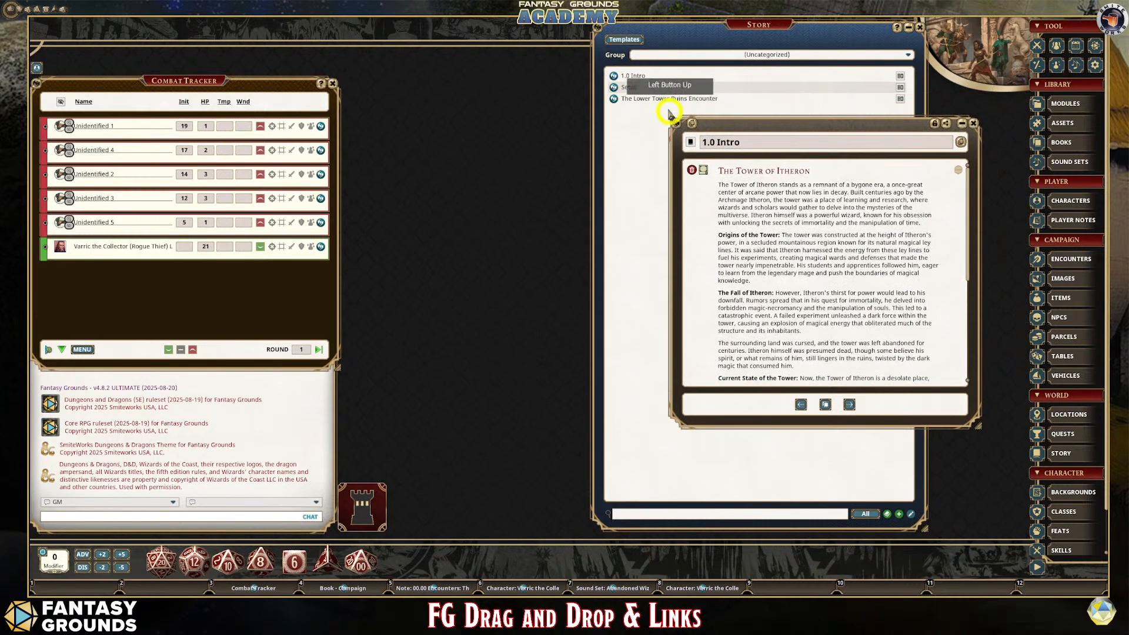
left_click(613, 88)
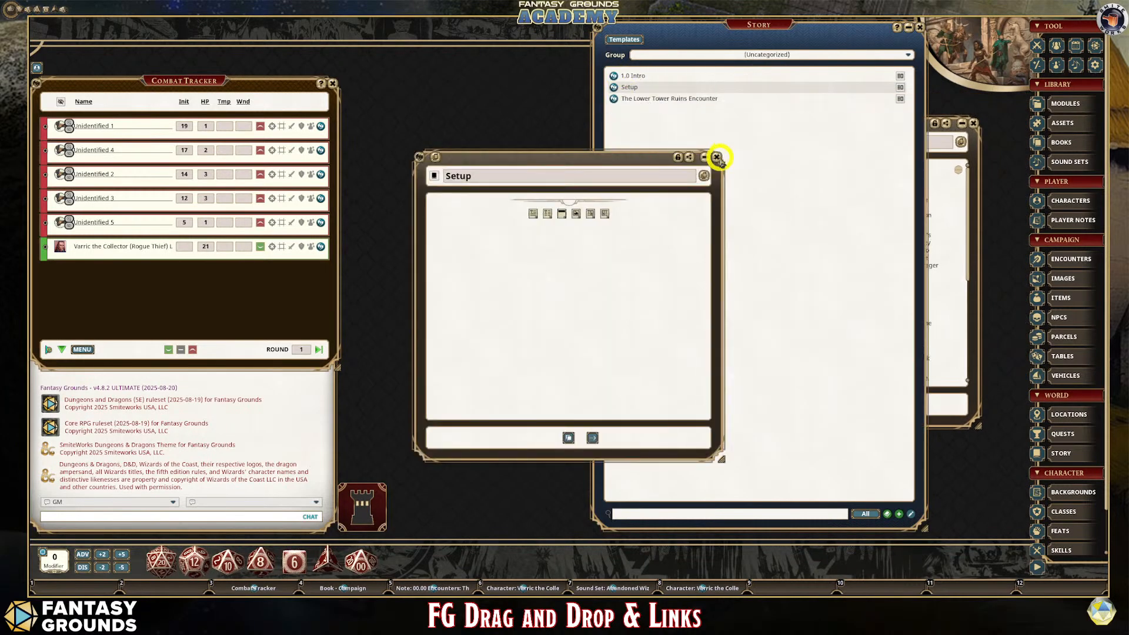
- Open The Lower Tower Ruins Encounter story and read through it down to the linked encounters and hazard NPC
left_click(614, 98)
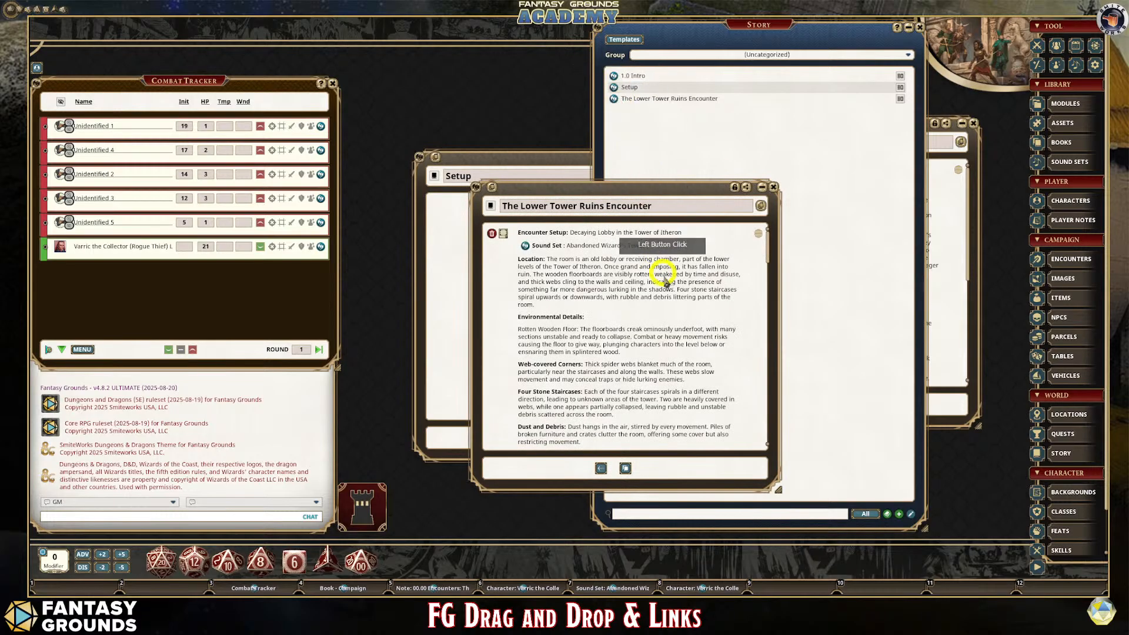
scroll(708, 287, "down", 5)
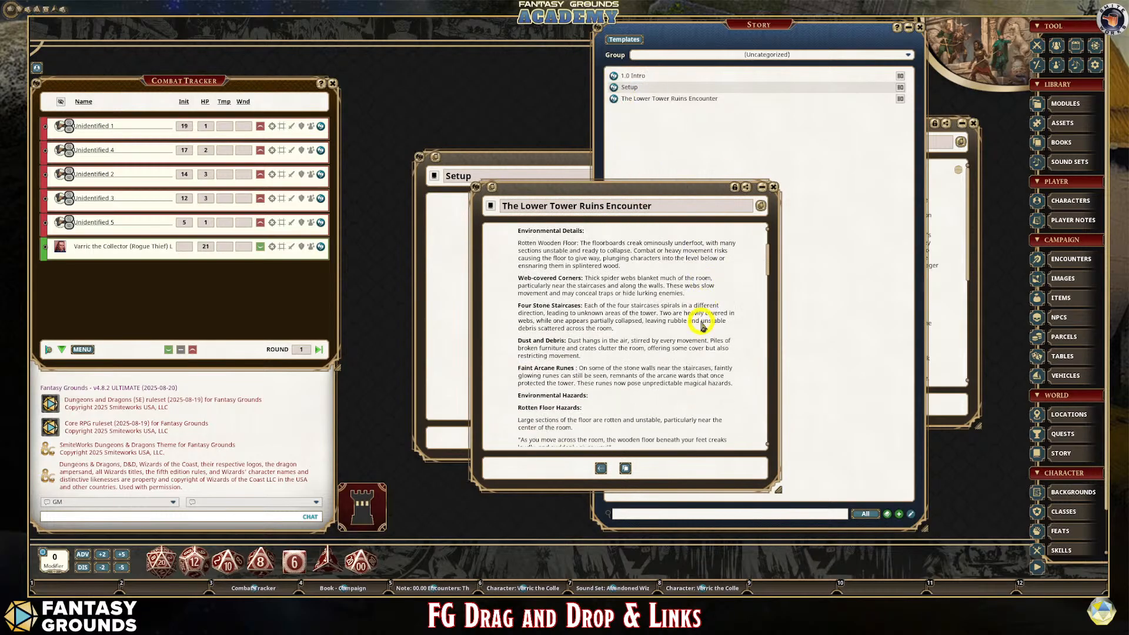
scroll(705, 330, "down", 5)
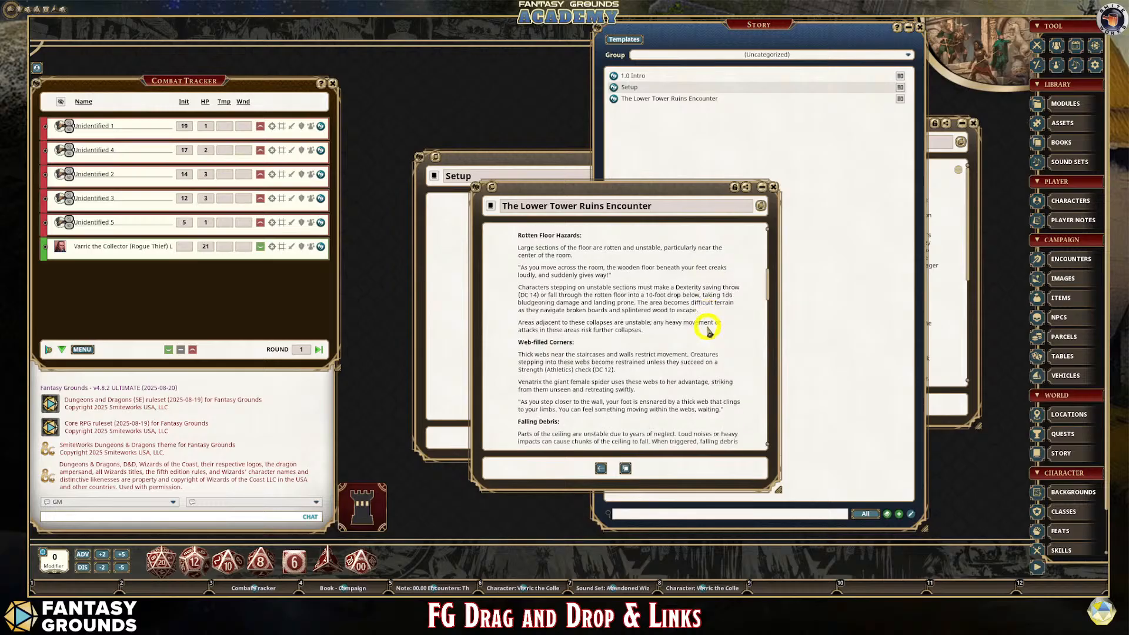
scroll(707, 330, "down", 5)
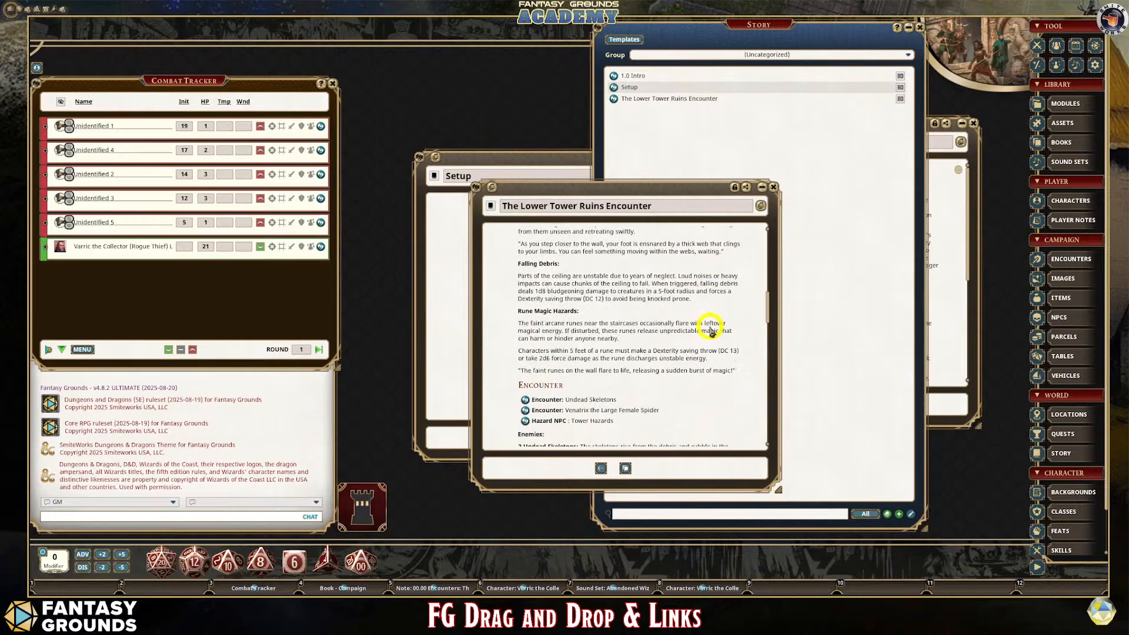
scroll(710, 330, "down", 3)
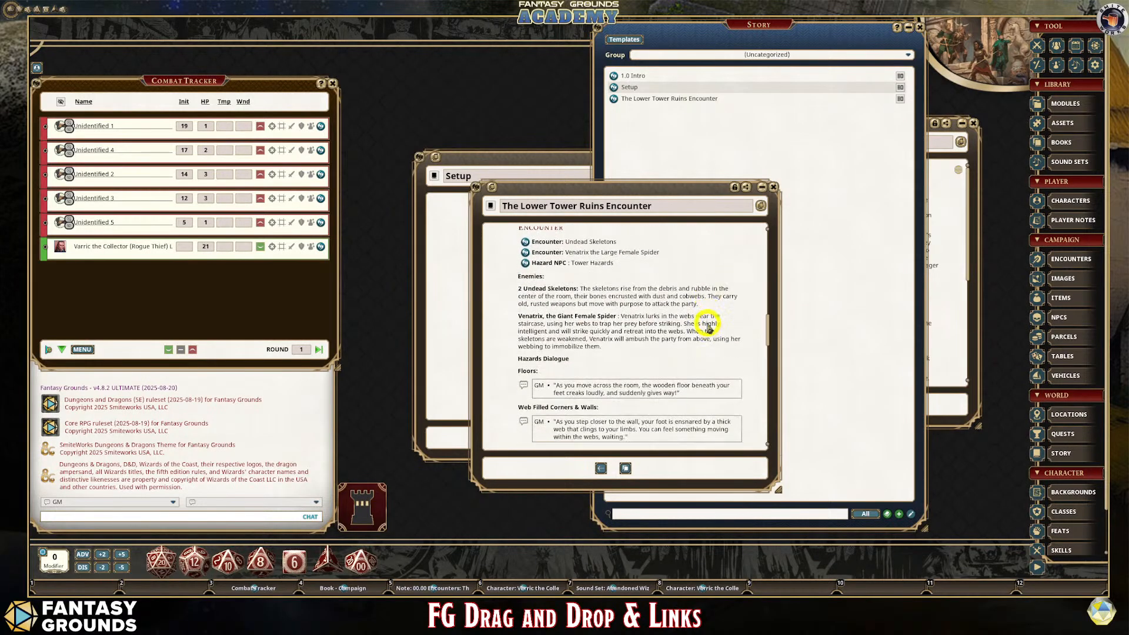
scroll(709, 322, "up", 1)
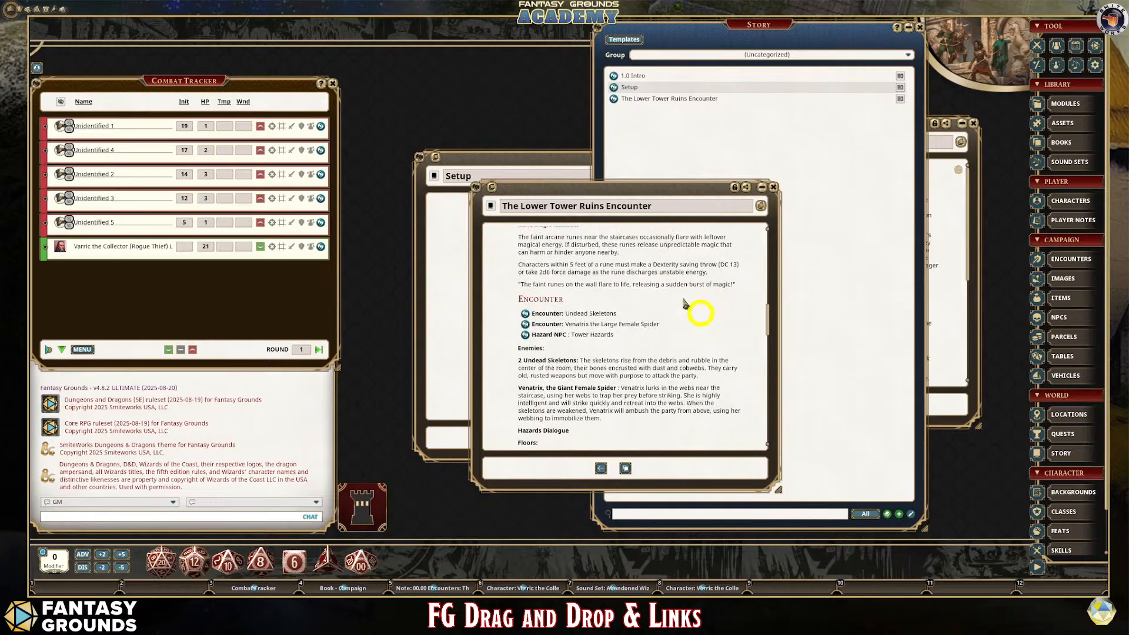
- Open Varric the Collector's character sheet from its link in the Combat Tracker
left_click(321, 247)
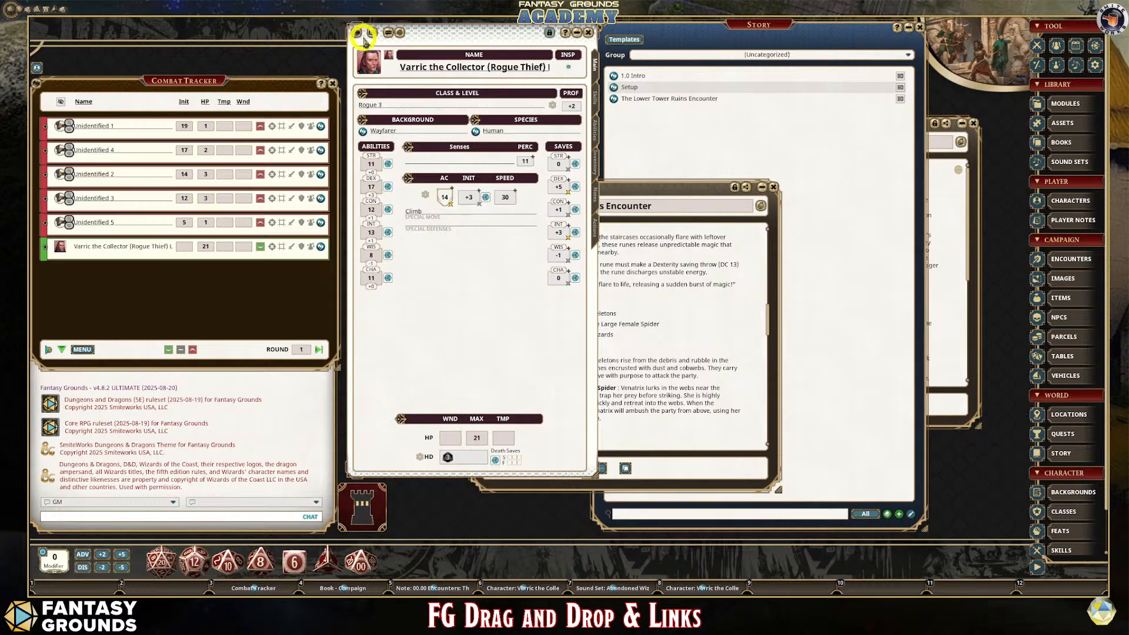
left_click(369, 62)
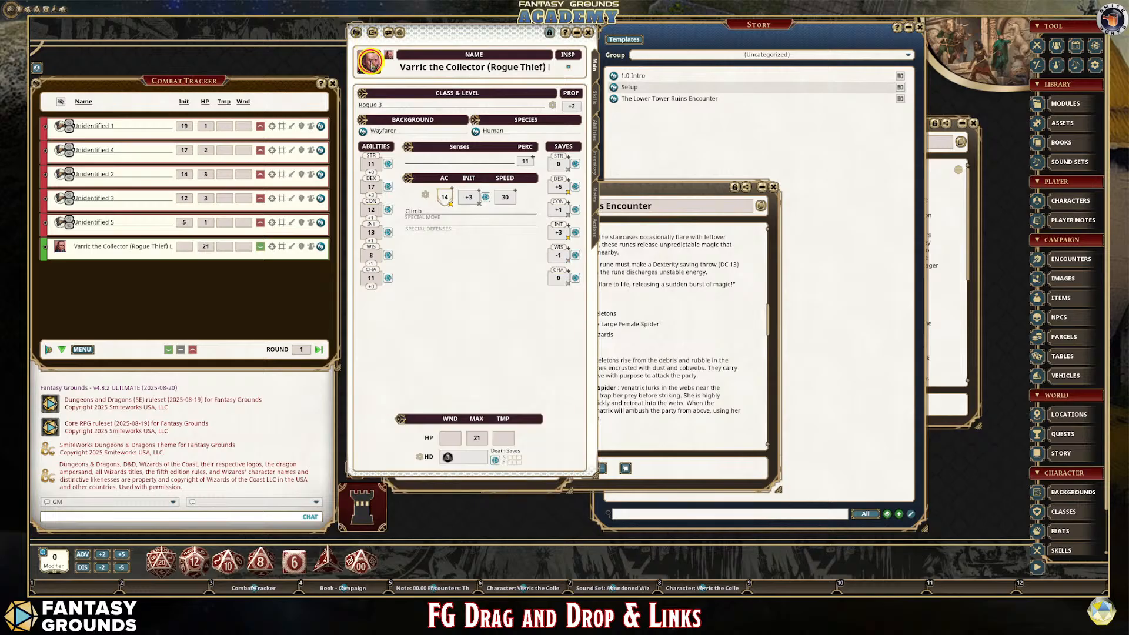
left_click(561, 254)
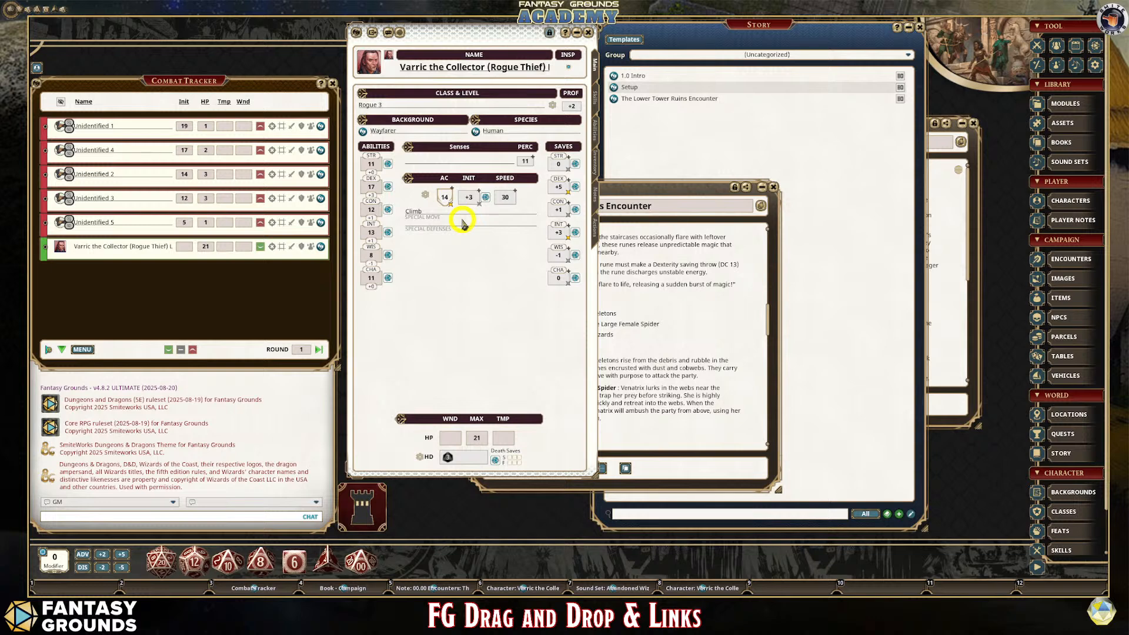
- Close The Lower Tower Ruins Encounter, the Story list and the Setup record, shifting the overlapping windows apart
left_click(774, 186)
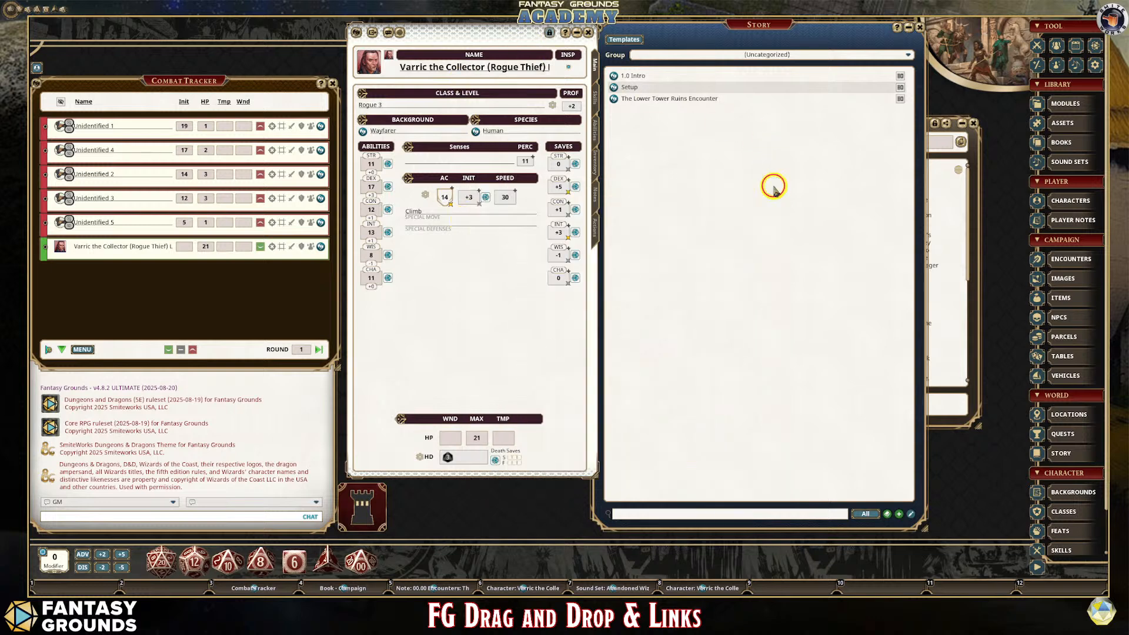
left_click(920, 28)
left_click_drag(917, 122, 948, 107)
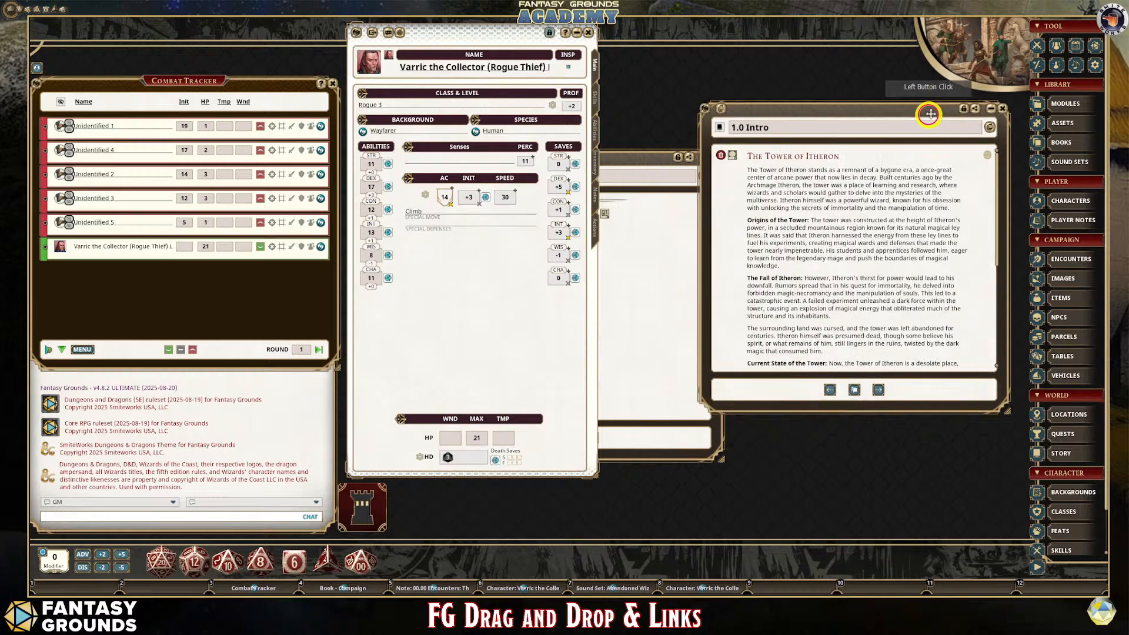
left_click_drag(647, 157, 870, 175)
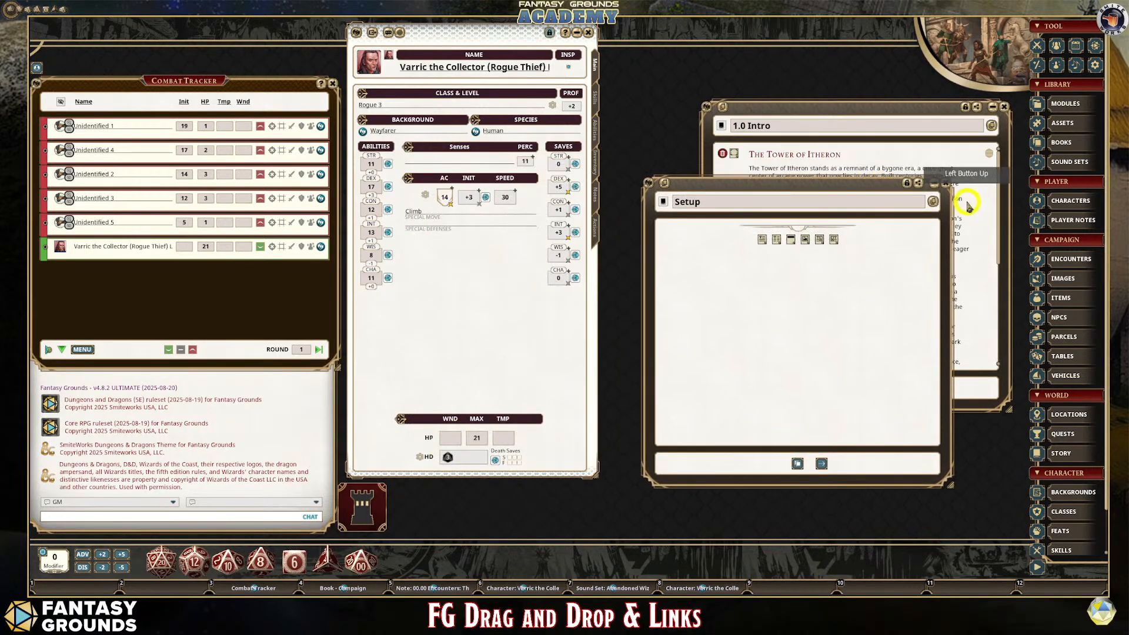
left_click(940, 176)
- Place the 1.0 Intro window beside the character sheet and lengthen it to about the sheet's height
left_click(815, 94)
left_click_drag(815, 94, 612, 52)
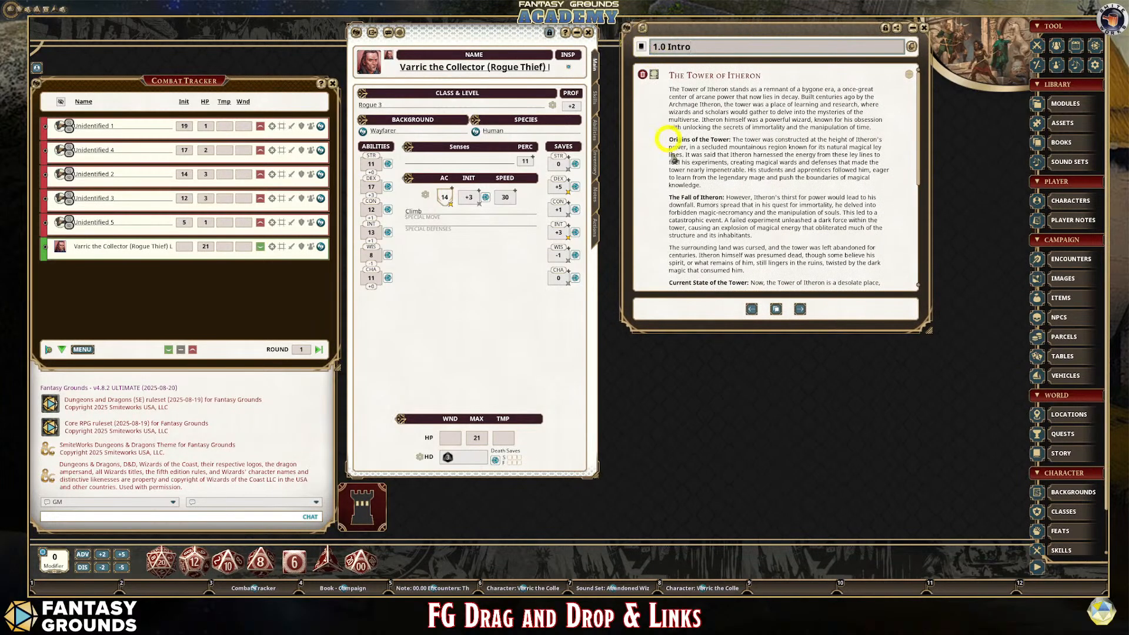
left_click_drag(709, 332, 689, 488)
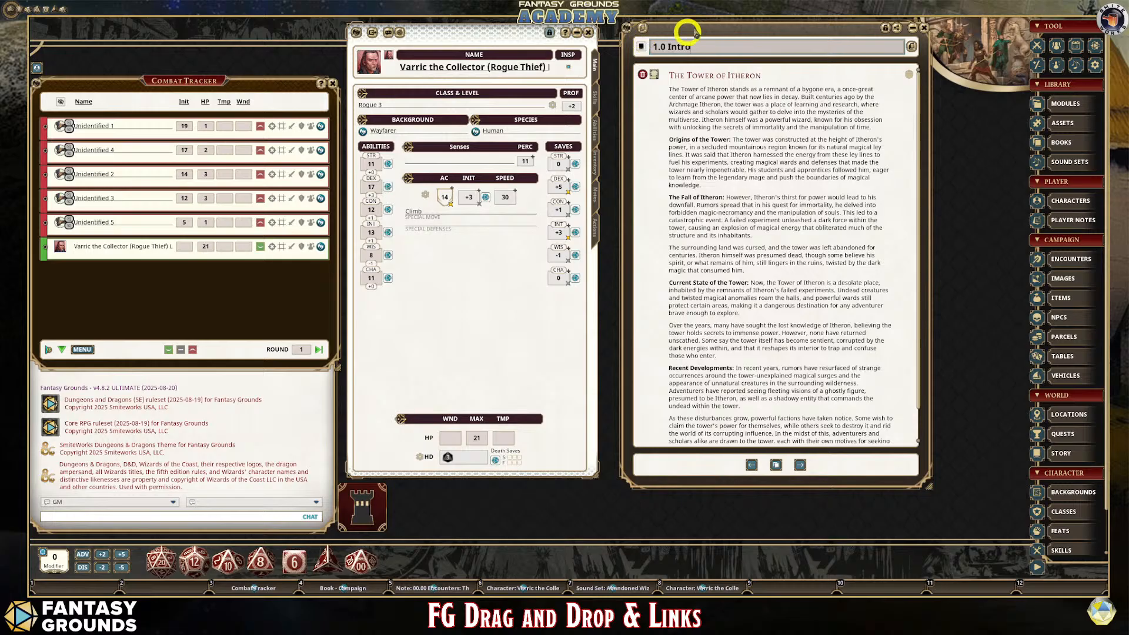
- Read the 1.0 Intro story through to its end, and close it and the character sheet
scroll(743, 195, "down", 2)
scroll(767, 193, "up", 2)
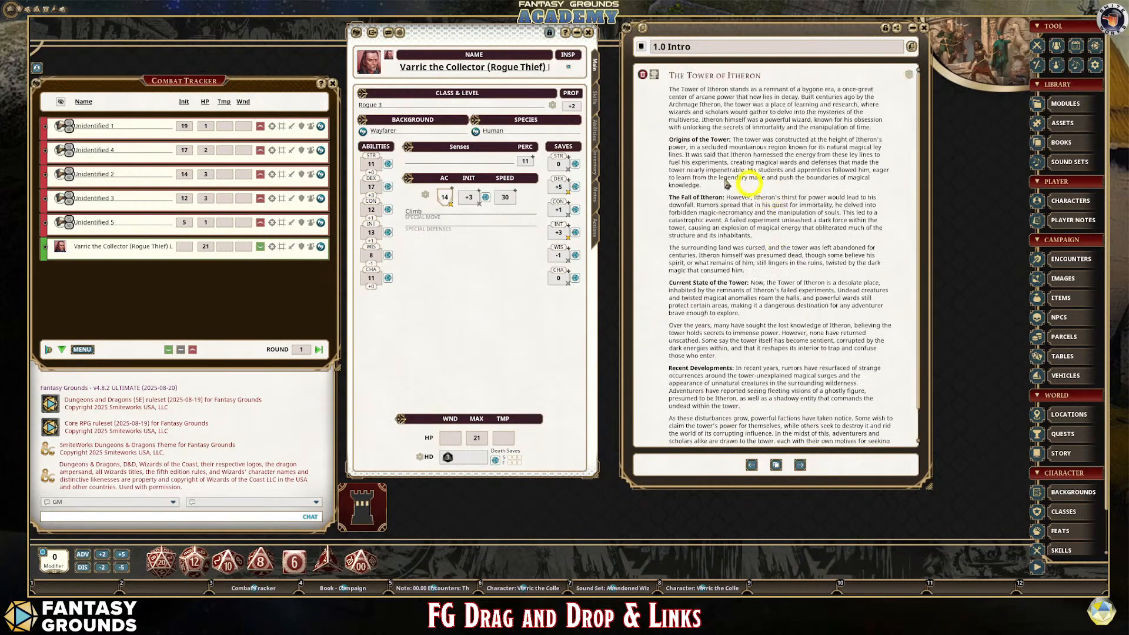
scroll(667, 167, "down", 1)
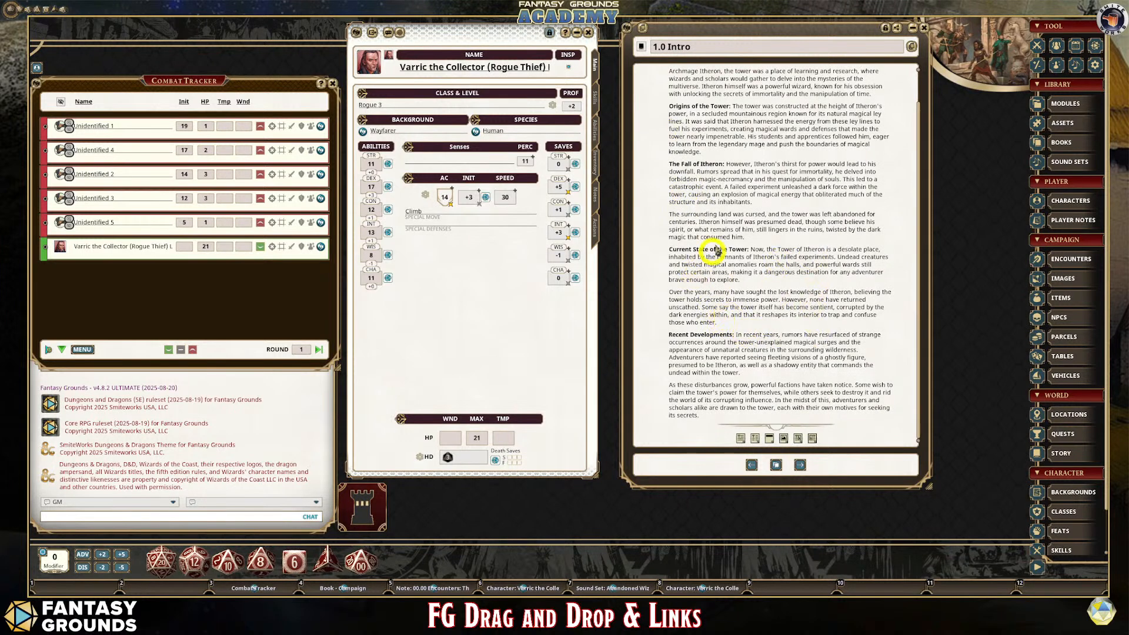
left_click(924, 28)
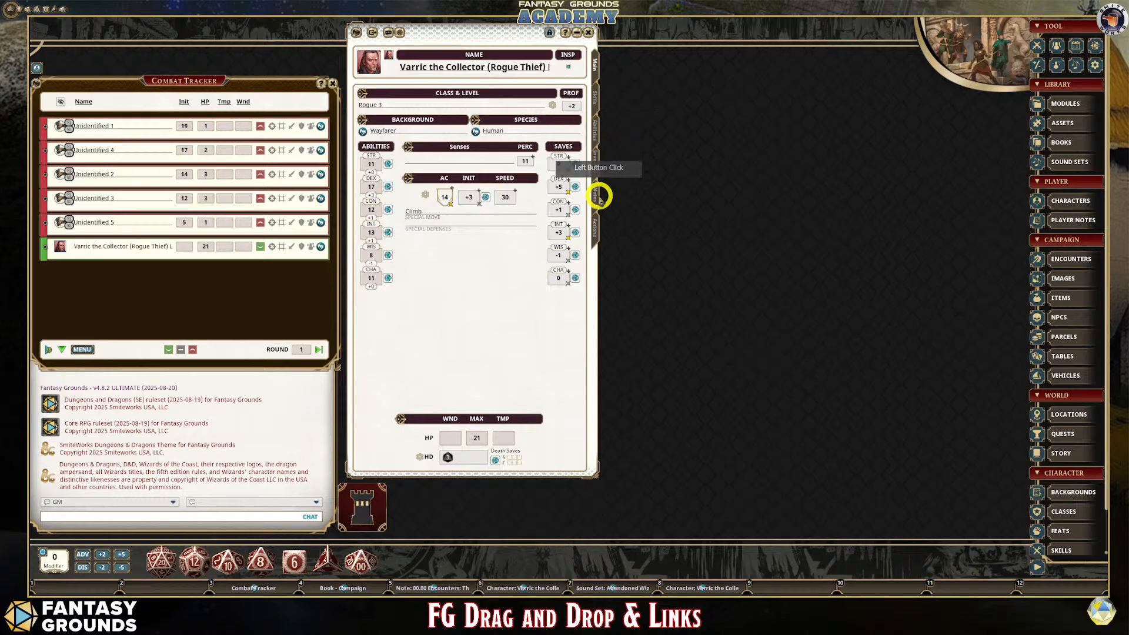
left_click(589, 34)
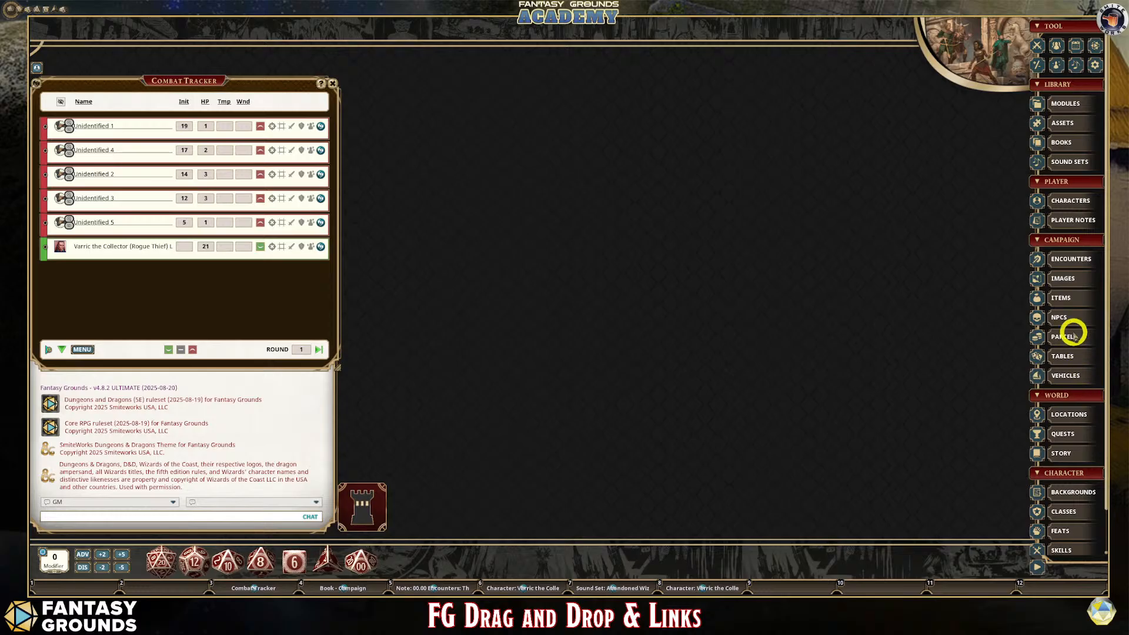
- Open the Varric the Collector (Rogue) Level 1 sheet from the character list and shorten it to clear the dice tray
left_click(1069, 200)
left_click(653, 217)
left_click_drag(653, 217, 592, 106)
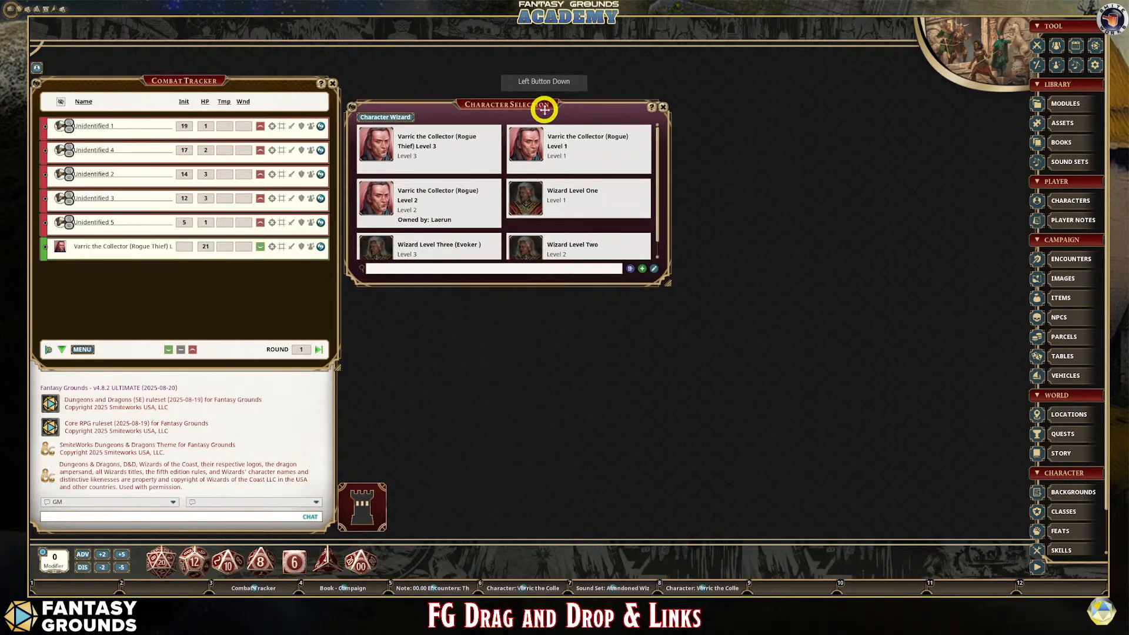
double_click(526, 147)
left_click(659, 110)
left_click_drag(433, 33, 455, 39)
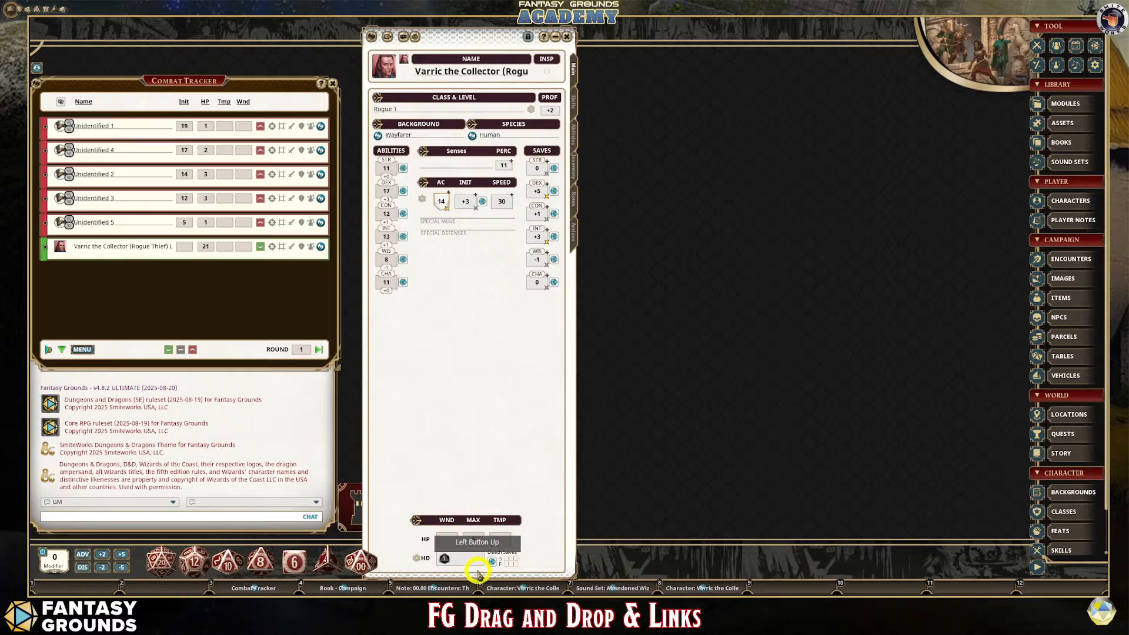
left_click_drag(476, 574, 553, 347)
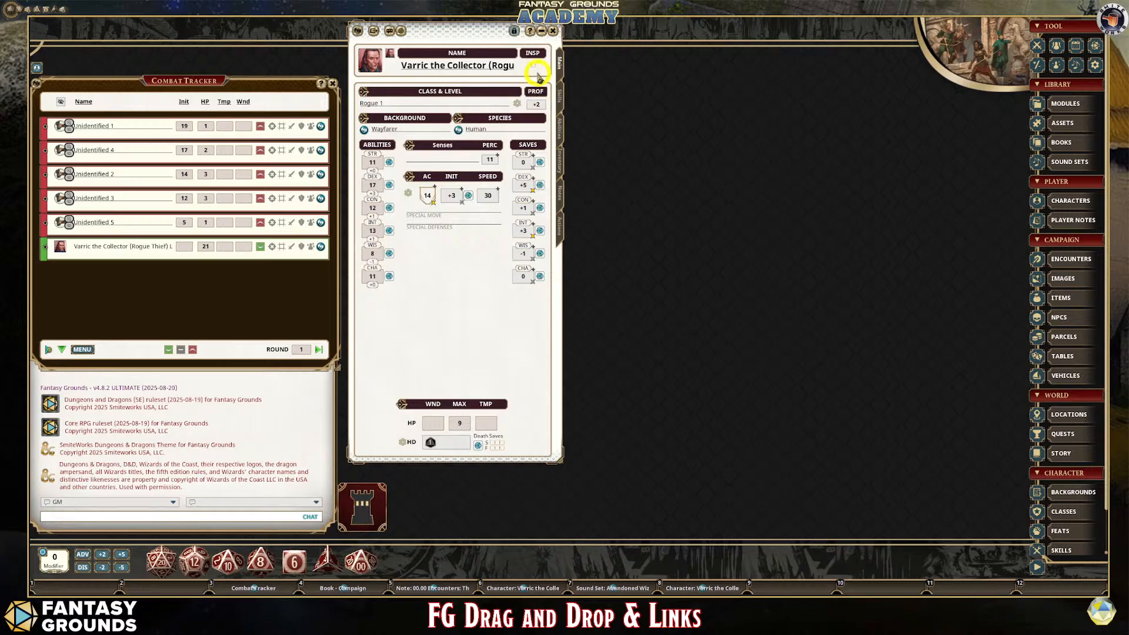
- Open the character's Class & Level details and place that window beside the character sheet
left_click(518, 103)
left_click_drag(617, 278, 664, 55)
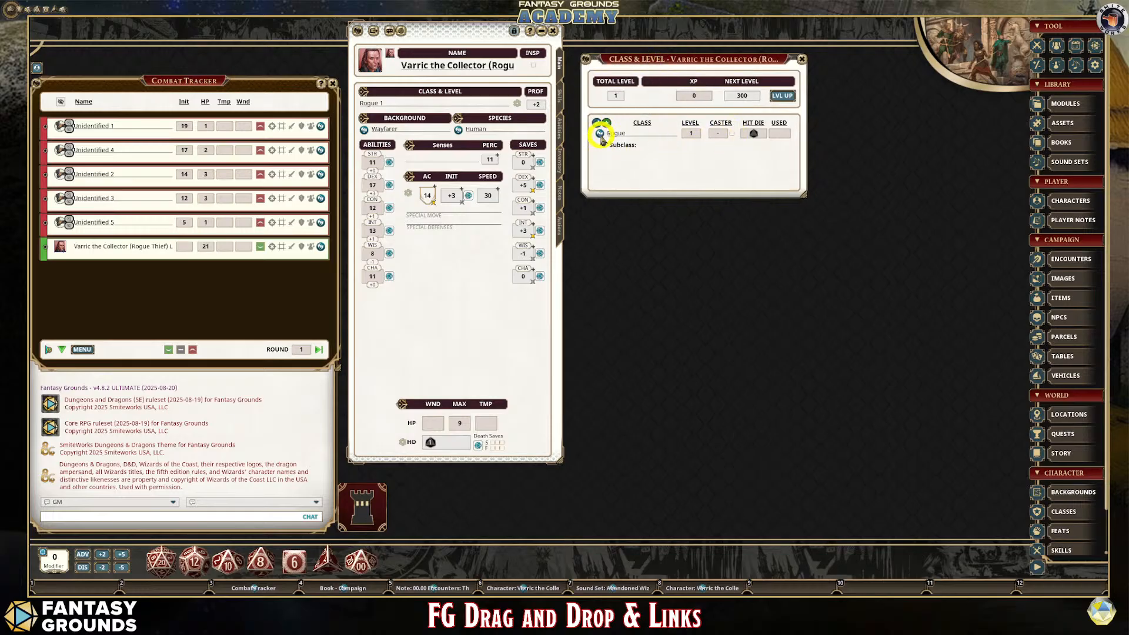
left_click_drag(601, 135, 595, 135)
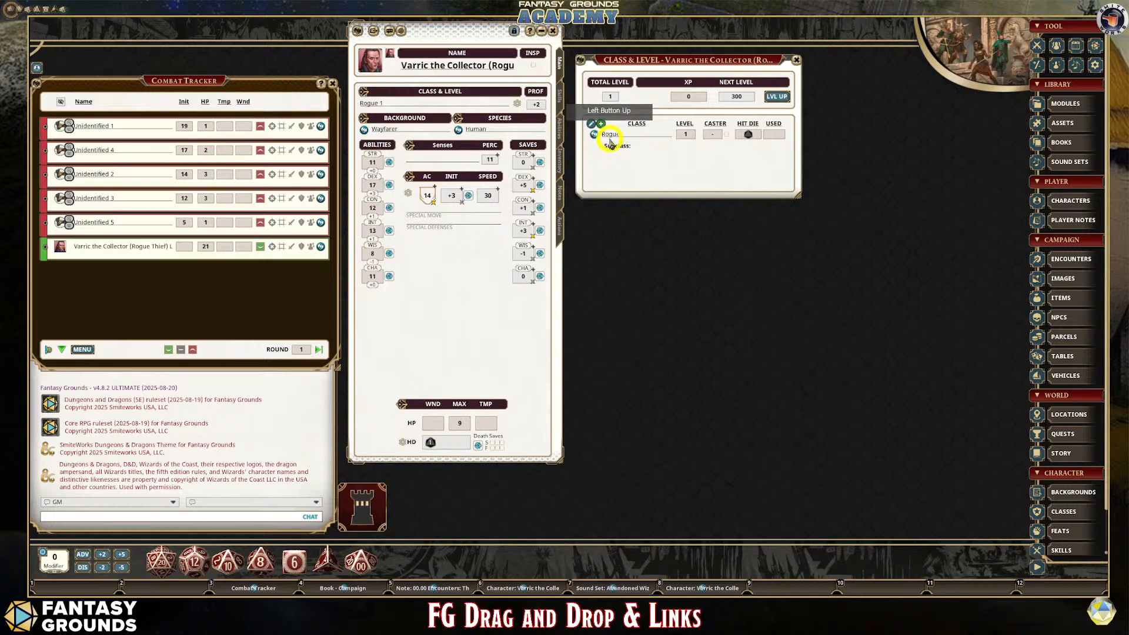
left_click_drag(594, 136, 566, 137)
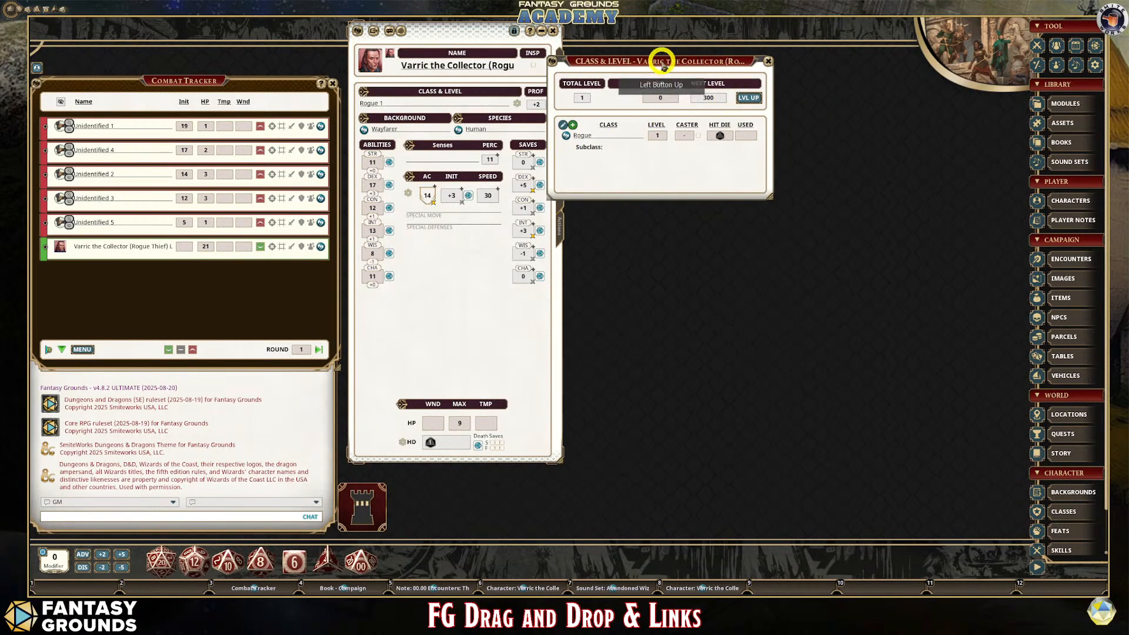
left_click_drag(663, 63, 709, 66)
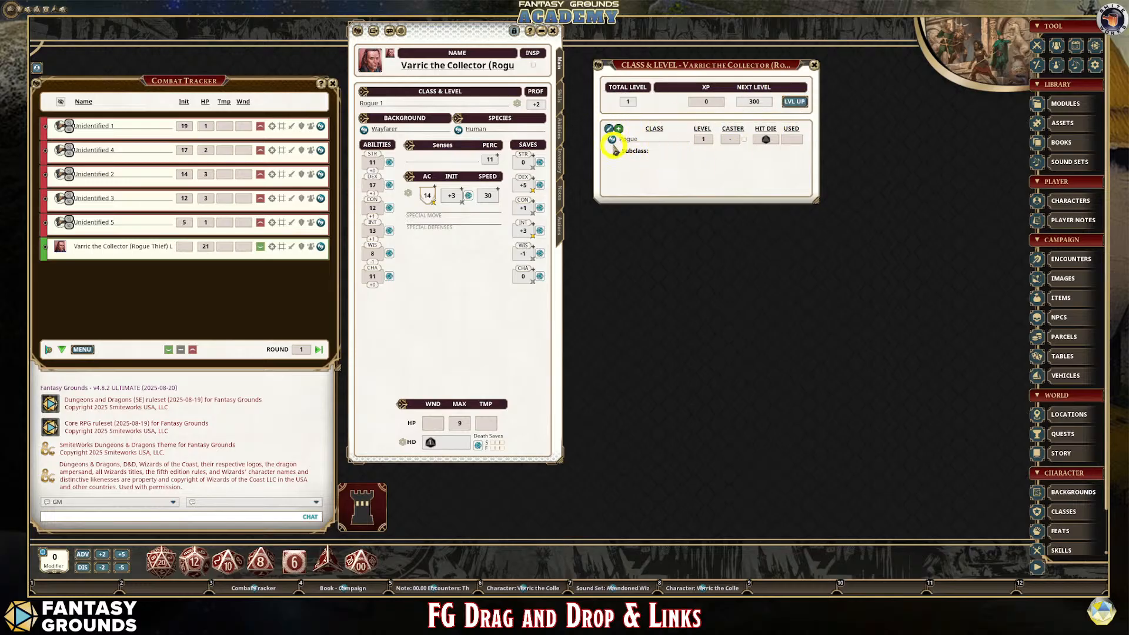
left_click_drag(611, 139, 612, 143)
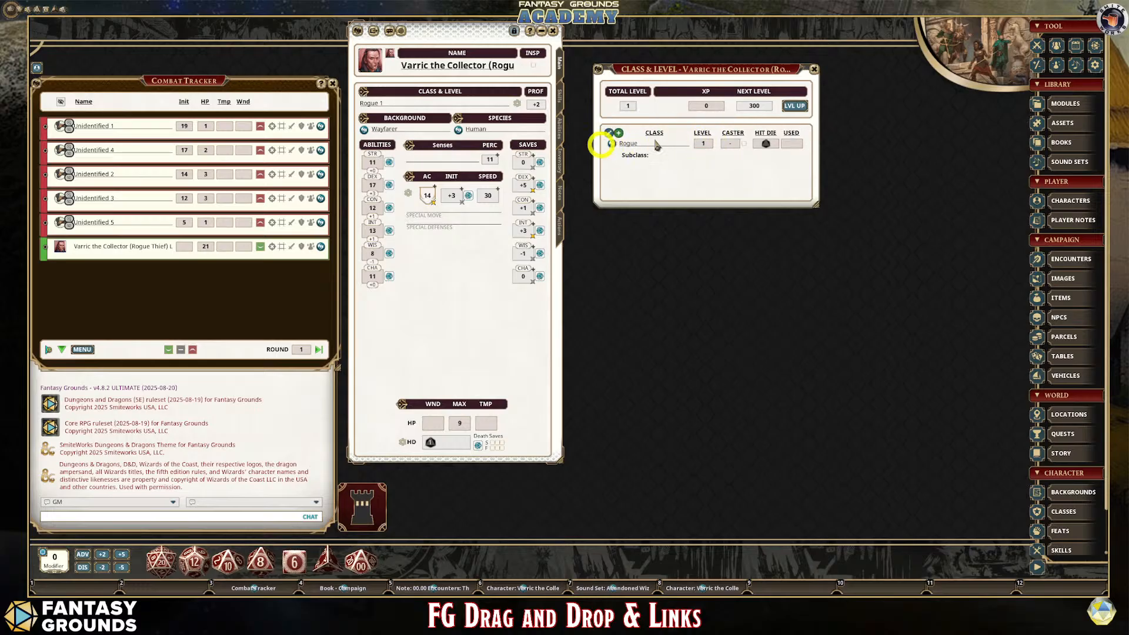
- Add a blank class entry to the Class & Level list and delete it again
left_click(619, 134)
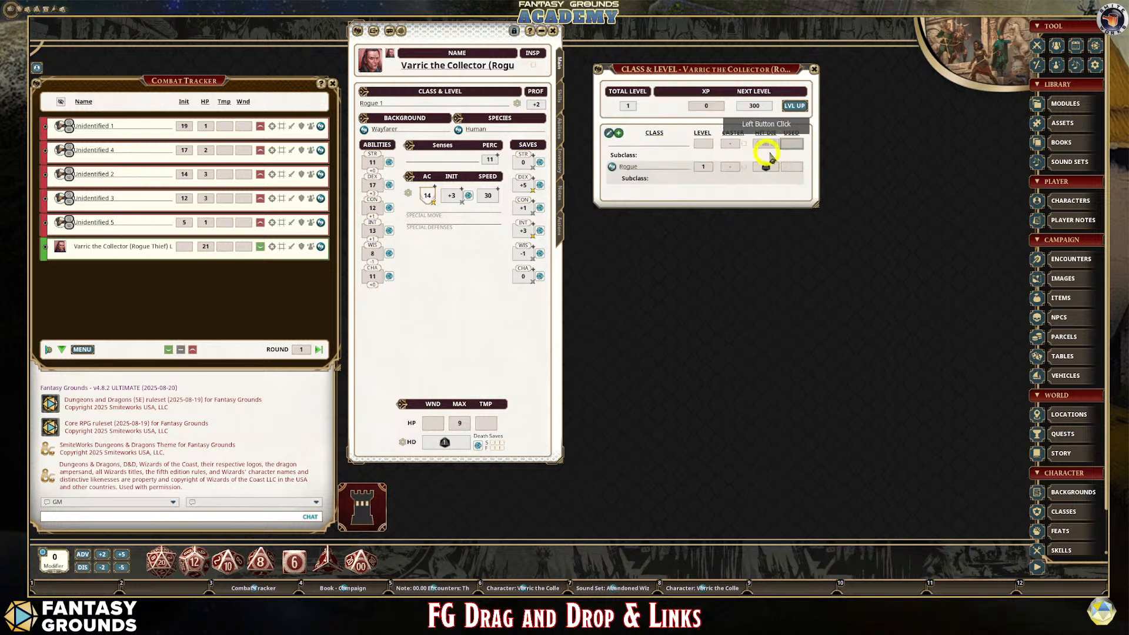
left_click(609, 133)
left_click(612, 145)
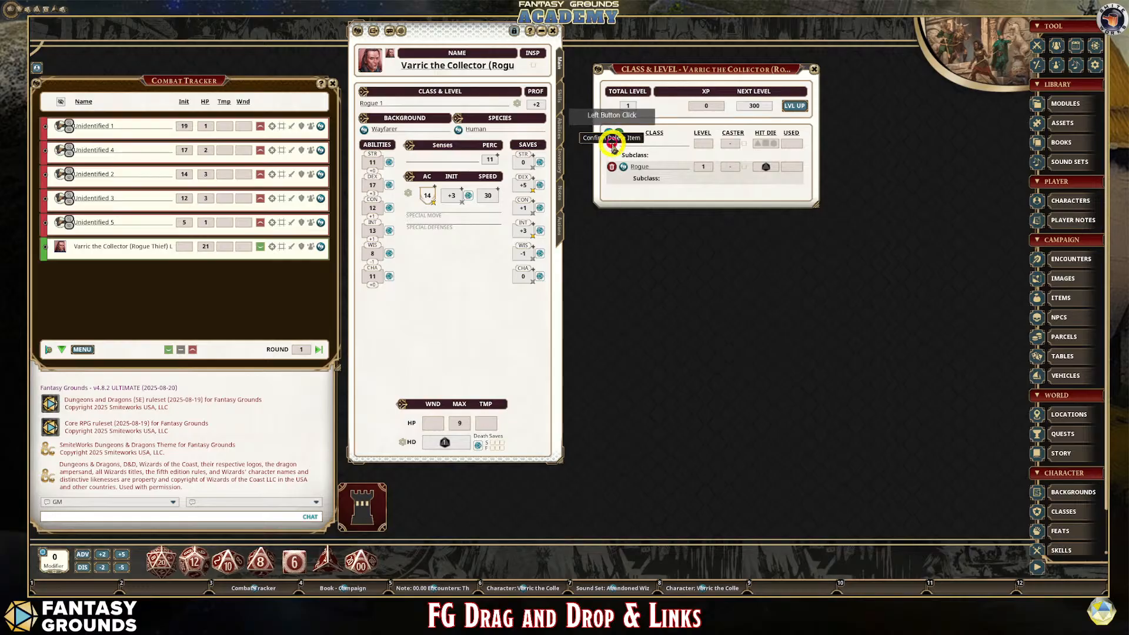
left_click(613, 145)
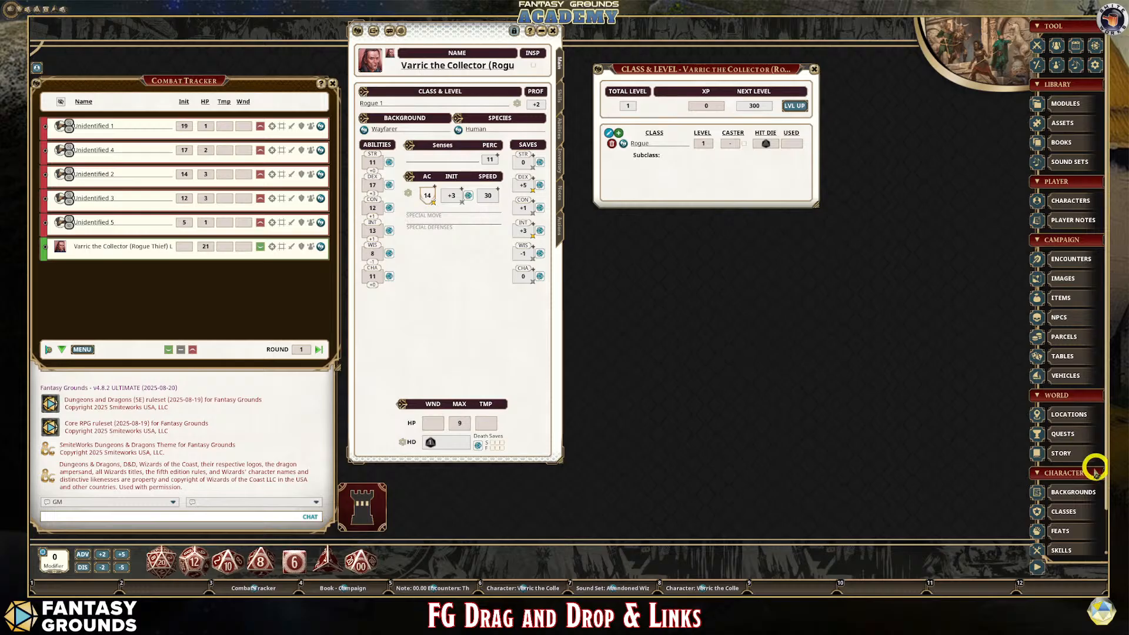
- Open the Classes list beside the Class & Level window and add a Rogue level by dropping the Rogue link onto it
scroll(1091, 497, "down", 1)
left_click(1085, 484)
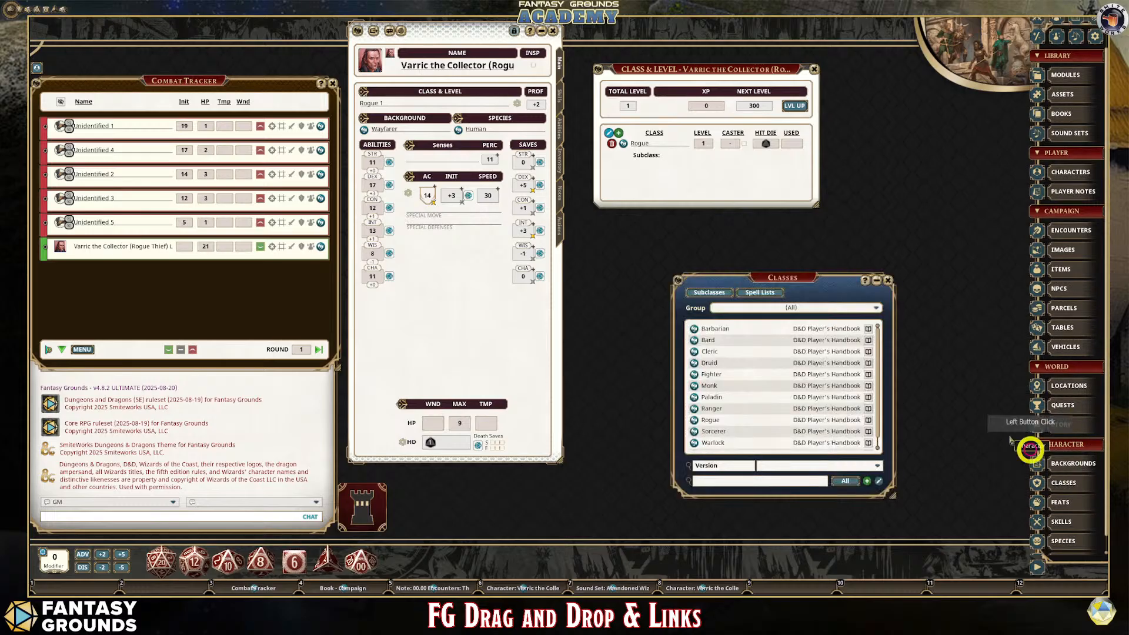
left_click_drag(785, 275, 935, 106)
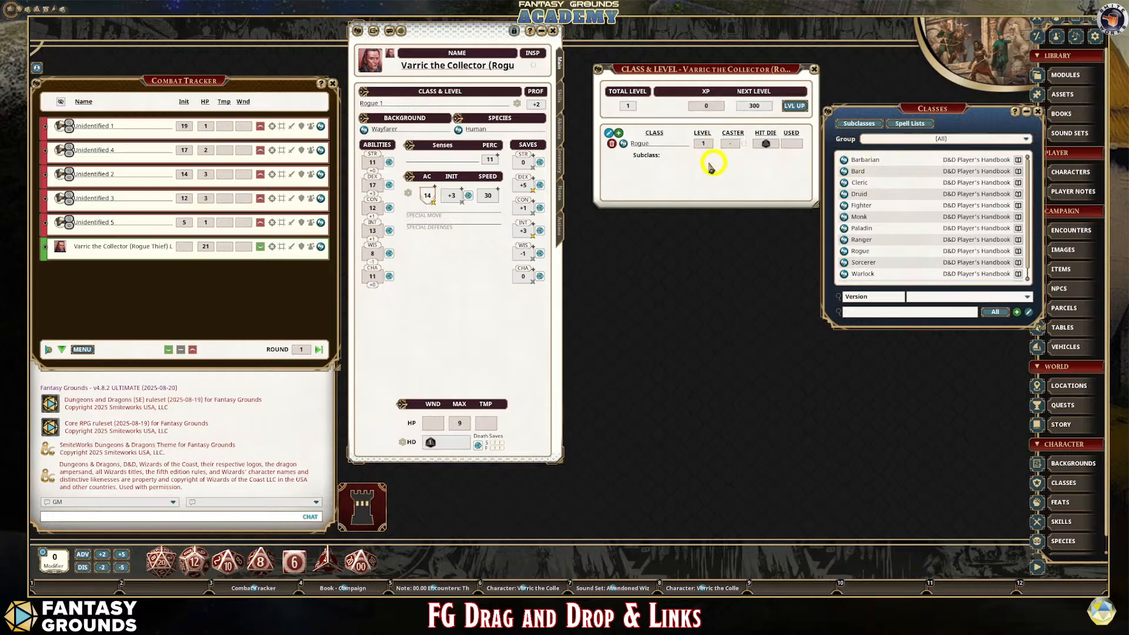
left_click_drag(843, 171, 616, 144)
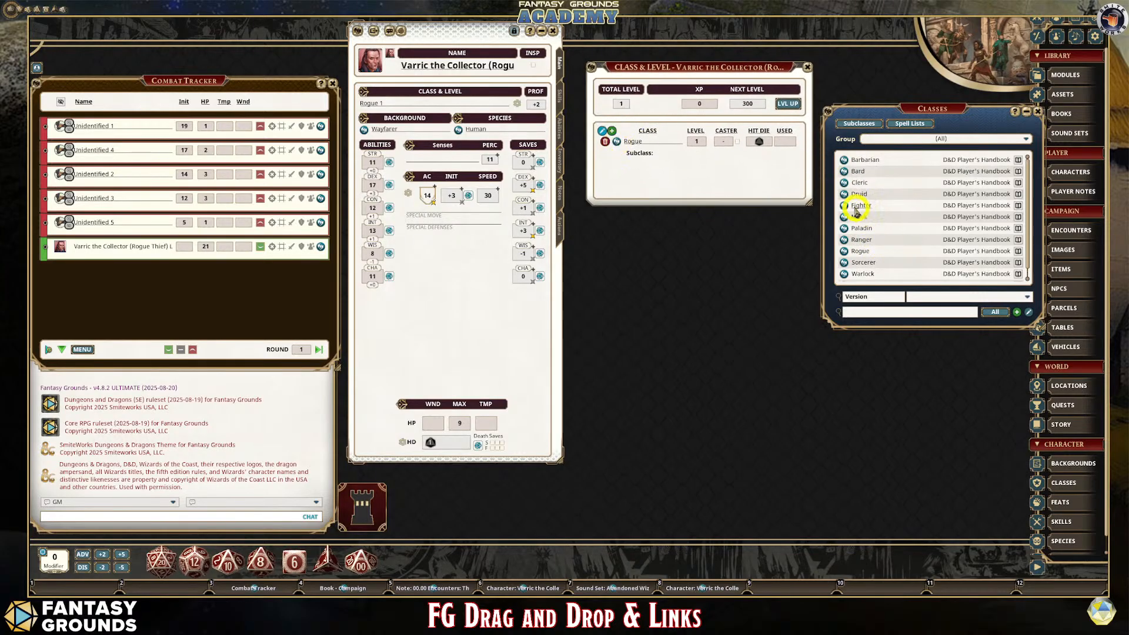
left_click_drag(844, 251, 664, 180)
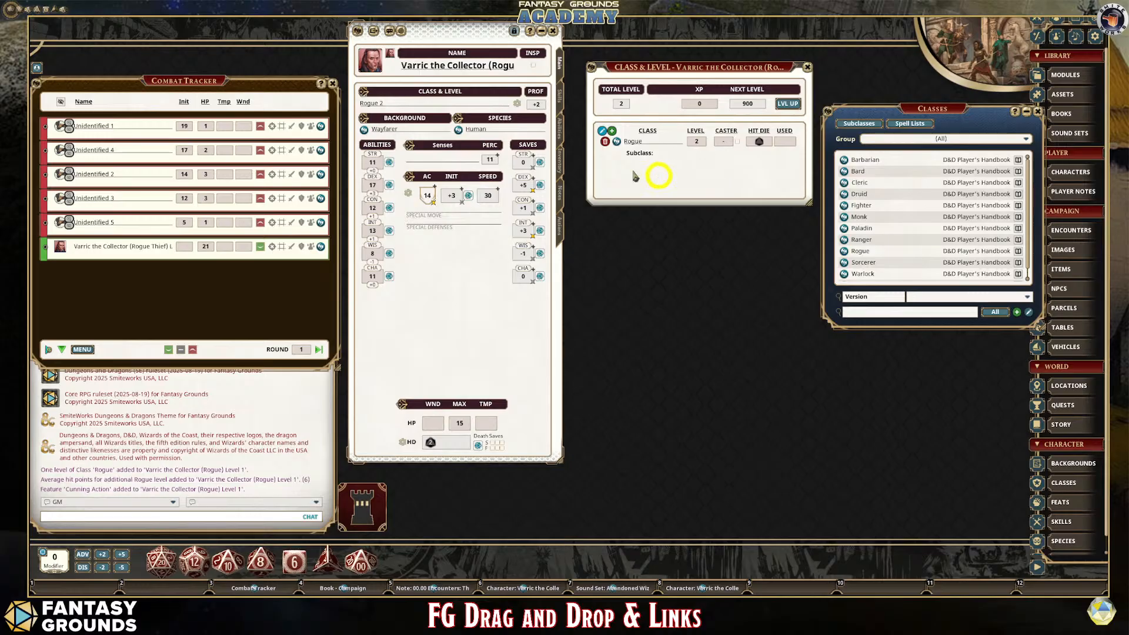
- Close the Classes list, then move the Class & Level window up beside the sheet and lengthen it
left_click(1037, 113)
left_click_drag(699, 67, 683, 31)
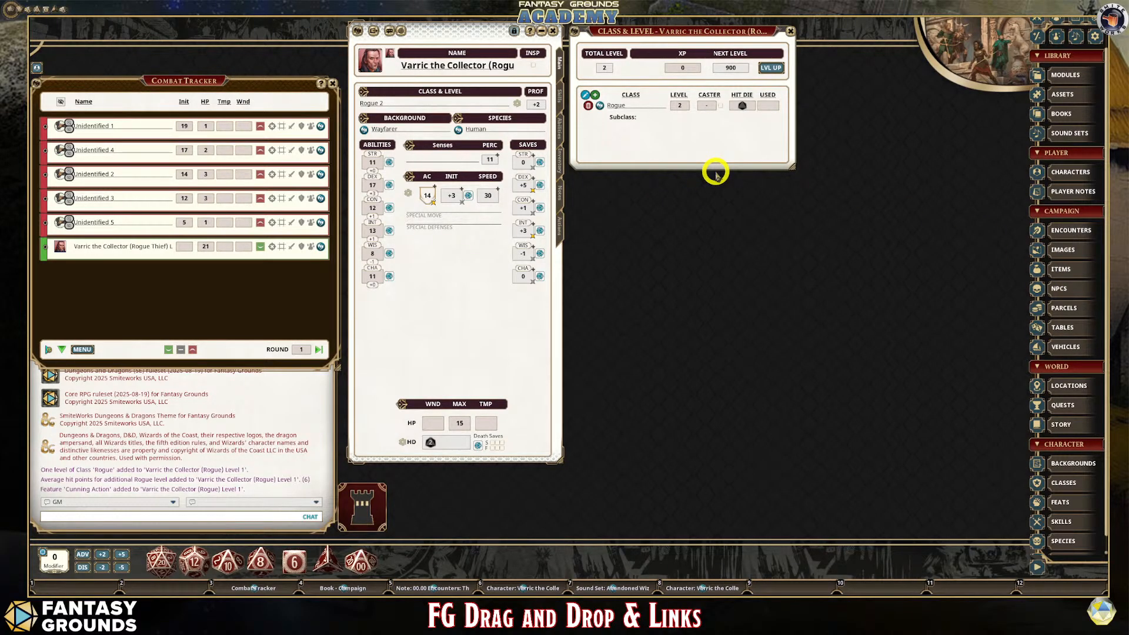
left_click_drag(676, 167, 676, 307)
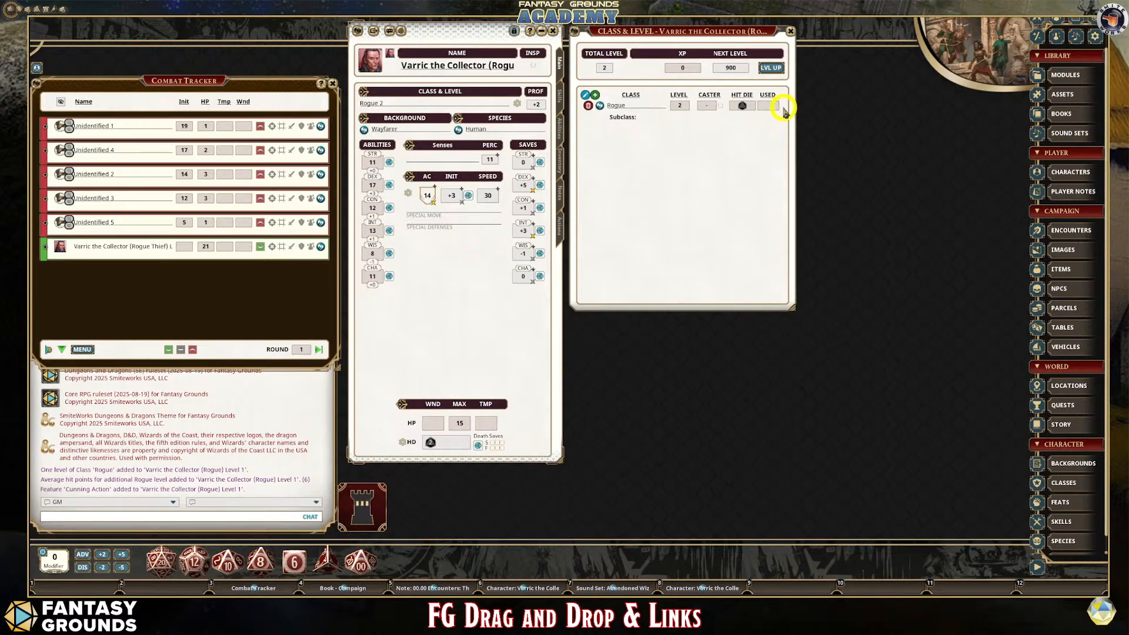
- Start levelling the character up to Rogue level 3 and select the Thief subclass
left_click(771, 68)
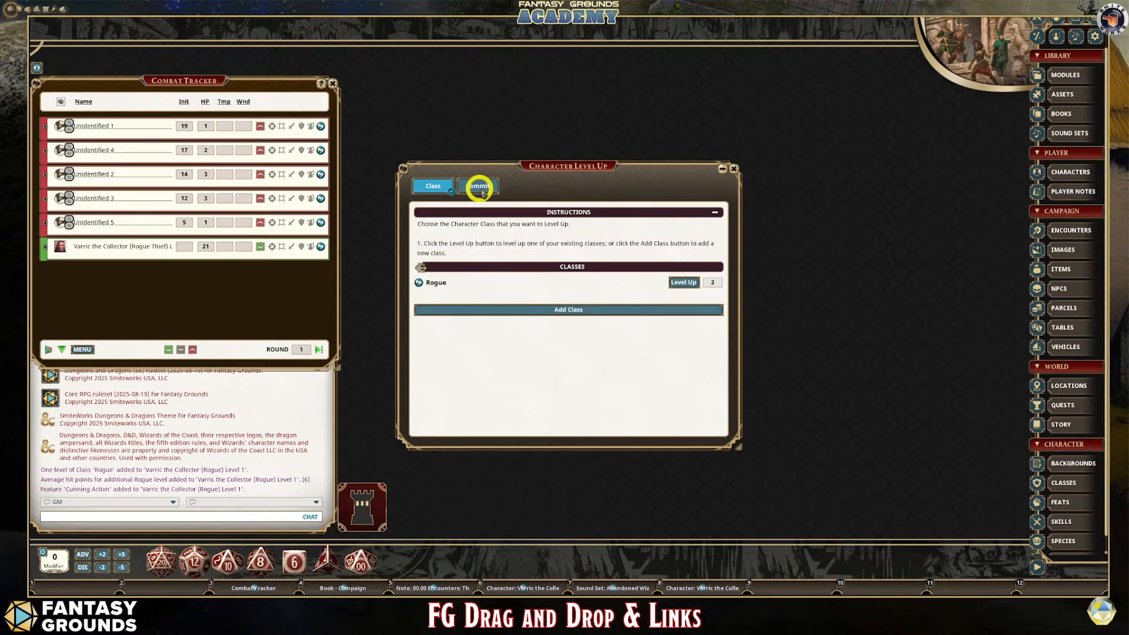
left_click(678, 283)
scroll(603, 354, "down", 3)
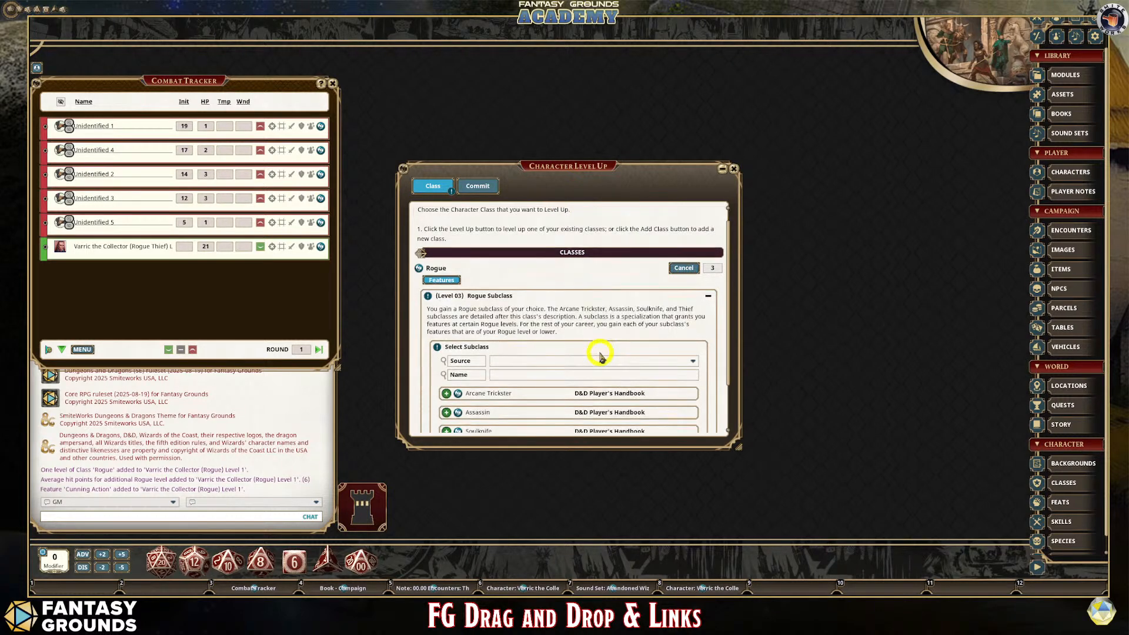
scroll(603, 354, "down", 2)
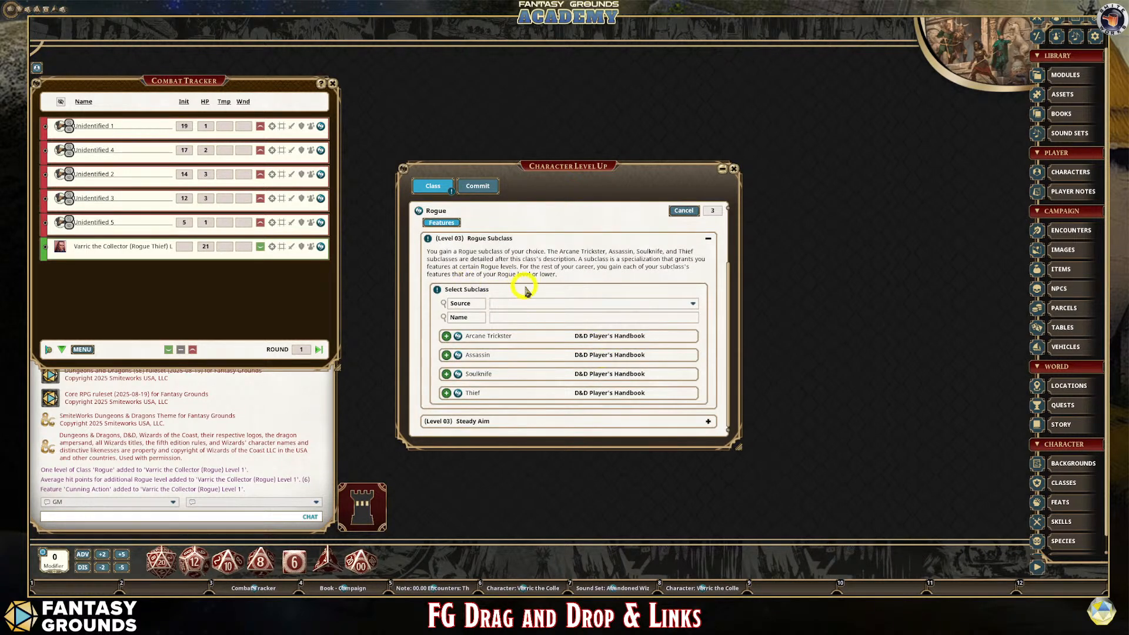
left_click(694, 304)
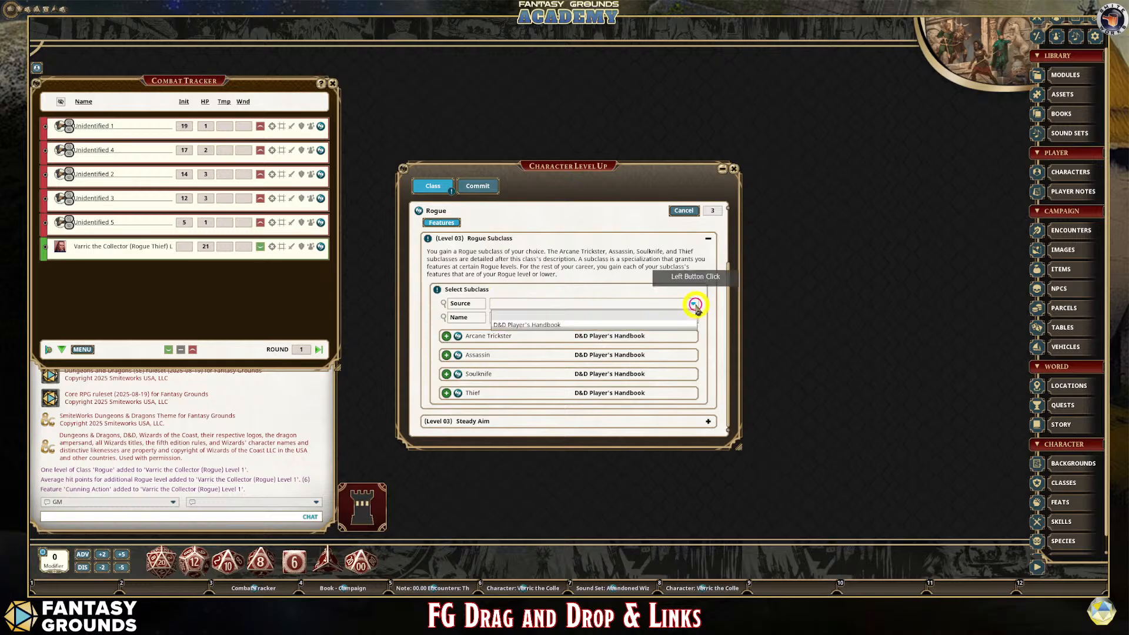
left_click(564, 304)
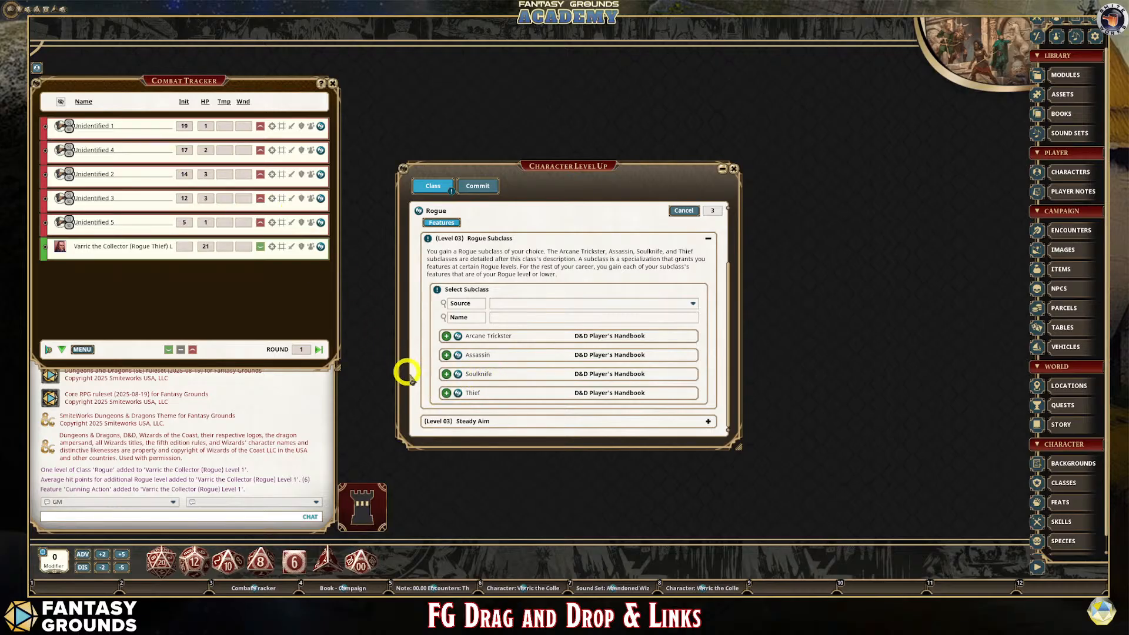
left_click(446, 392)
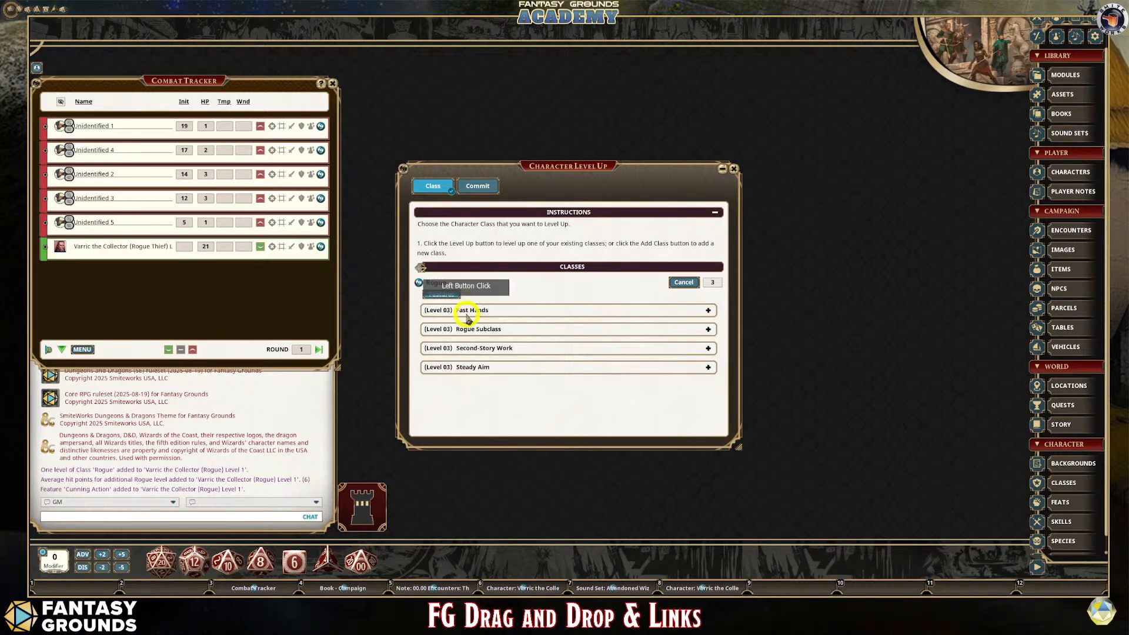
- Expand the Fast Hands and Rogue Subclass features and move the Character Level Up window higher on the desktop
left_click(708, 310)
left_click(708, 383)
scroll(703, 371, "down", 2)
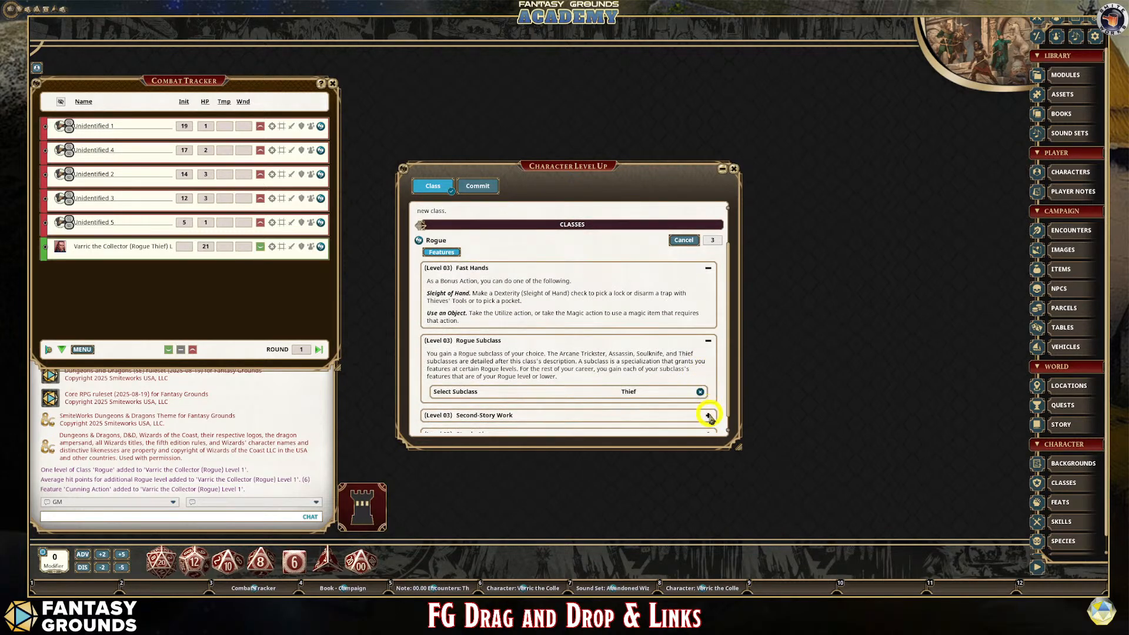
scroll(635, 351, "down", 1)
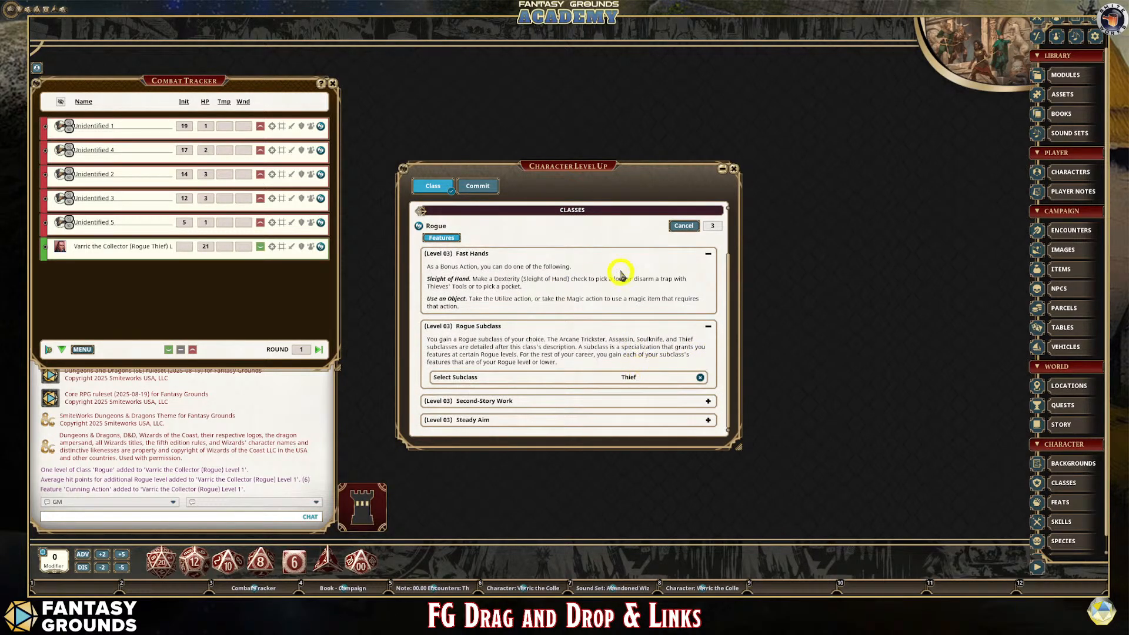
left_click_drag(500, 167, 481, 59)
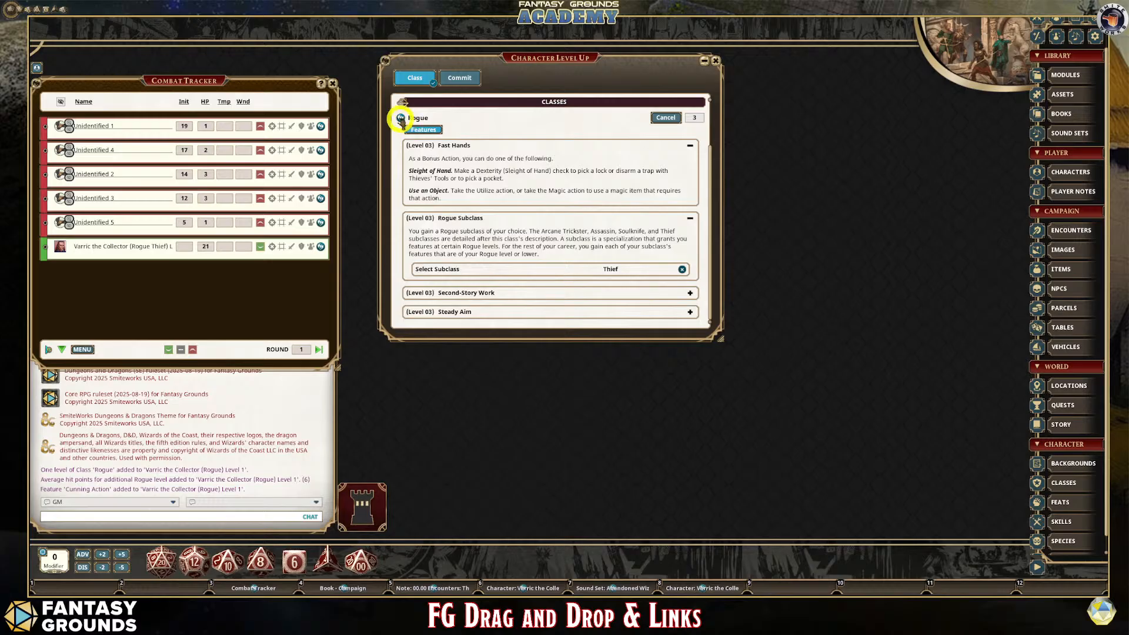
- Assign the Rogue class link to hotkey slot 9, open the Rogue record from that slot, and close it
left_click_drag(401, 117, 790, 586)
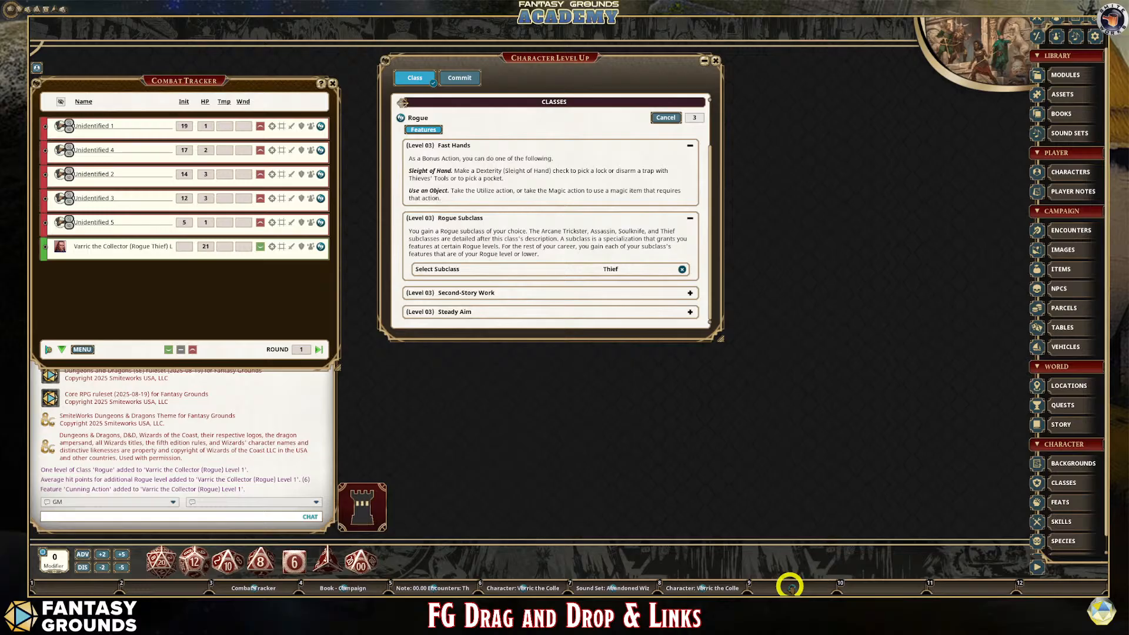
left_click(791, 586)
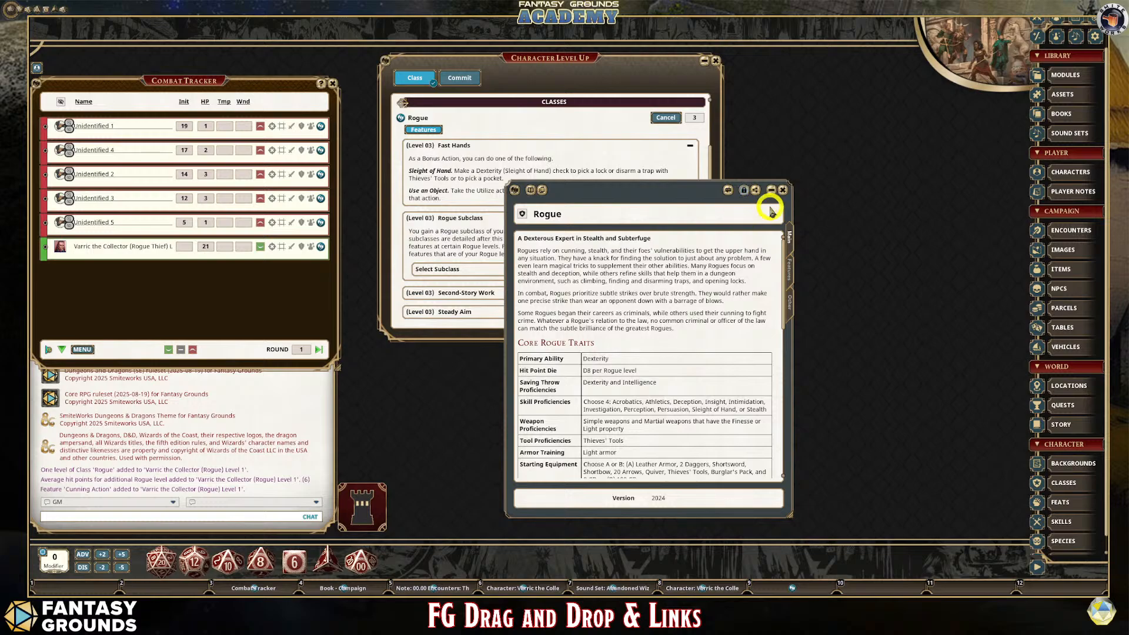
left_click(783, 190)
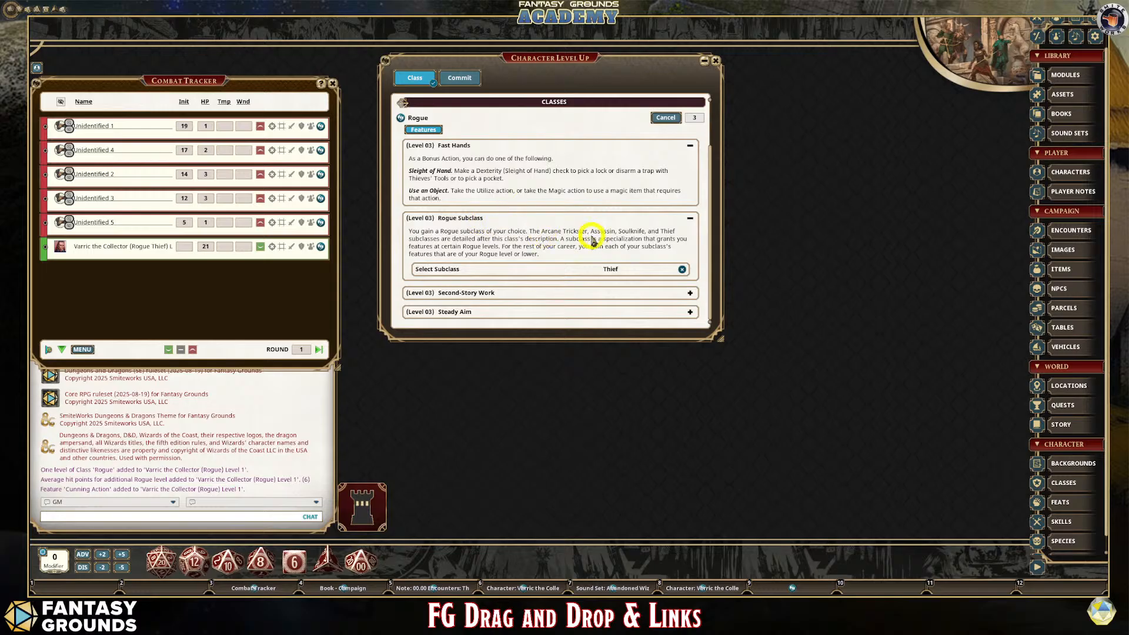
- Expand the Second-Story Work feature and read through the level 3 Rogue features
left_click(691, 294)
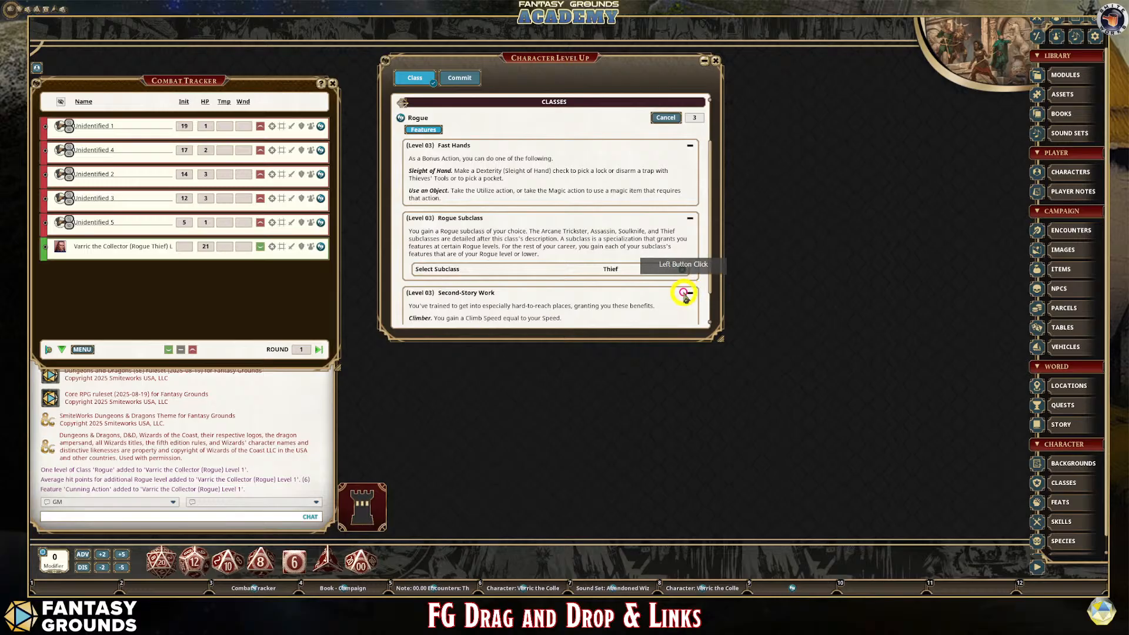
scroll(688, 306, "down", 2)
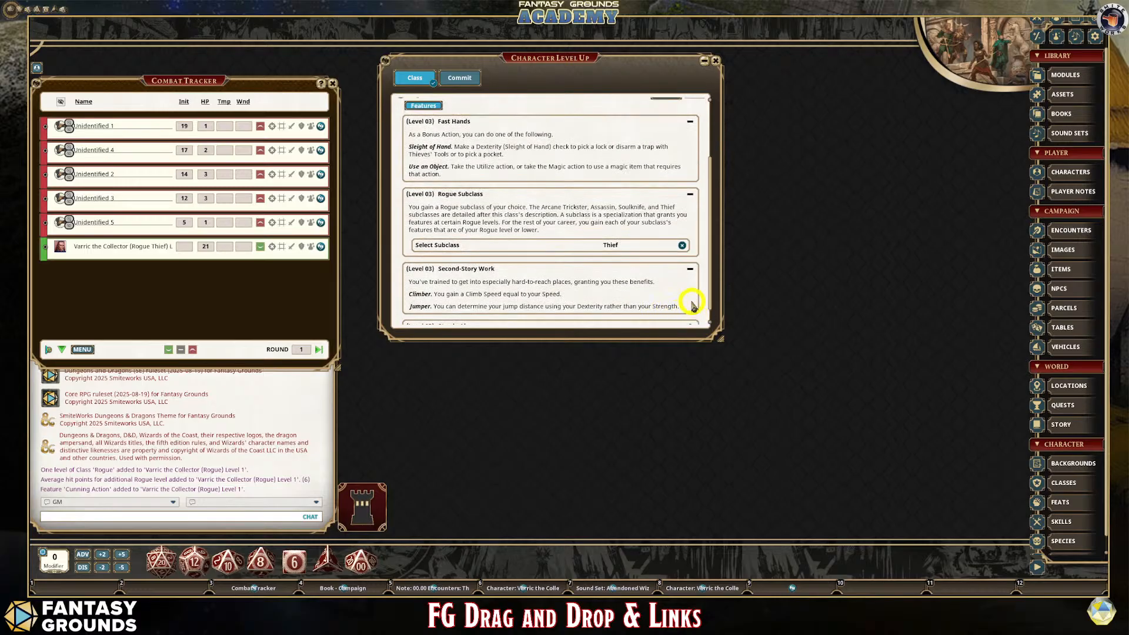
scroll(687, 306, "down", 1)
left_click_drag(711, 179, 709, 93)
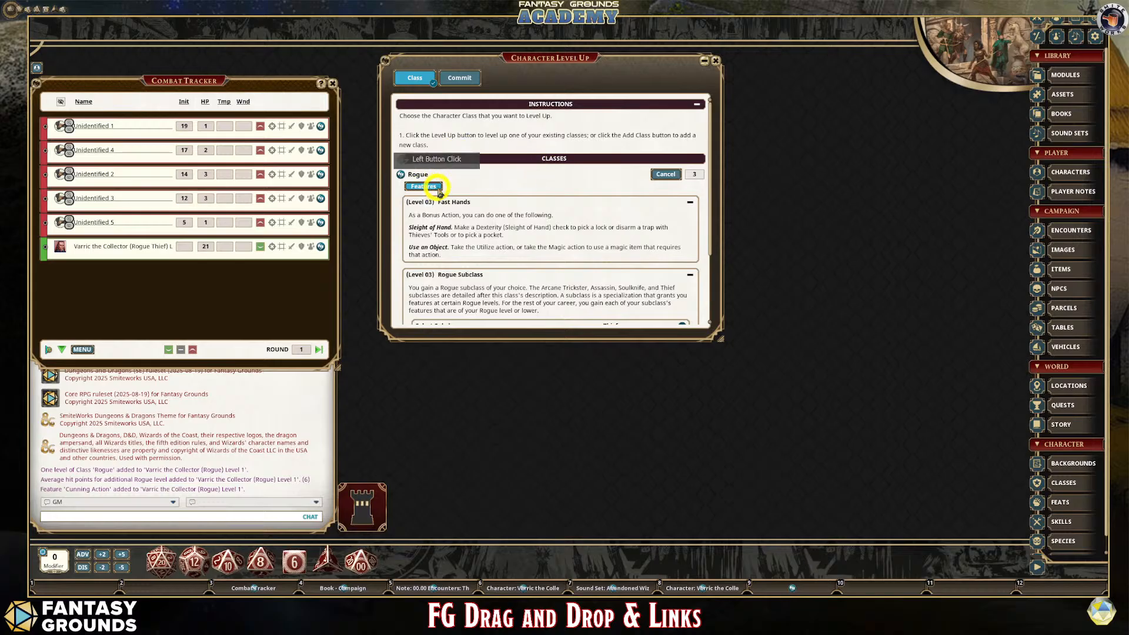
scroll(552, 258, "down", 4)
scroll(548, 264, "down", 3)
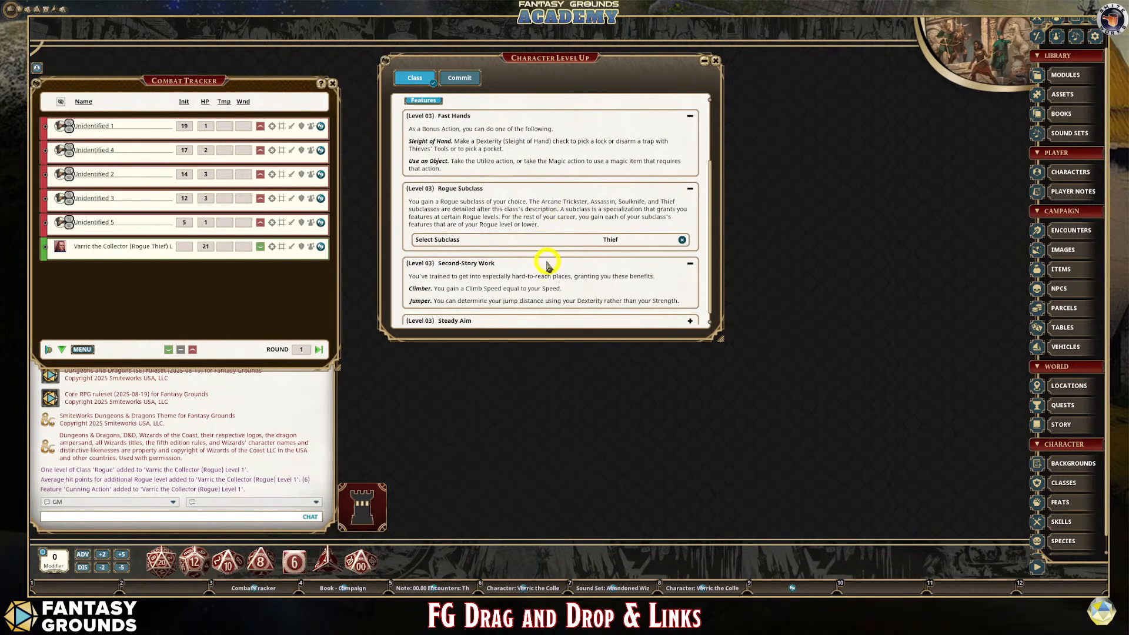
scroll(543, 250, "up", 4)
scroll(543, 246, "up", 2)
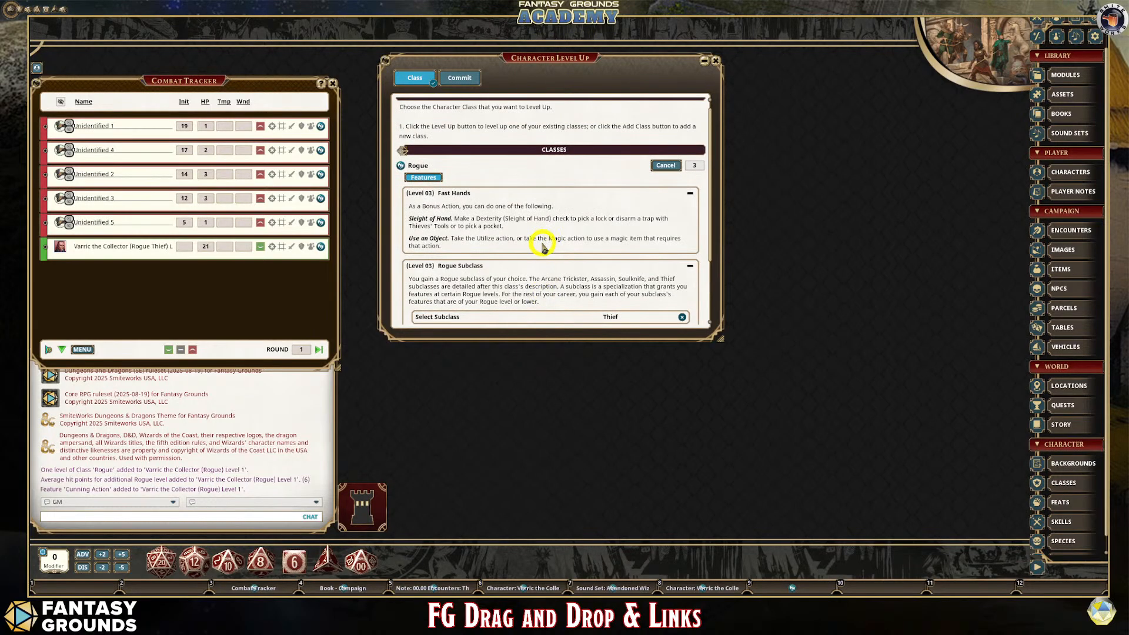
scroll(541, 244, "up", 1)
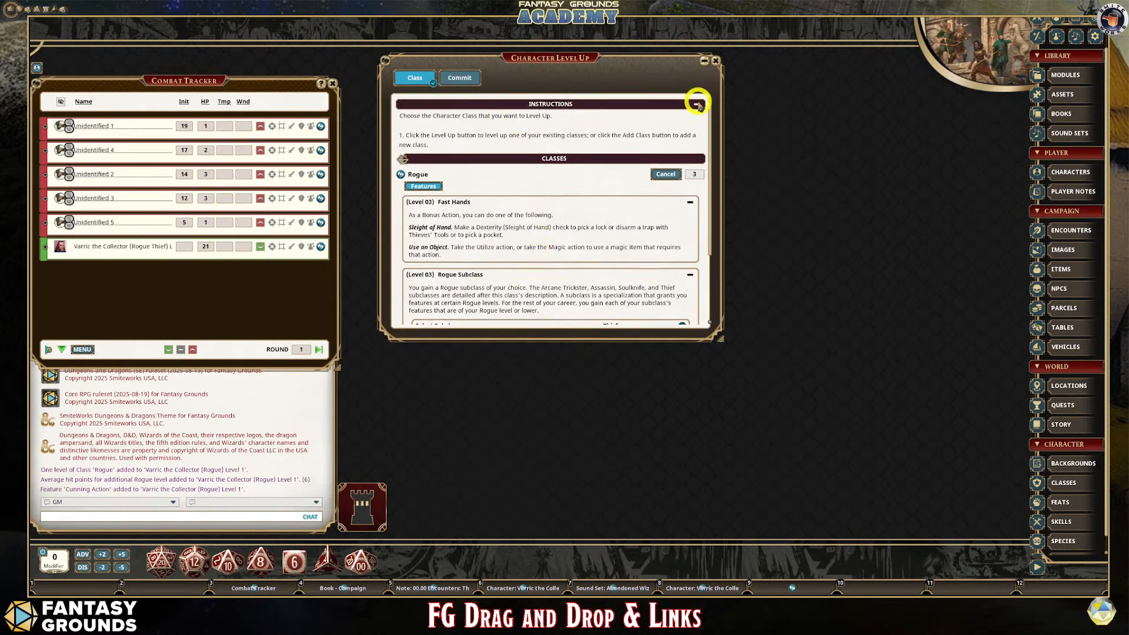
- Review the character summary for the Rogue level 3 level-up and save the changes
left_click(463, 76)
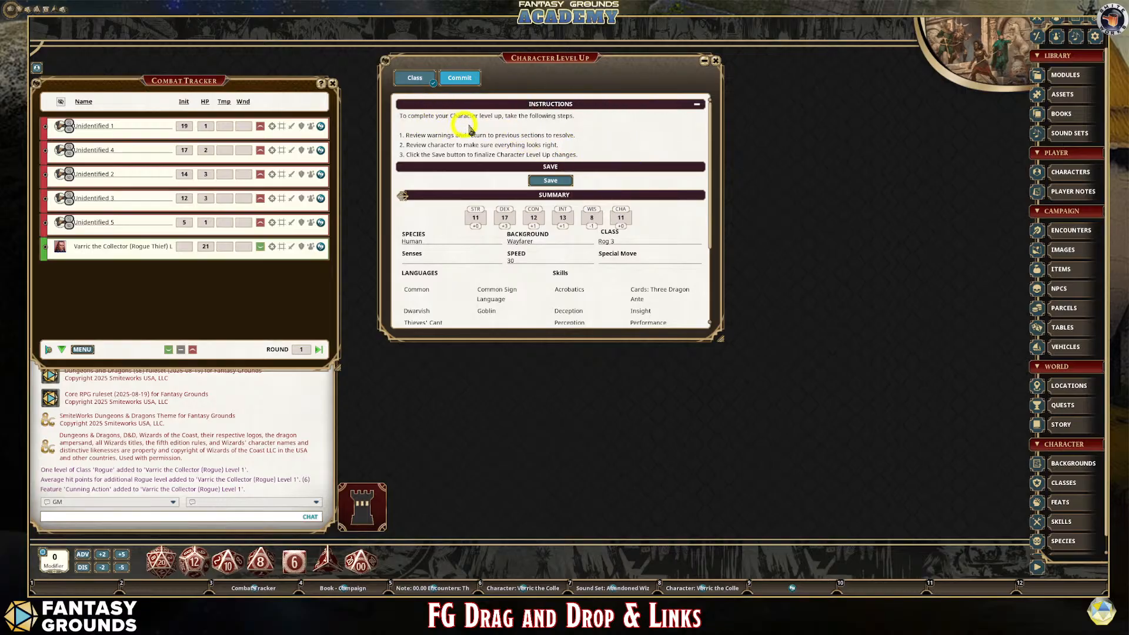
scroll(488, 188, "down", 3)
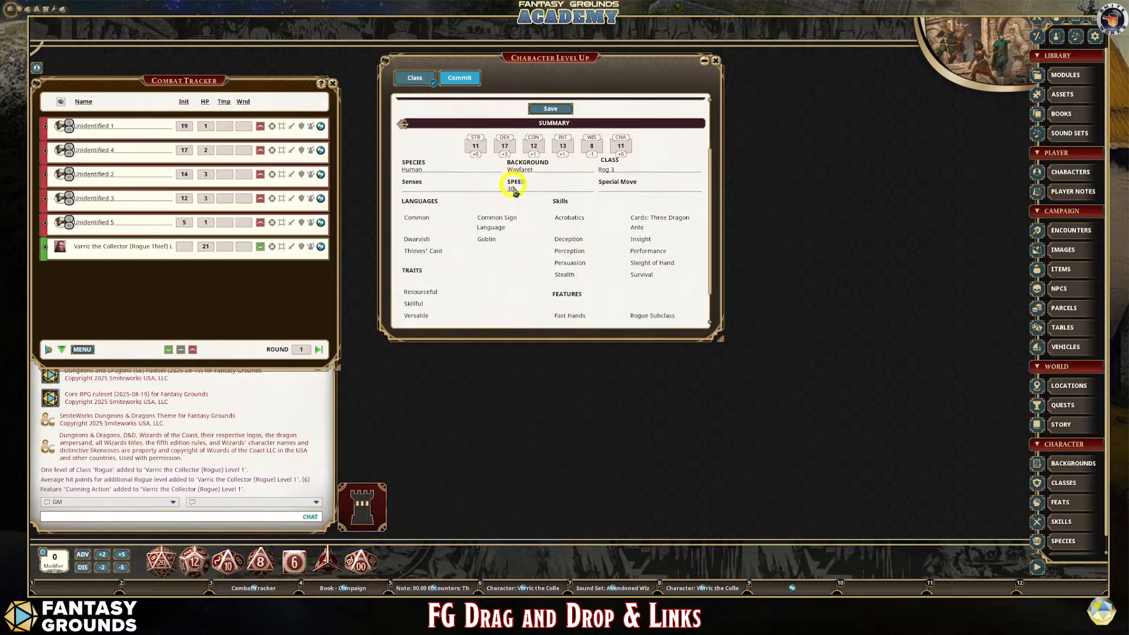
scroll(488, 221, "up", 2)
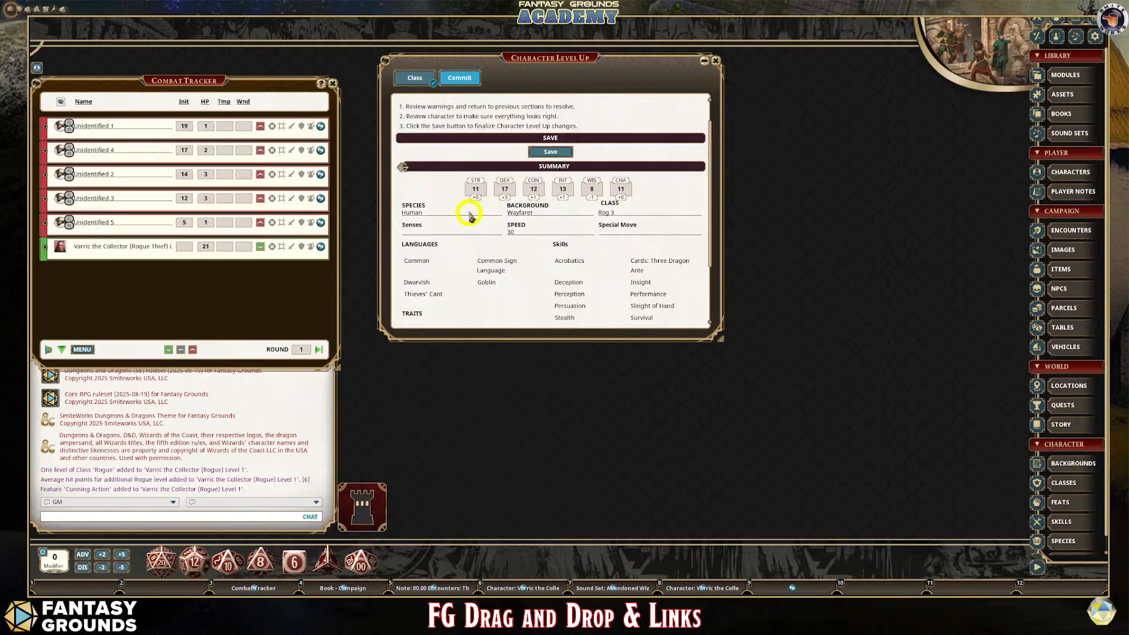
scroll(468, 217, "down", 2)
scroll(474, 202, "up", 1)
scroll(479, 218, "down", 3)
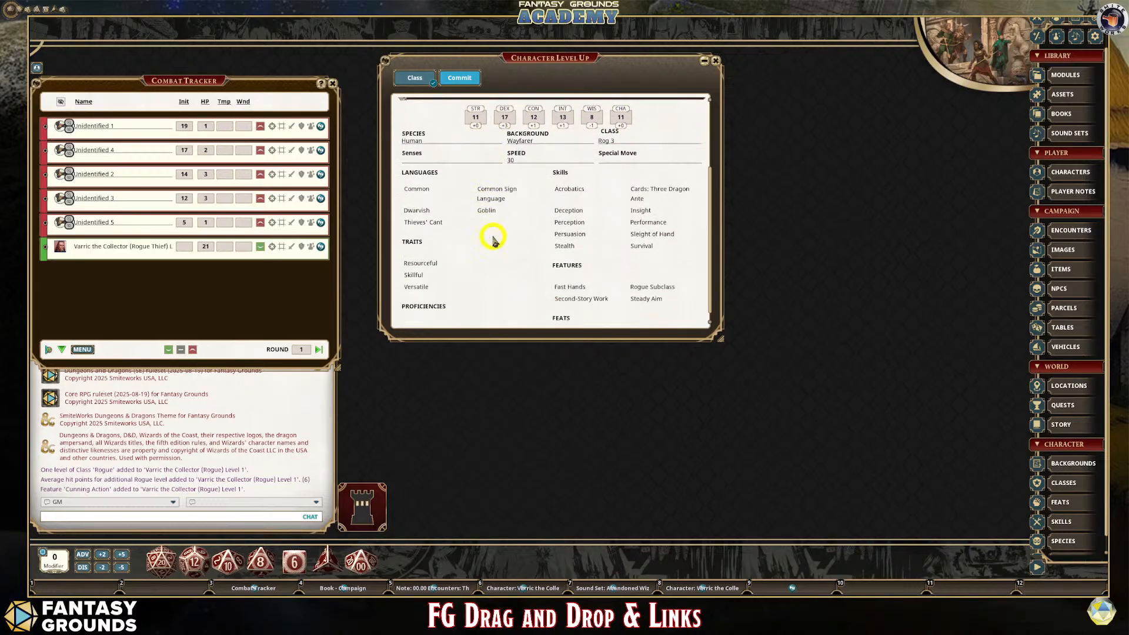
scroll(488, 227, "up", 2)
scroll(488, 222, "up", 1)
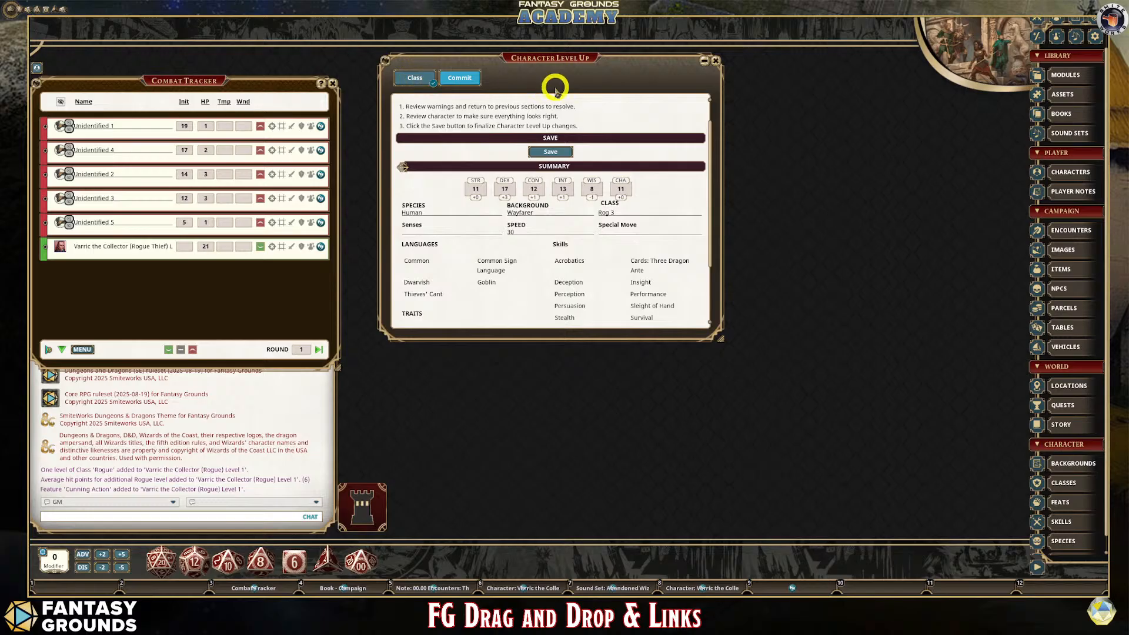
left_click(552, 153)
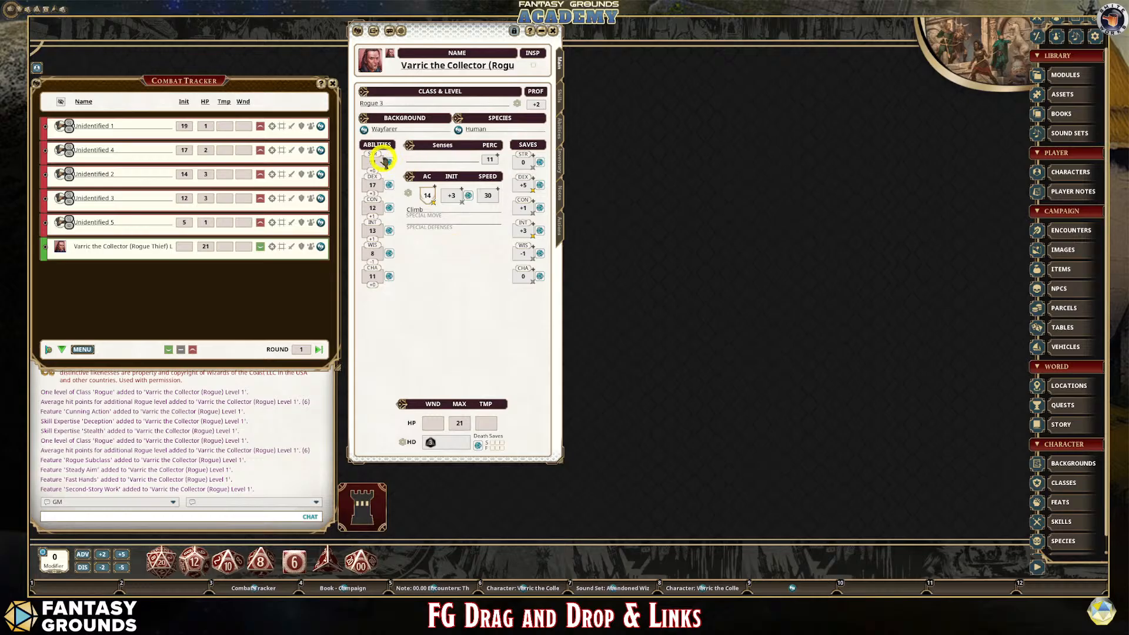
- Review the character's skills and abilities, and open and close the Thieves' Cant feature record
left_click(558, 105)
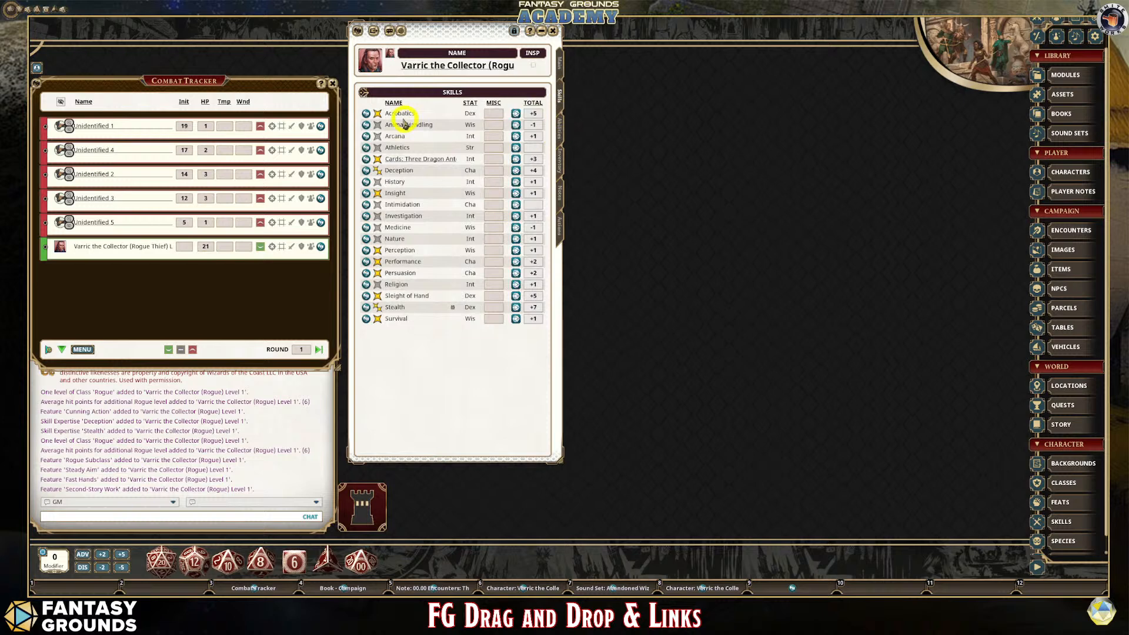
left_click(561, 125)
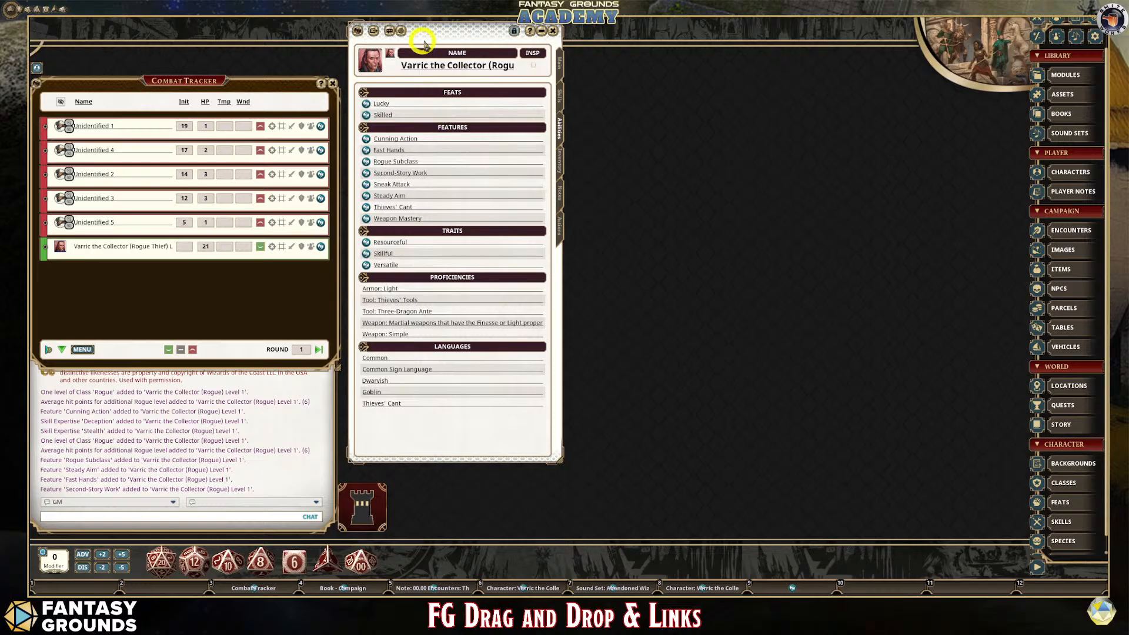
left_click(366, 207)
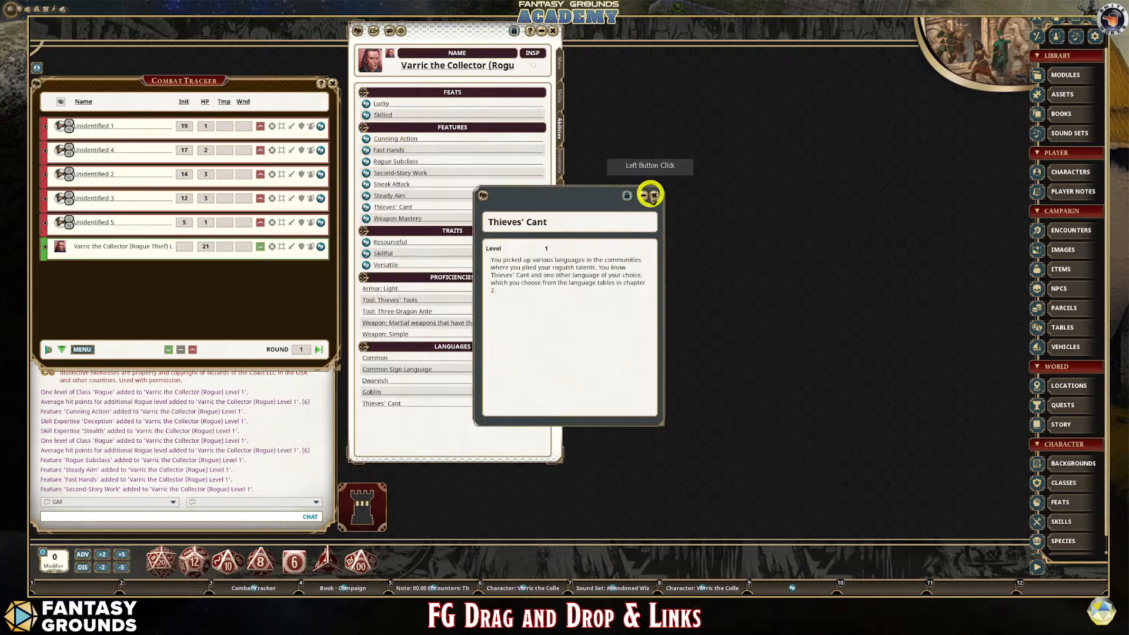
left_click(651, 192)
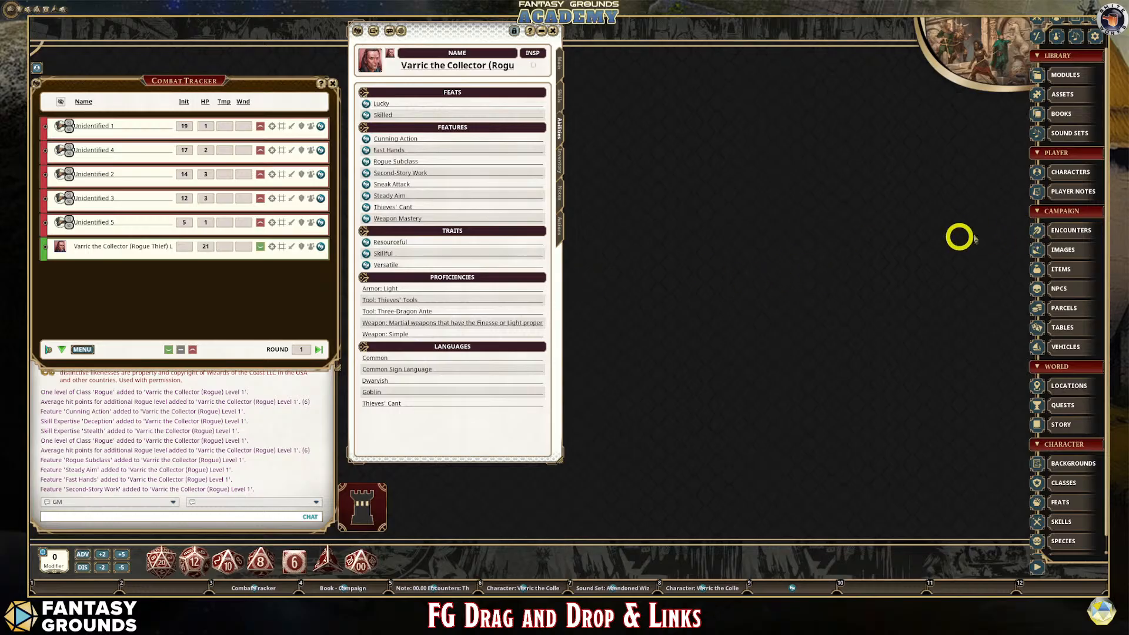
- Check the Encounters list, and browse the NPCs list and its available source groups, closing both windows
left_click(1081, 232)
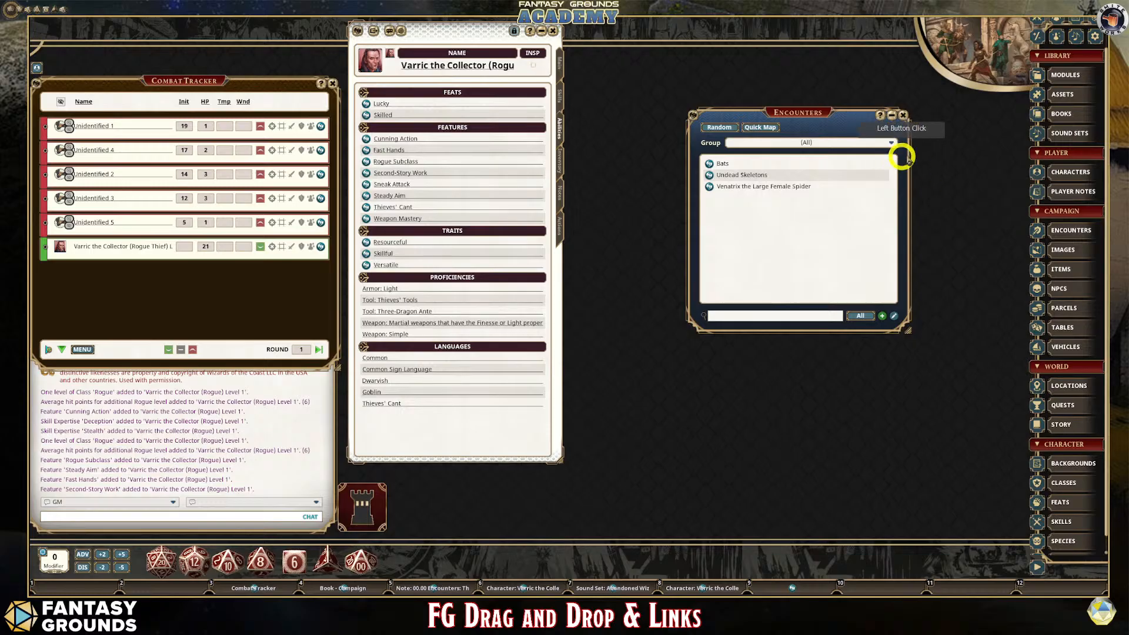
left_click(904, 115)
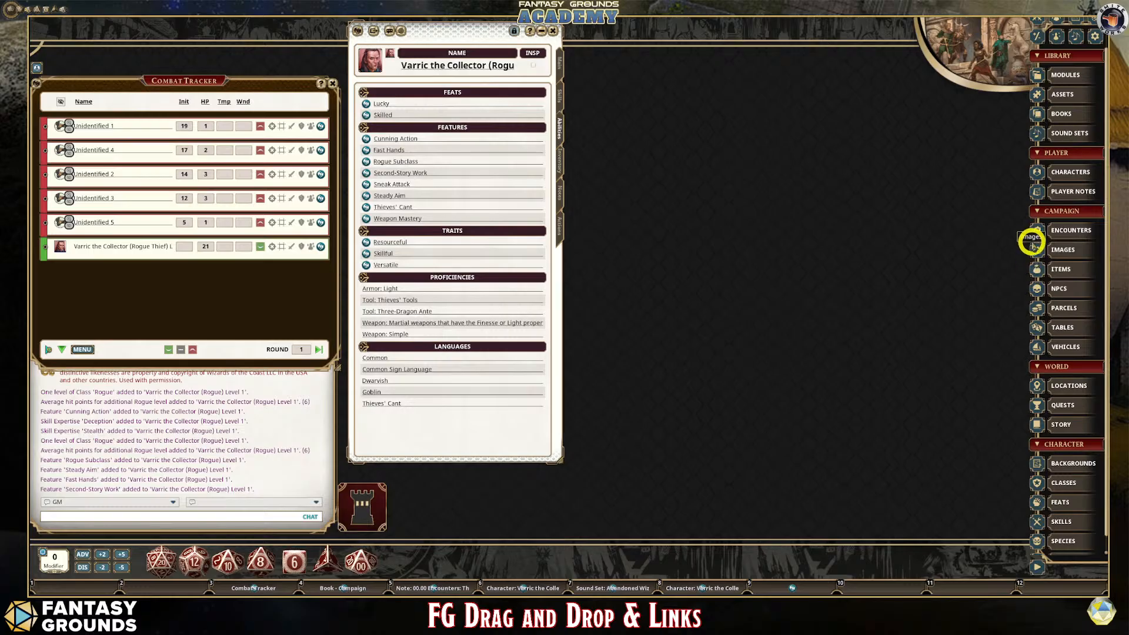
left_click(1059, 288)
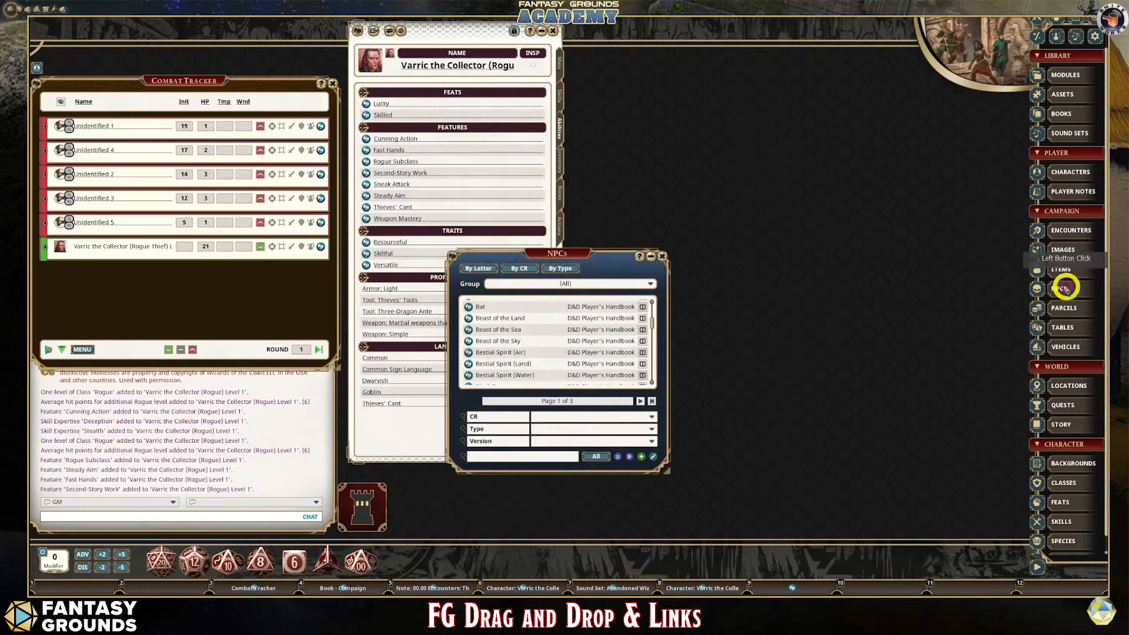
left_click_drag(553, 245, 691, 90)
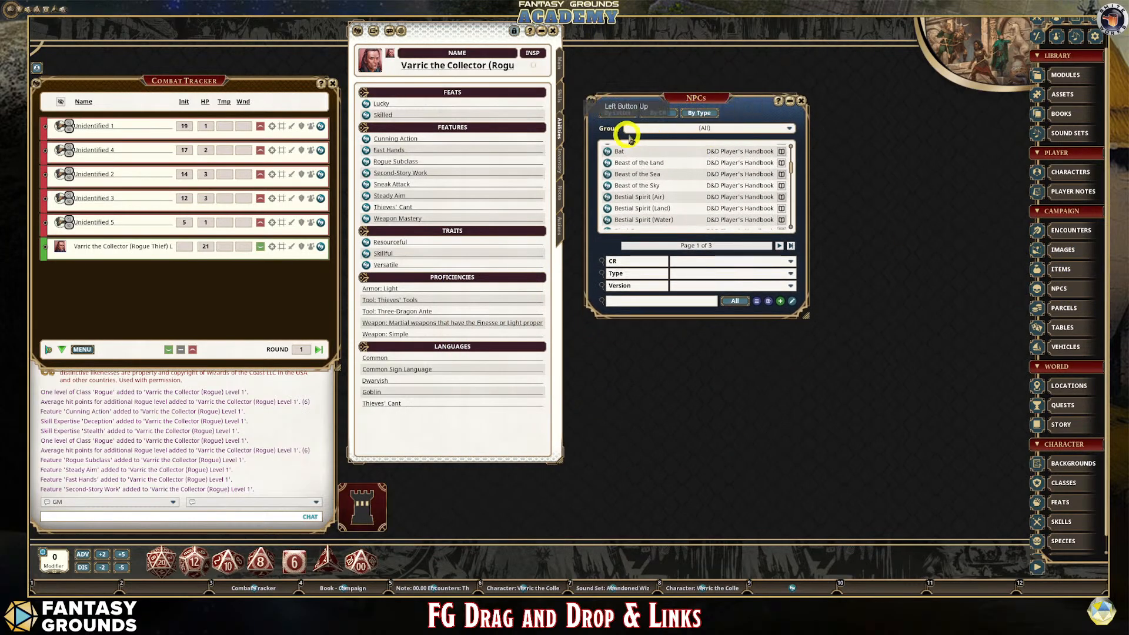
scroll(687, 194, "down", 3)
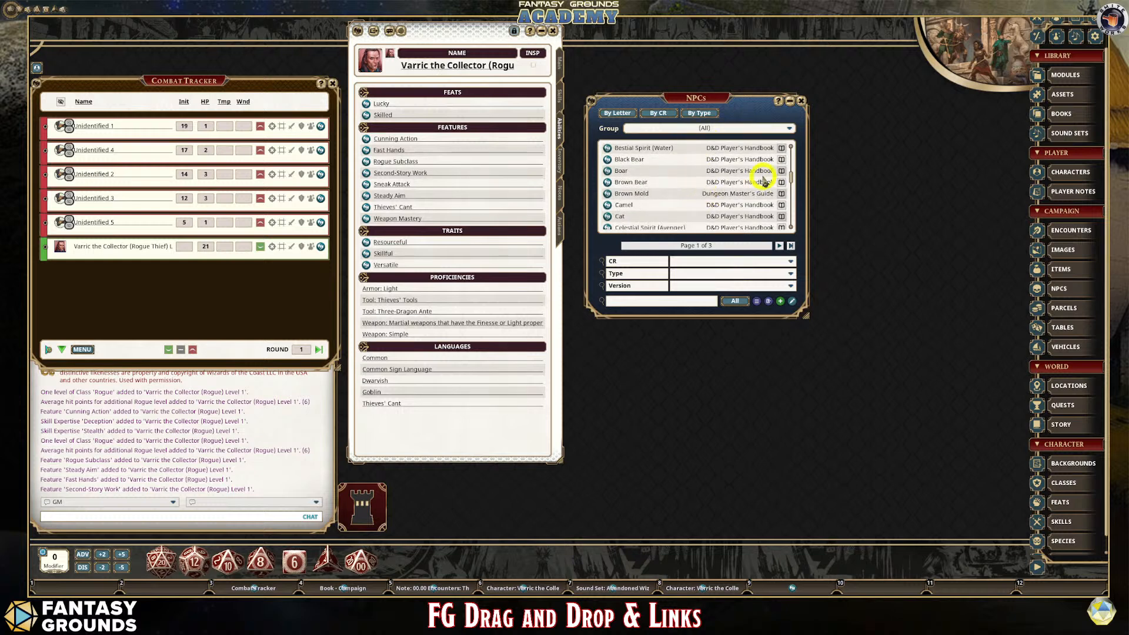
left_click_drag(791, 176, 796, 126)
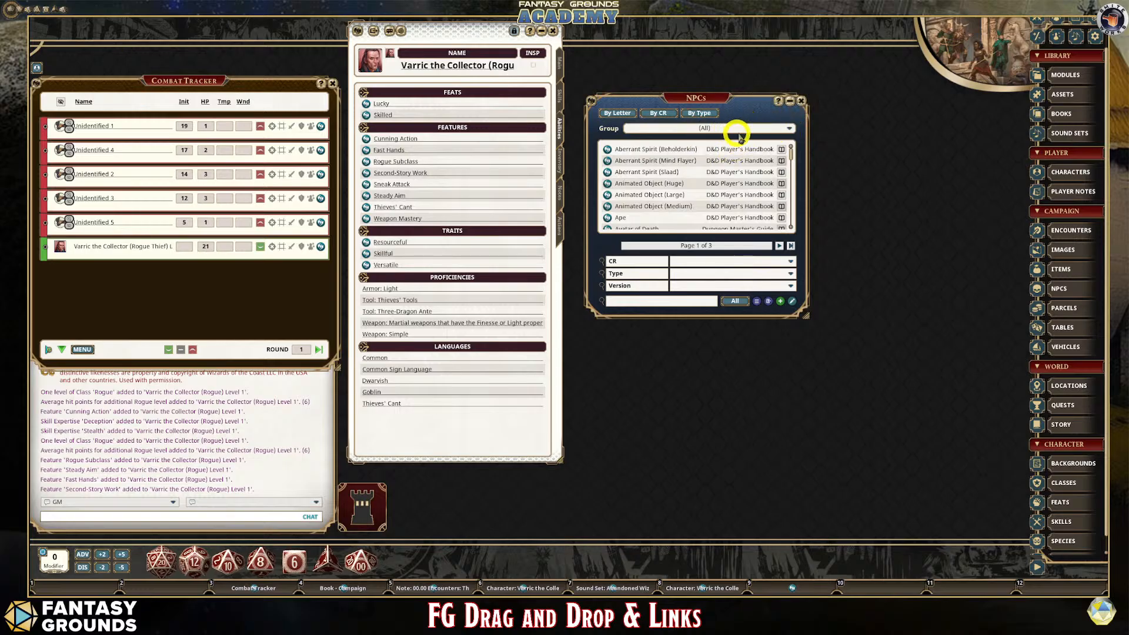
left_click(787, 128)
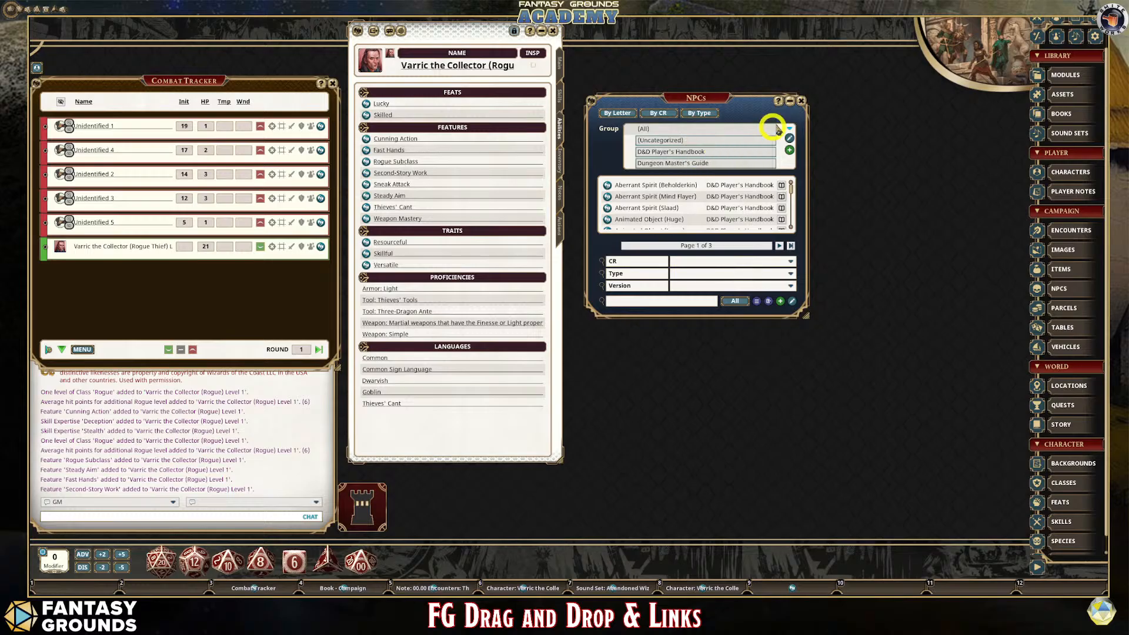
left_click(801, 106)
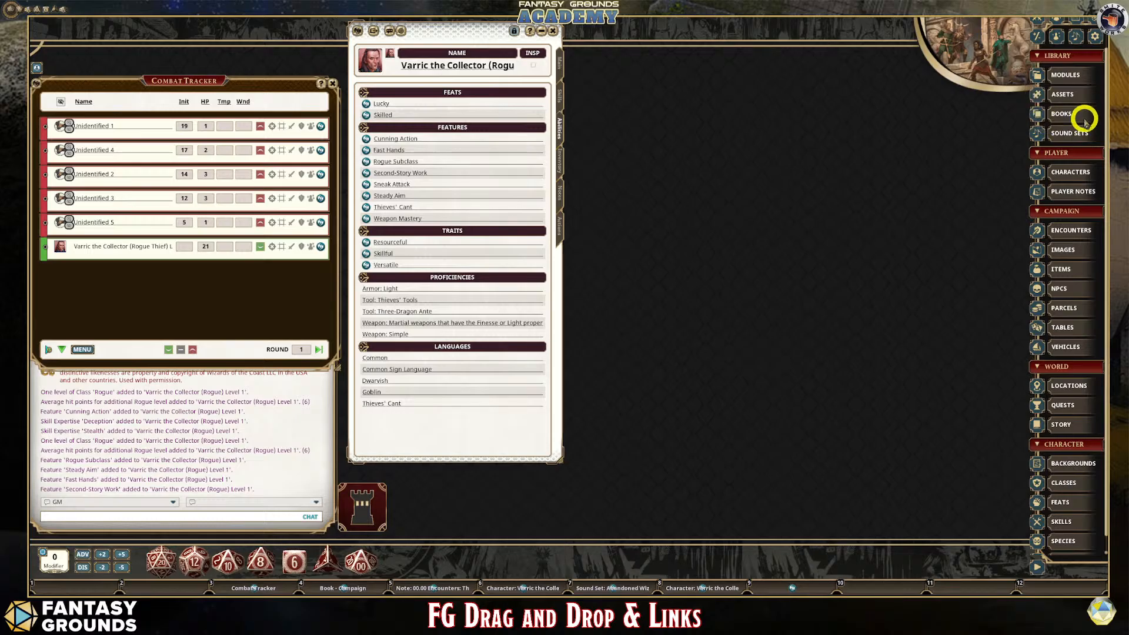
- Move the Modules window clear of the character sheet and search Module Activation for Monster
left_click(1070, 79)
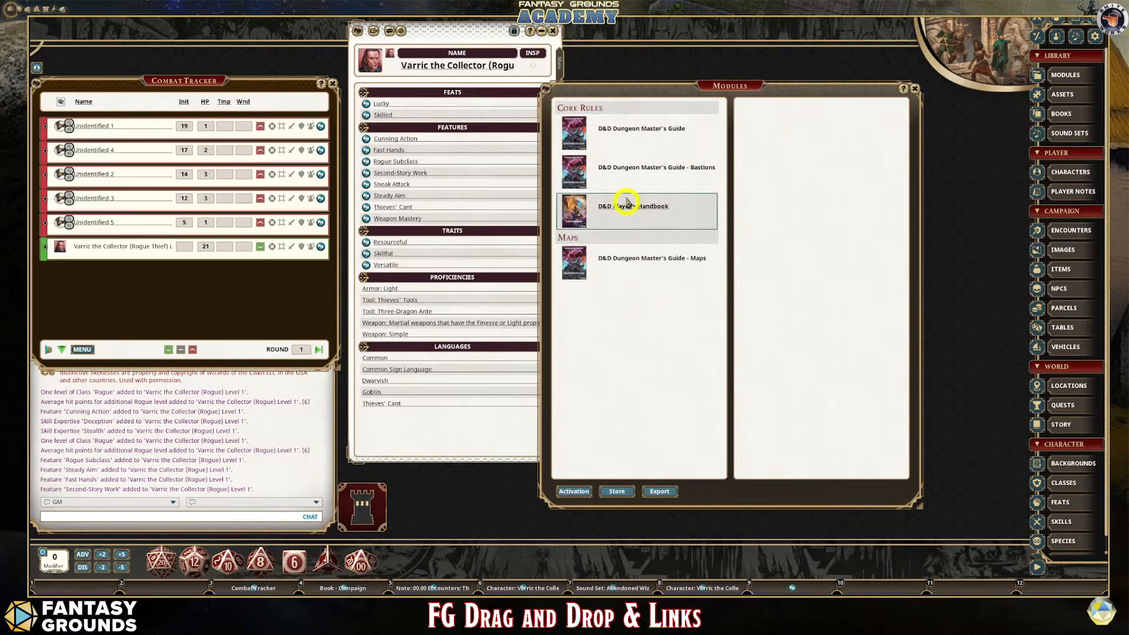
left_click_drag(717, 90, 762, 54)
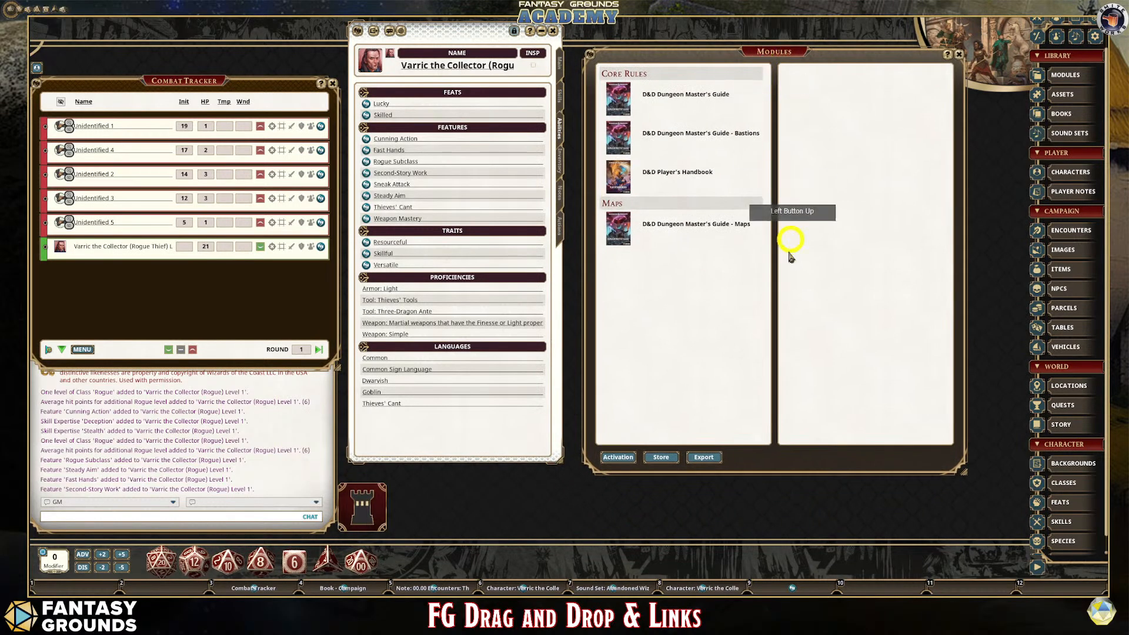
left_click(619, 457)
left_click(555, 460)
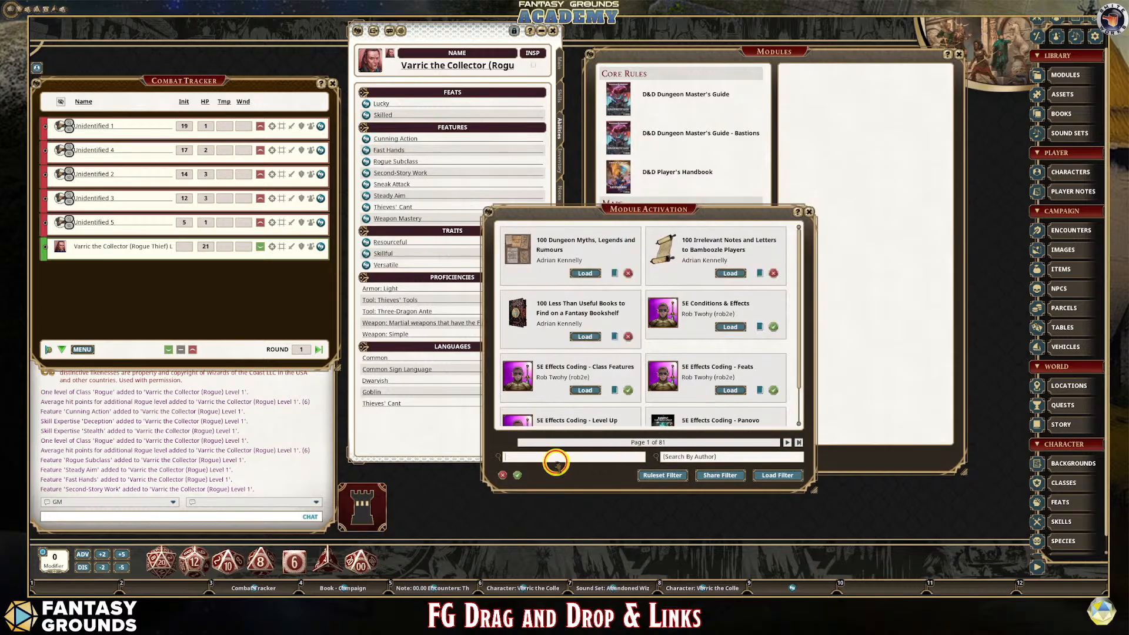
type("Monster")
key("Return")
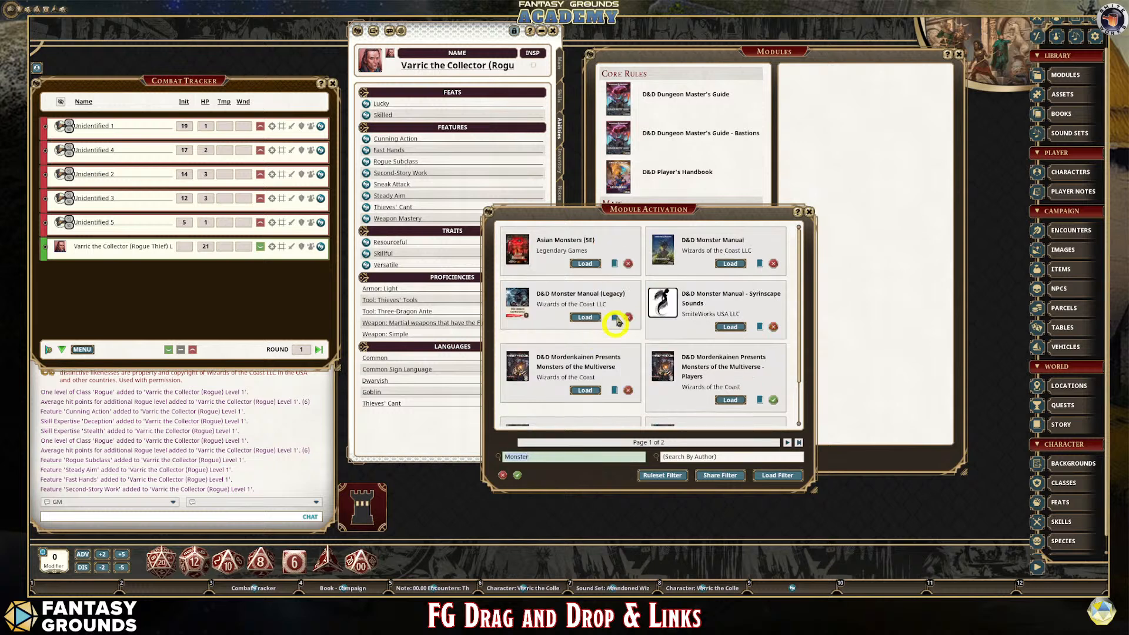
- Load the D&D Monster Manual module, view its contents in the Modules window, and close the module windows
scroll(687, 361, "down", 1)
scroll(697, 348, "up", 1)
left_click(734, 266)
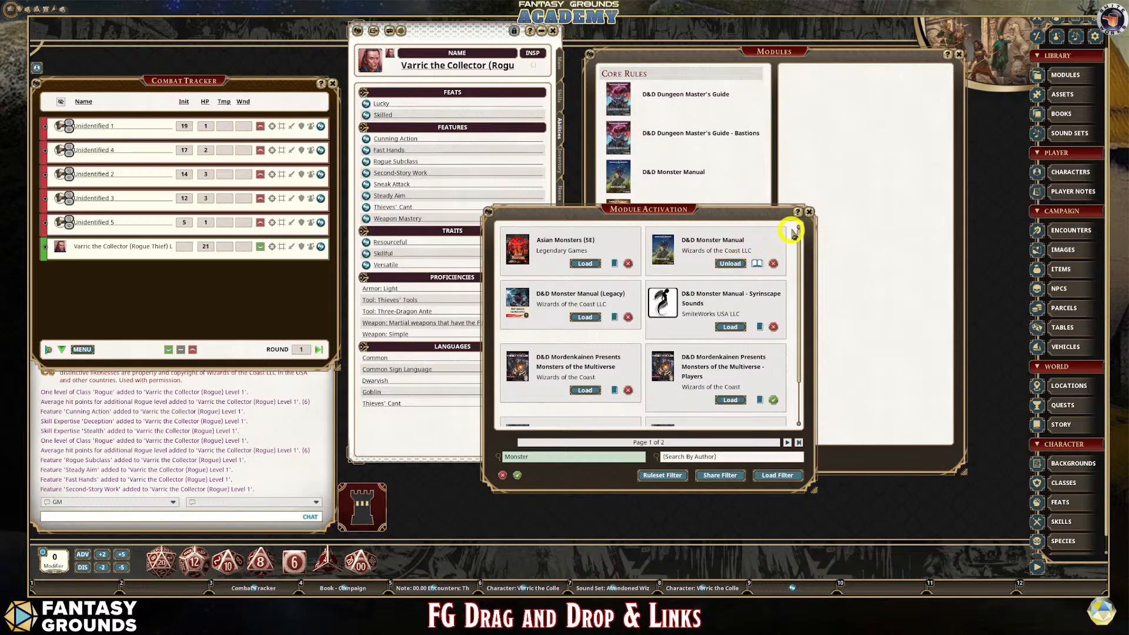
left_click(811, 213)
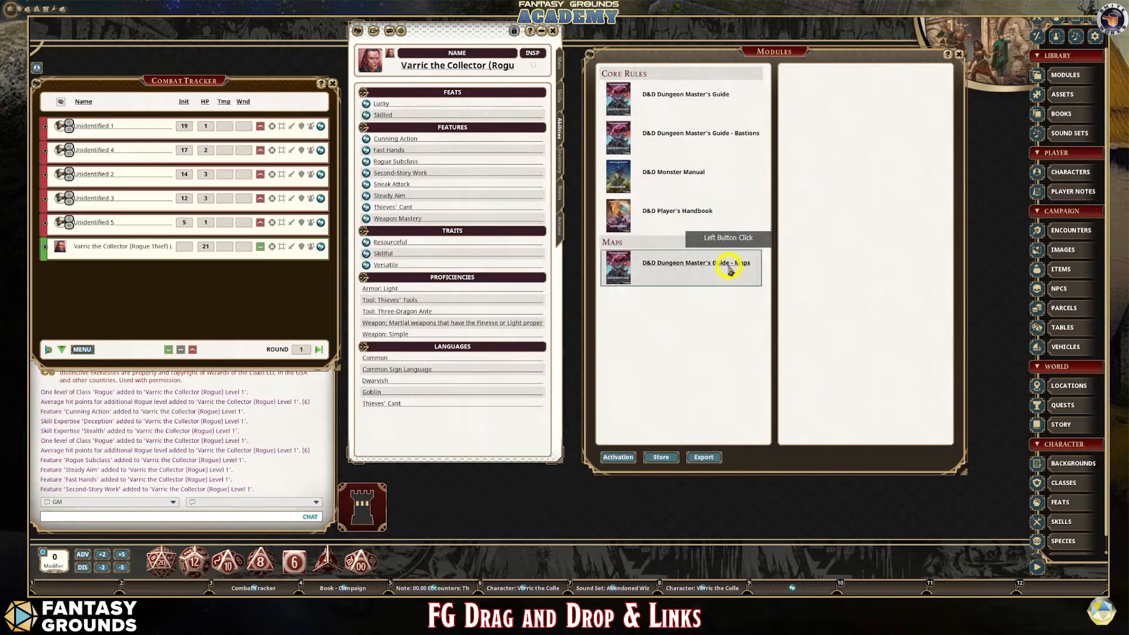
left_click(680, 179)
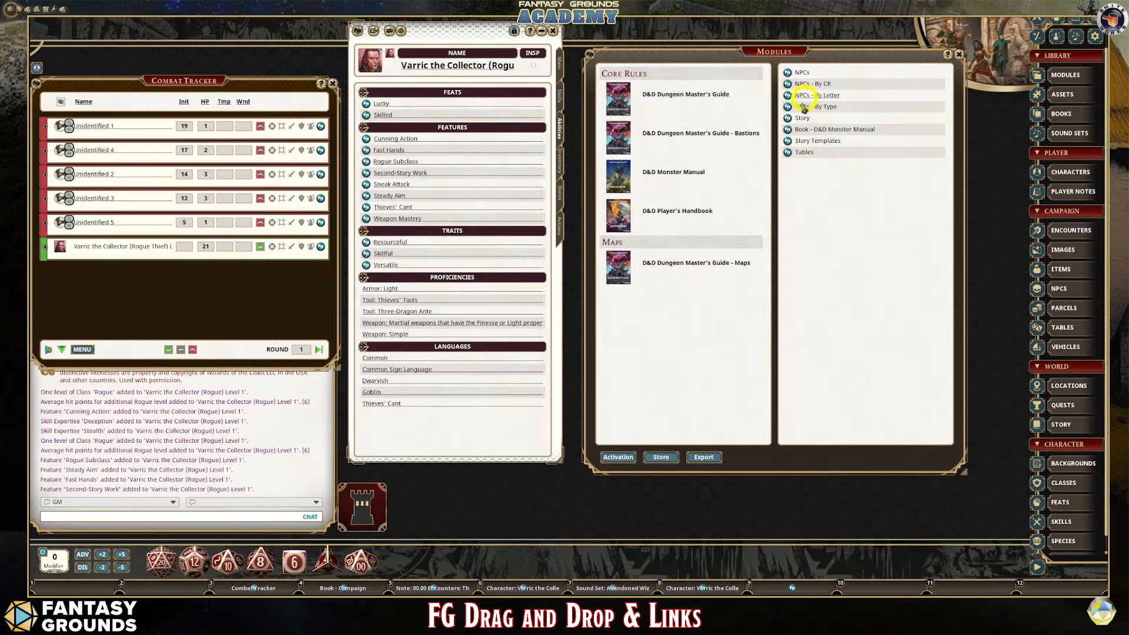
left_click(962, 64)
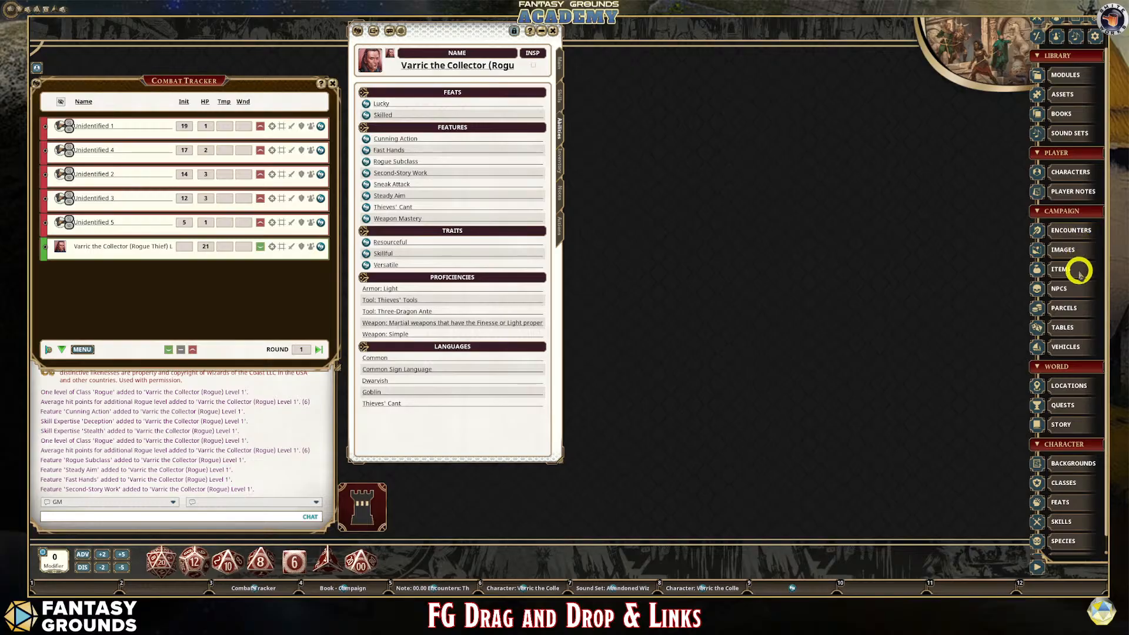
- Reopen the NPCs list and move its window higher on the desktop
left_click(1080, 289)
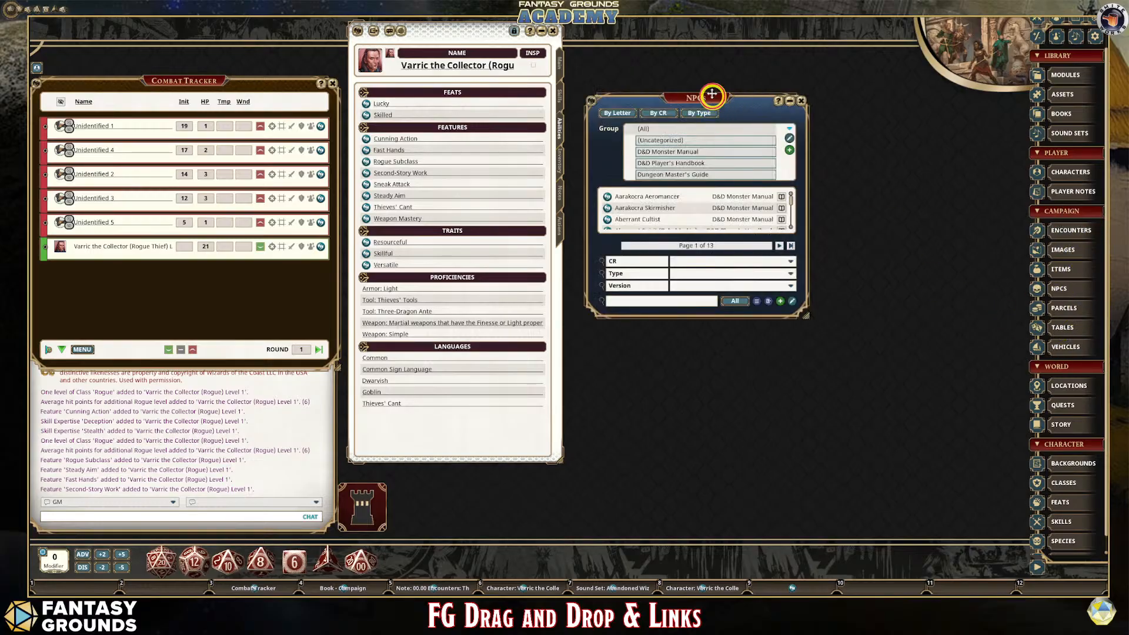
left_click_drag(717, 101, 703, 71)
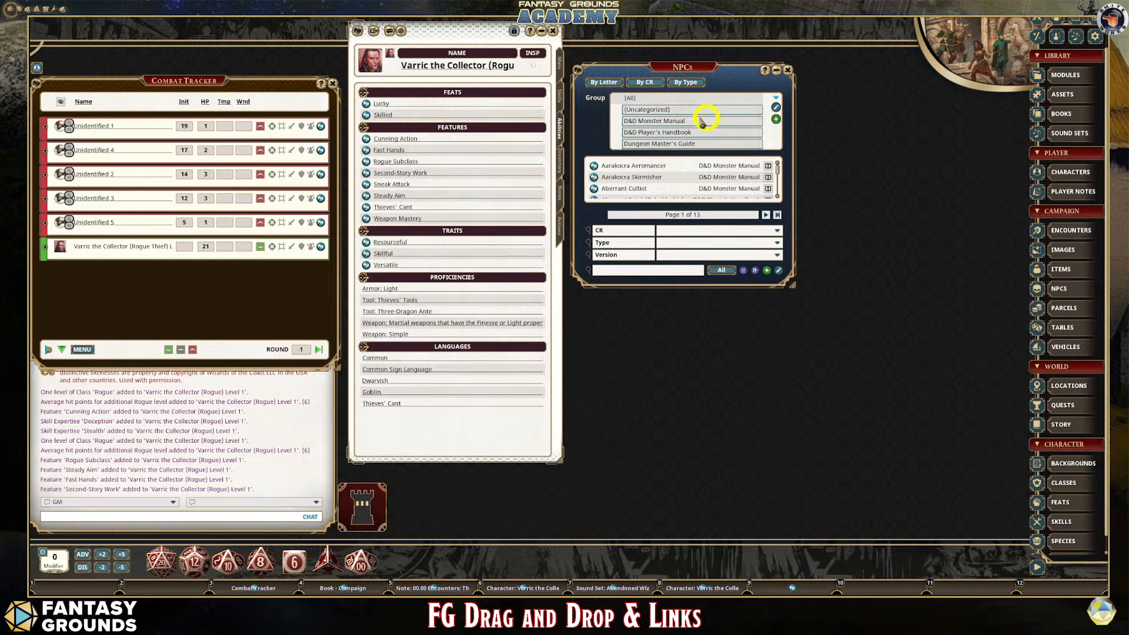
- Filter the NPC list to the D&D Monster Manual group and look through its entries
left_click(650, 120)
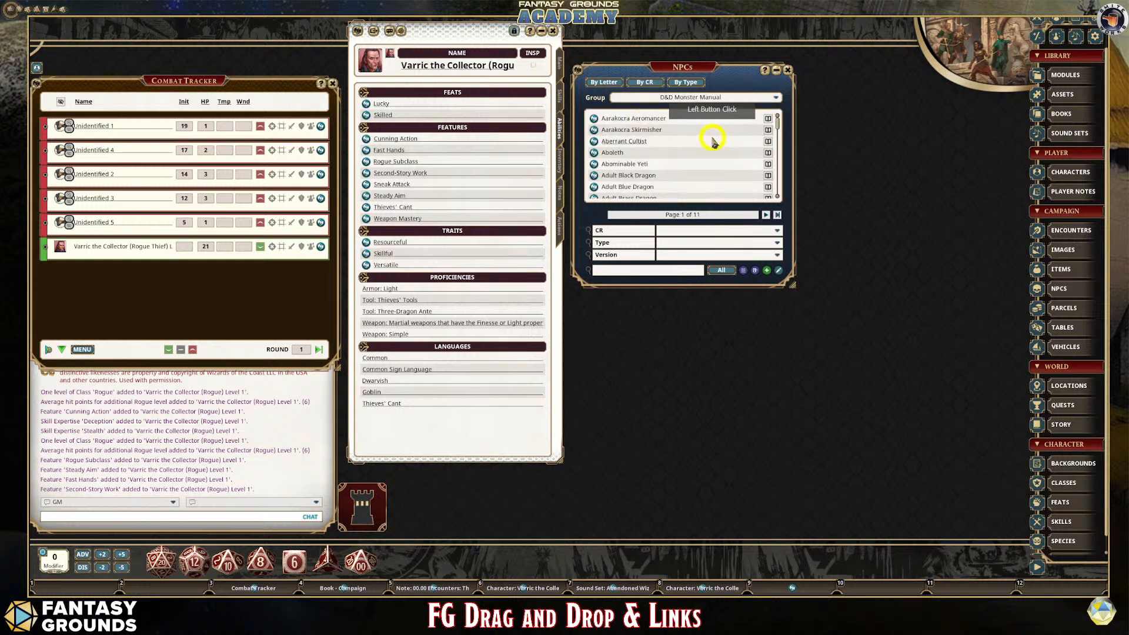
scroll(712, 151, "down", 2)
scroll(712, 151, "up", 2)
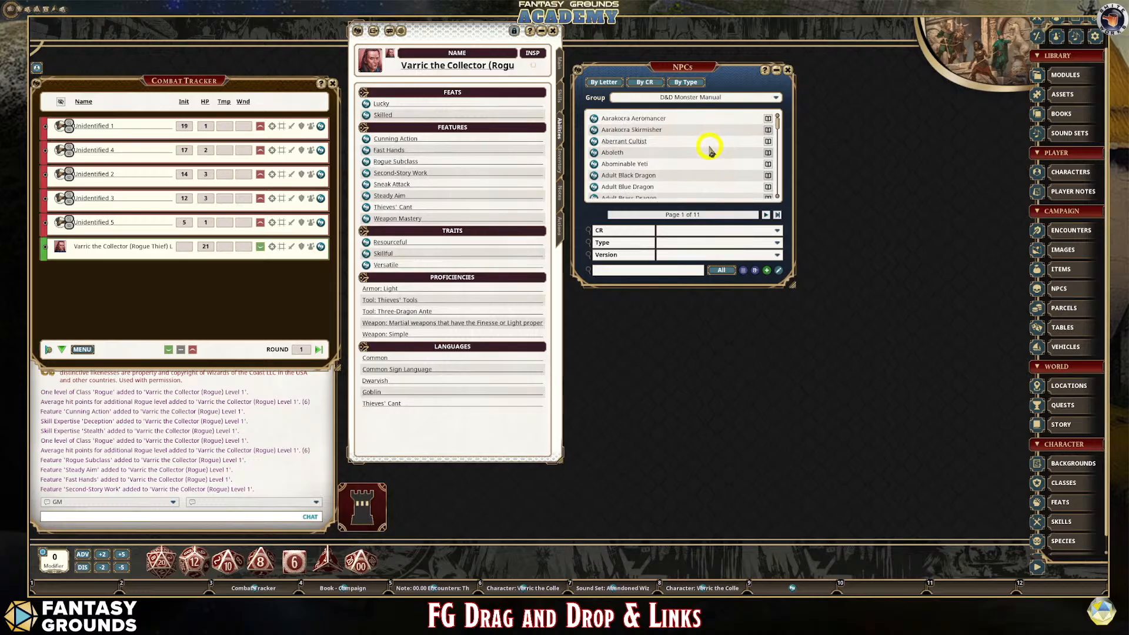
scroll(706, 168, "down", 2)
scroll(704, 170, "up", 2)
scroll(704, 170, "down", 2)
scroll(704, 169, "up", 2)
- Add a new NPC group and rename it "My Custom NPCs"
left_click(775, 97)
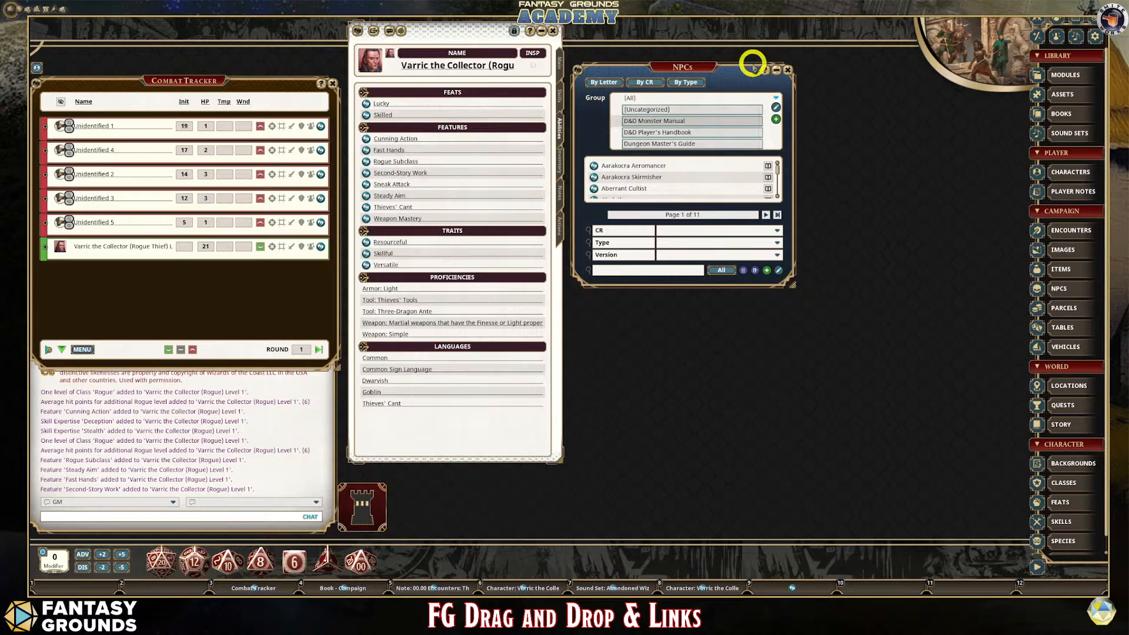
left_click(778, 120)
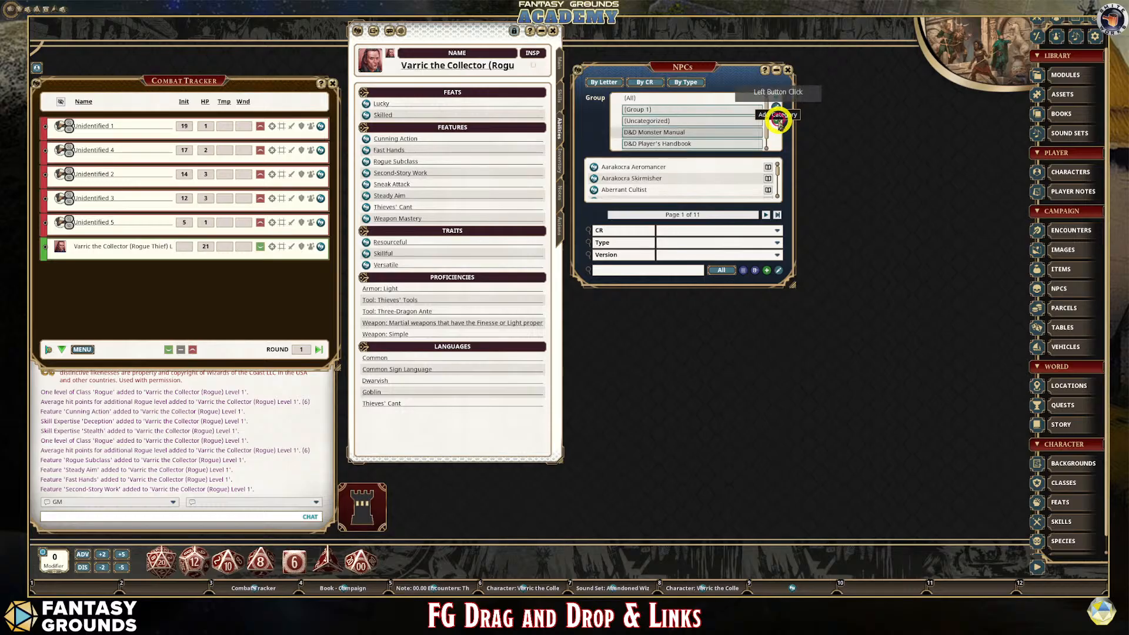
left_click(700, 111)
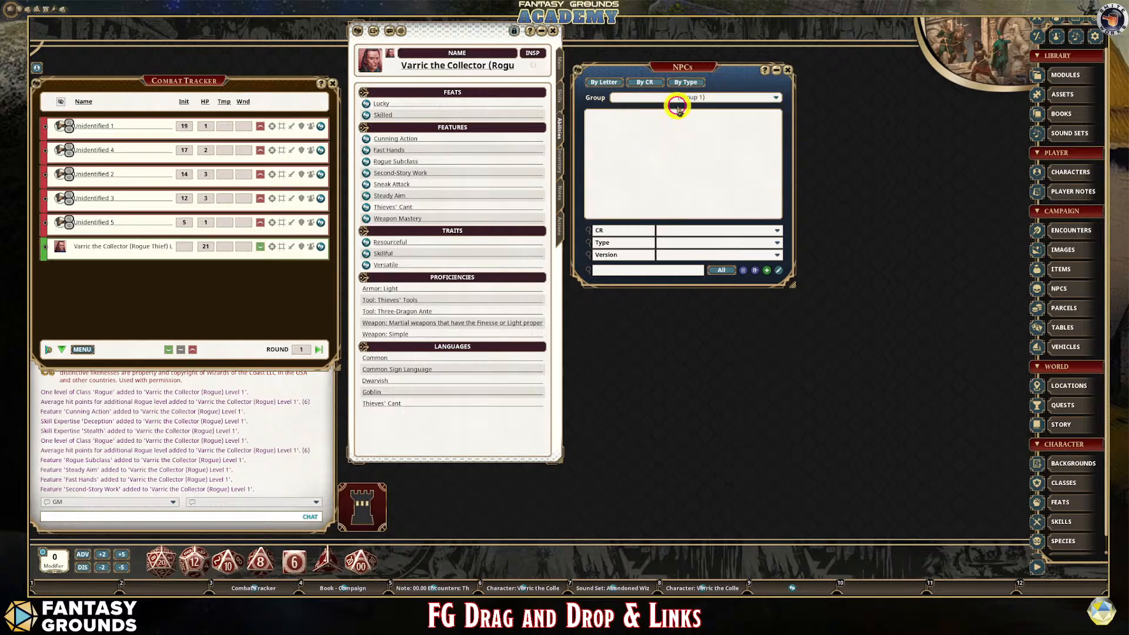
left_click(777, 99)
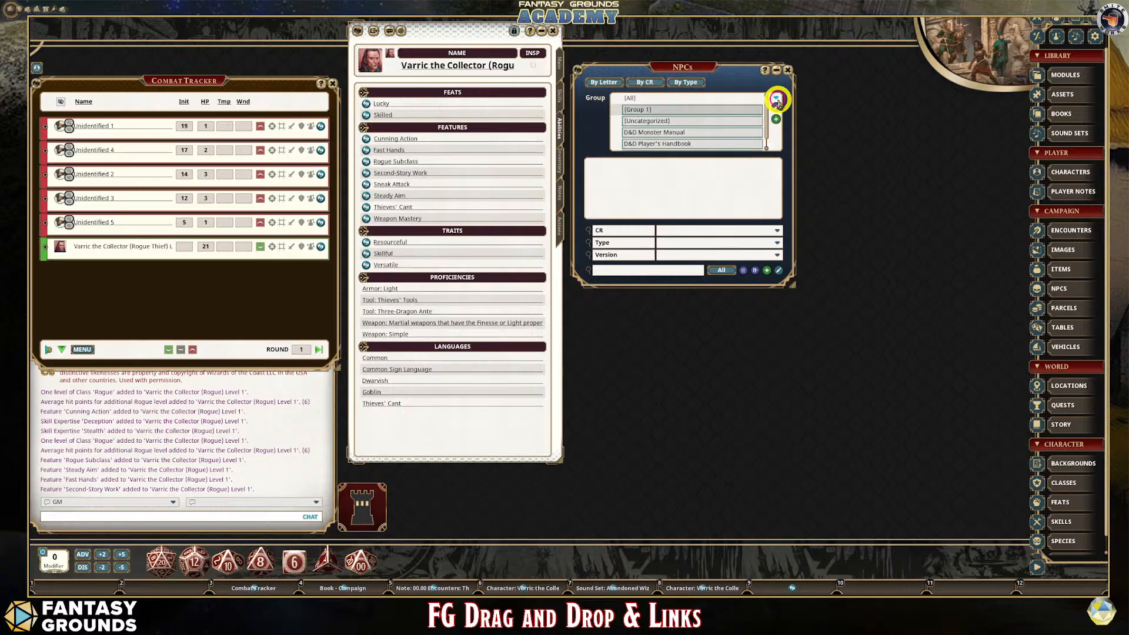
left_click(778, 109)
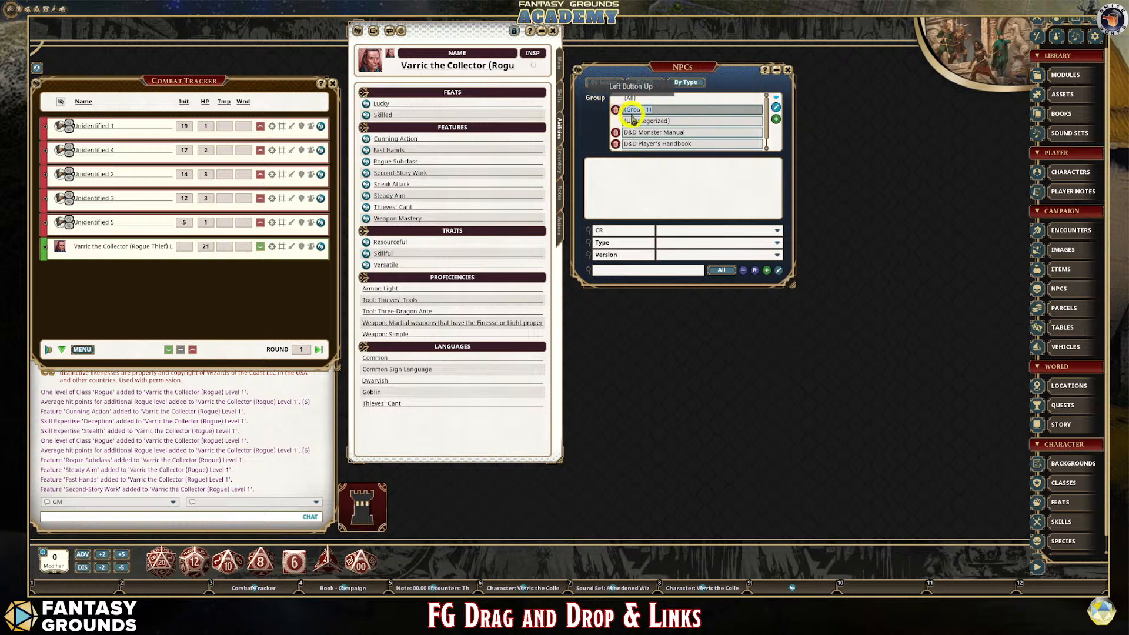
type("My Custom NP")
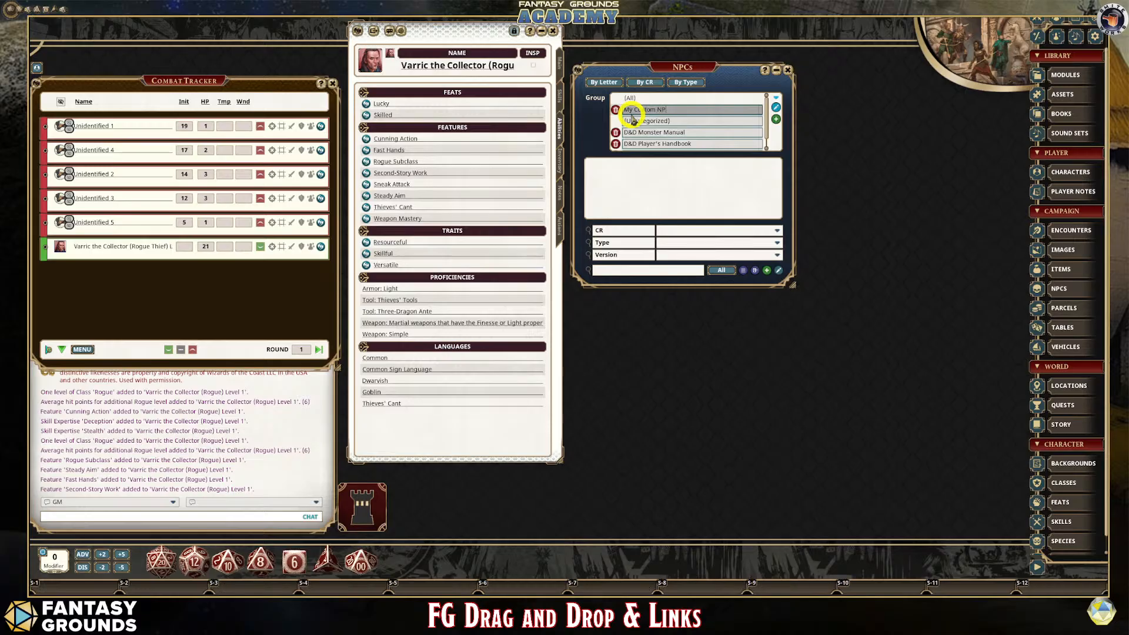
type("Cs")
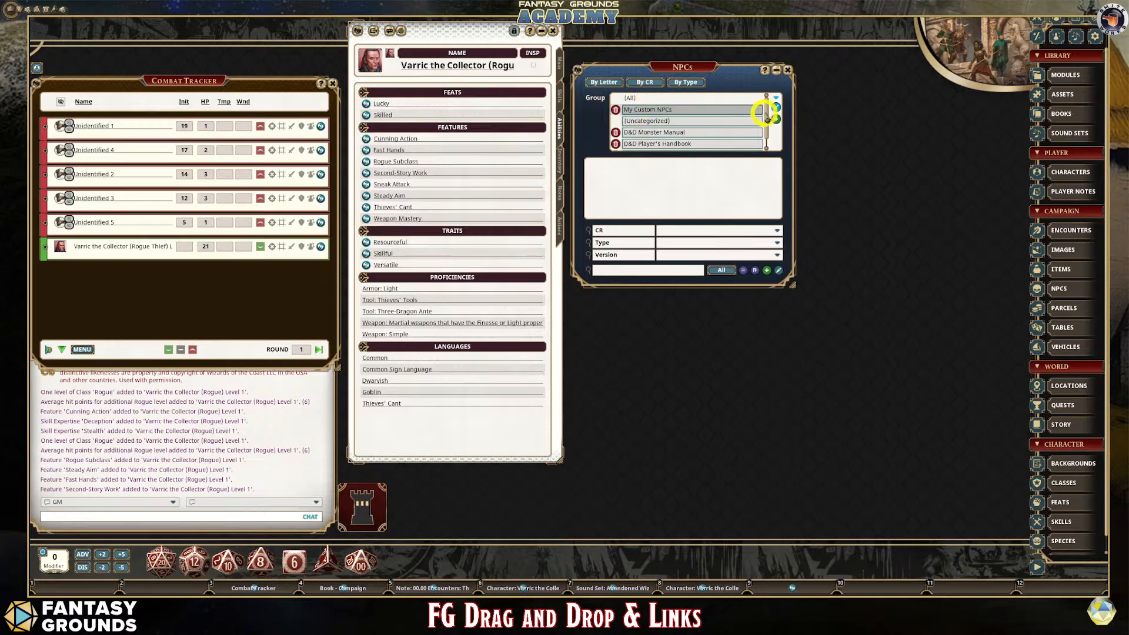
left_click(777, 110)
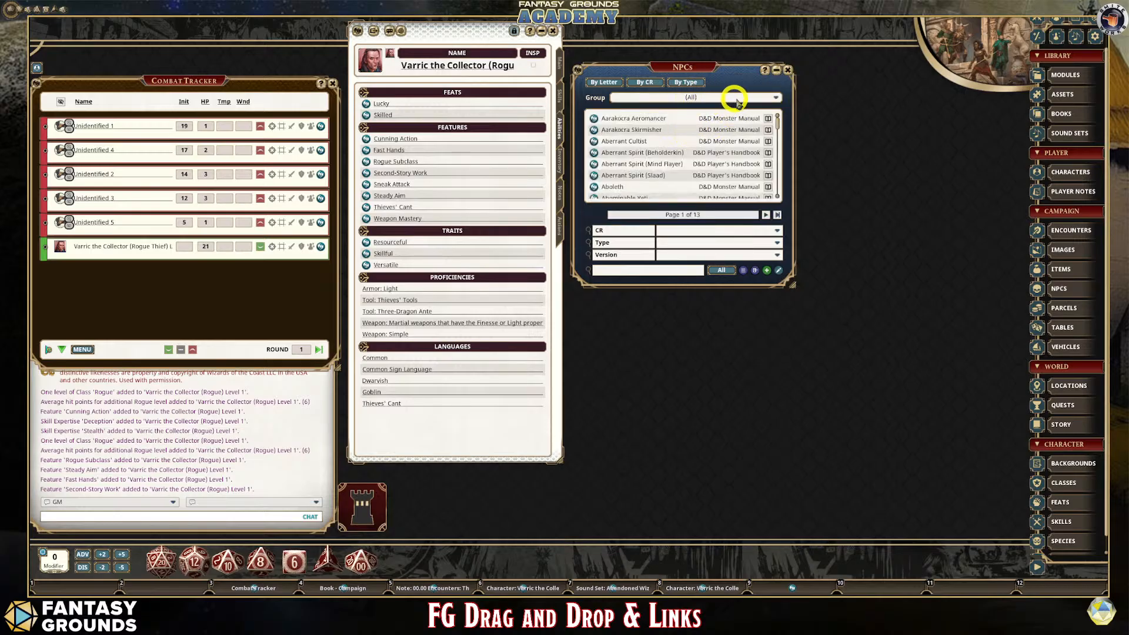
- Display the contents of the My Custom NPCs group in the NPC list
left_click(768, 97)
scroll(703, 127, "down", 1)
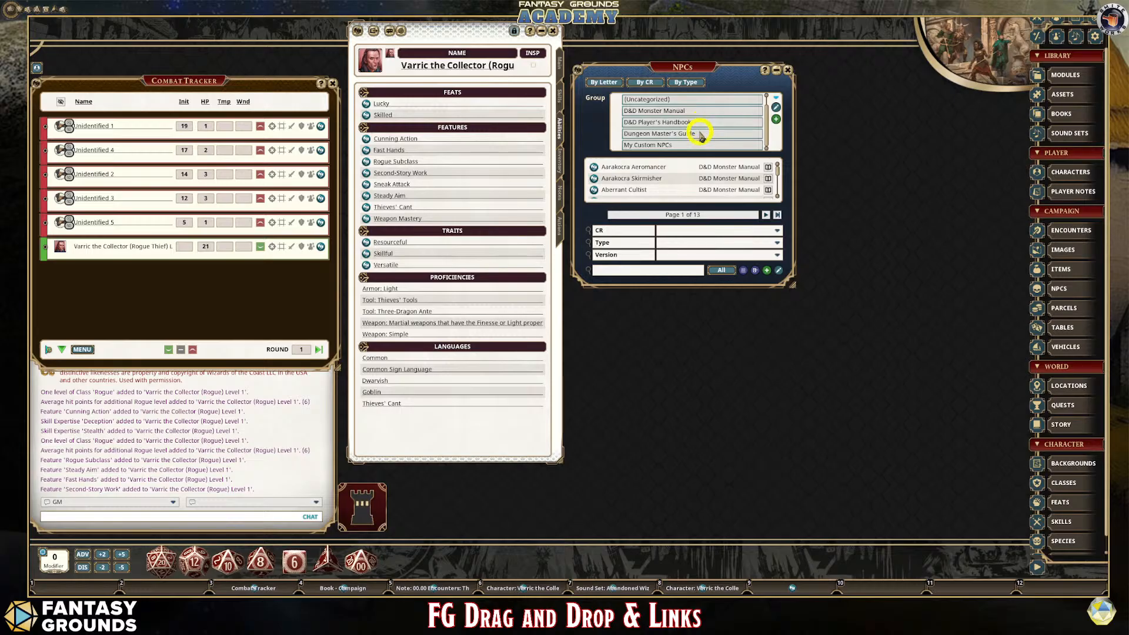
left_click(655, 146)
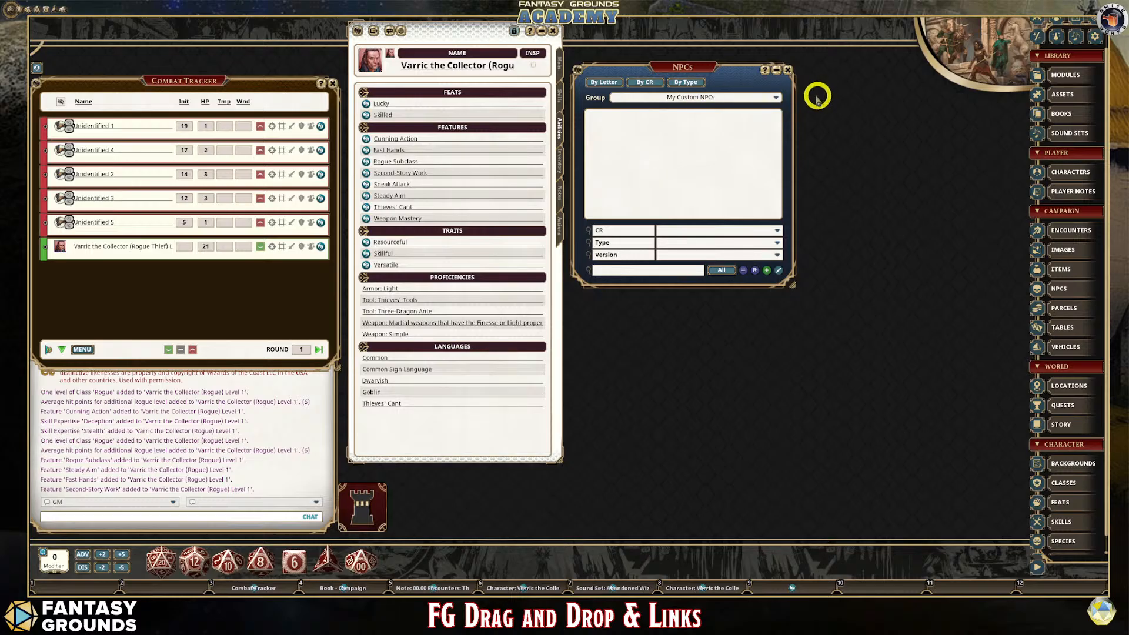
- Find Animated Armor in the D&D Monster Manual group, open its record to view the stats, and close it
left_click(775, 97)
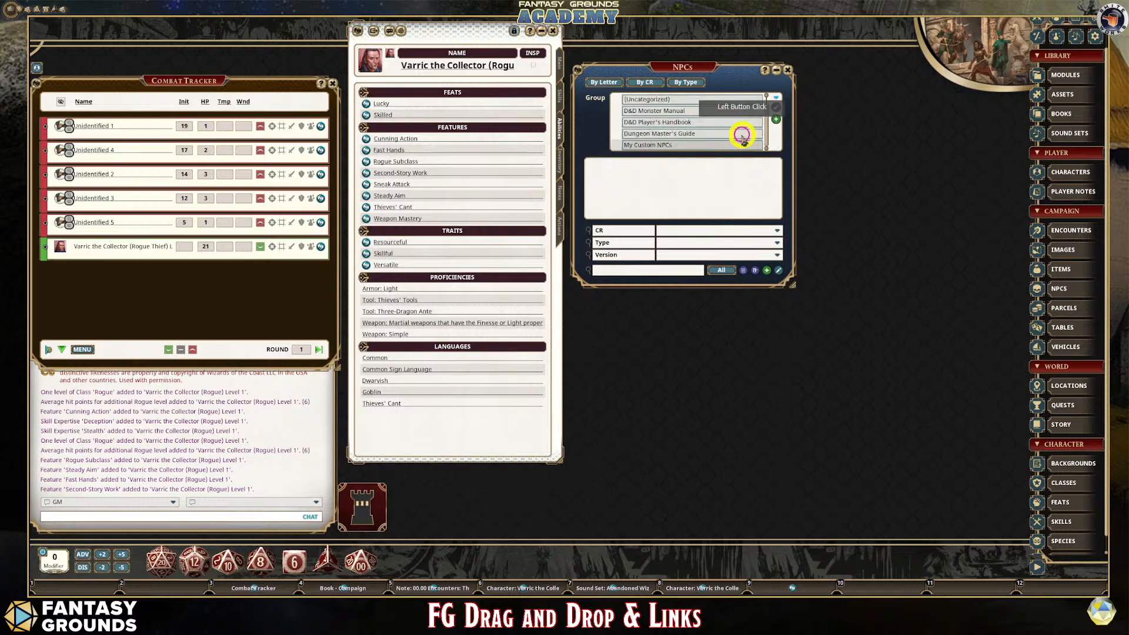
left_click(687, 113)
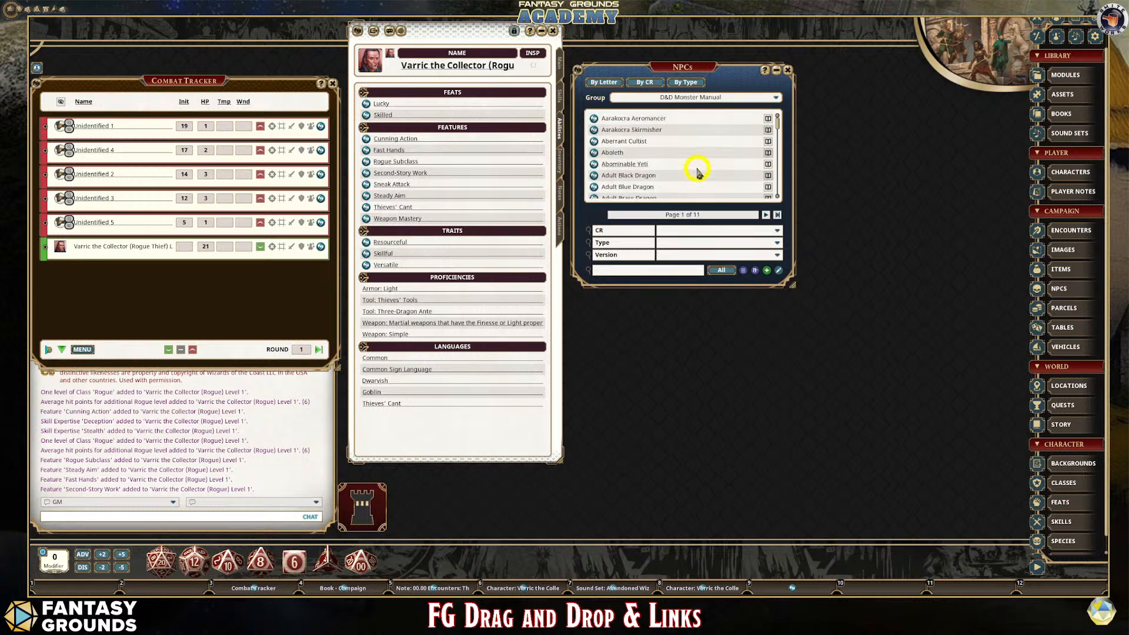
scroll(699, 171, "down", 5)
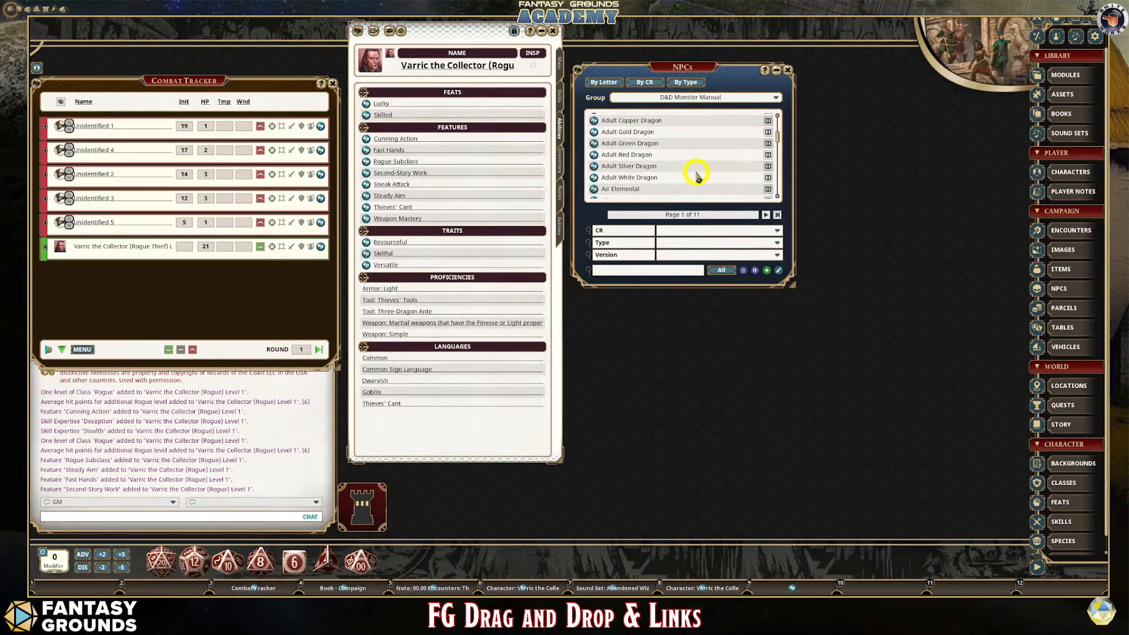
scroll(698, 172, "down", 4)
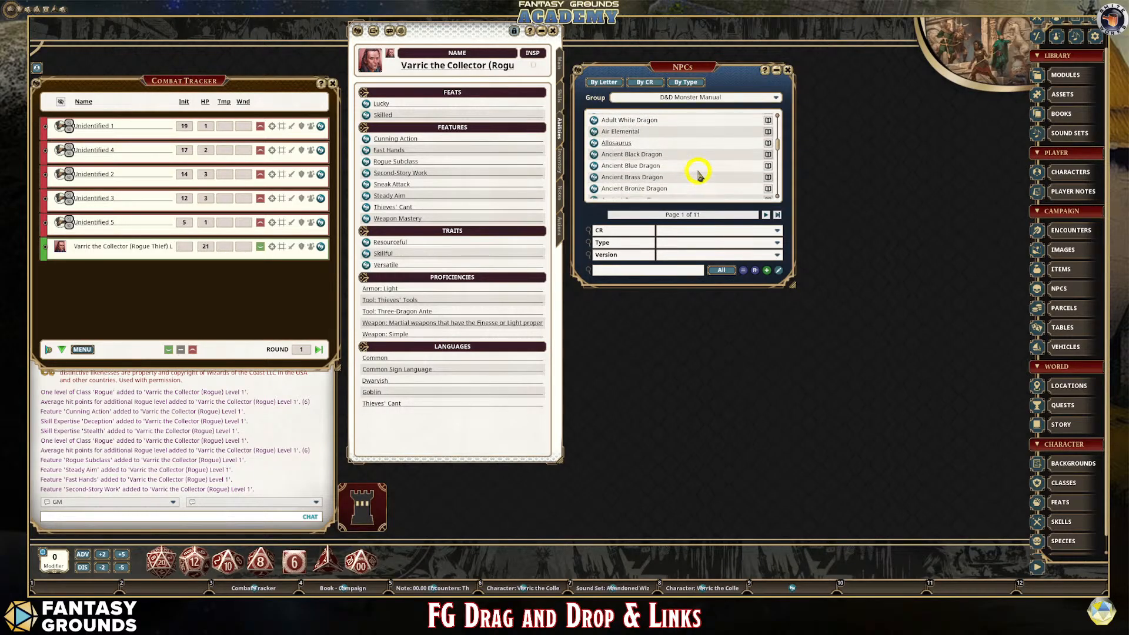
scroll(700, 174, "down", 3)
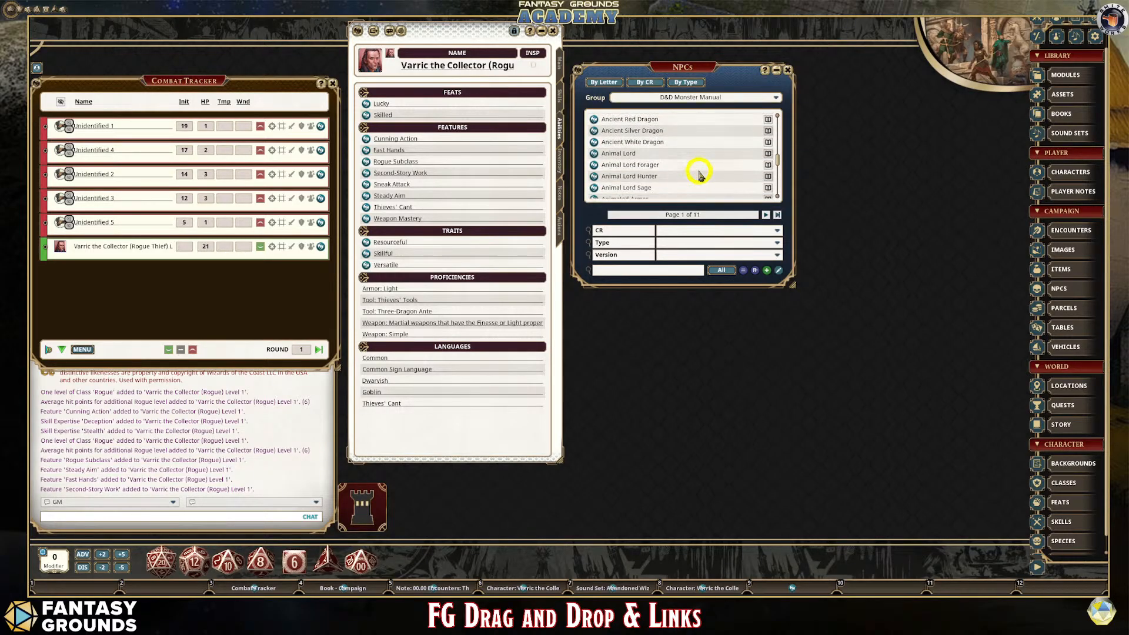
scroll(699, 174, "down", 3)
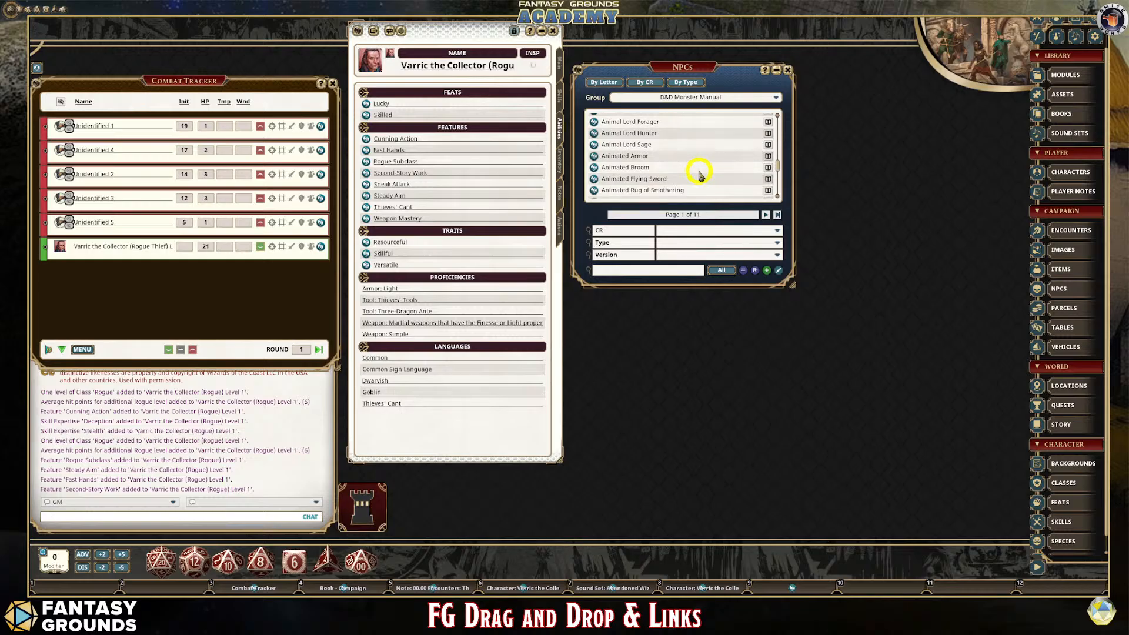
scroll(701, 177, "down", 1)
left_click(595, 142)
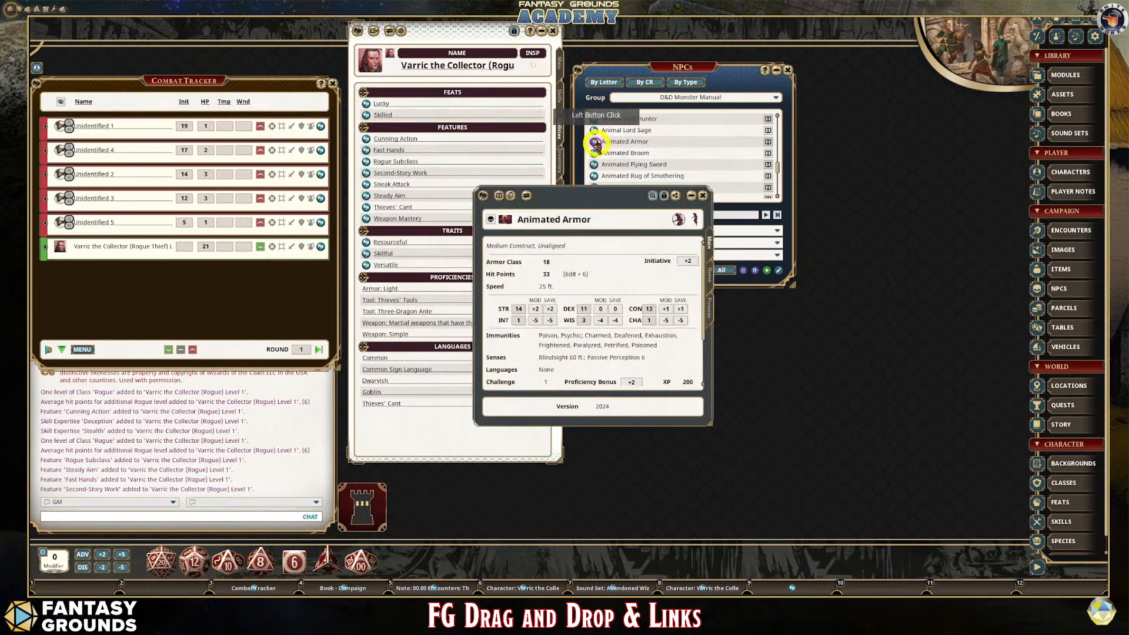
left_click_drag(652, 200, 528, 123)
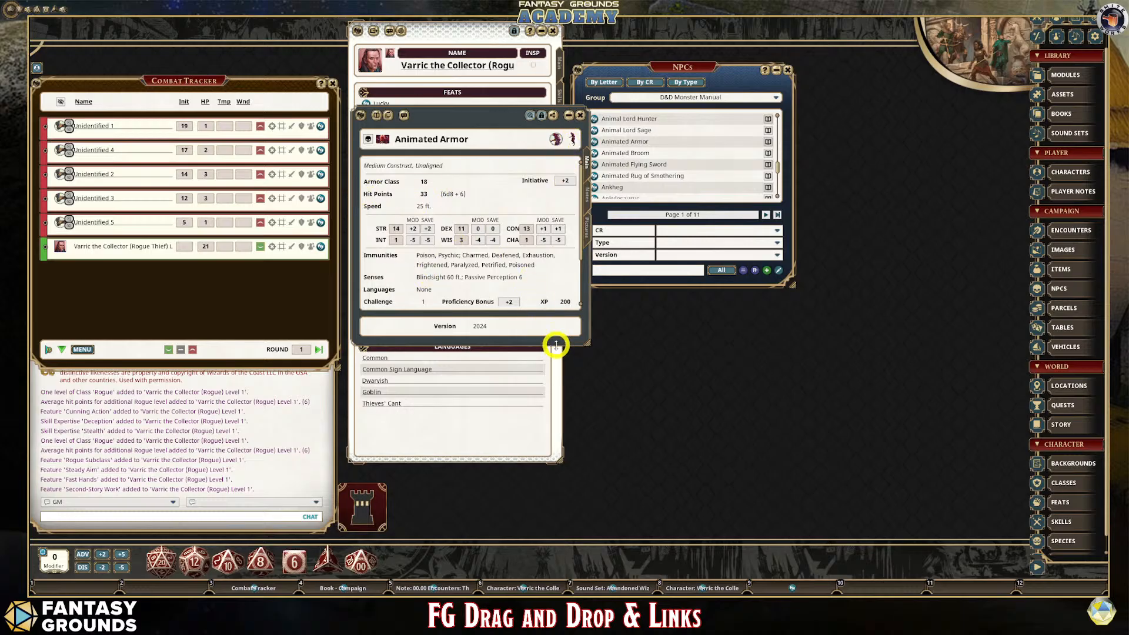
left_click_drag(556, 346, 557, 396)
left_click(580, 115)
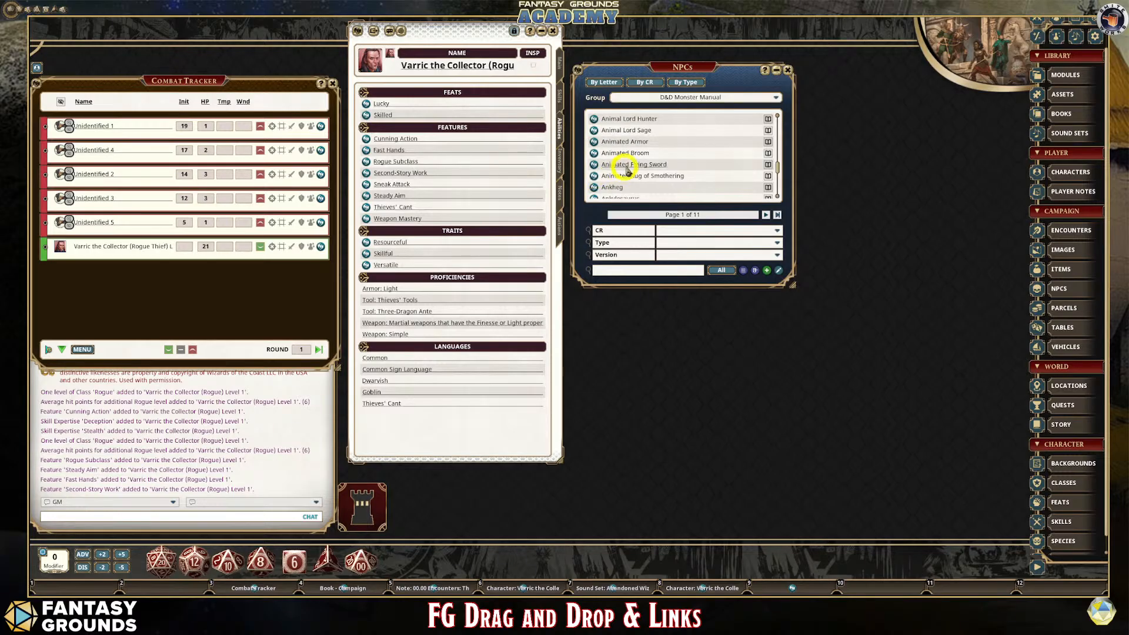
- Duplicate the Animated Armor NPC within the list and move the copy into the My Custom NPCs group
left_click_drag(594, 142, 660, 157)
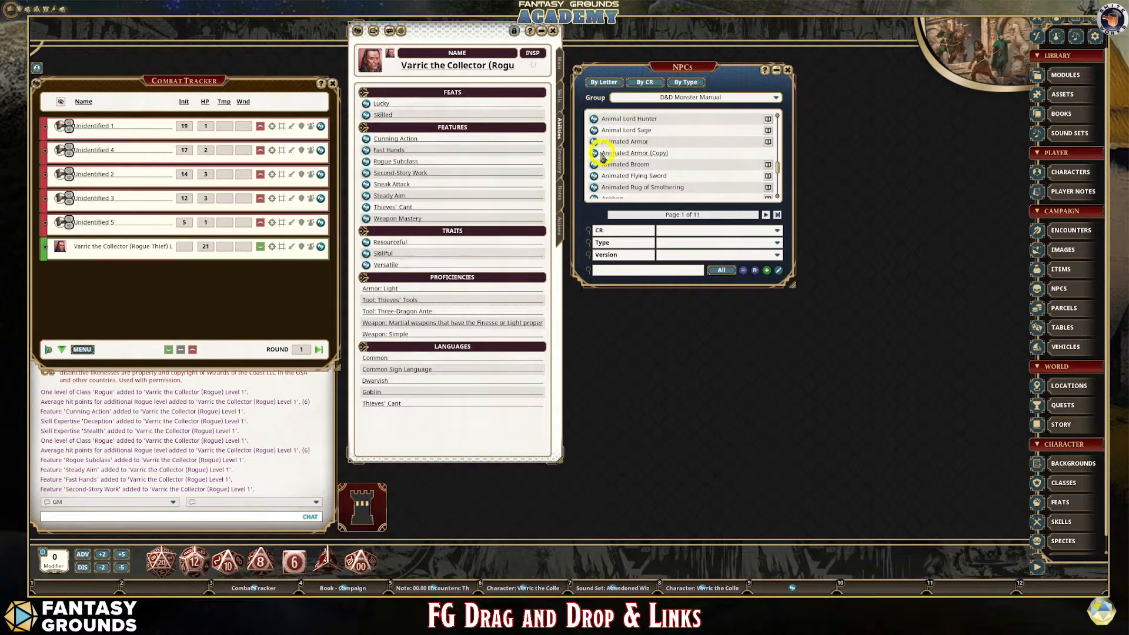
left_click(778, 99)
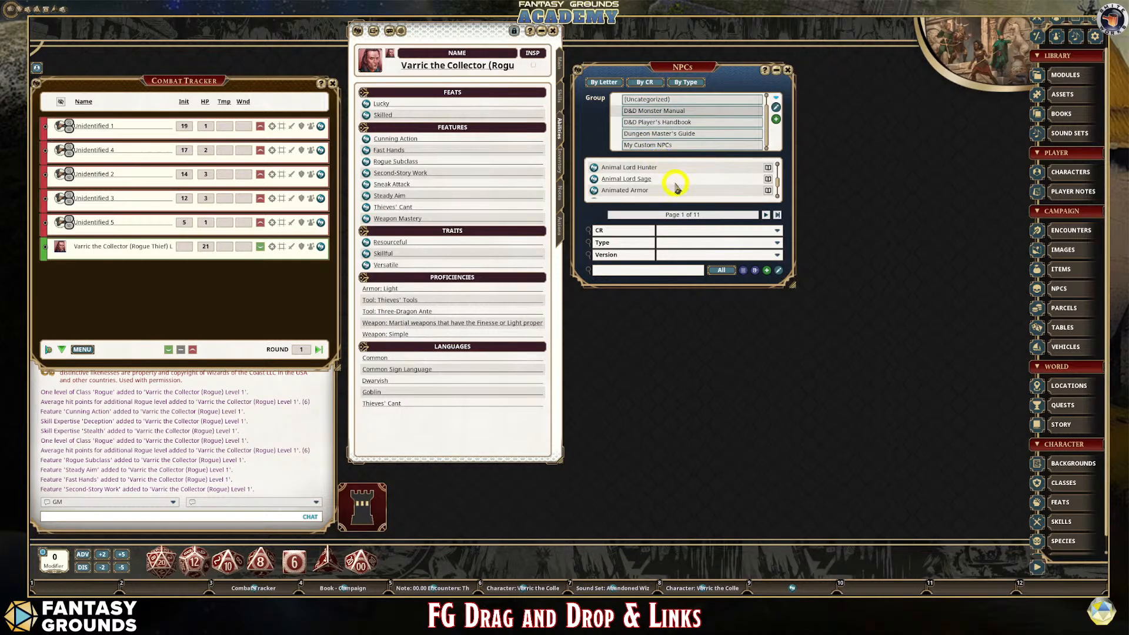
scroll(676, 187, "down", 1)
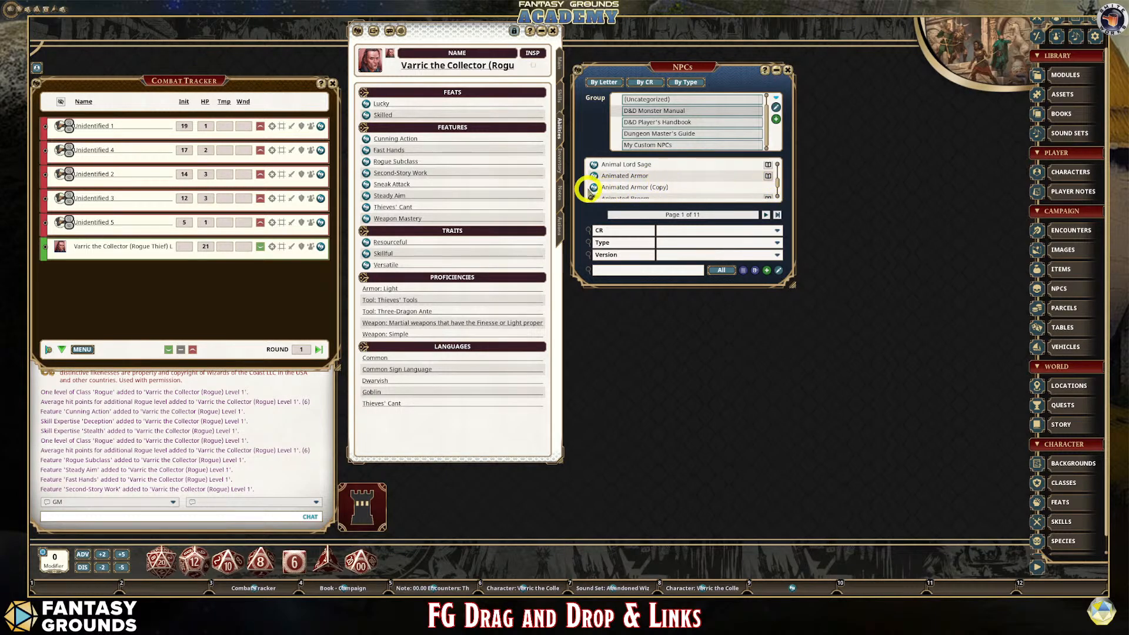
left_click_drag(594, 188, 653, 140)
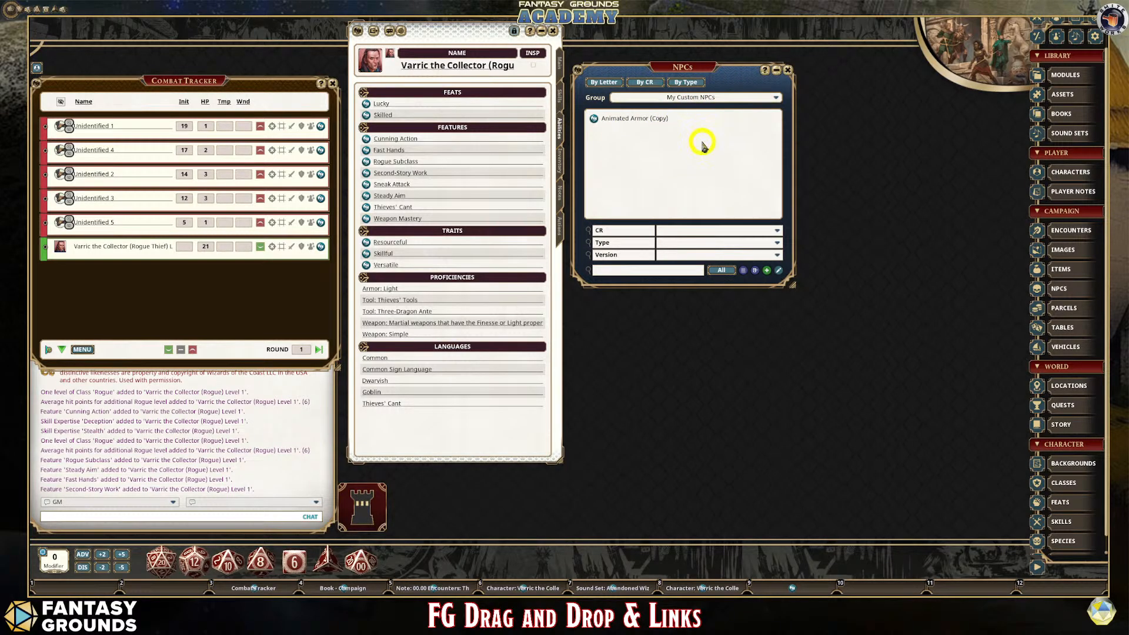
- Review the Tower Hazards record from the (Uncategorized) group and move that NPC into the My Custom NPCs group
left_click(775, 99)
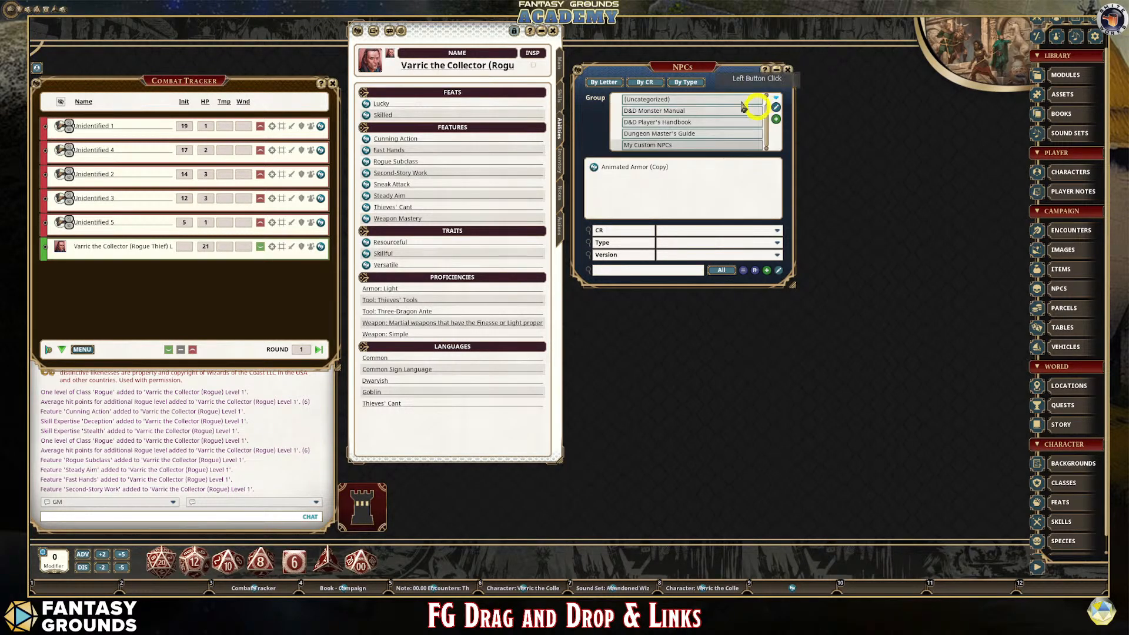
left_click(679, 101)
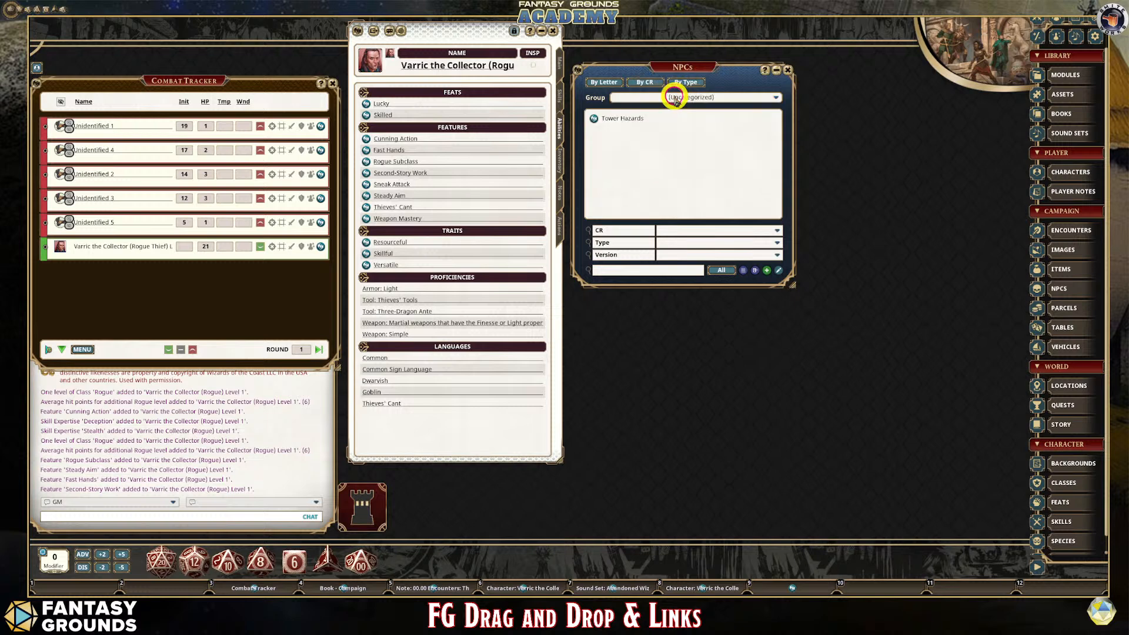
left_click(595, 119)
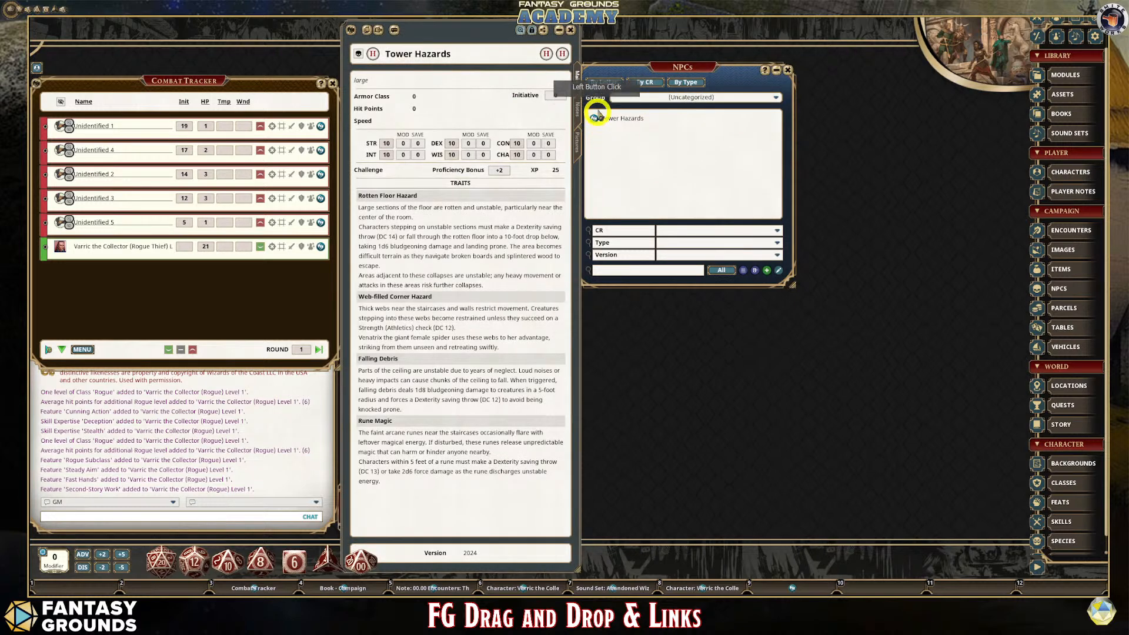
left_click(572, 30)
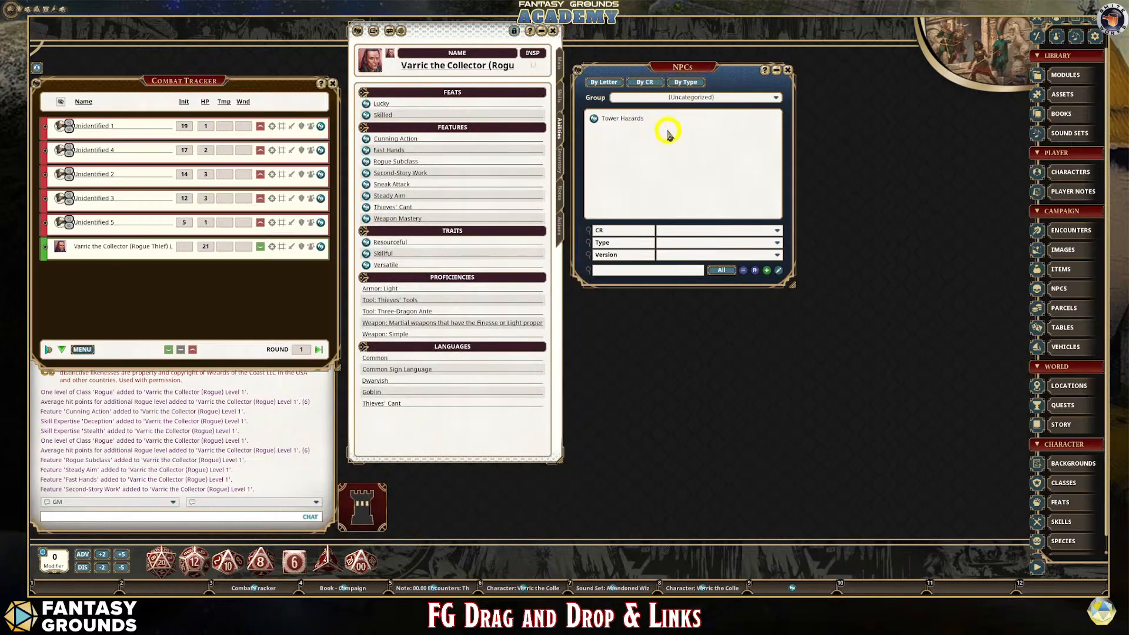
left_click(777, 97)
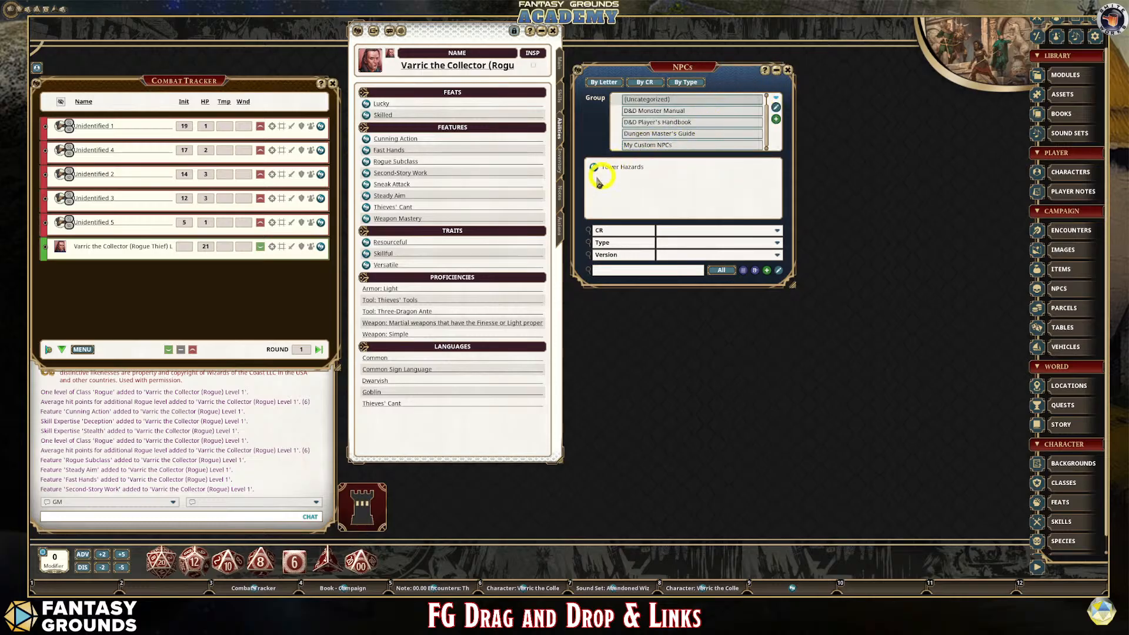
left_click_drag(594, 167, 639, 148)
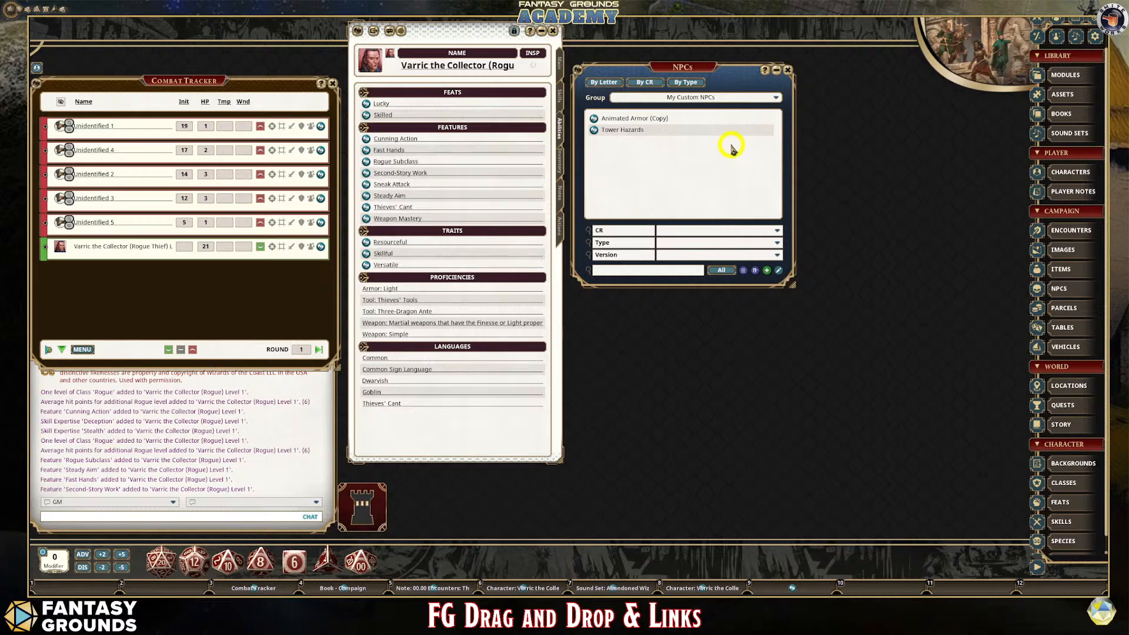
- Open the Animated Armor (Copy) record, enlarge its window, unlock it for editing and rename it Animated Plate Armor
left_click(594, 119)
left_click_drag(600, 196, 703, 112)
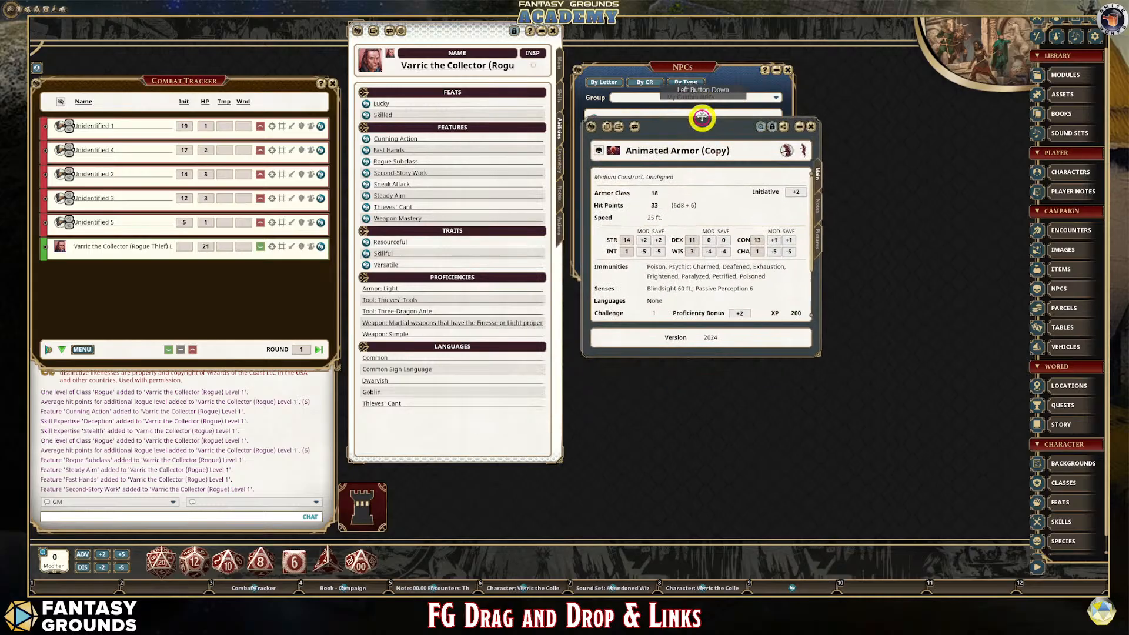
left_click_drag(698, 340, 700, 442)
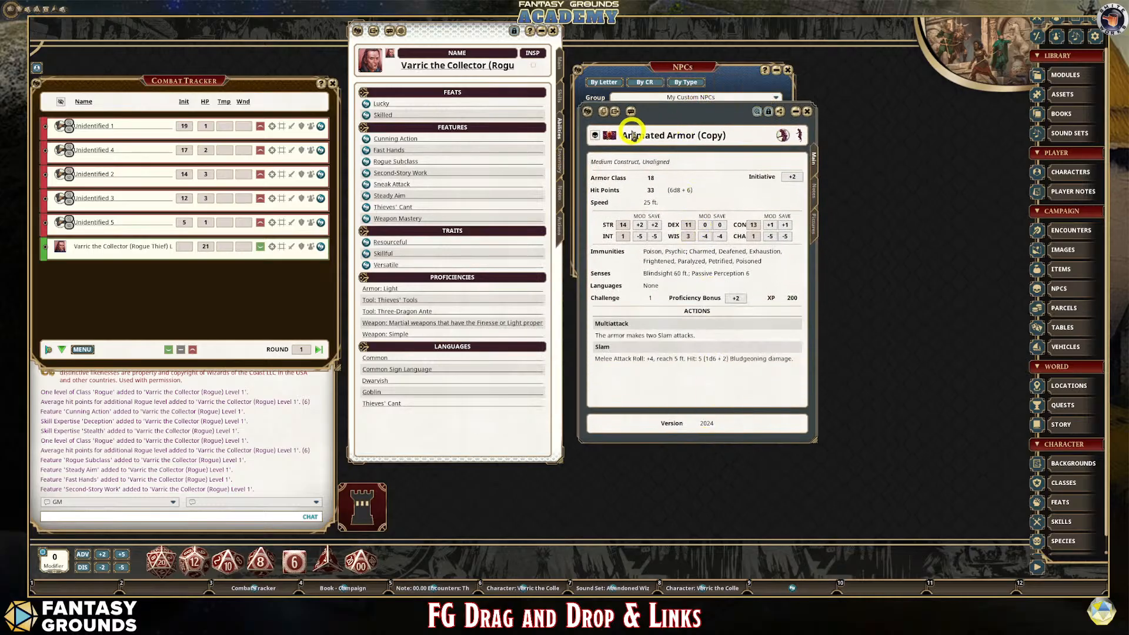
left_click(767, 110)
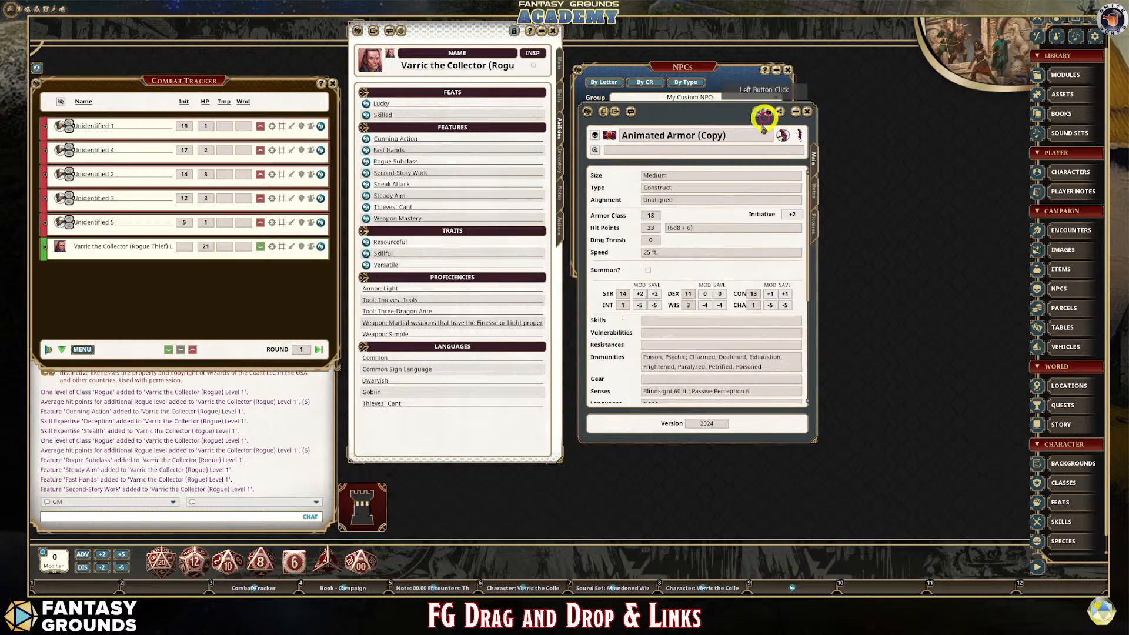
left_click_drag(673, 141, 694, 149)
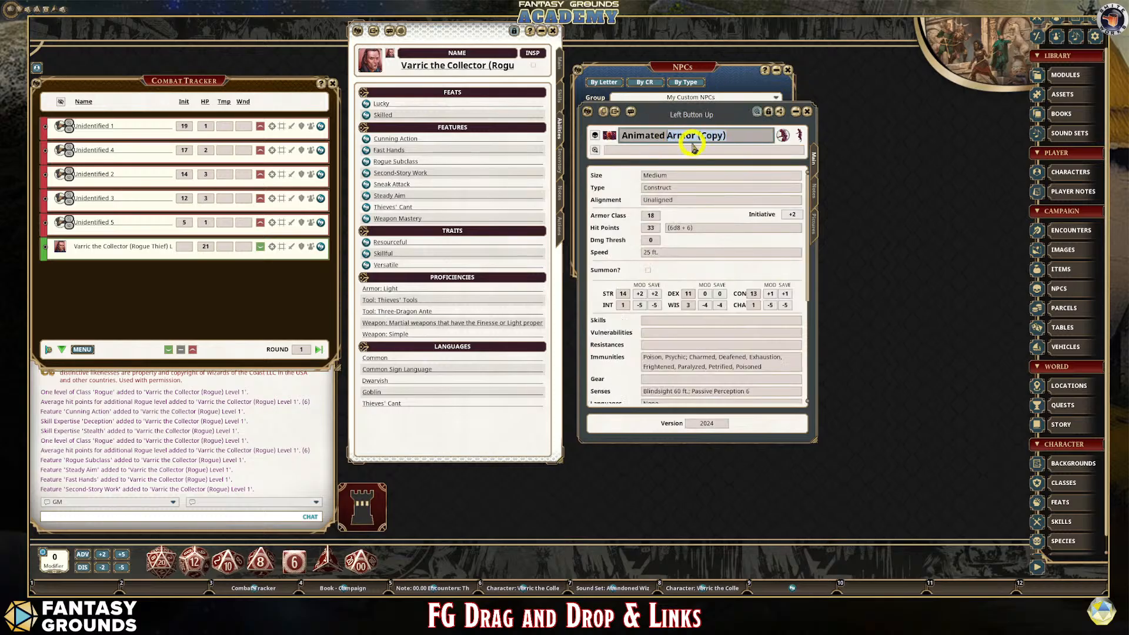
type("Pla")
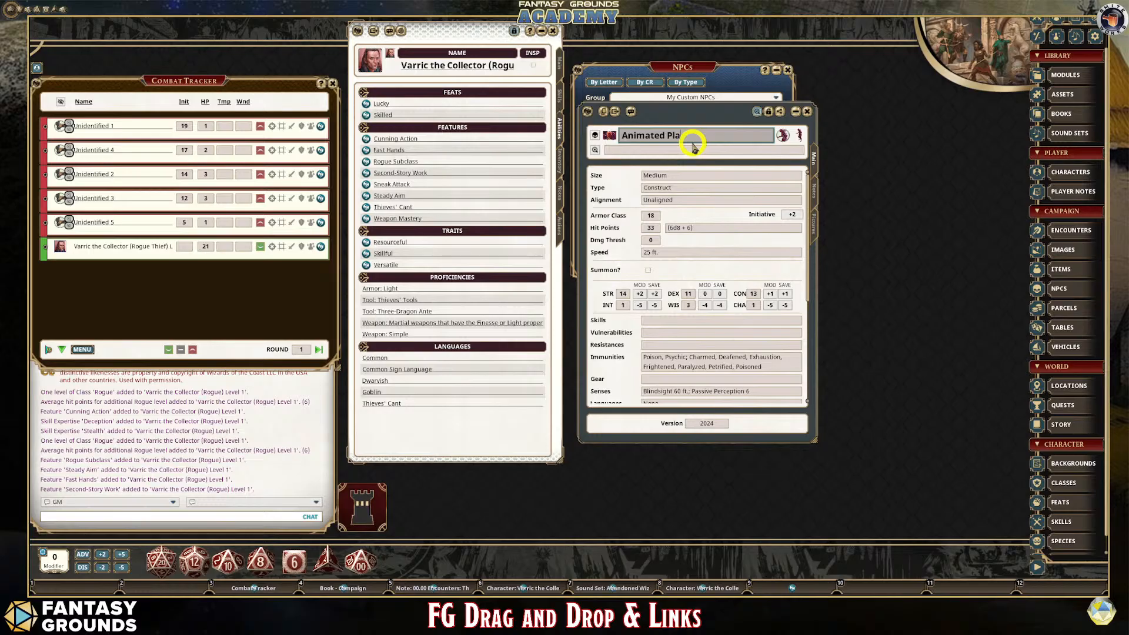
type("te Armor")
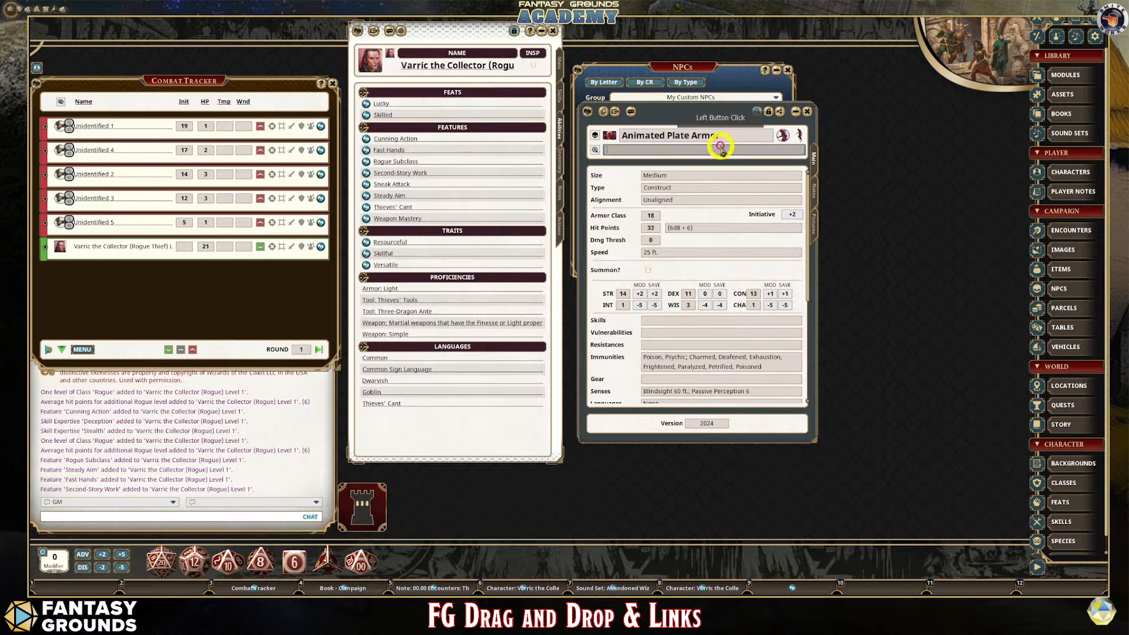
- Set the Hit Points of Animated Plate Armor to 38
left_click(651, 228)
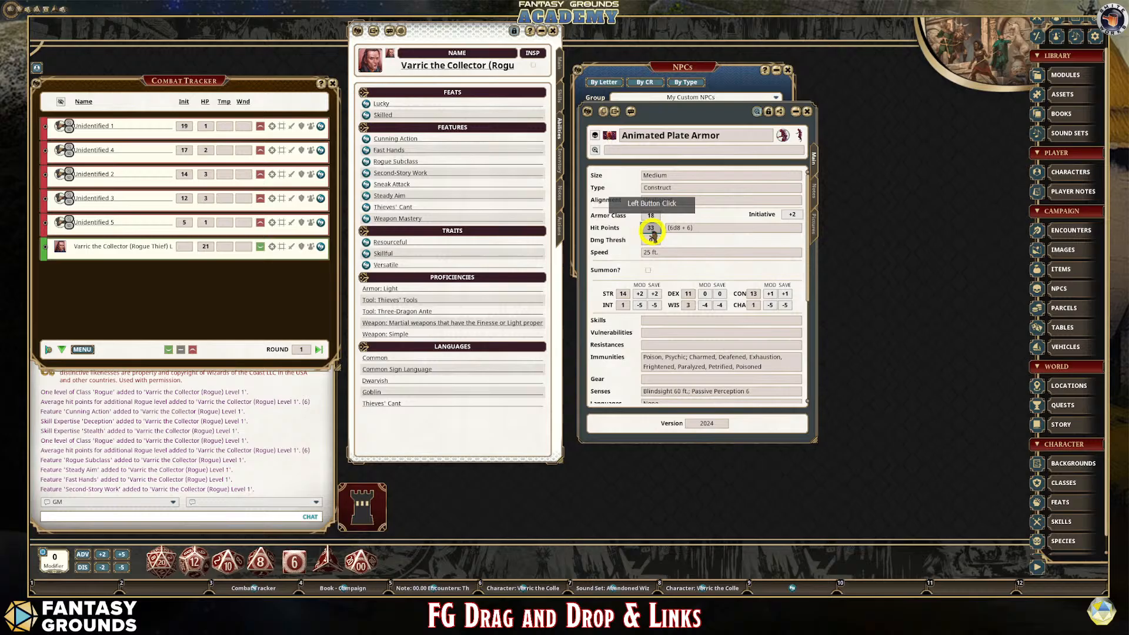
type("38")
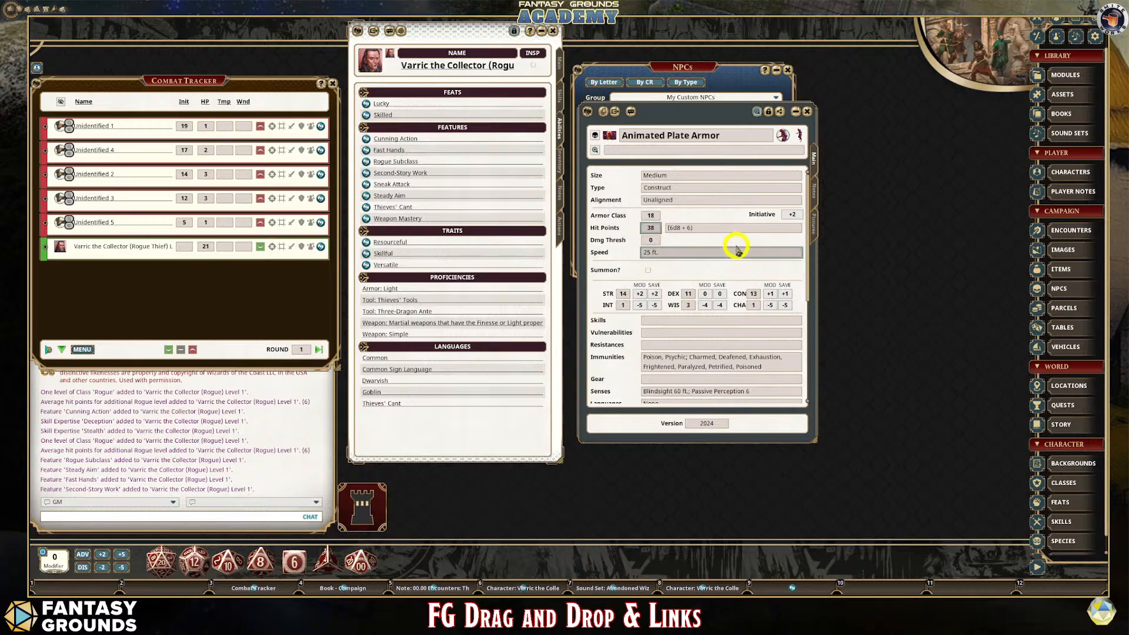
scroll(724, 270, "down", 1)
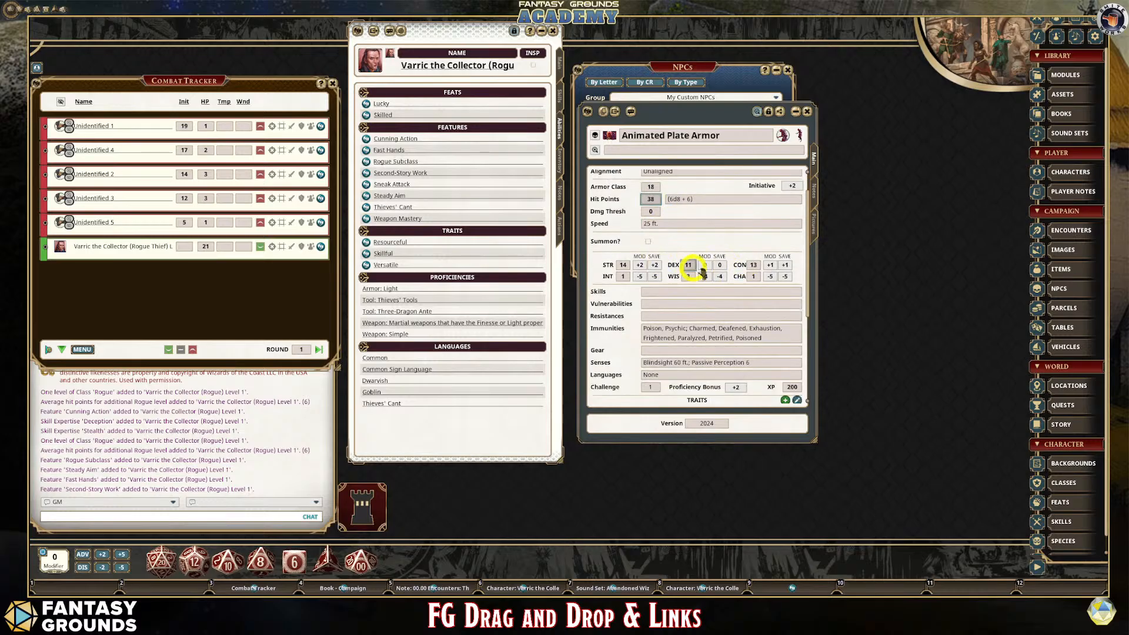
scroll(709, 230, "up", 1)
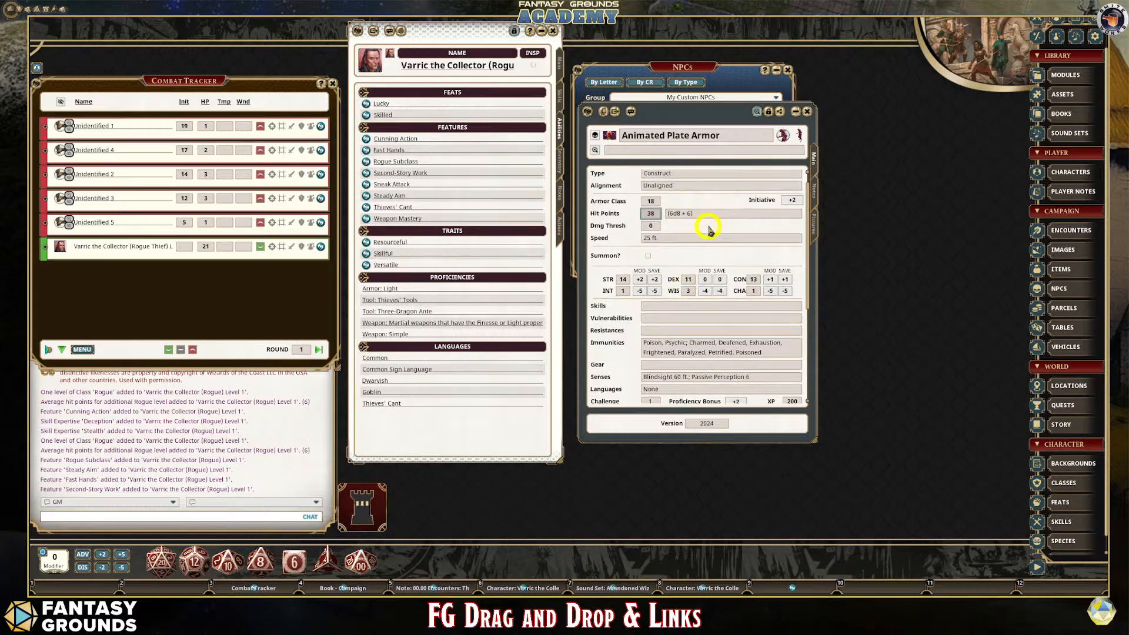
scroll(709, 230, "up", 1)
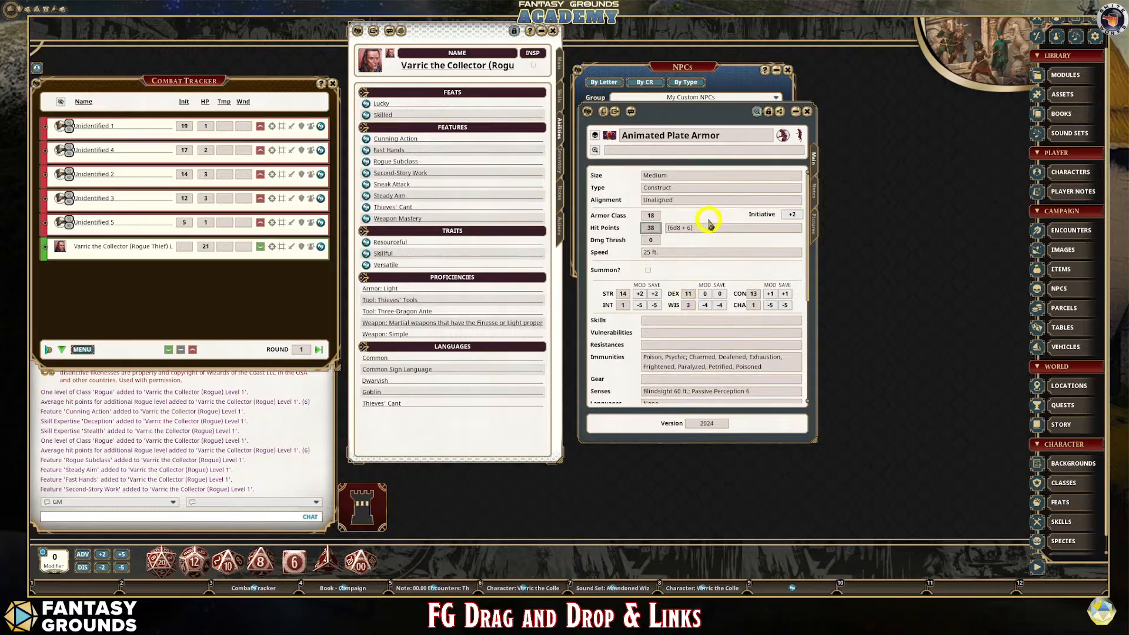
- Set the ability scores of Animated Plate Armor to STR 15, DEX 10 and CON 14
left_click(622, 295)
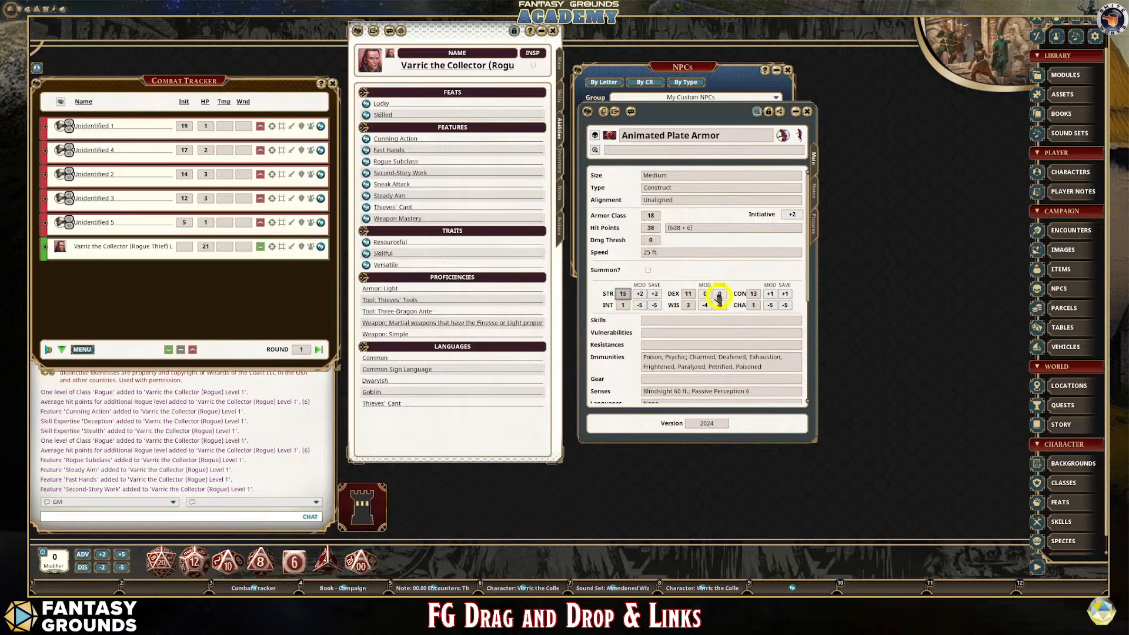
left_click(689, 294)
type("1")
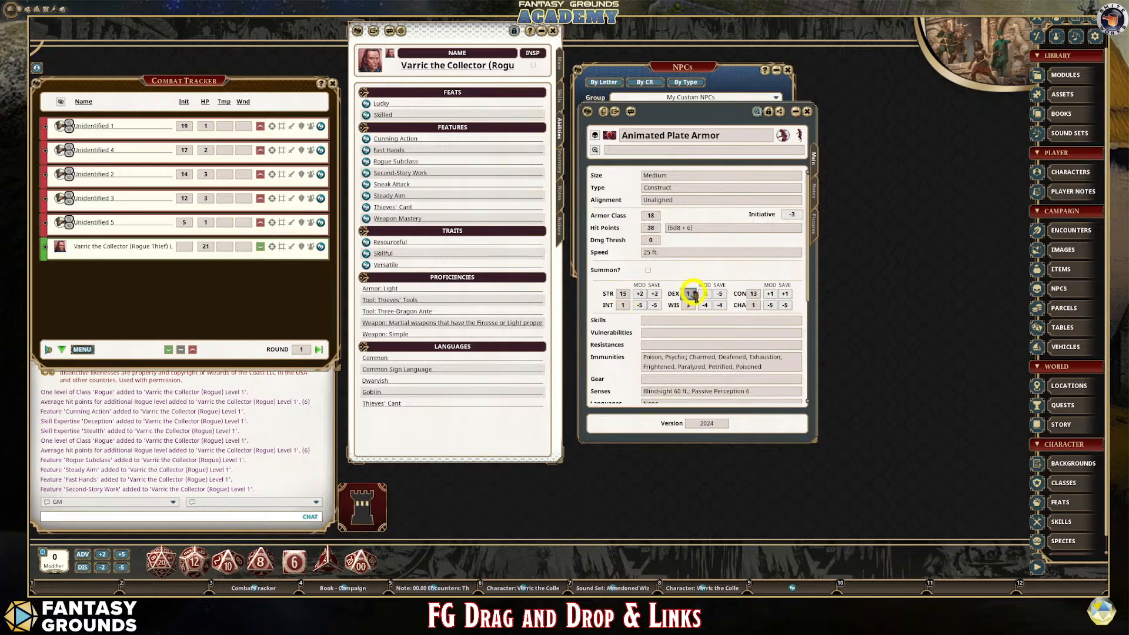
scroll(701, 320, "down", 2)
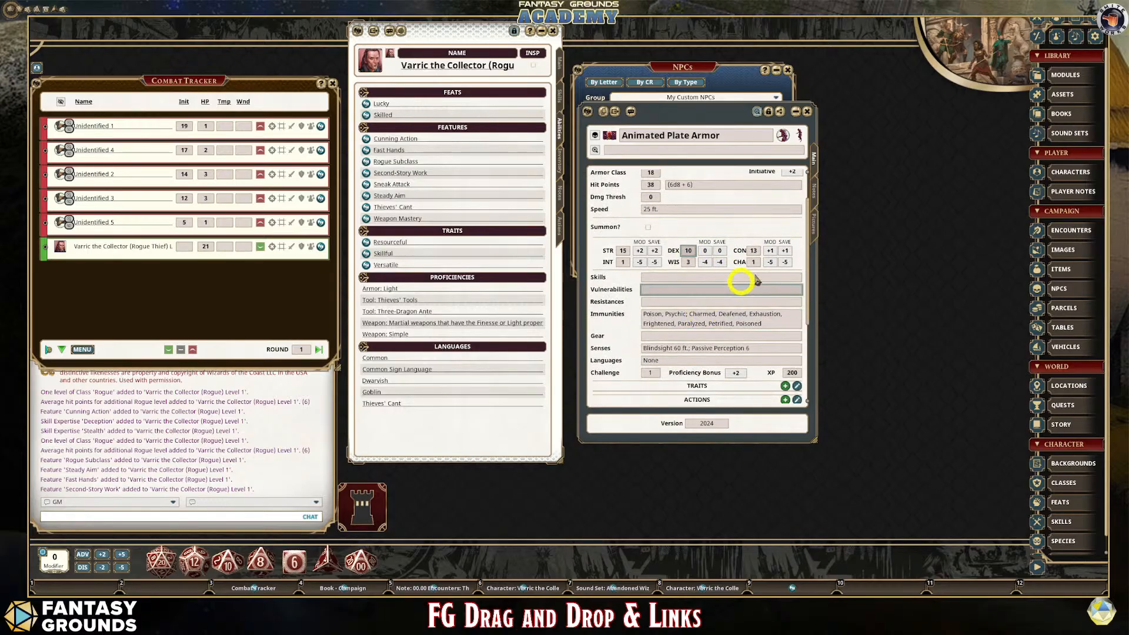
left_click(753, 251)
type("14")
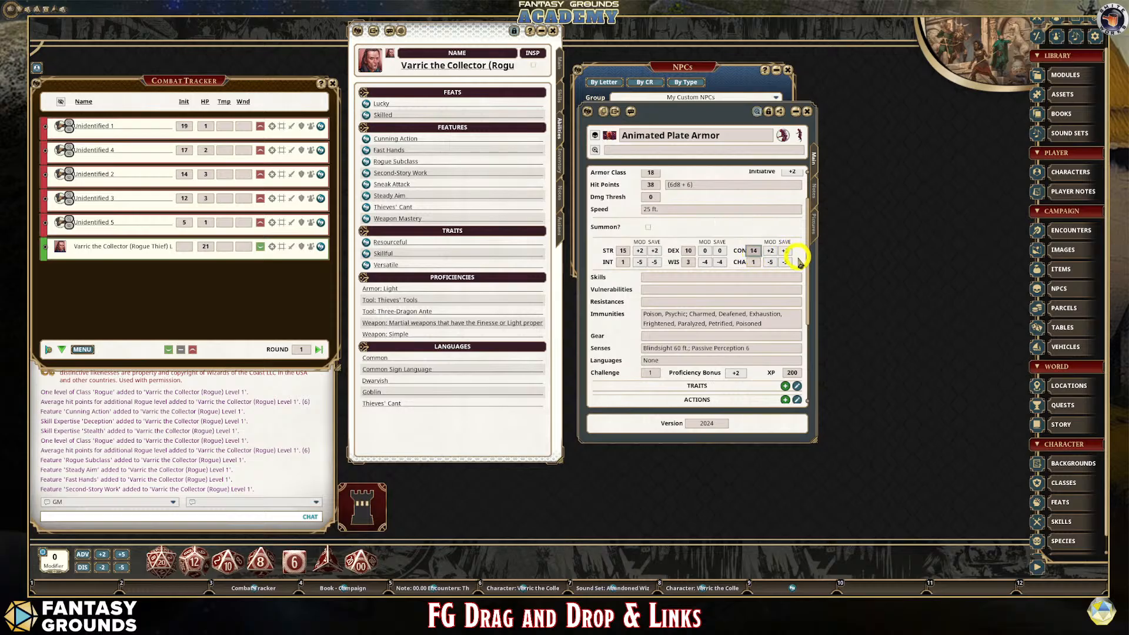
- Review the actions, notes and picture of Animated Plate Armor, lock the record and close it
scroll(739, 295, "down", 5)
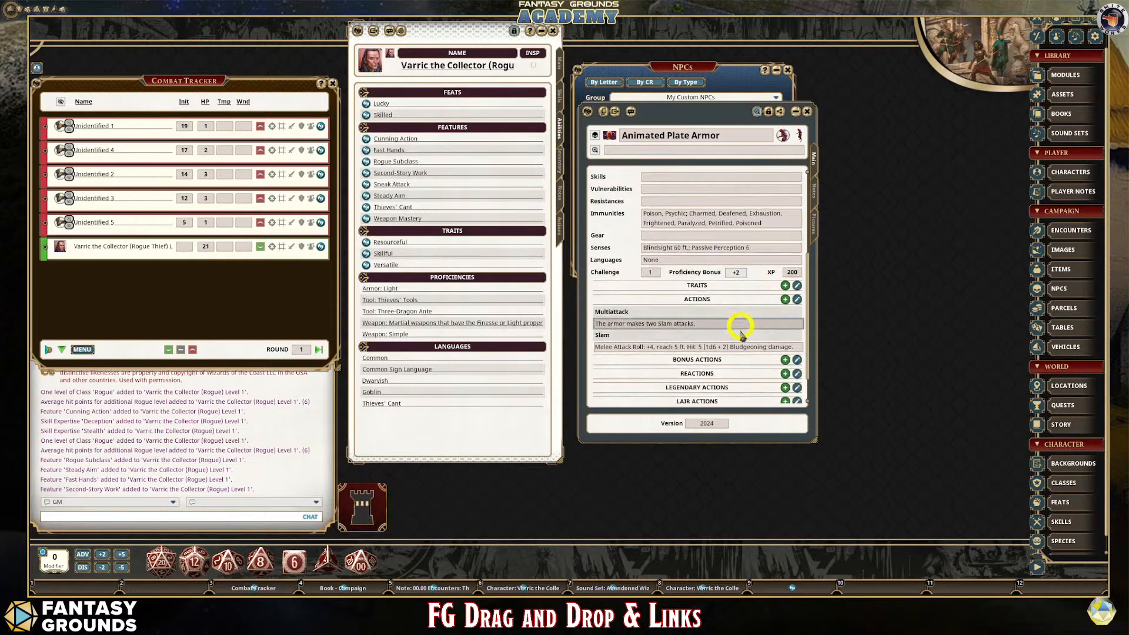
left_click(816, 196)
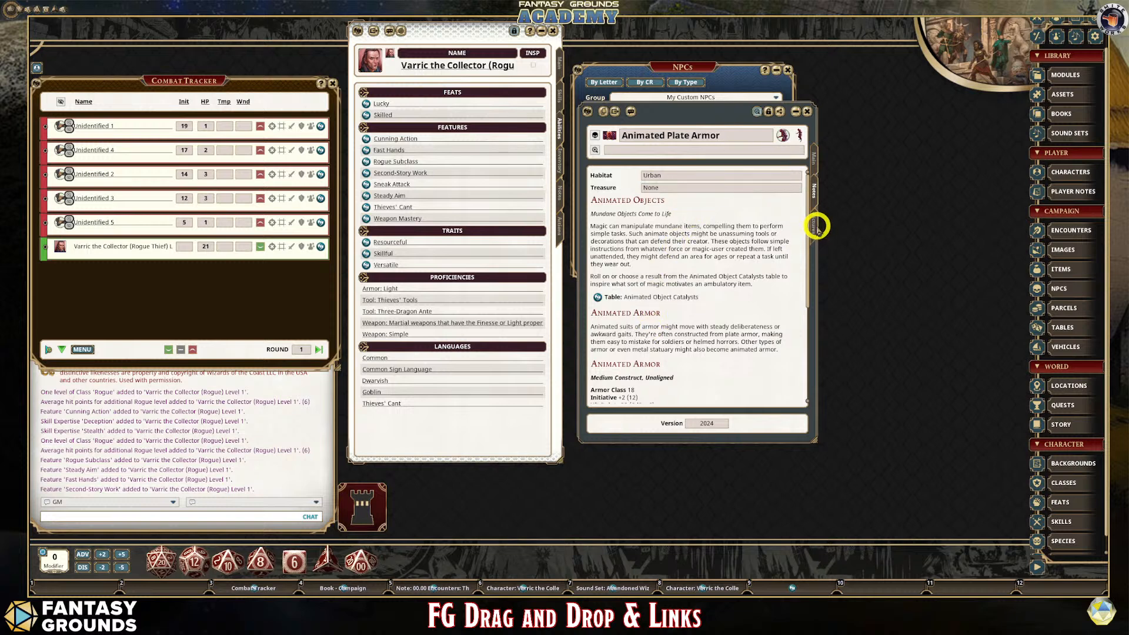
left_click(815, 226)
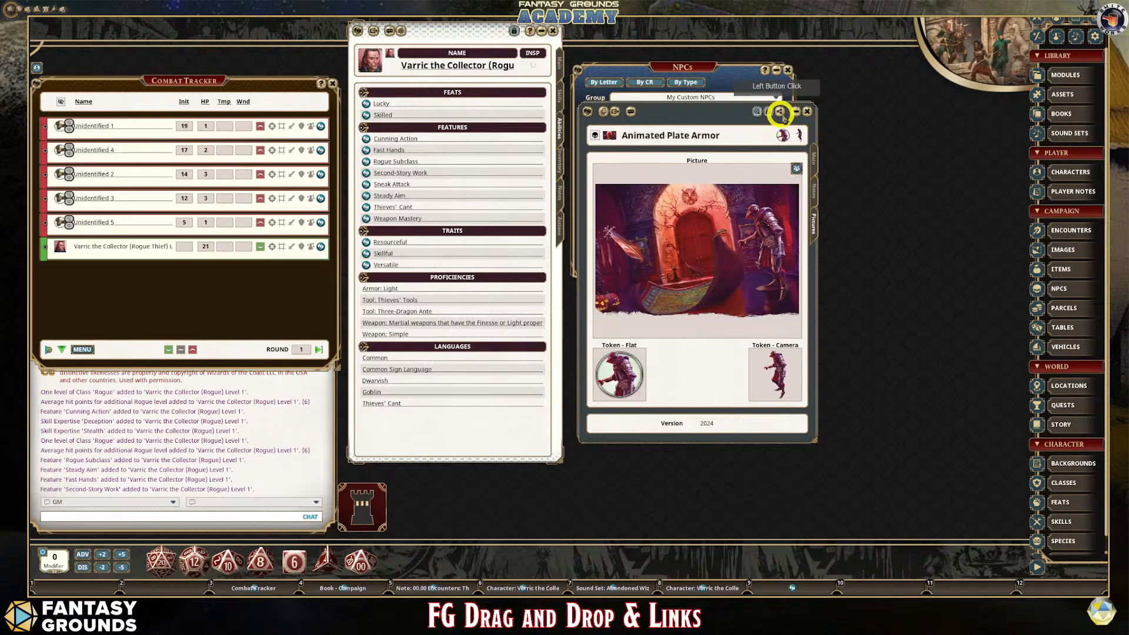
left_click(806, 111)
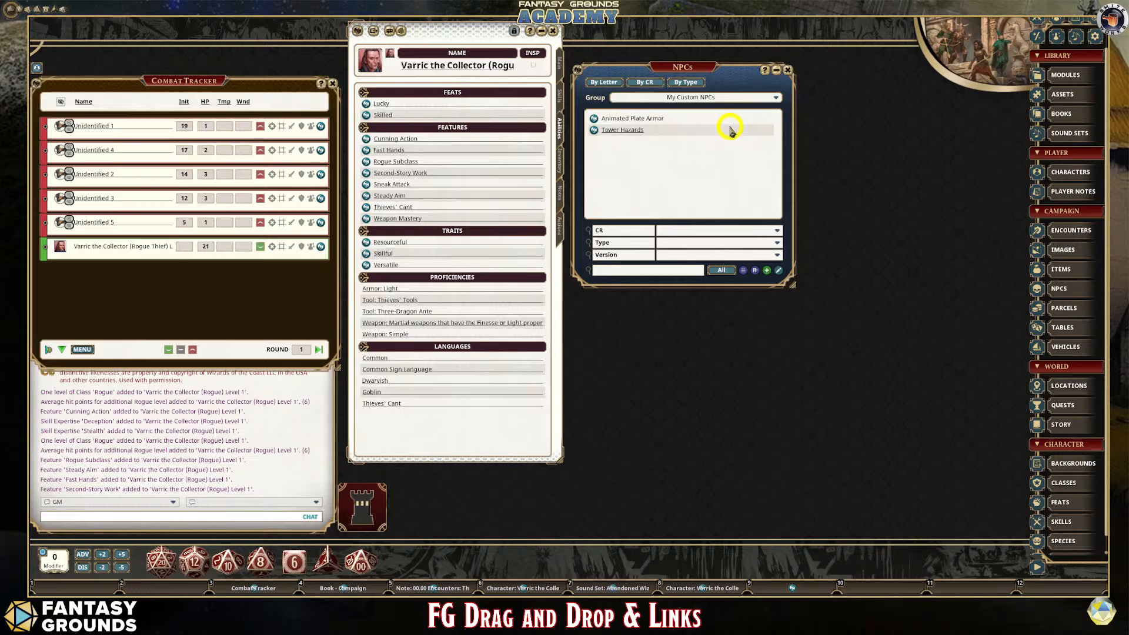
- Move the NPC list upward and make it much taller, and slightly reposition and lengthen the rogue's character sheet
left_click_drag(659, 71, 658, 33)
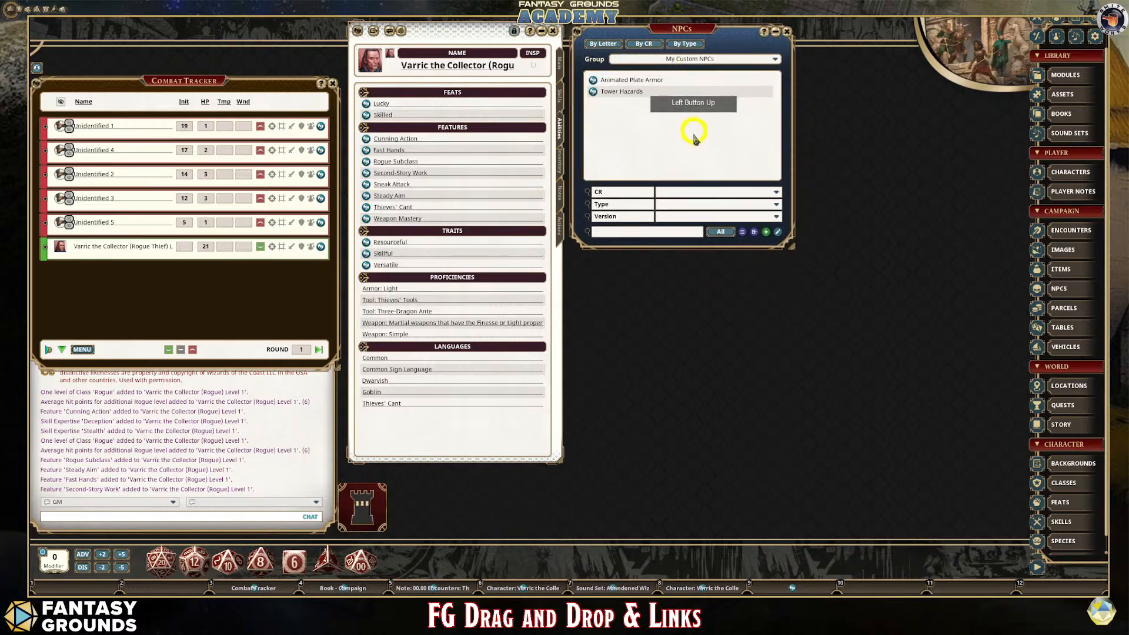
left_click_drag(687, 250, 655, 468)
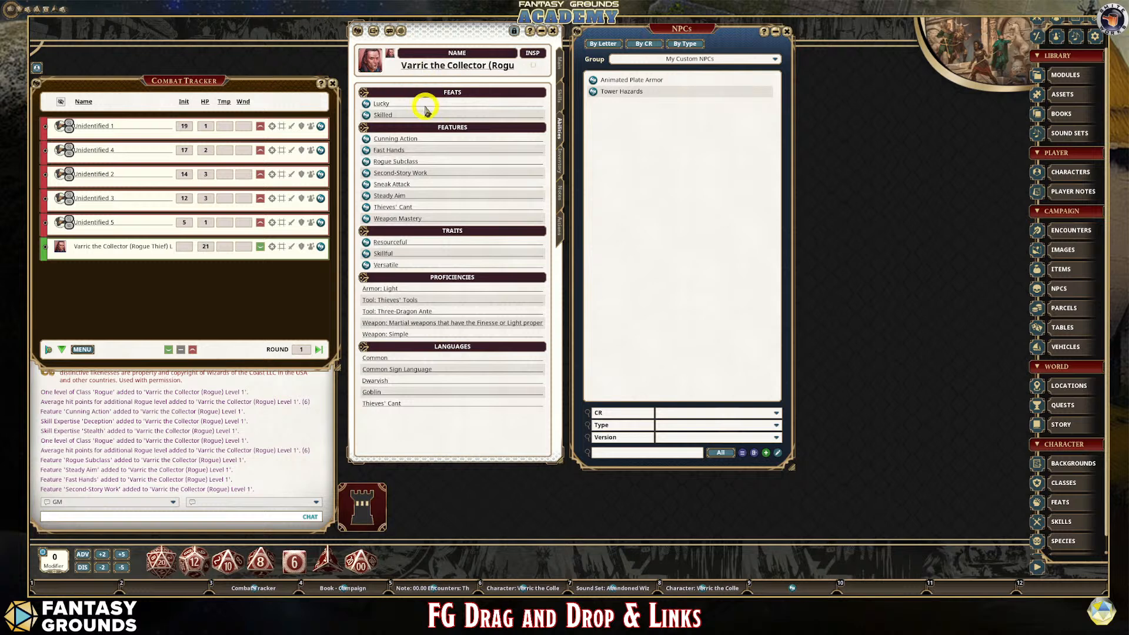
mouse_move(481, 25)
left_mouse_down()
mouse_move(488, 52)
mouse_move(478, 30)
left_mouse_up()
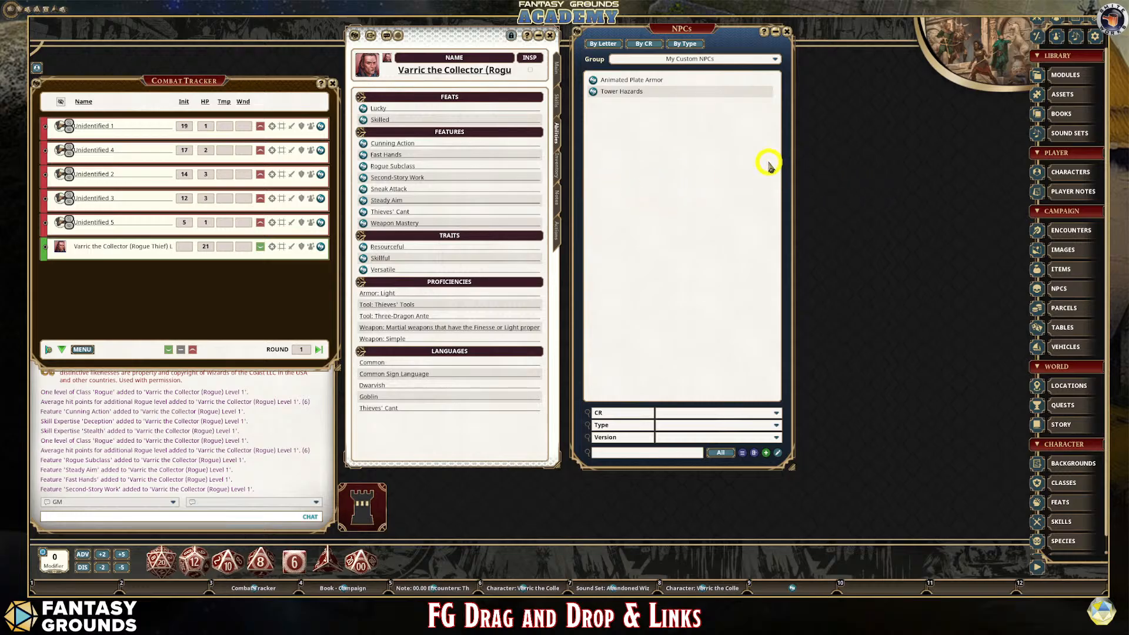
left_click_drag(468, 463, 468, 471)
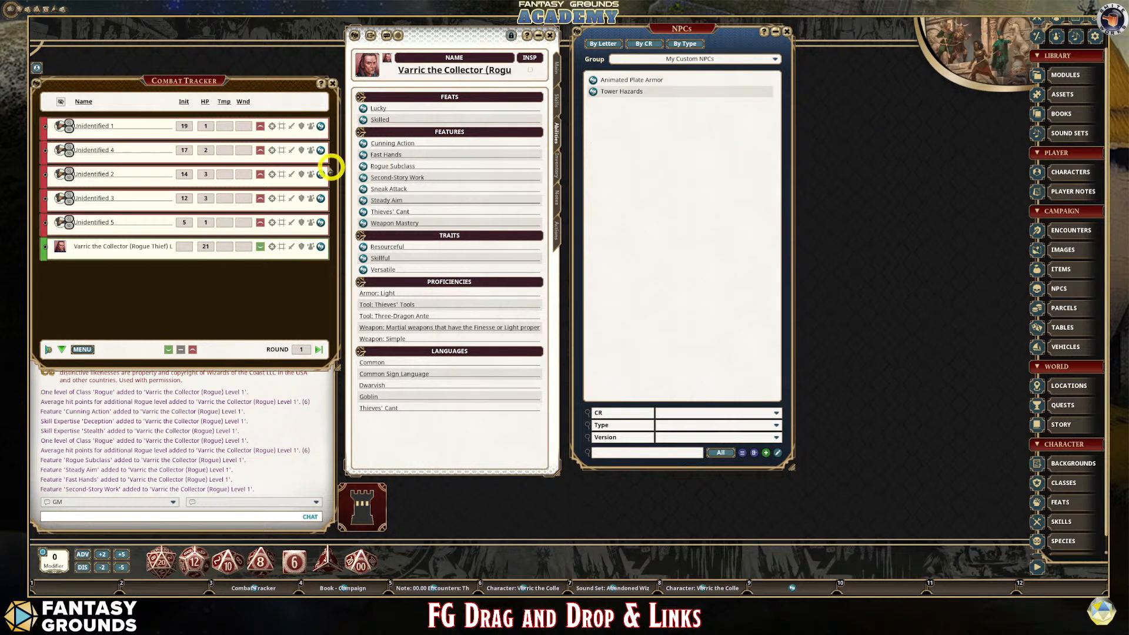
left_click_drag(374, 159, 731, 134)
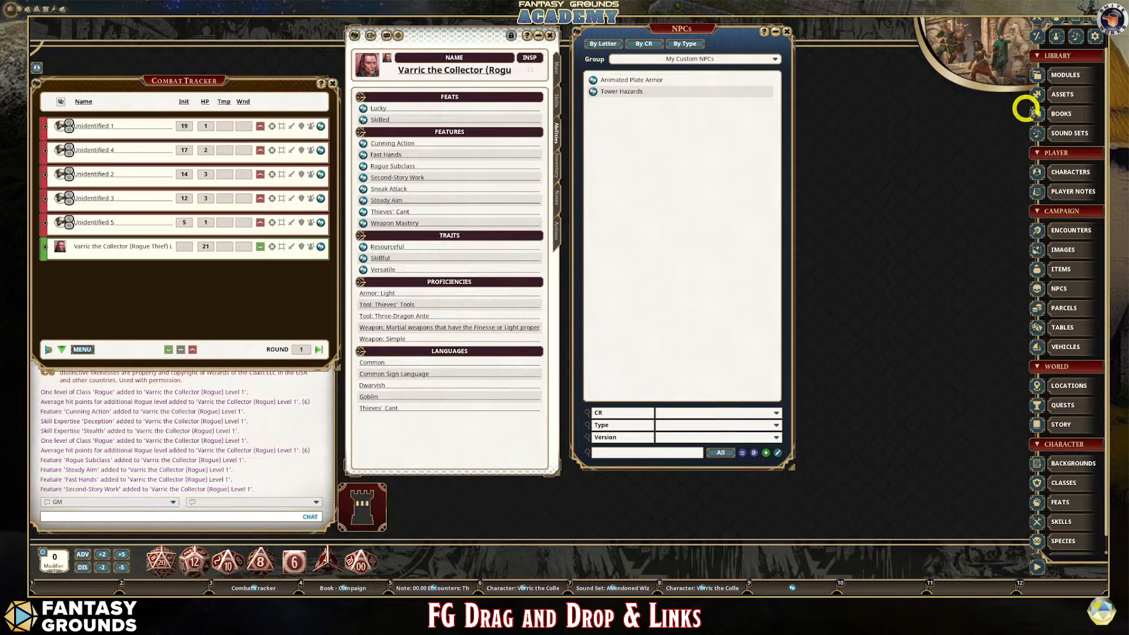
- Look briefly at the Books list, and open module activation filtered to show only loaded modules
left_click(1081, 113)
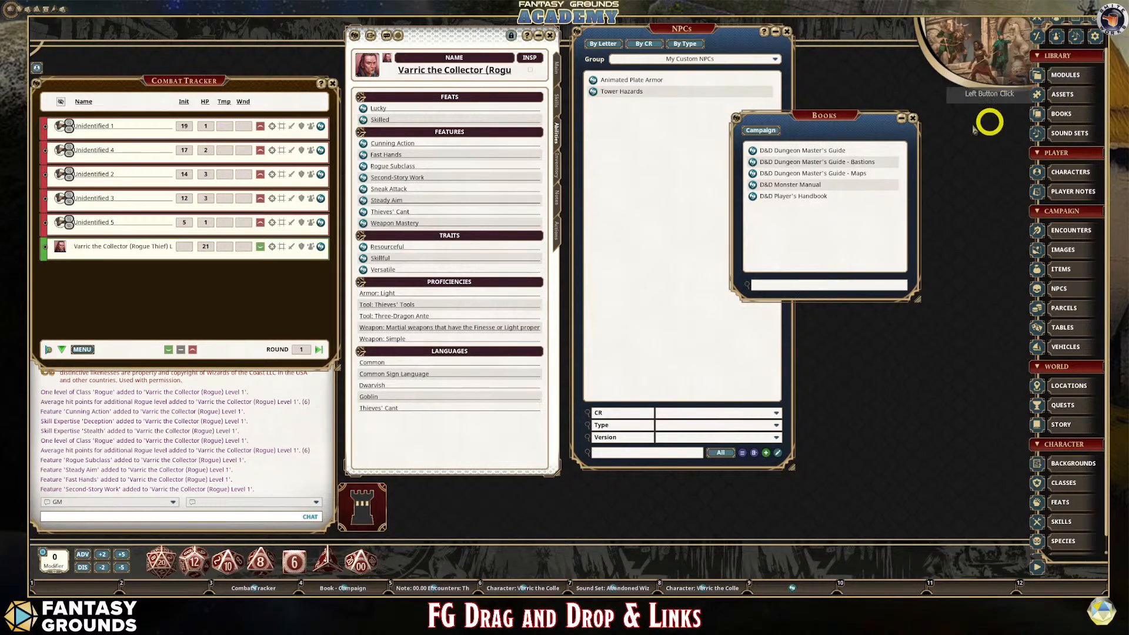
left_click(913, 120)
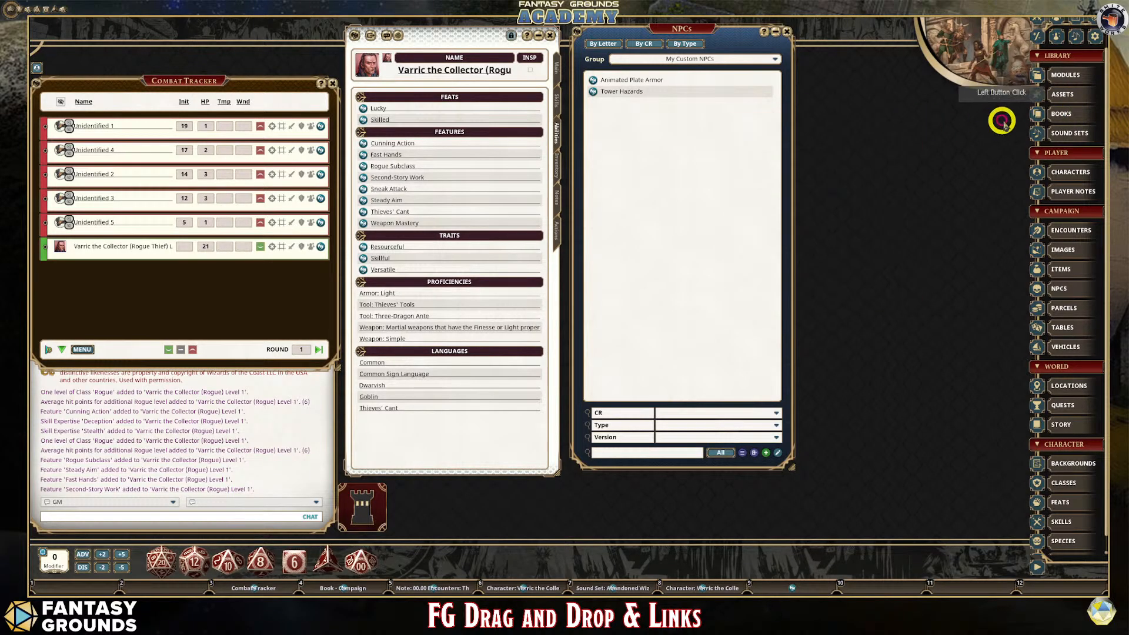
left_click(1063, 76)
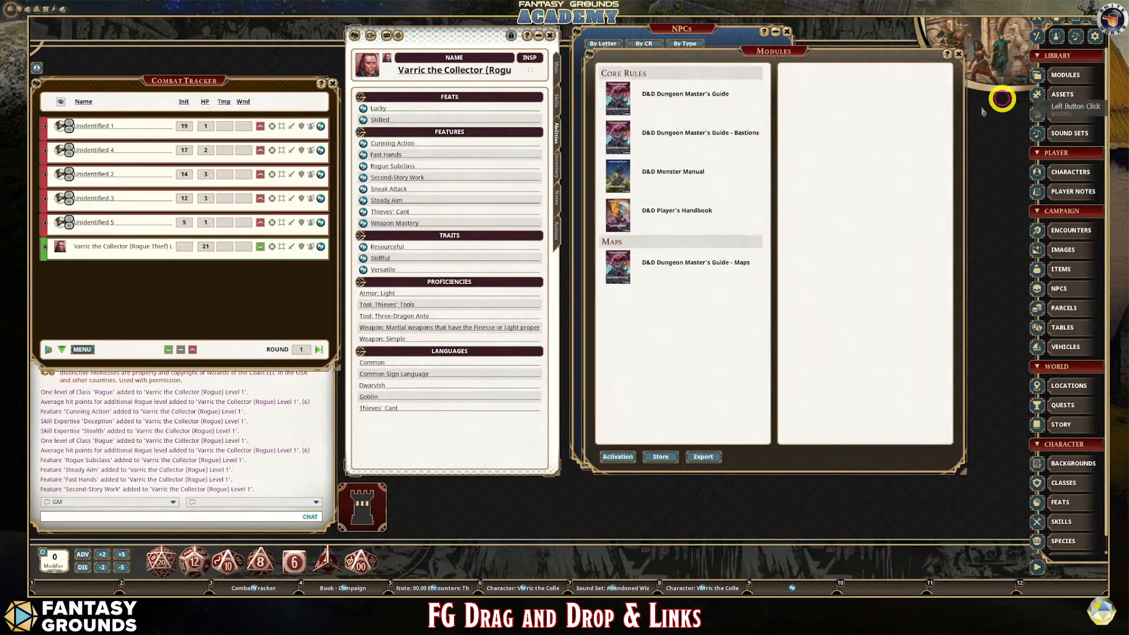
left_click(617, 457)
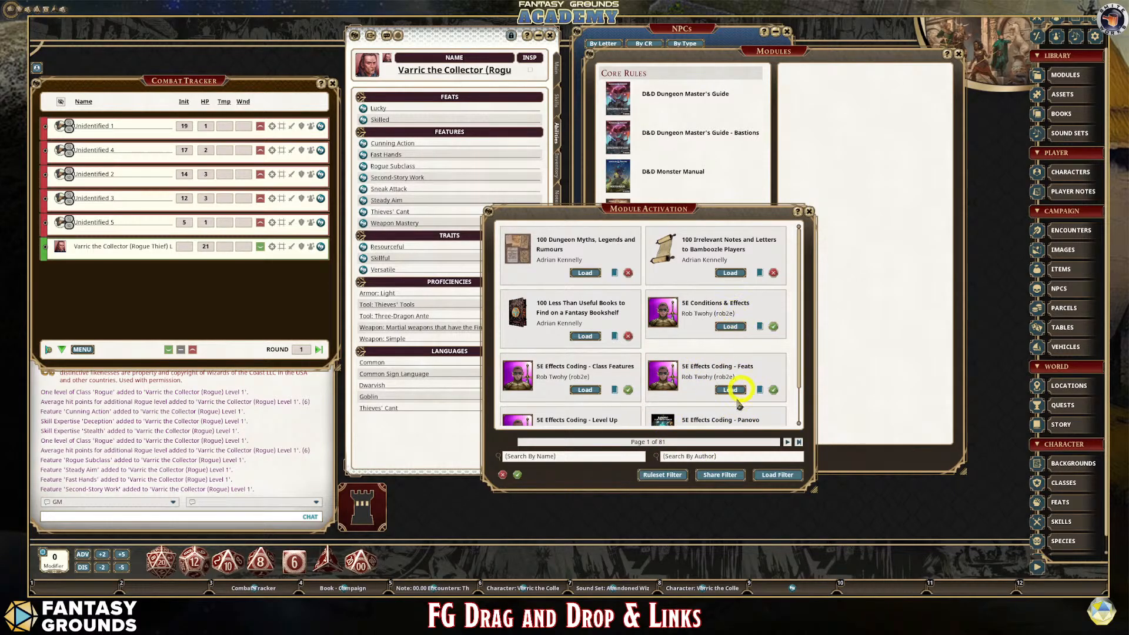
scroll(744, 385, "down", 1)
left_click(577, 458)
left_click(777, 475)
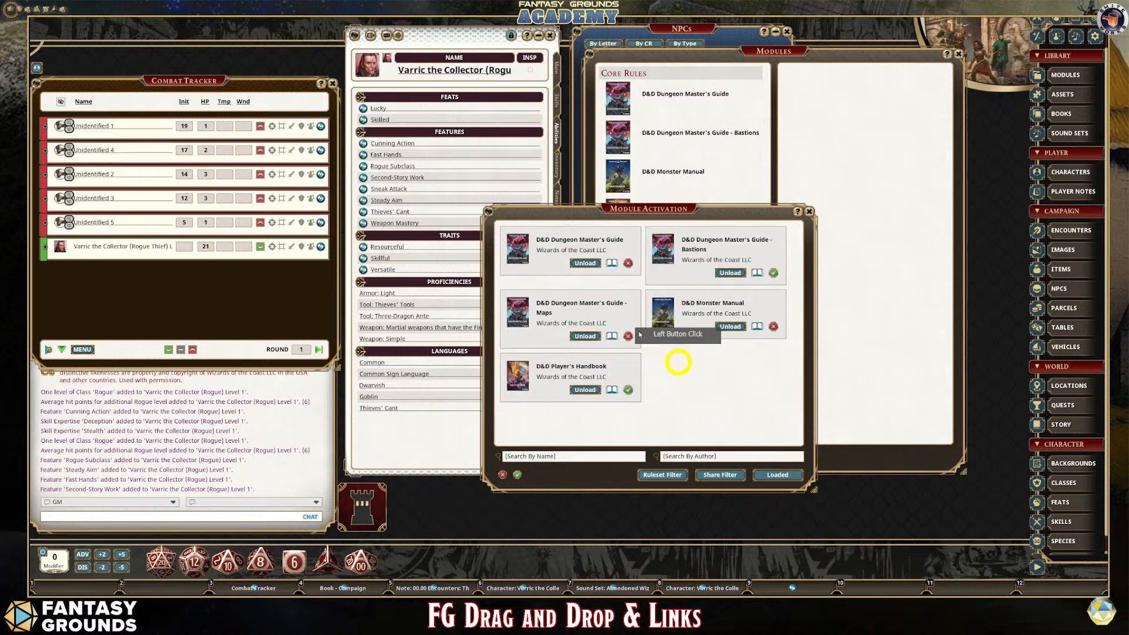
- Unload the D&D Dungeon Master's Guide, its Bastions and Maps modules, the Monster Manual and the Player's Handbook
left_click(585, 264)
left_click(730, 273)
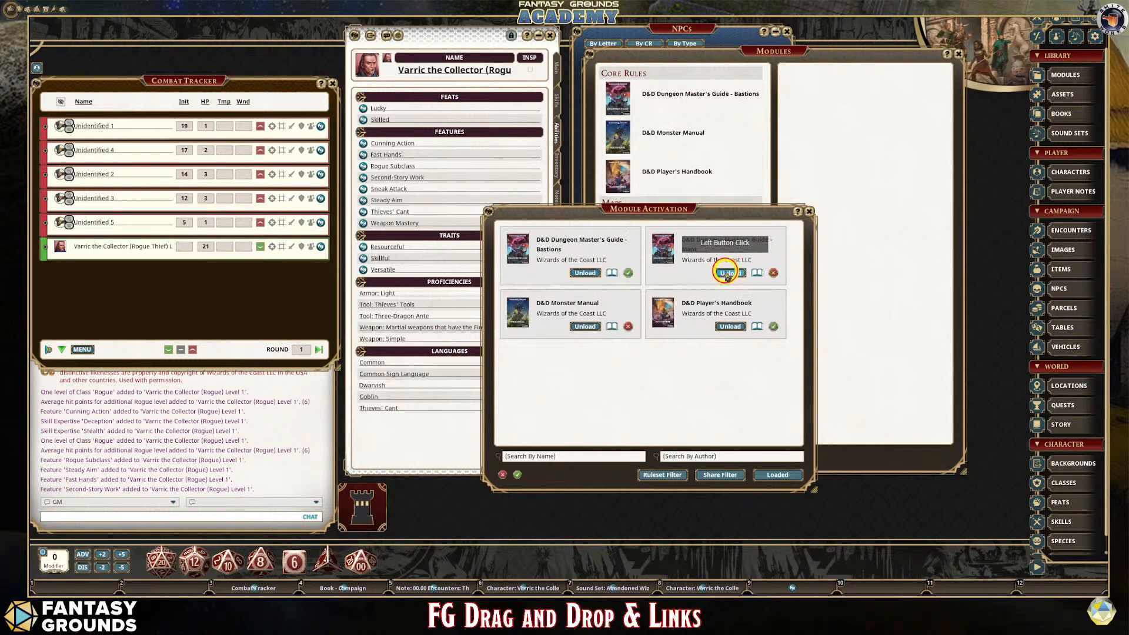
left_click(587, 264)
left_click(590, 270)
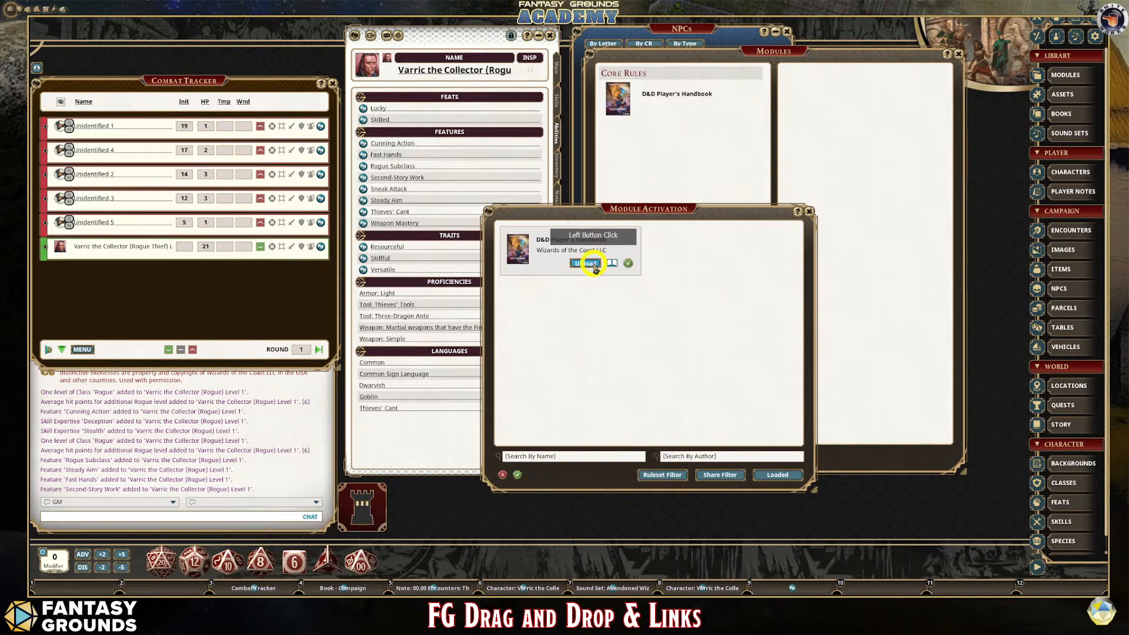
left_click(594, 264)
- Close the rogue's character sheet and the Module Activation and Modules windows
left_click(550, 35)
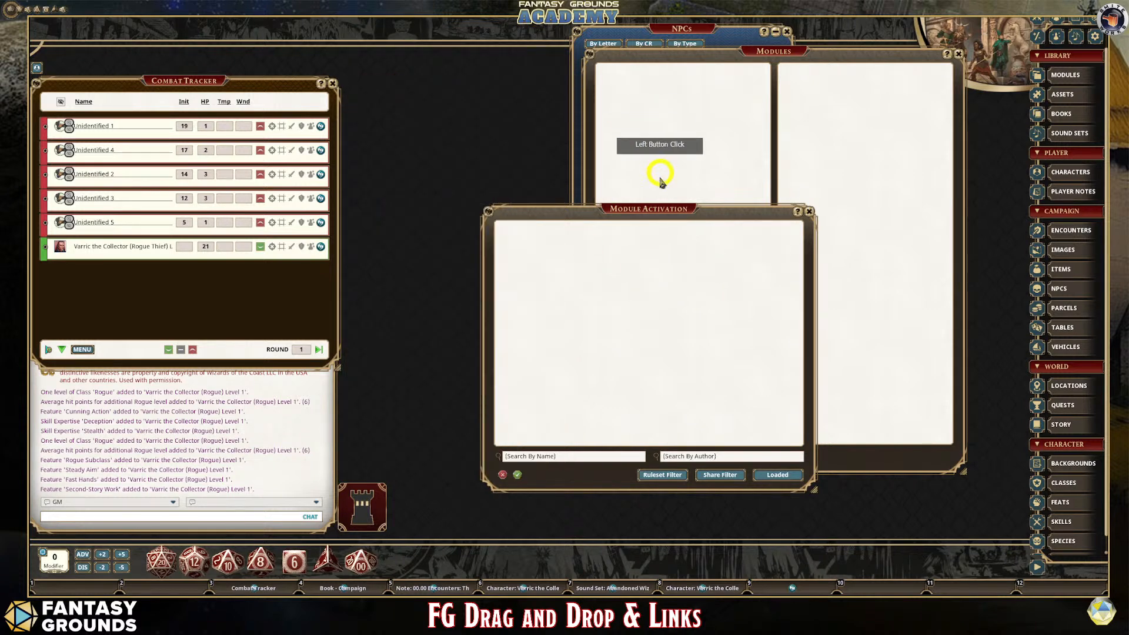
left_click_drag(654, 210, 510, 189)
left_click(661, 190)
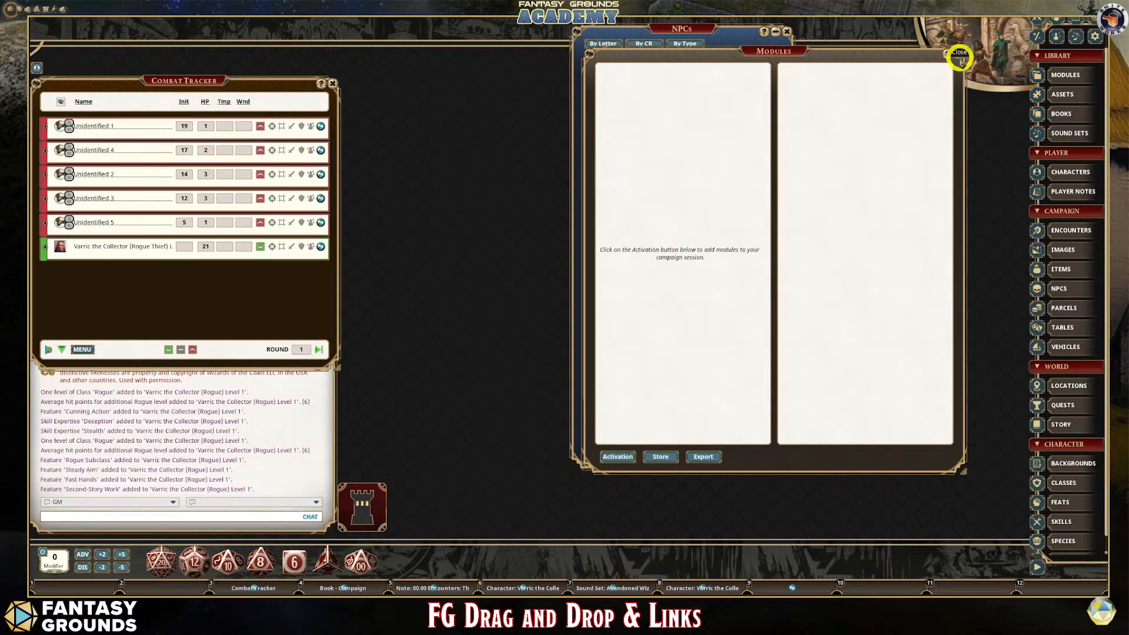
left_click(958, 54)
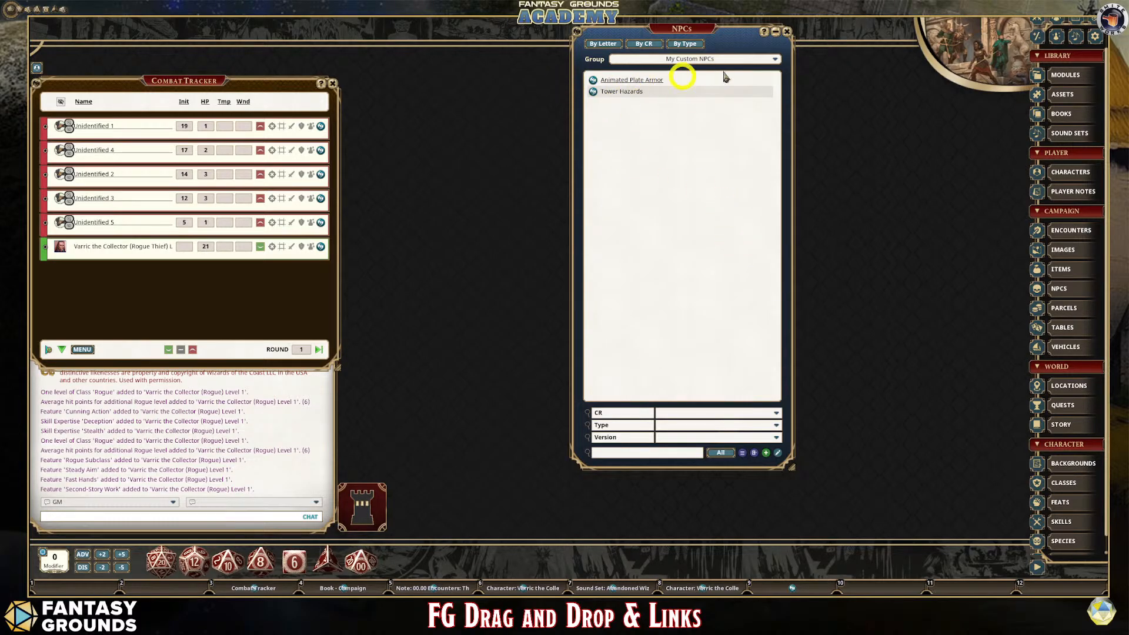
- Check the NPC list's D&D Monster Manual and Uncategorized groups for remaining records
left_click(777, 60)
left_click(732, 82)
left_click(777, 57)
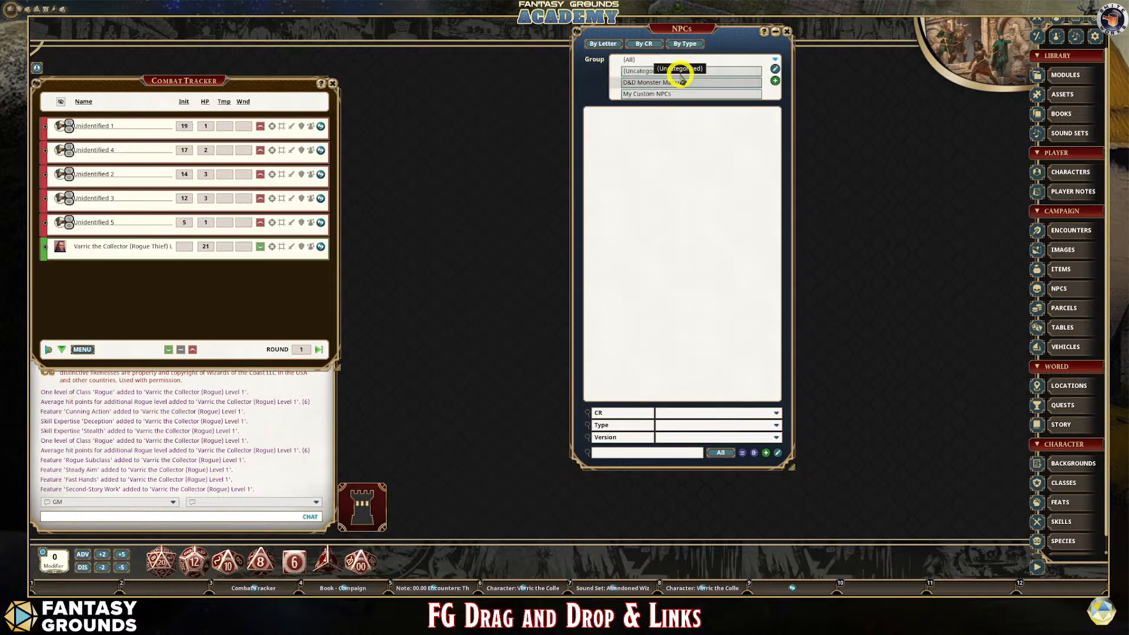
left_click(681, 73)
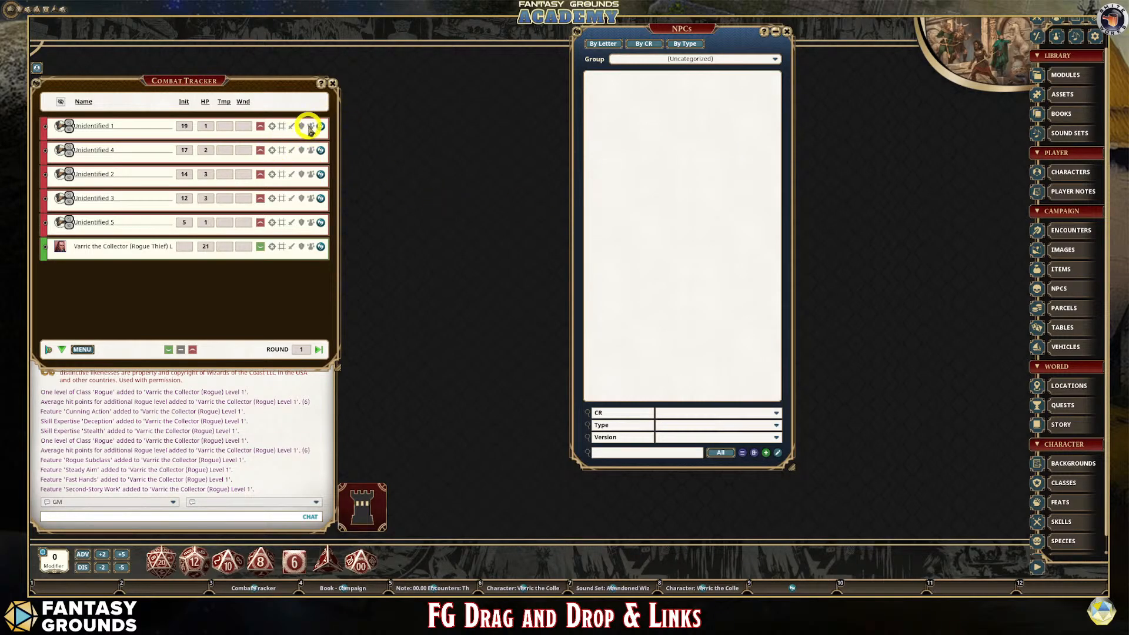
- Delete all non-friendly entries from the Combat Tracker, and delete the remaining rogue character's entry as well
left_click(83, 349)
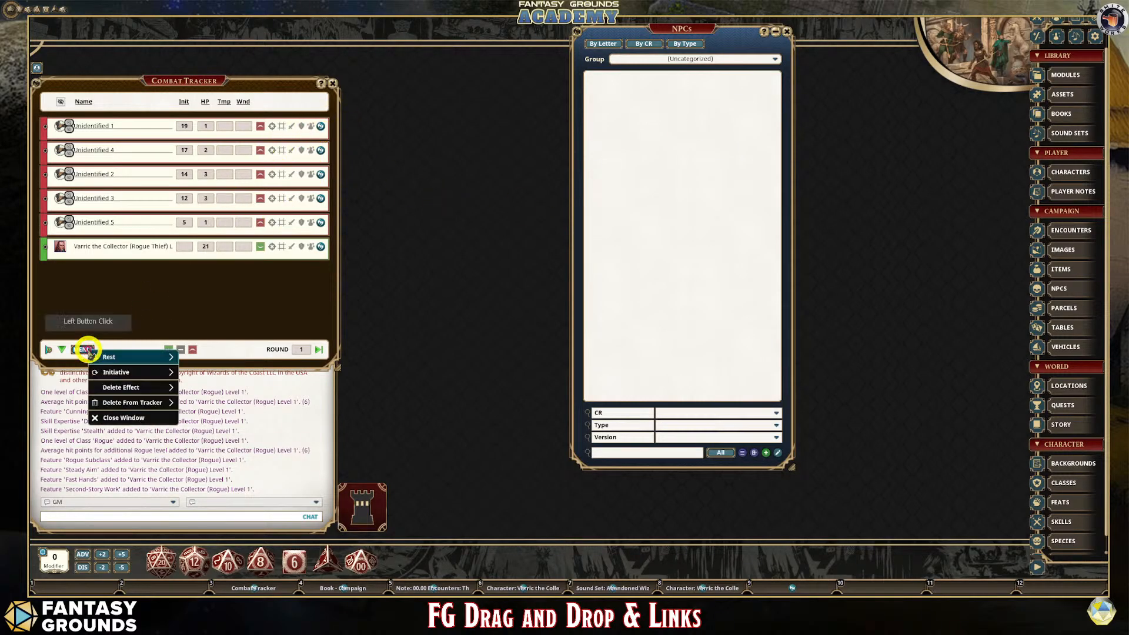
mouse_move(126, 402)
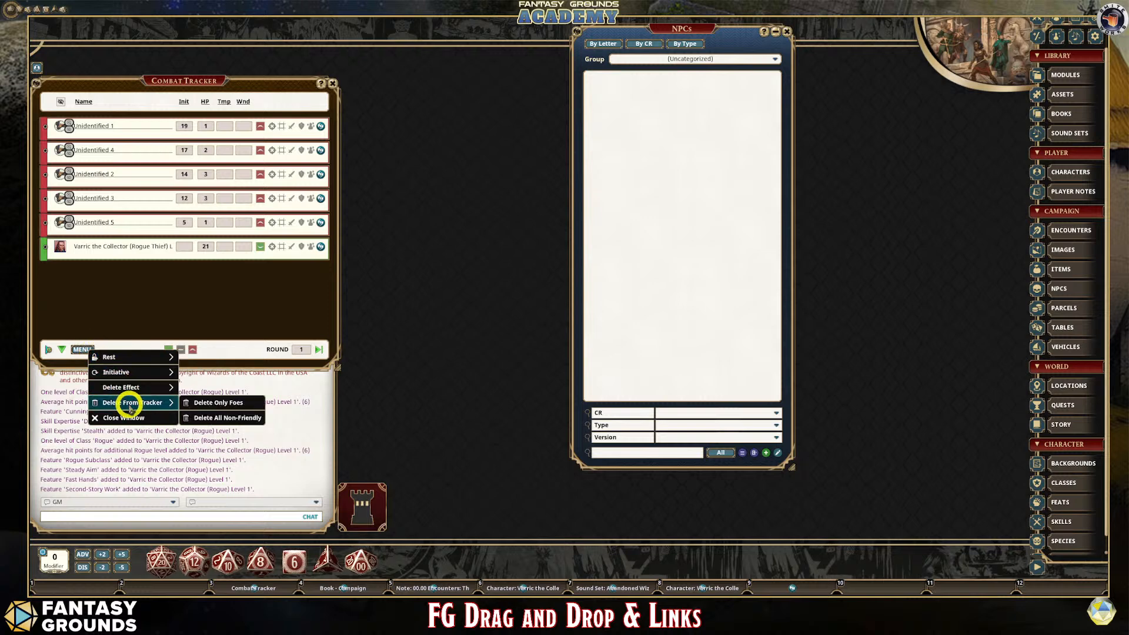
left_click(234, 418)
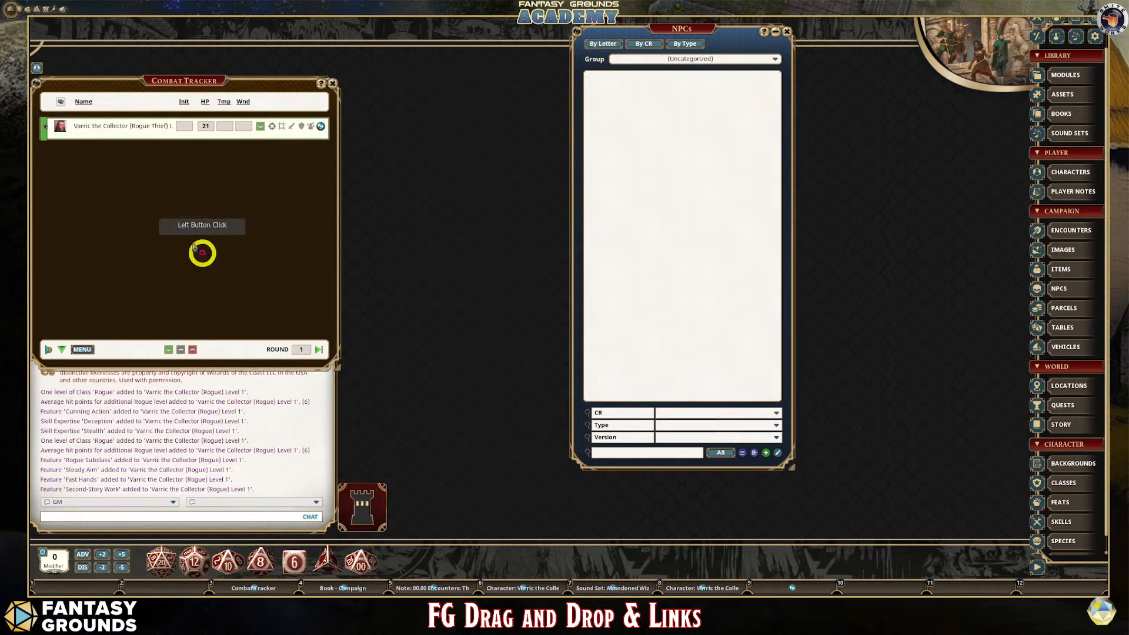
right_click(321, 126)
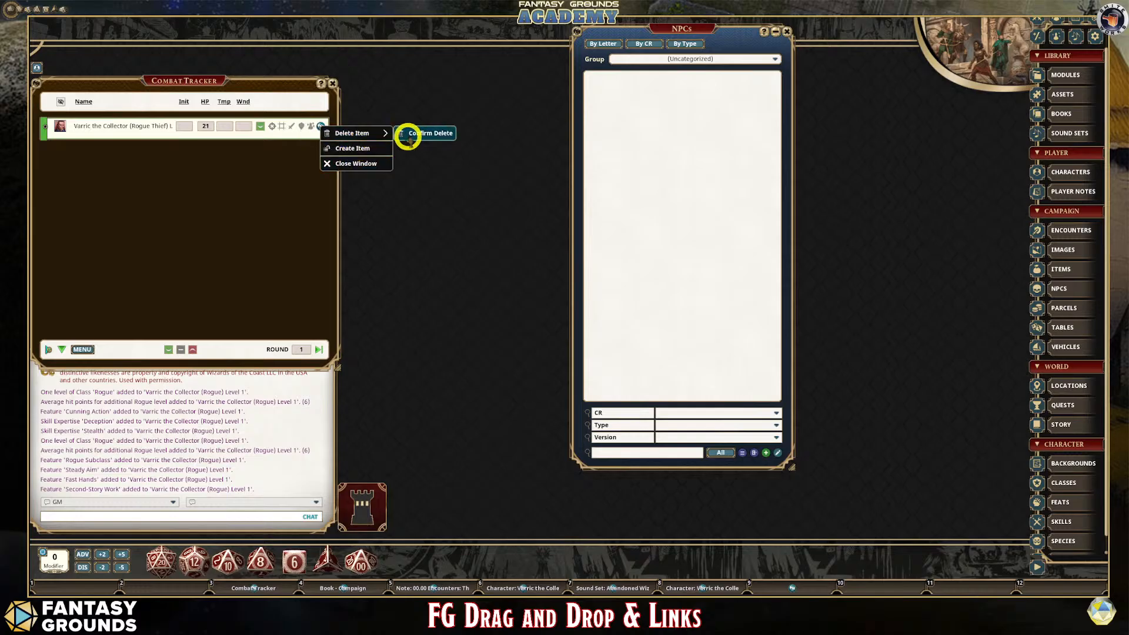
left_click(408, 134)
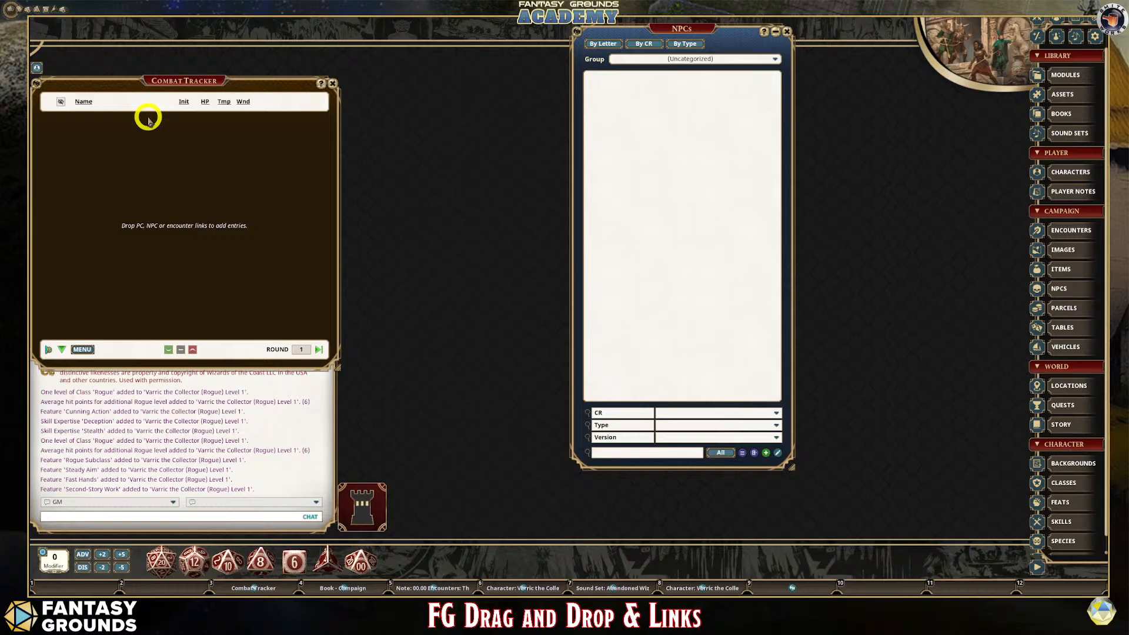
- Clear all messages from the chat window
right_click(281, 385)
left_click(291, 402)
left_click(369, 512)
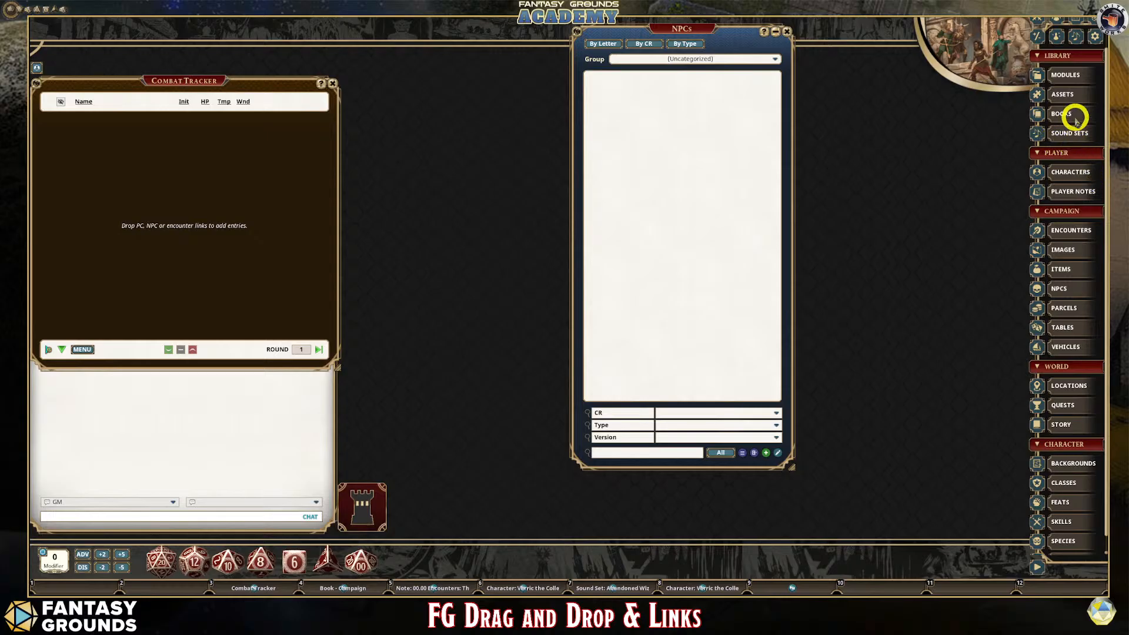
- Open Module Export and go over its Category, Author, Player Module and Read Only settings, leaving both options unchecked
left_click(1072, 75)
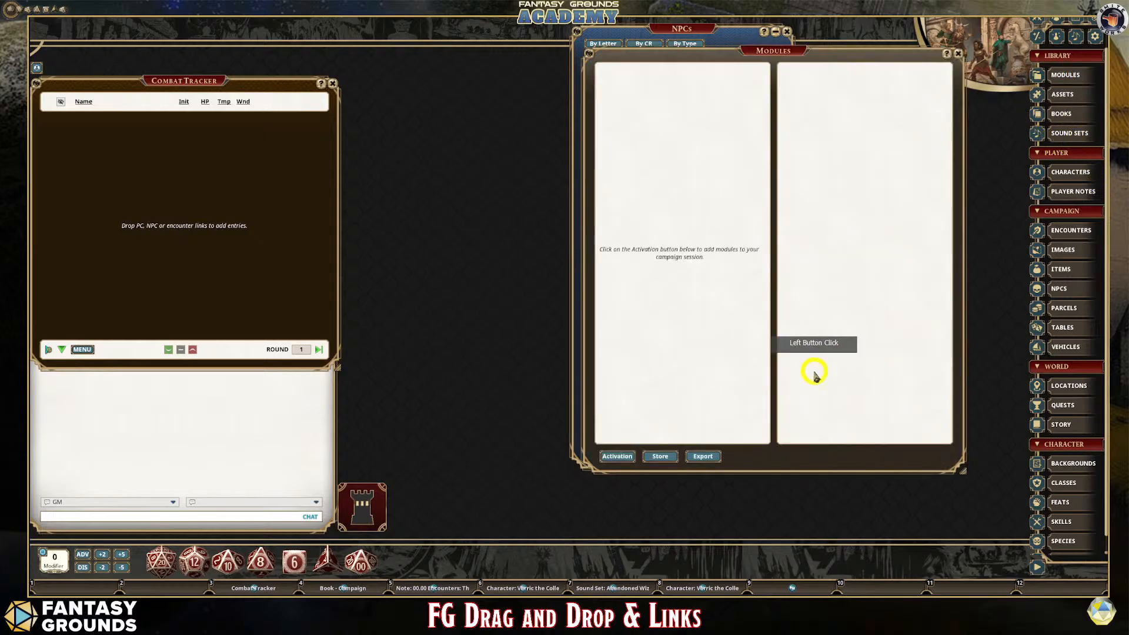
left_click(706, 454)
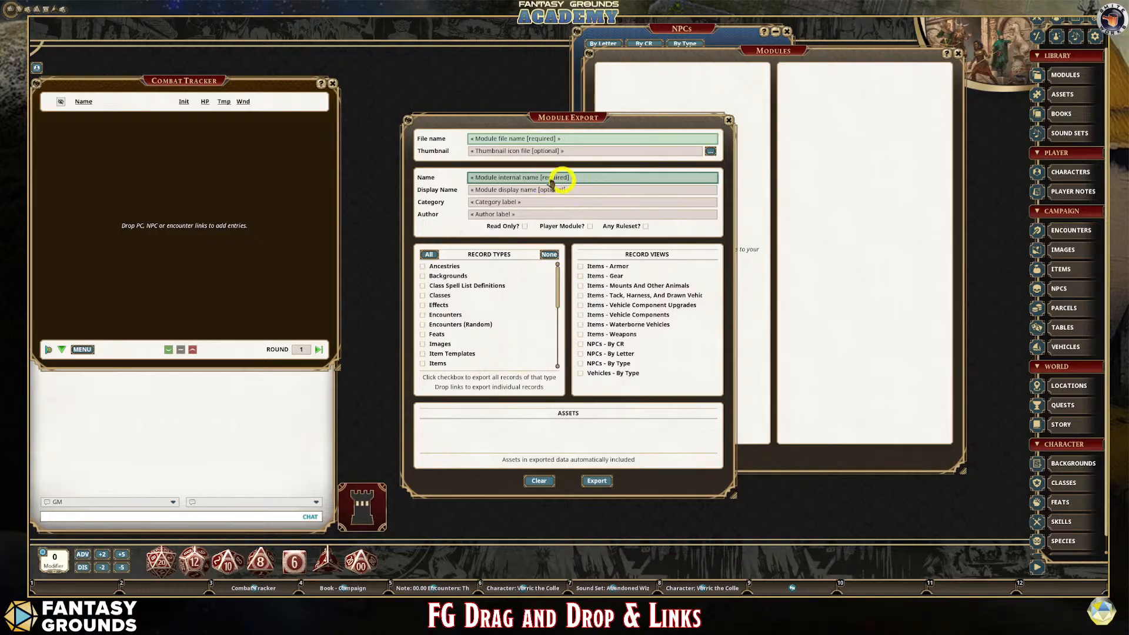
left_click(528, 203)
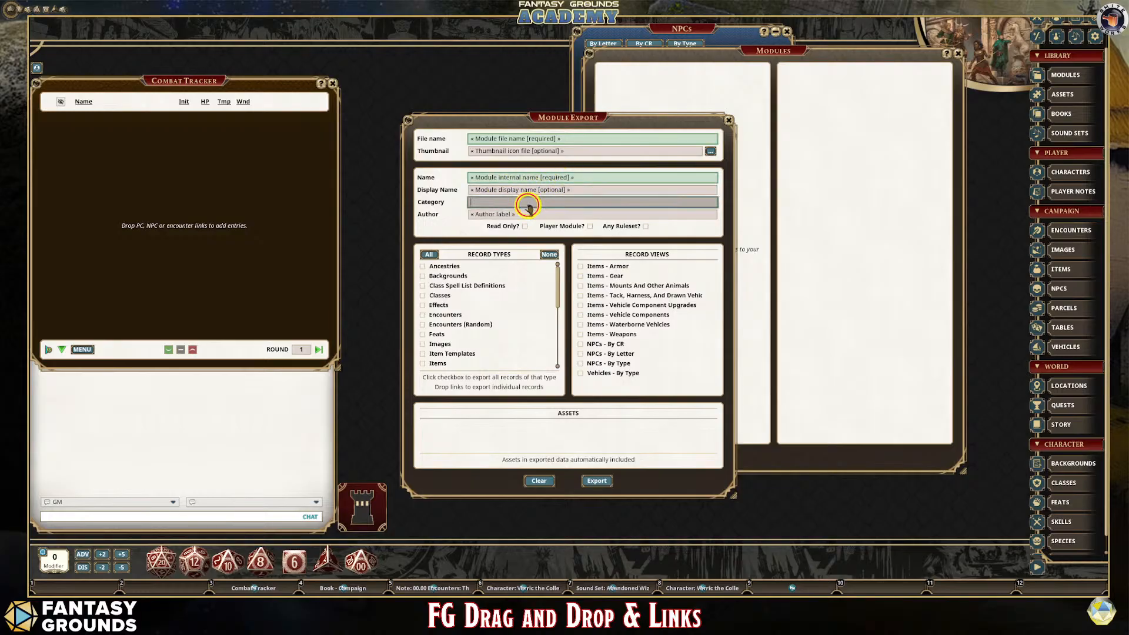
left_click(458, 210)
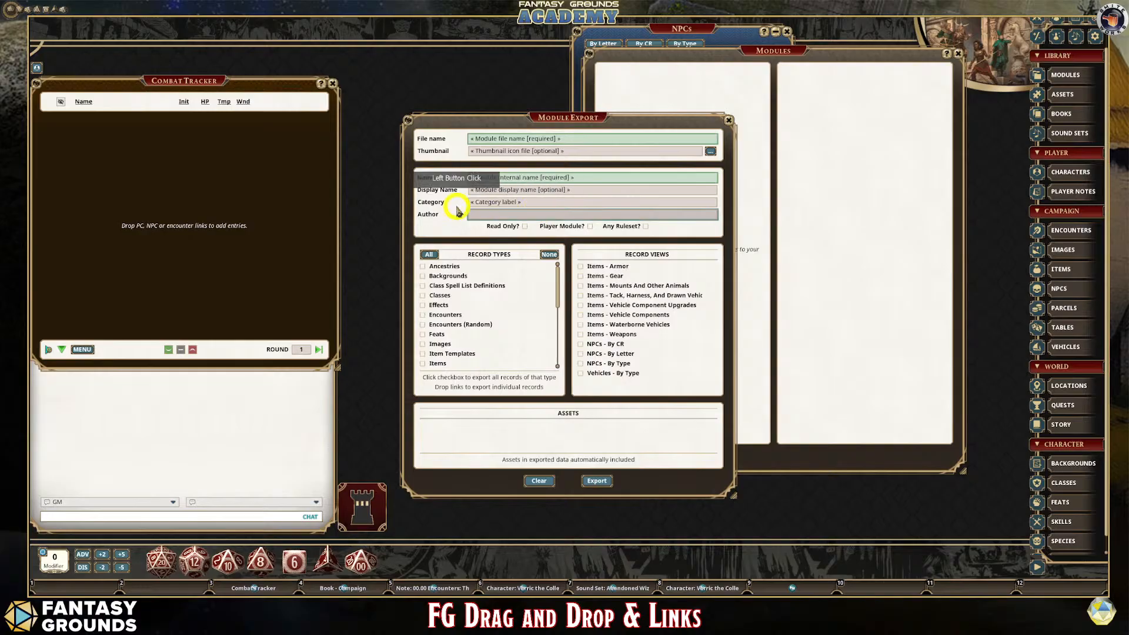
left_click(590, 228)
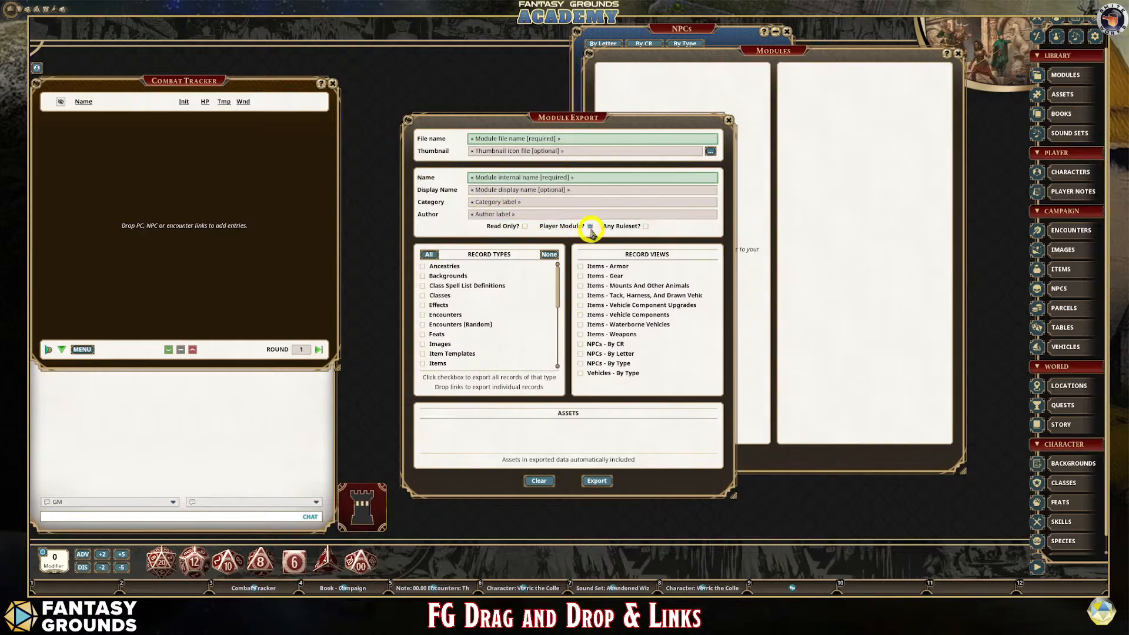
left_click(591, 228)
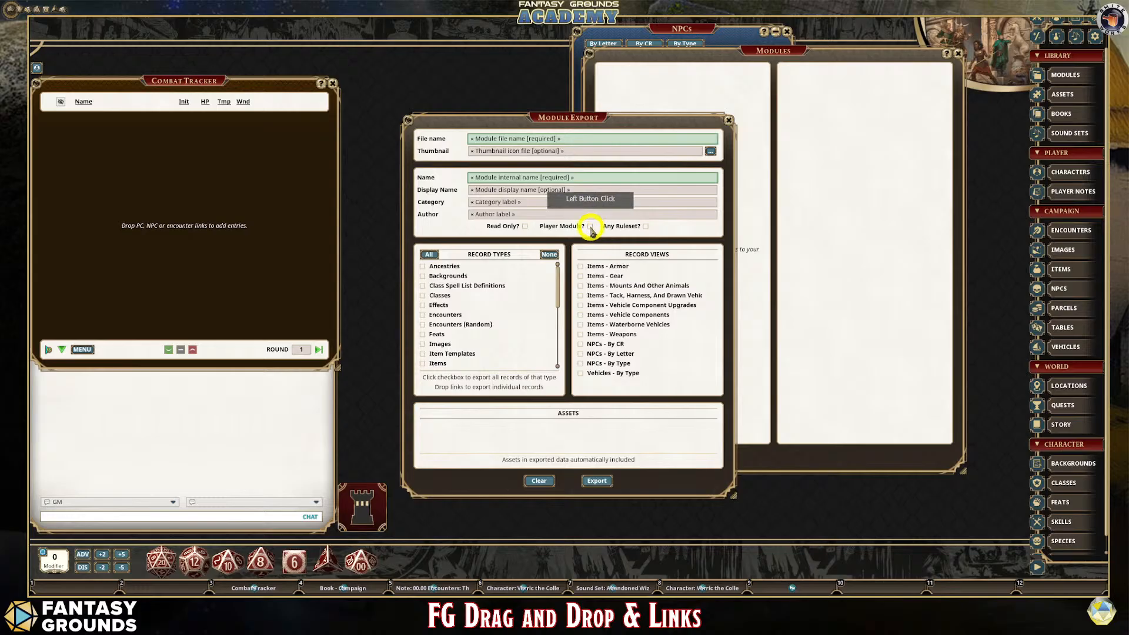
left_click(523, 217)
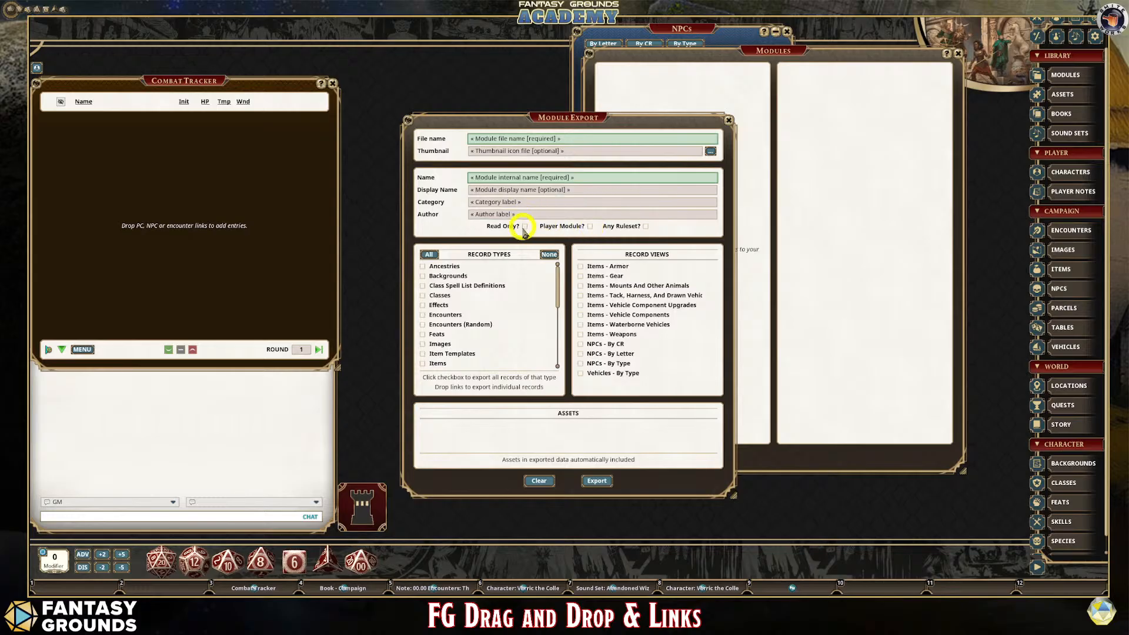
left_click(525, 227)
left_click(525, 228)
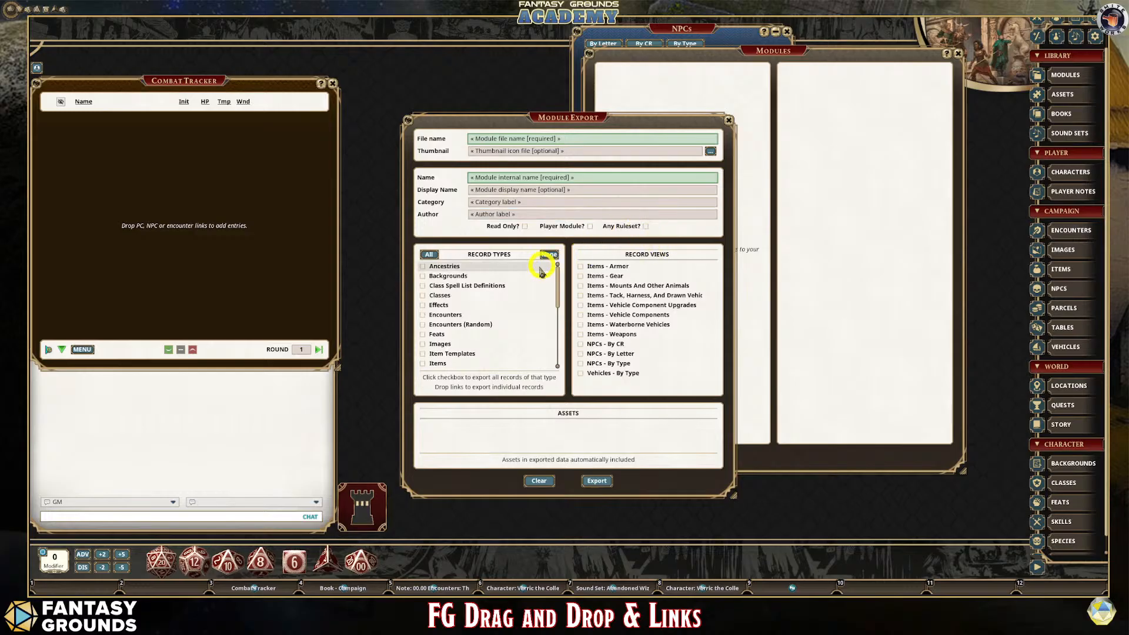
- Review the exportable record types, select all of them, and include the NPCs By CR, By Letter and By Type views
left_click_drag(557, 276, 558, 339)
scroll(432, 294, "up", 3)
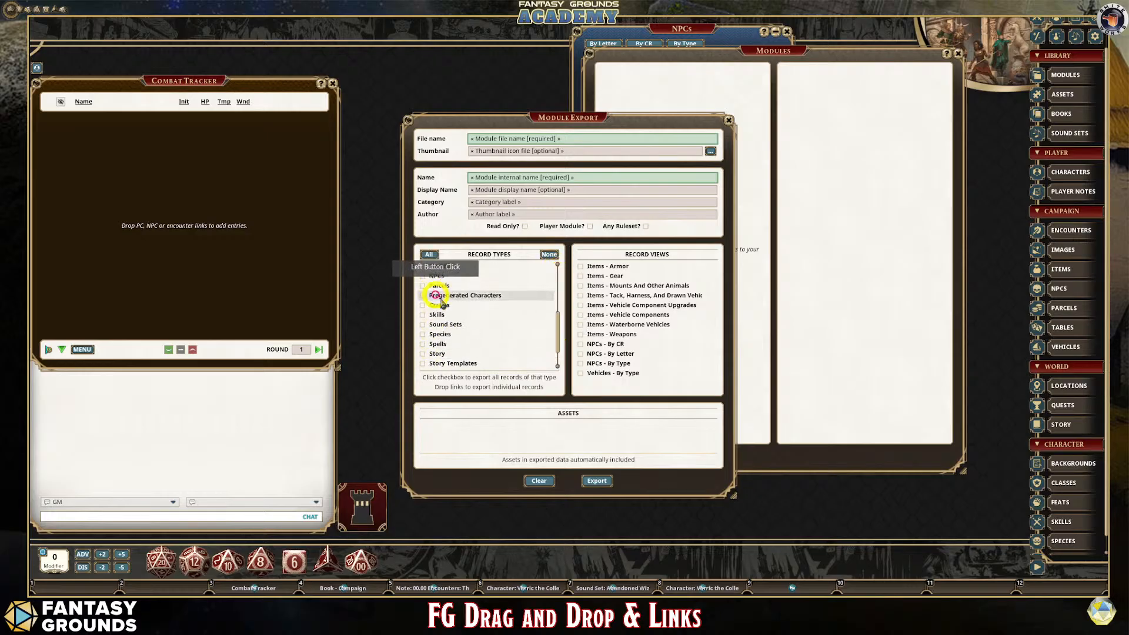
scroll(447, 303, "up", 5)
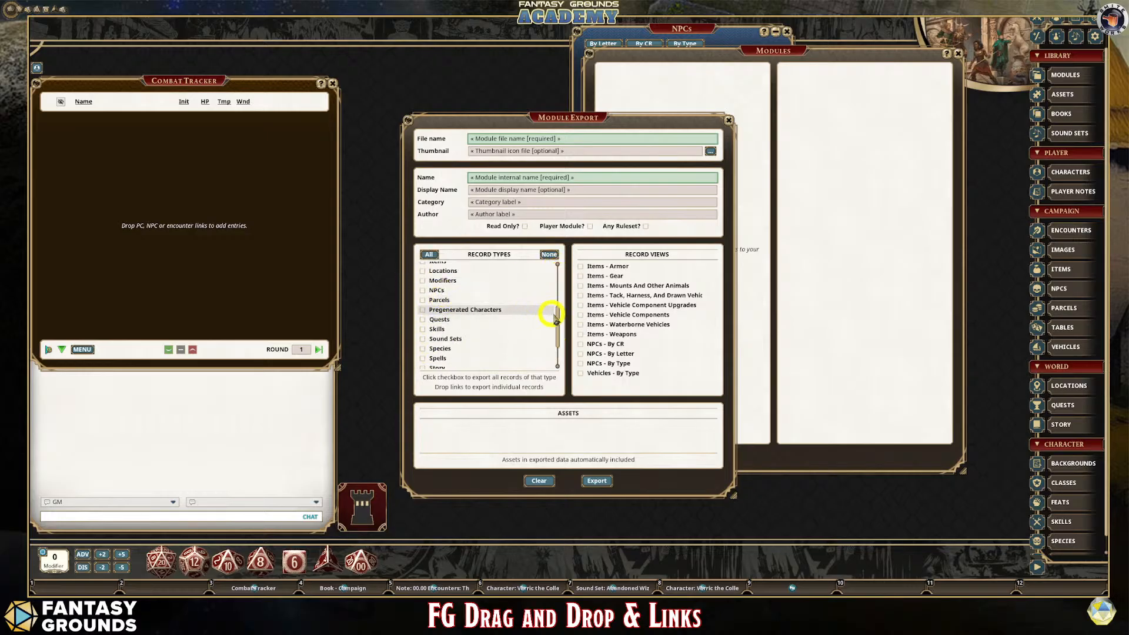
left_click(557, 263)
scroll(520, 320, "down", 10)
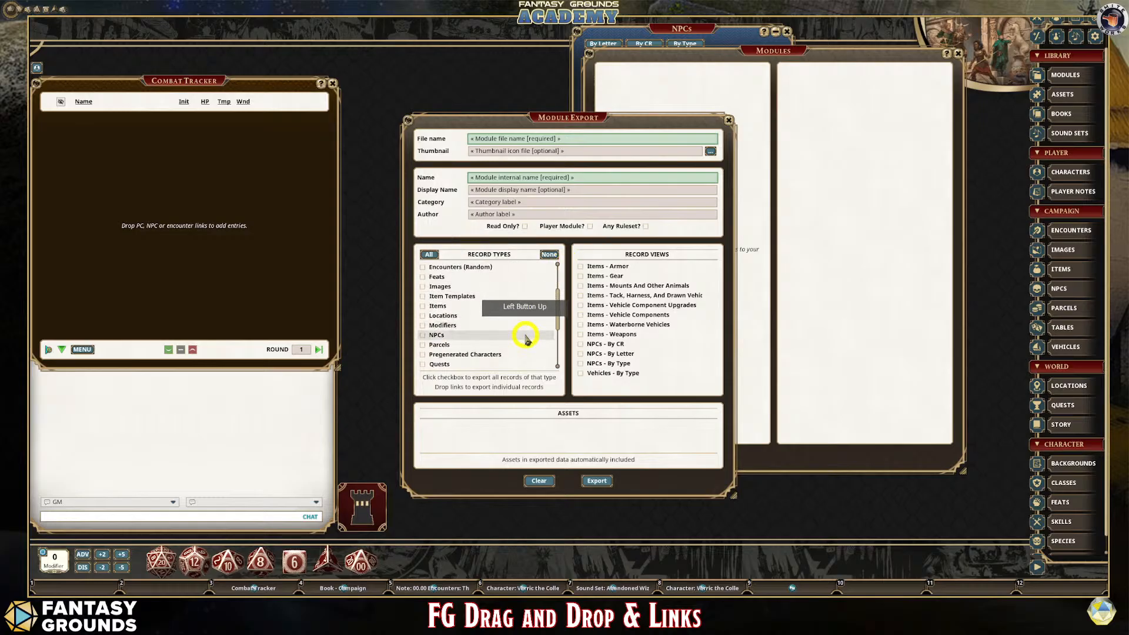
scroll(527, 347, "down", 2)
left_click(428, 254)
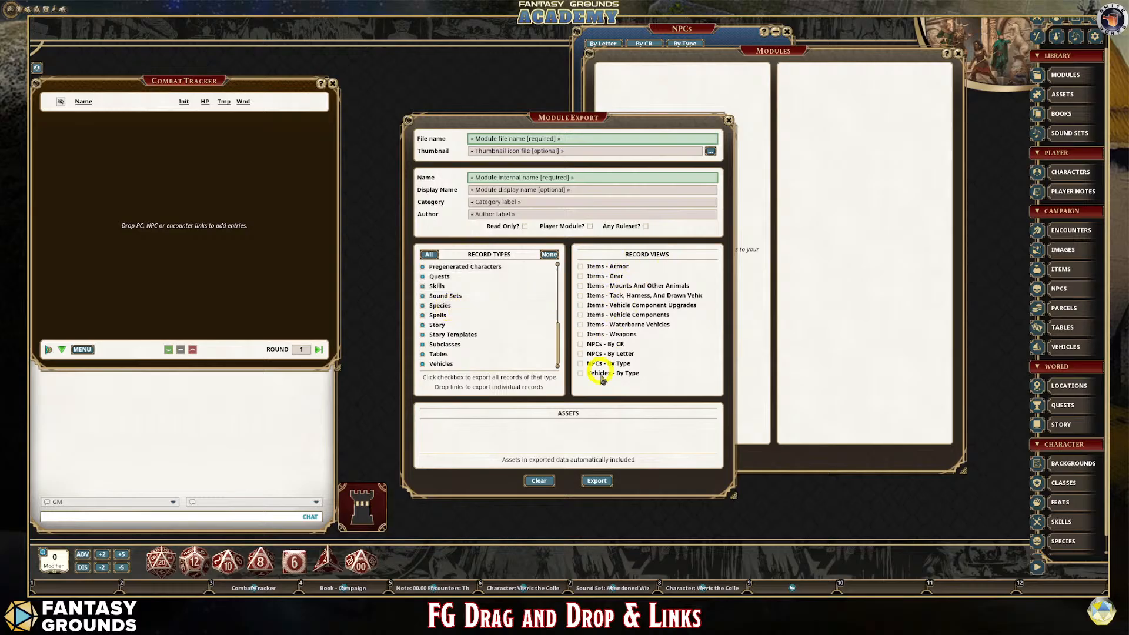
left_click(580, 355)
left_click(581, 365)
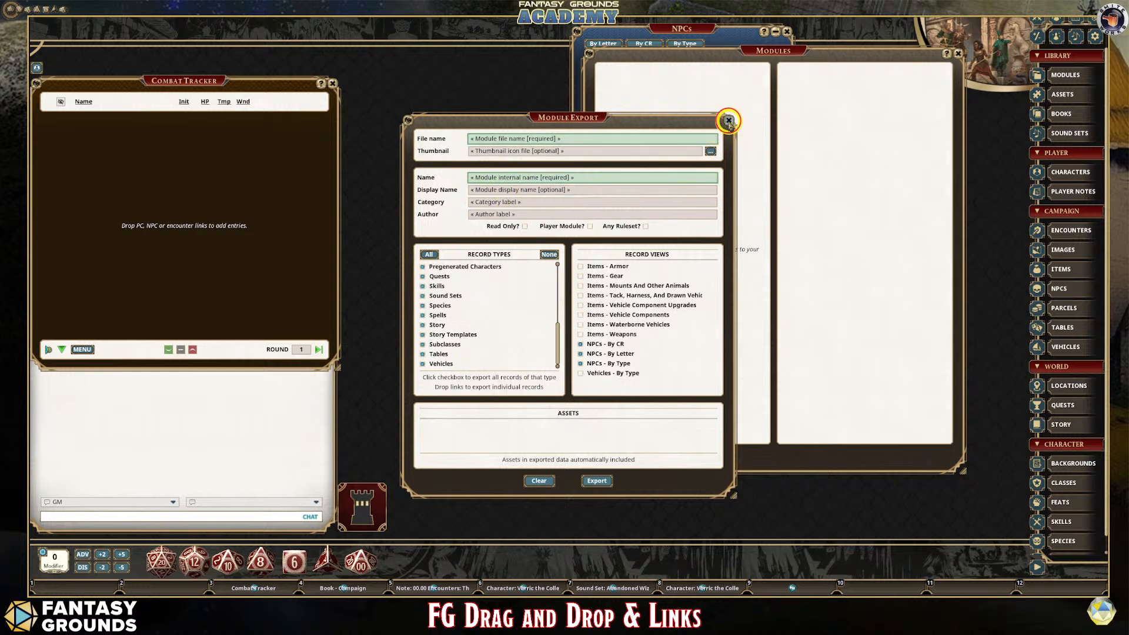
- Close the Module Export, Modules and NPCs windows without exporting
left_click(728, 120)
left_click(957, 53)
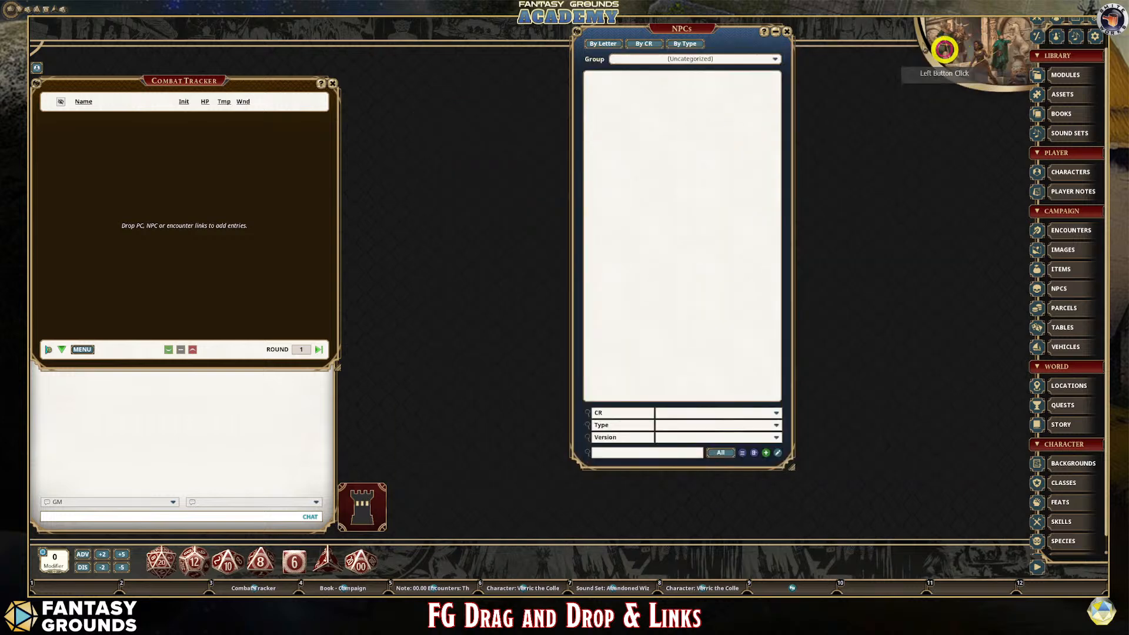
left_click(787, 31)
- Open the character list, view the level 3 Rogue Thief's sheet and close that sheet
left_click(1050, 173)
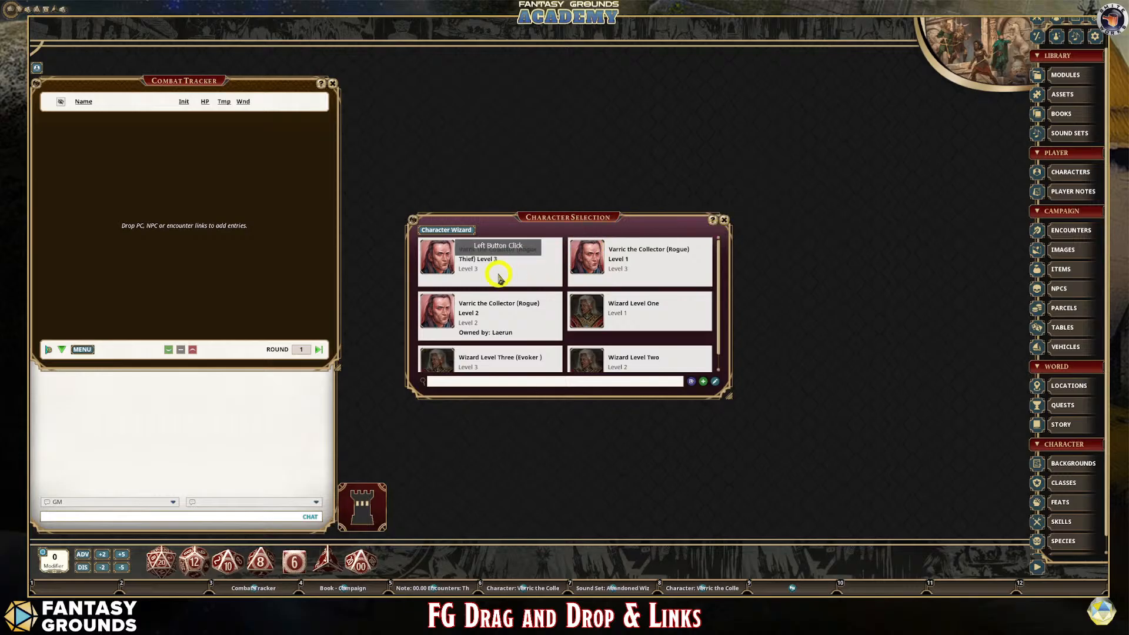
left_click(416, 263)
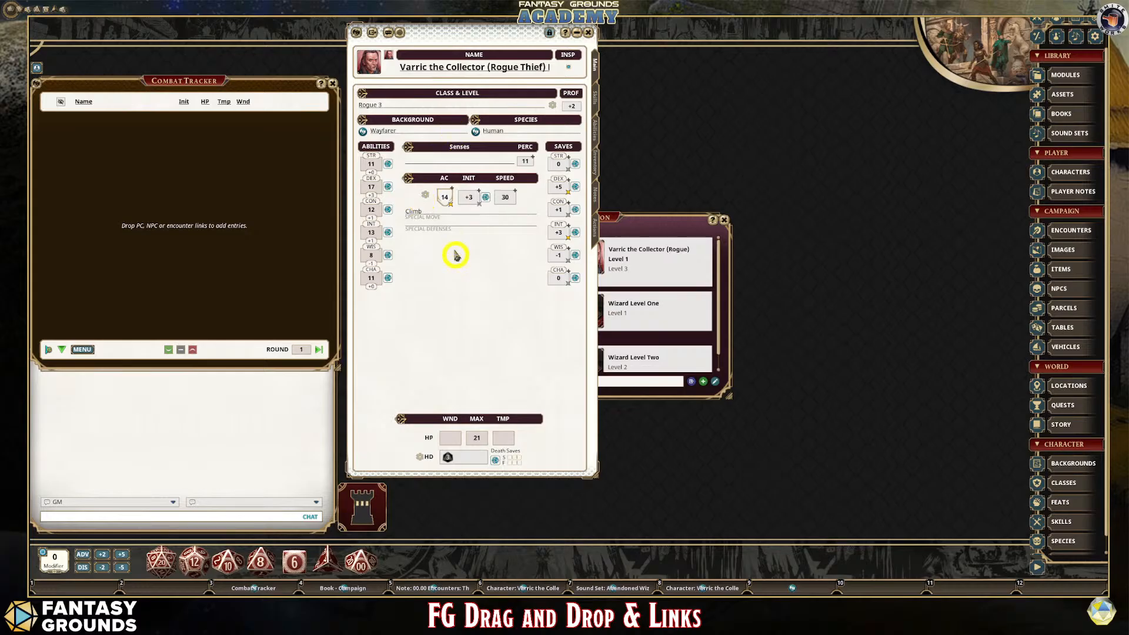
left_click(588, 33)
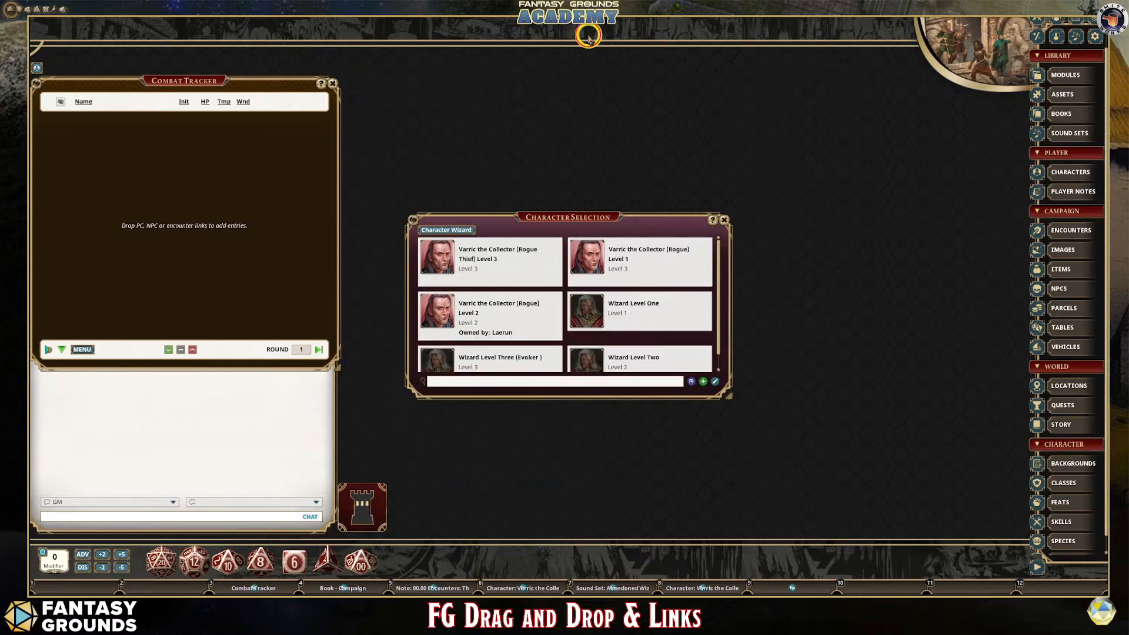
- Move the Character Selection window upward, enlarge it to show every character, and close it after viewing
left_click_drag(556, 223, 528, 99)
left_click_drag(554, 266, 550, 350)
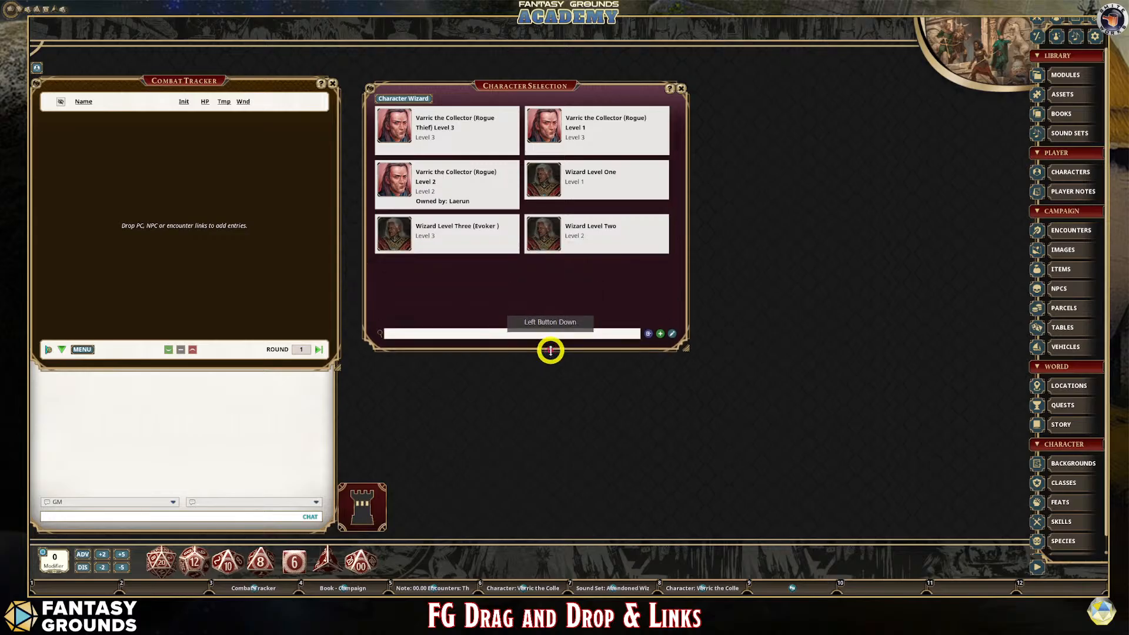
left_click_drag(691, 298, 788, 298)
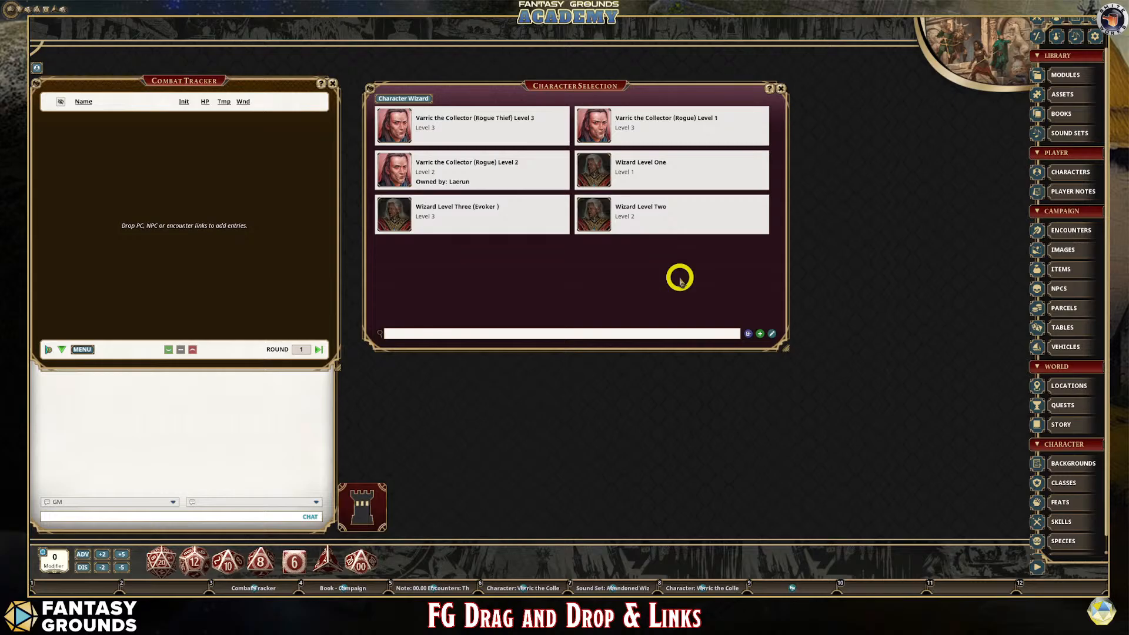
left_click(781, 90)
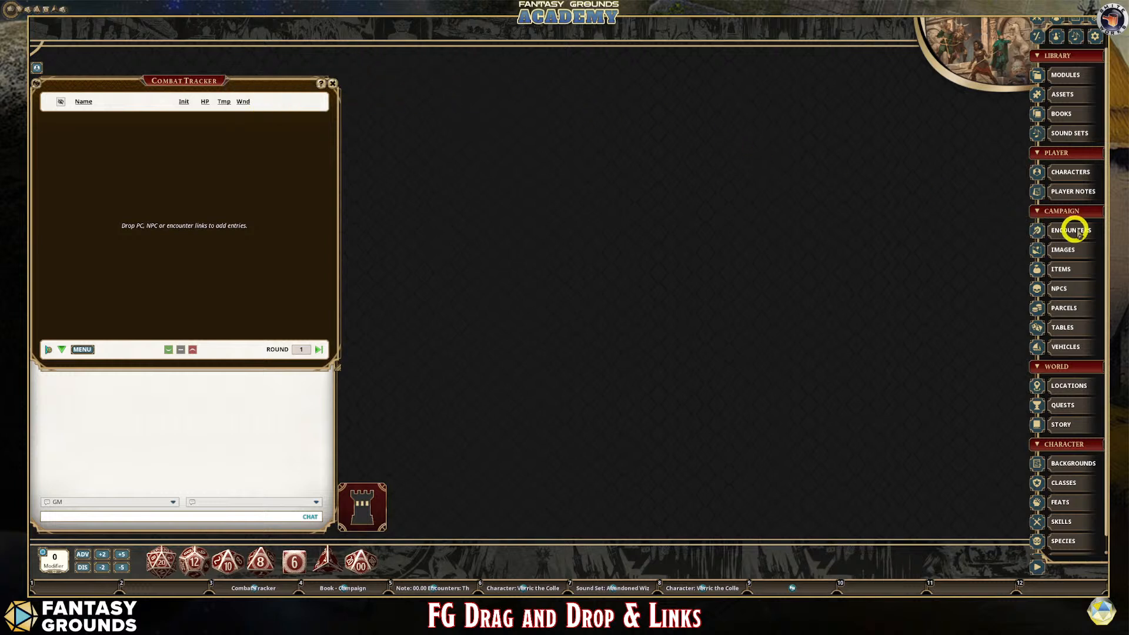
- Open the Story list, move it beside the Combat Tracker, expand its group choices and open the Setup story
left_click(1073, 425)
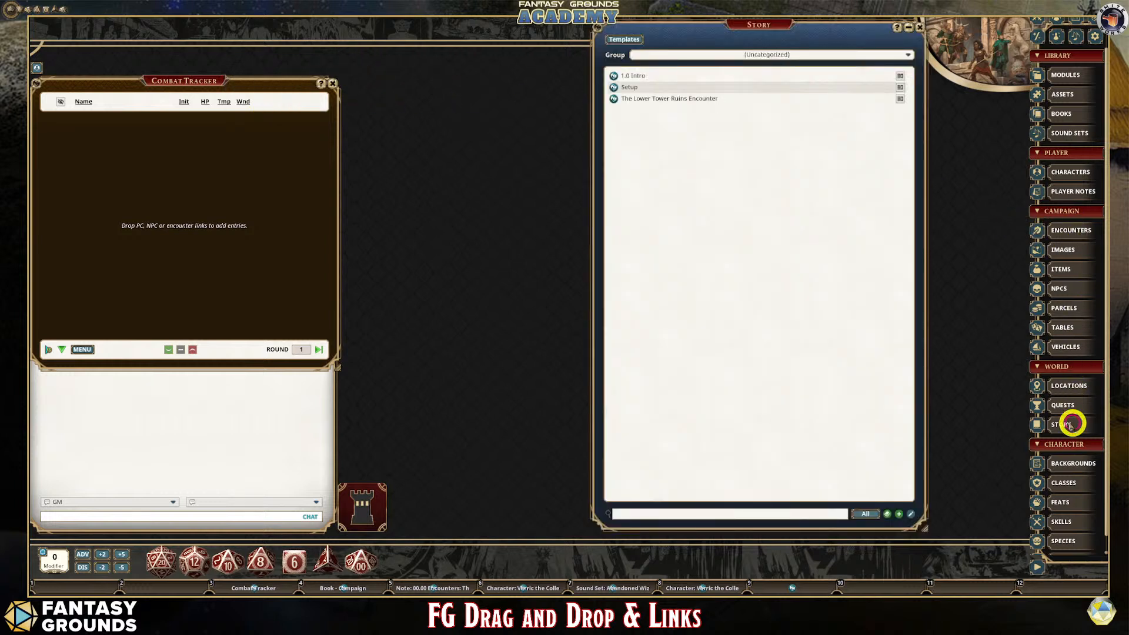
left_click_drag(670, 36, 447, 29)
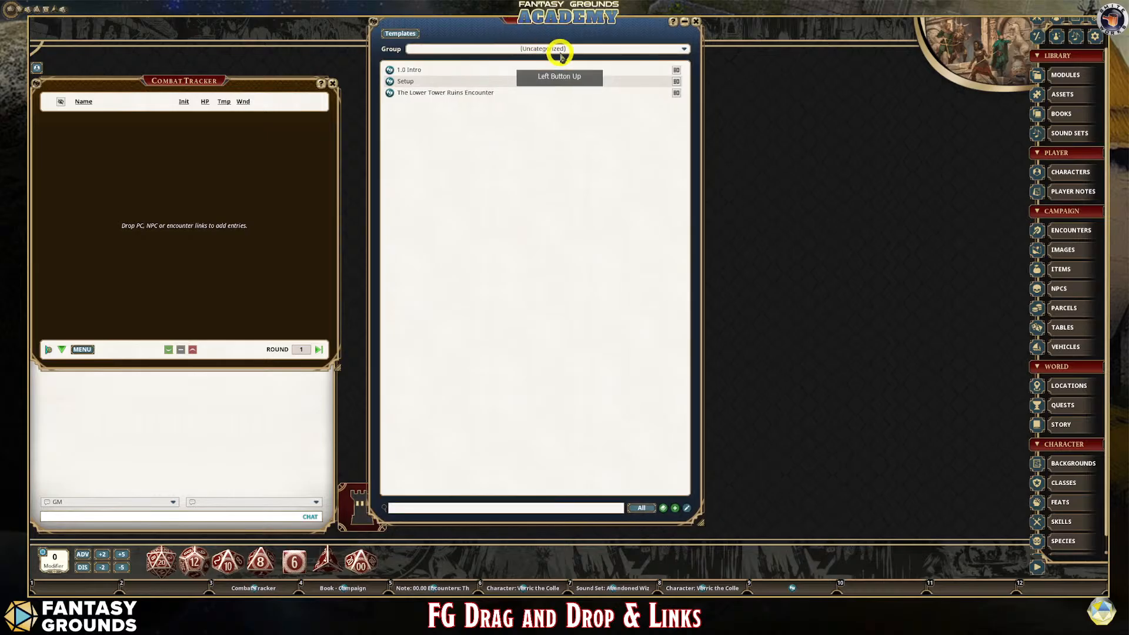
left_click(579, 52)
left_click(580, 59)
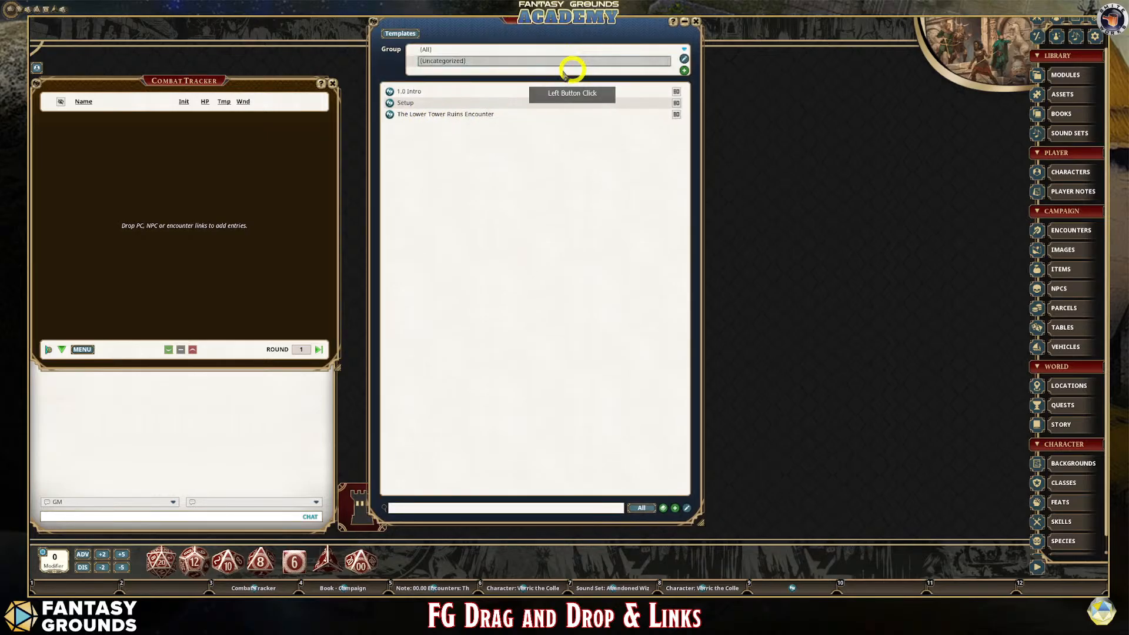
left_click(390, 104)
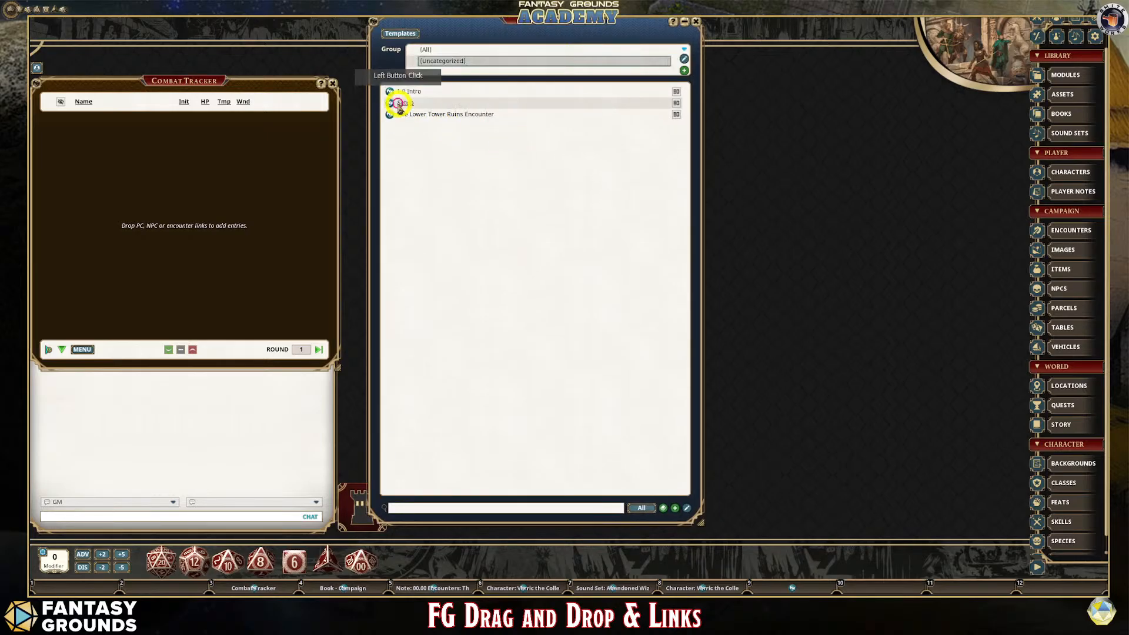
left_click_drag(721, 181, 698, 26)
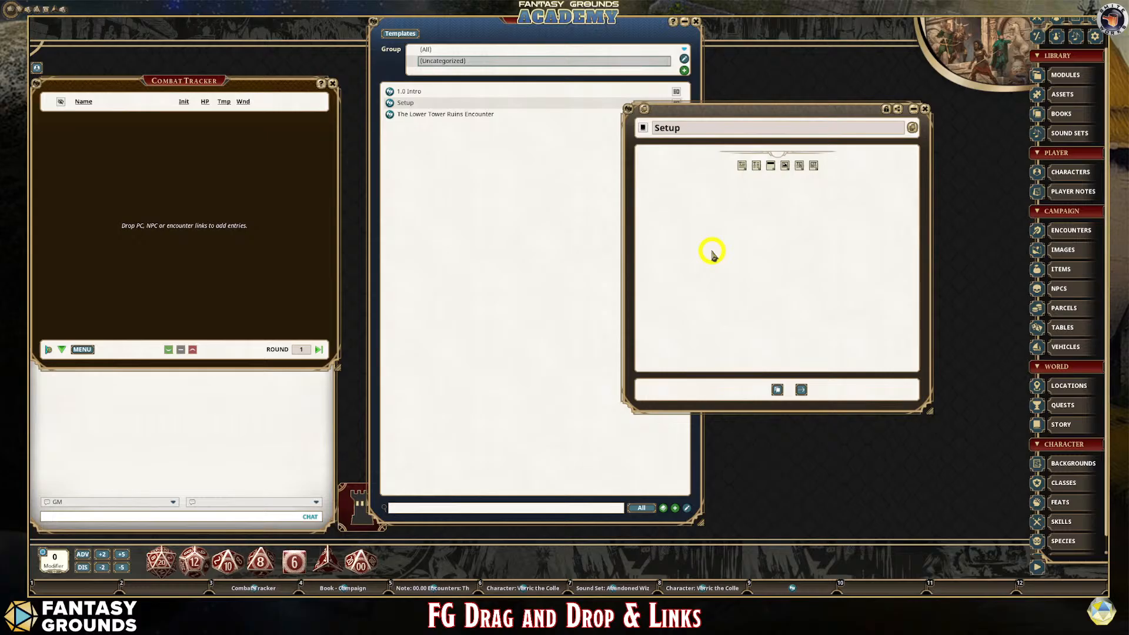
- Place the Setup story's link in hotkey slot 10, move its window clear of the Story list and close the list
left_click_drag(626, 111, 857, 580)
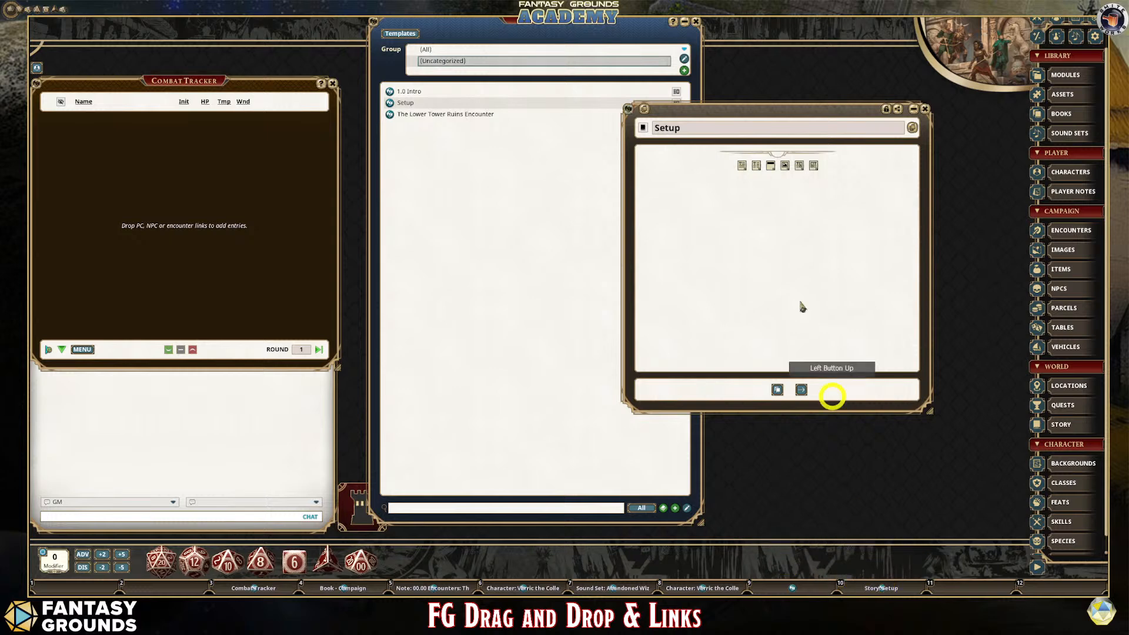
left_click_drag(776, 108, 819, 33)
left_click(696, 23)
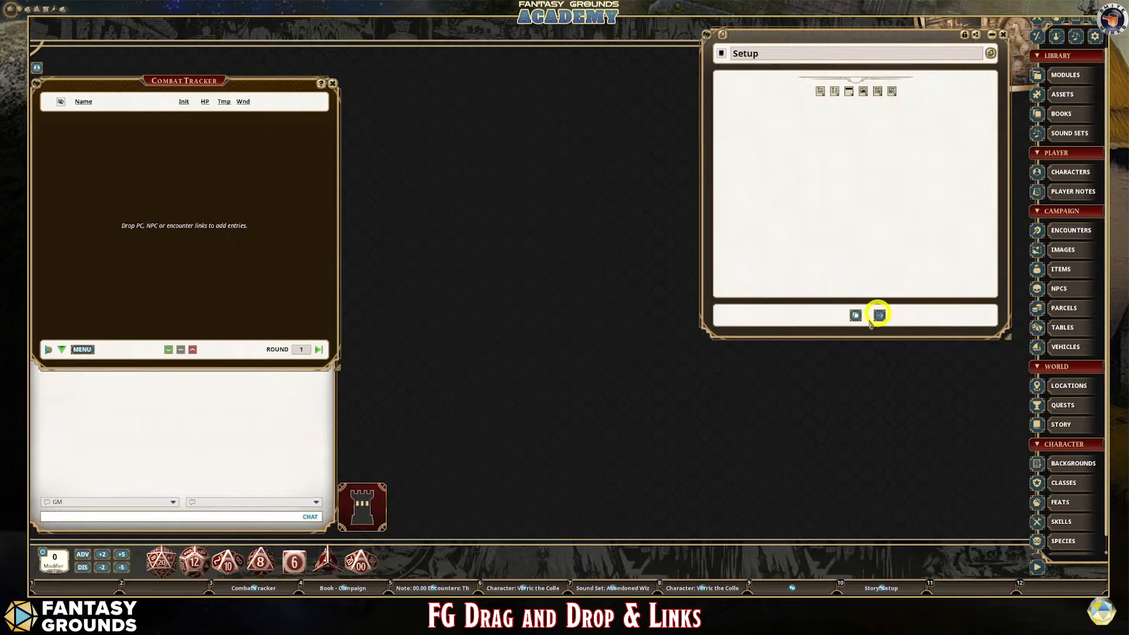
- Open the Skills list, move it below the Setup story, close it, and shift the Setup story window slightly upward
left_click(1062, 522)
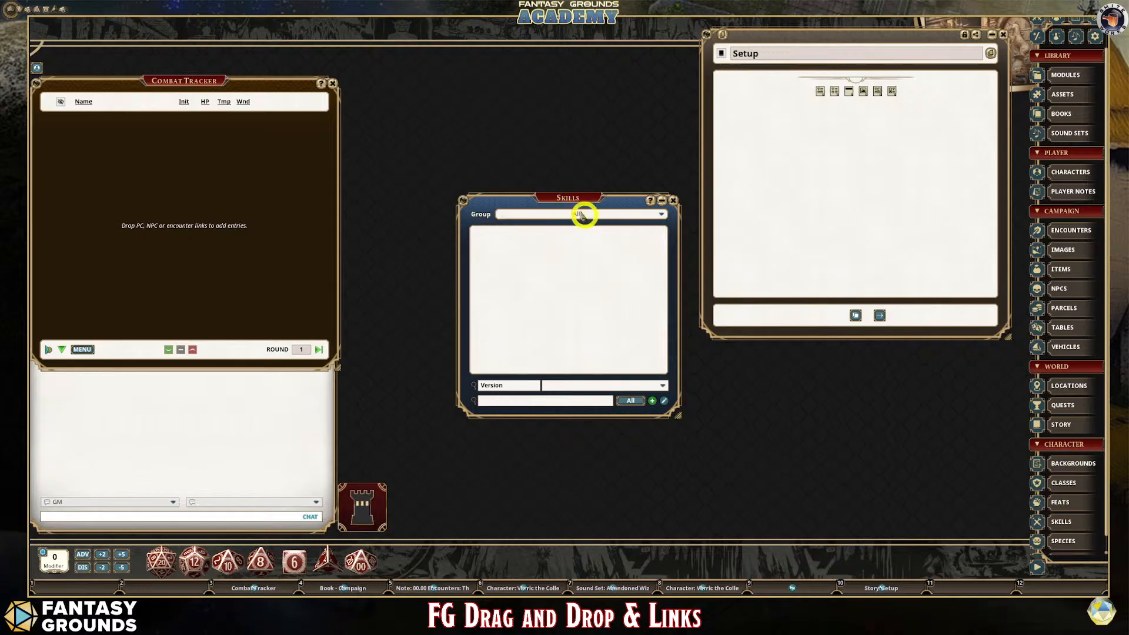
left_click_drag(568, 197, 814, 349)
left_click(920, 354)
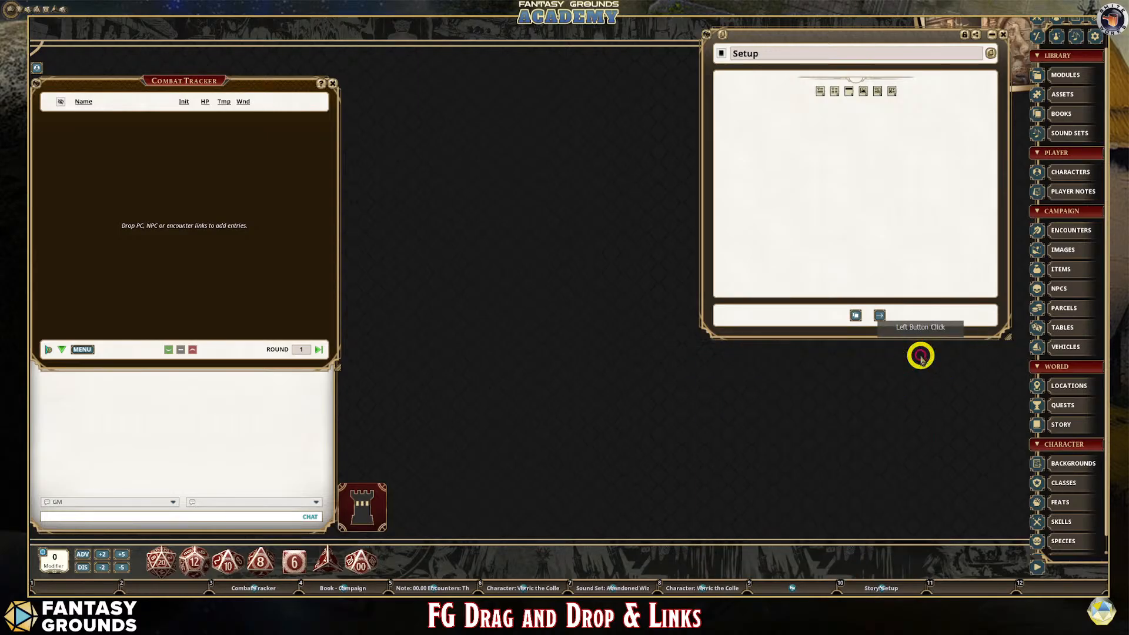
left_click(1045, 520)
left_click(1045, 520)
left_click(1045, 520)
left_click(1045, 520)
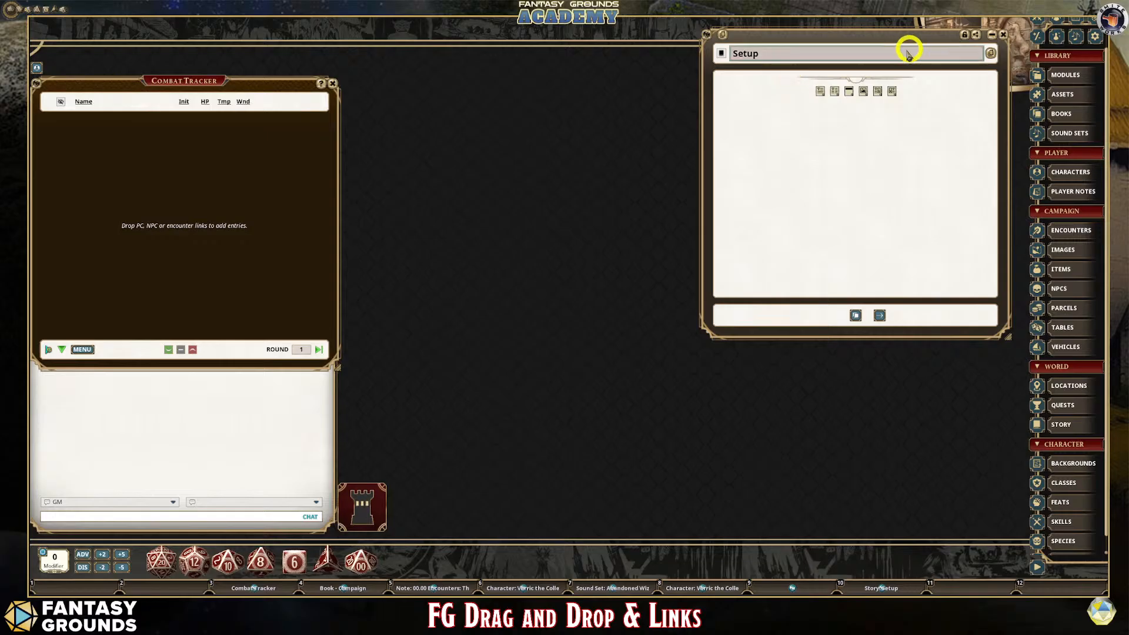
left_click_drag(941, 45, 946, 36)
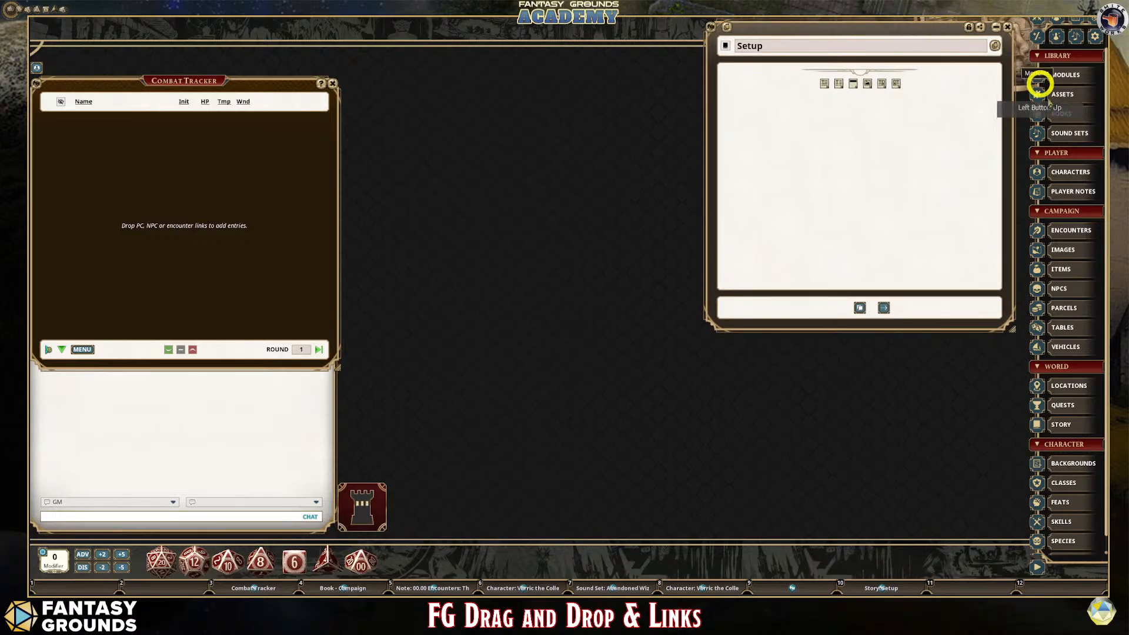
- Open the level 3 Rogue Thief's sheet from the character list, close the list and add that character to the Combat Tracker
left_click(1058, 172)
double_click(450, 258)
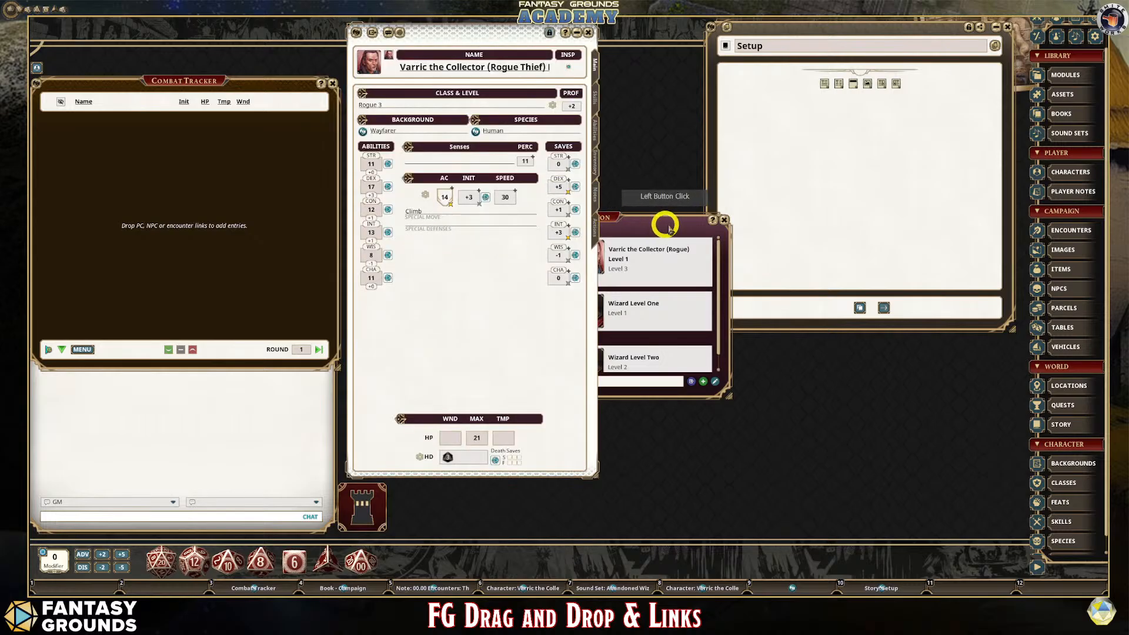
left_click(724, 220)
left_click_drag(368, 62, 178, 149)
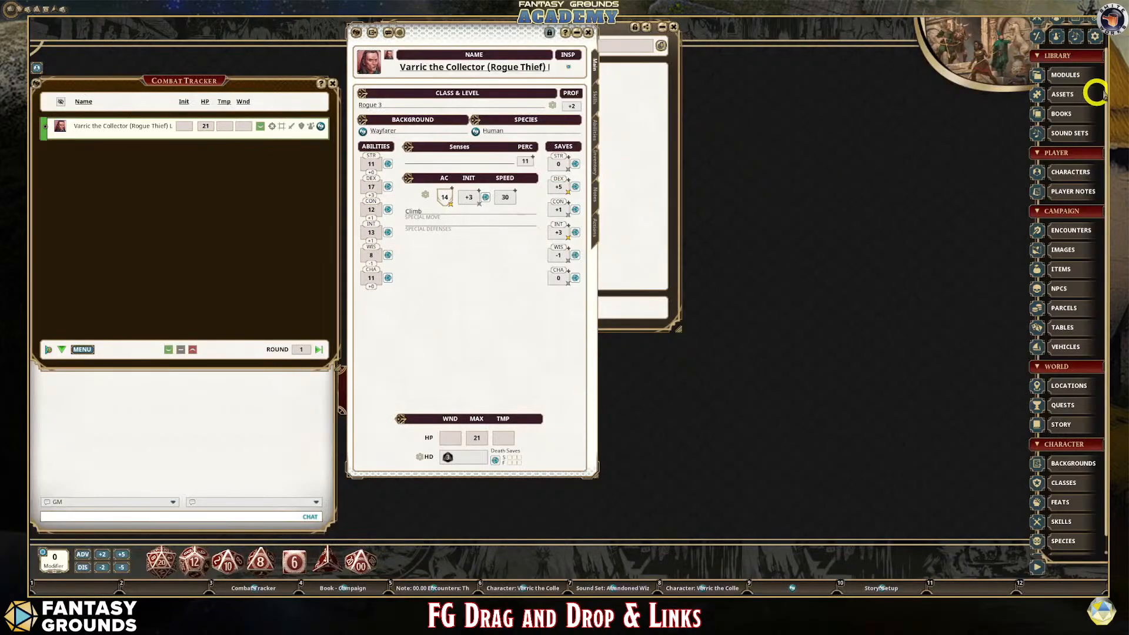
- Open the Options window clear of the character sheet, examine the Desktop: Restore windows on start setting and close the window
left_click_drag(1105, 87, 1105, 58)
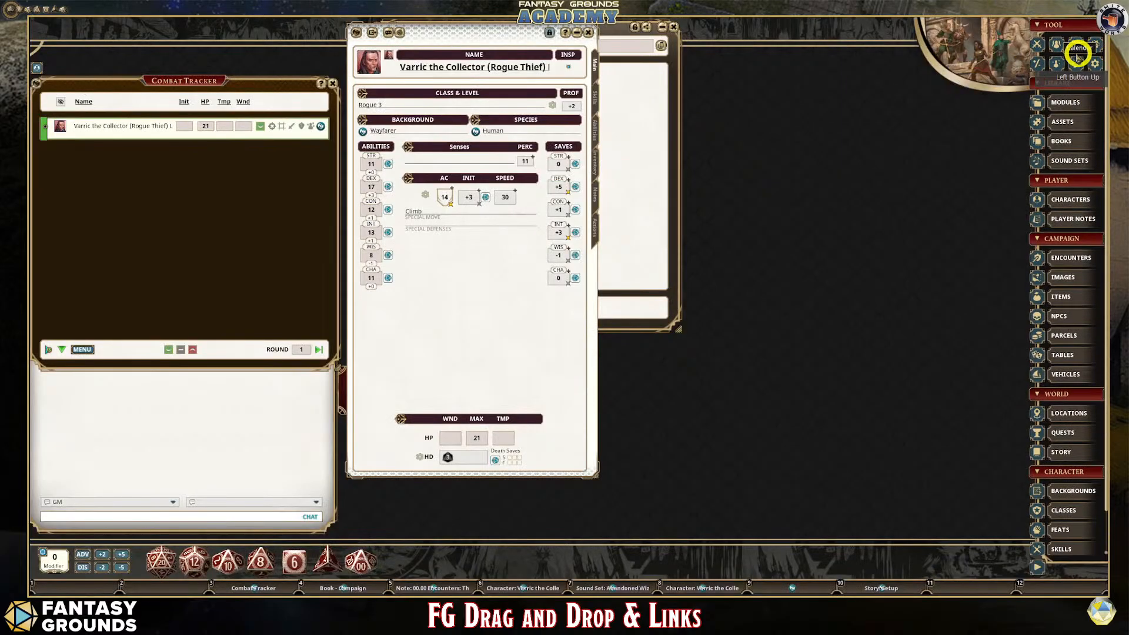
left_click(1095, 62)
left_click_drag(590, 194, 804, 94)
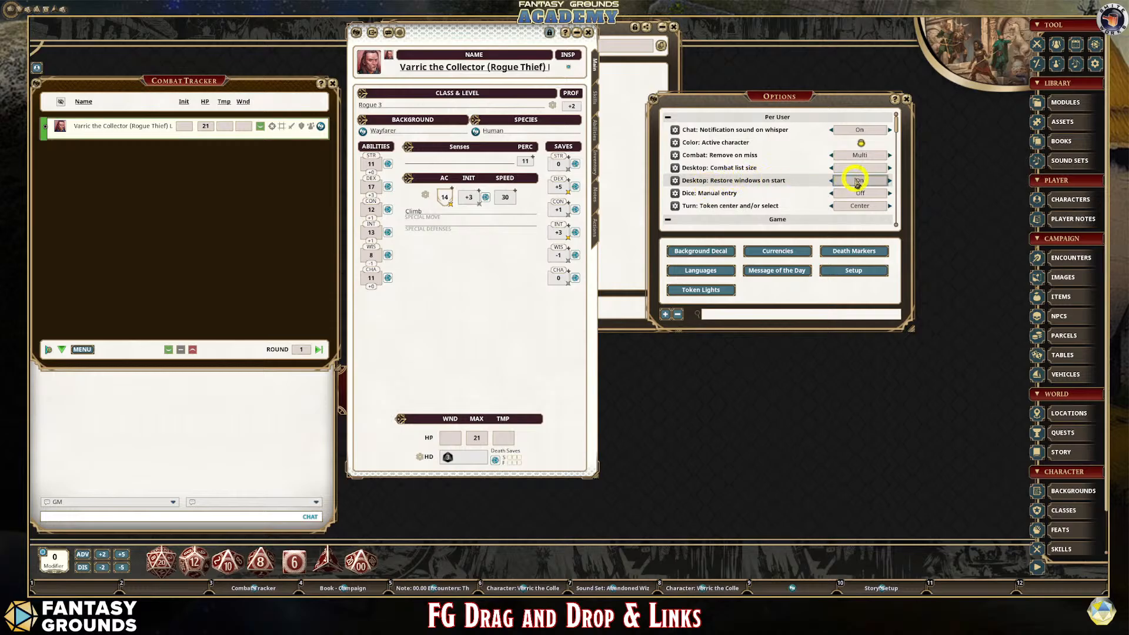
left_click(907, 100)
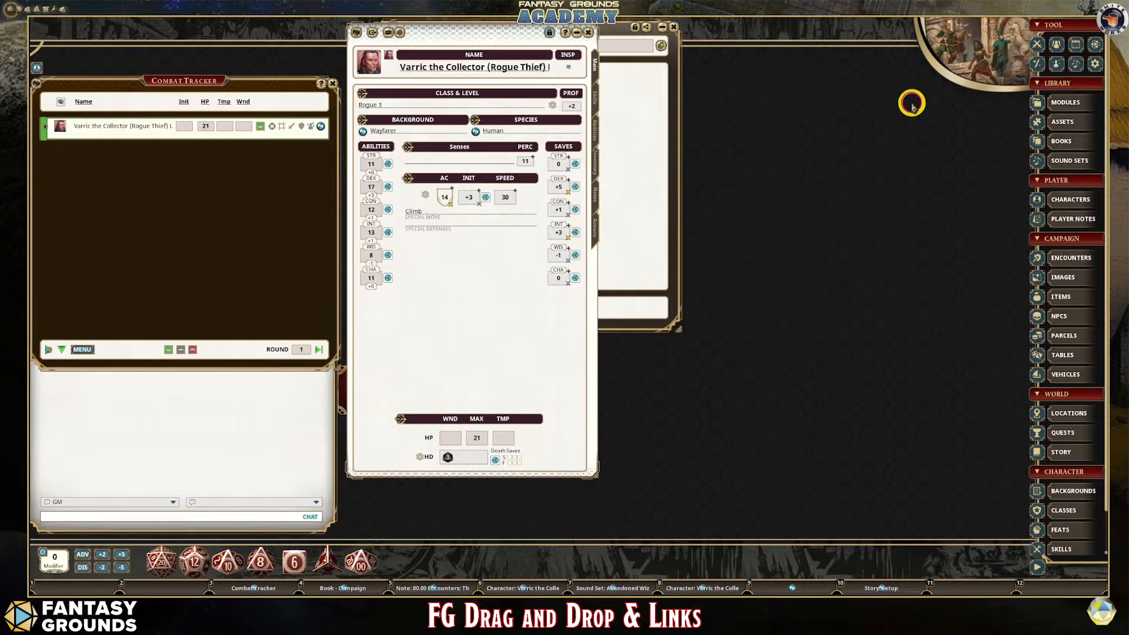
- Move the Setup story and the Rogue Thief's sheet away from the Combat Tracker to uncover the dice tower
mouse_move(496, 30)
left_mouse_down()
mouse_move(562, 55)
mouse_move(500, 34)
left_mouse_up()
left_click_drag(611, 31, 936, 33)
left_click_drag(479, 30, 617, 30)
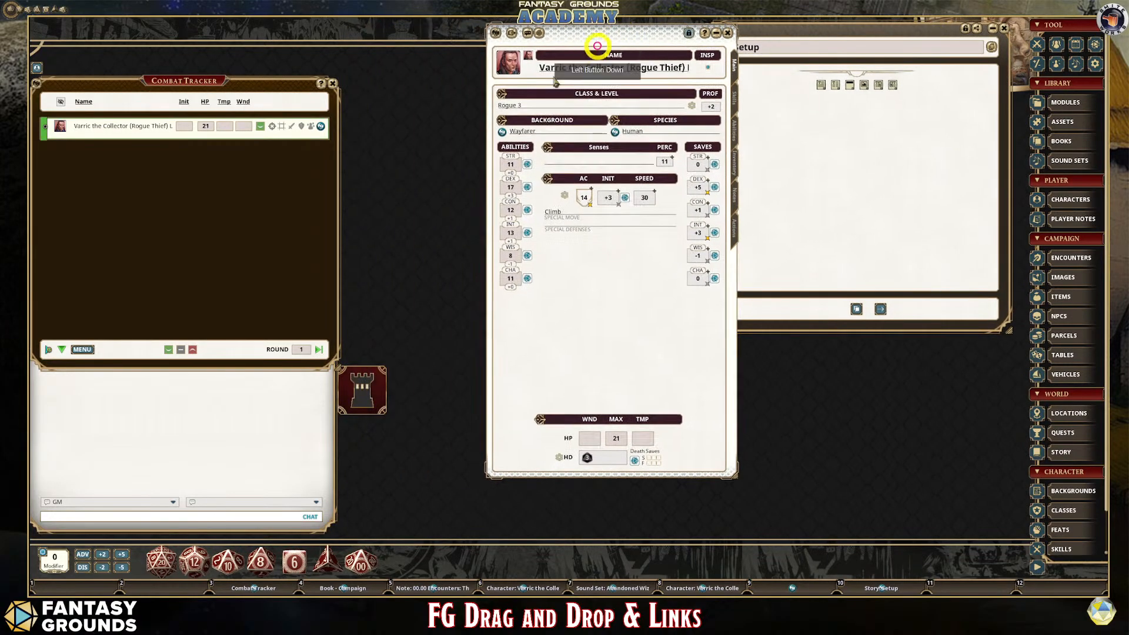
- Unlock the dice tower, move it down beside the chat entry area and lock its position again
right_click(376, 391)
left_click(462, 397)
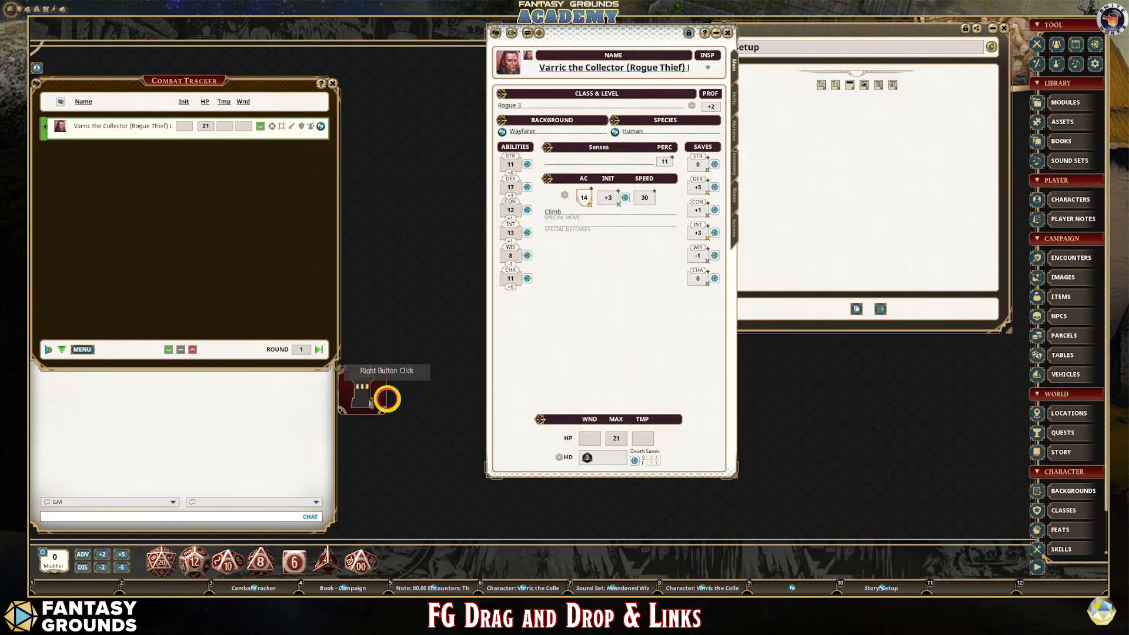
left_click_drag(363, 396, 371, 507)
right_click(371, 507)
mouse_move(406, 514)
left_click(462, 515)
- Place the Rogue Thief's sheet beside the Combat Tracker, narrow it, and shift the Setup story window clear of it
left_click_drag(589, 44, 458, 43)
left_click_drag(605, 406, 473, 339)
mouse_move(842, 38)
left_mouse_down()
mouse_move(833, 33)
mouse_move(848, 35)
left_mouse_up()
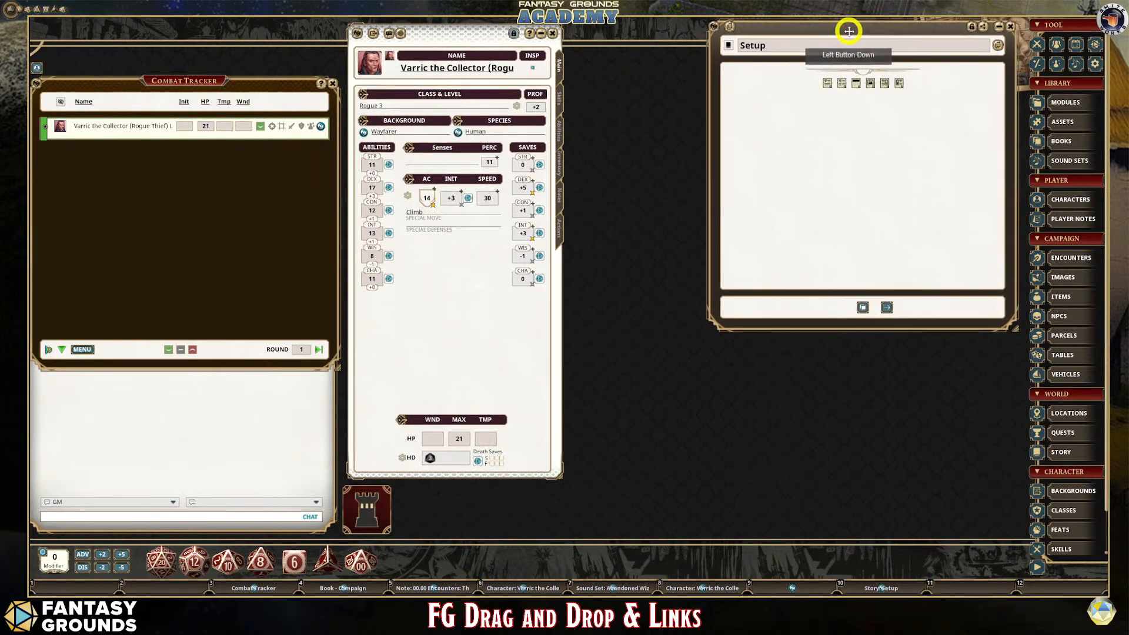
- Exit the session to the launcher and reload the 5e_2024_DND5e_Fresh campaign
right_click(621, 112)
mouse_move(623, 117)
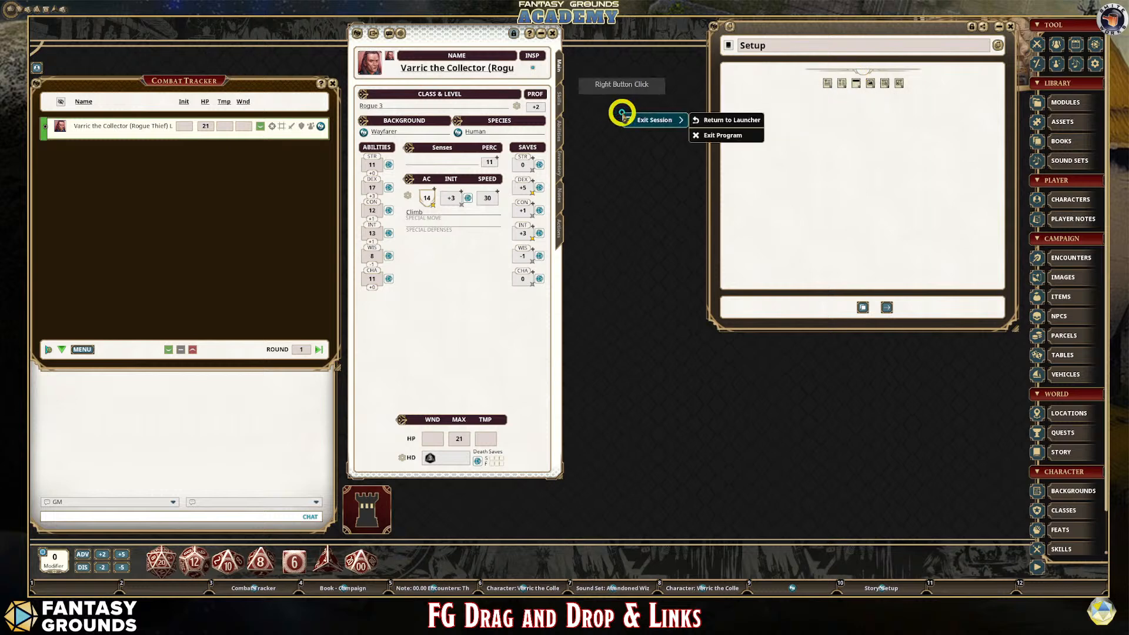
left_click(704, 125)
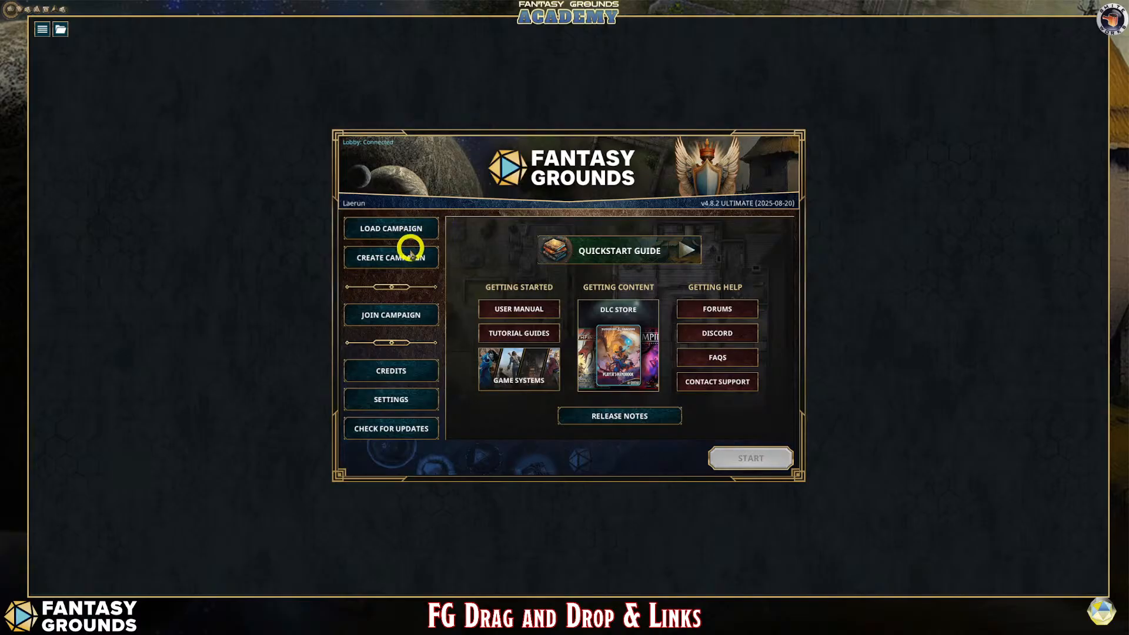
left_click(418, 229)
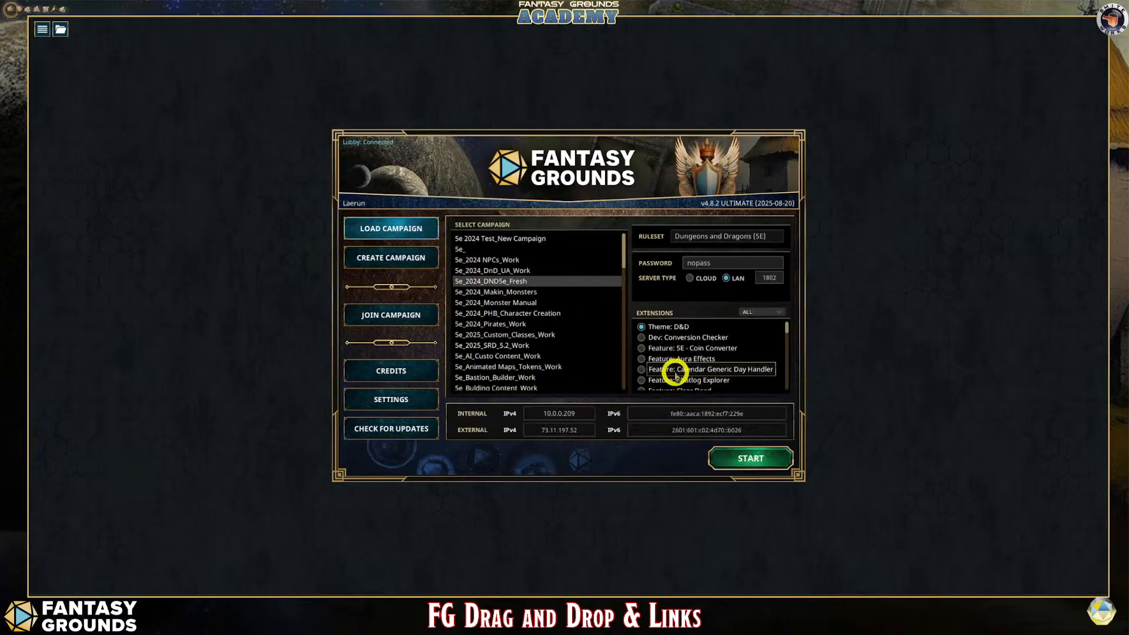
left_click(751, 459)
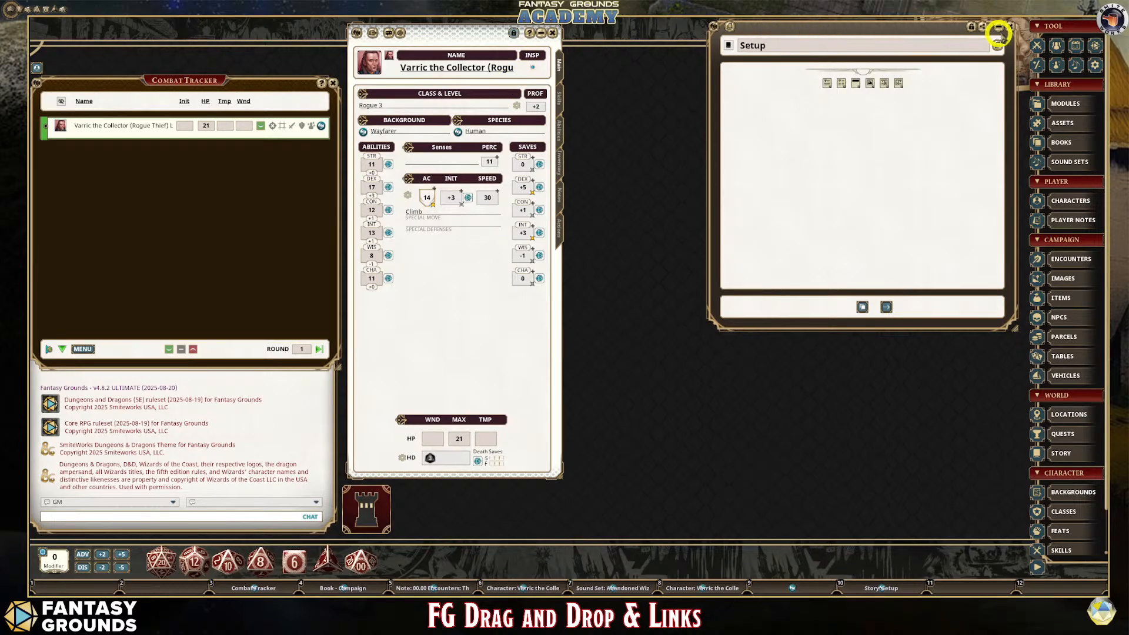
- Close the Setup story window and the Rogue Thief's character sheet
left_click(1012, 30)
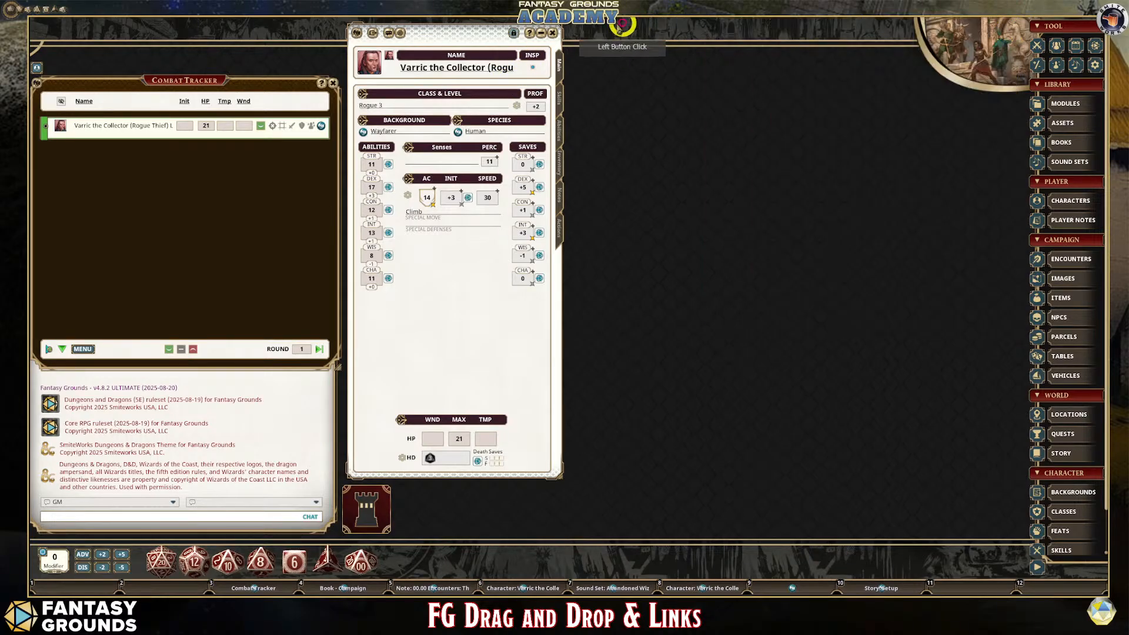
left_click(552, 33)
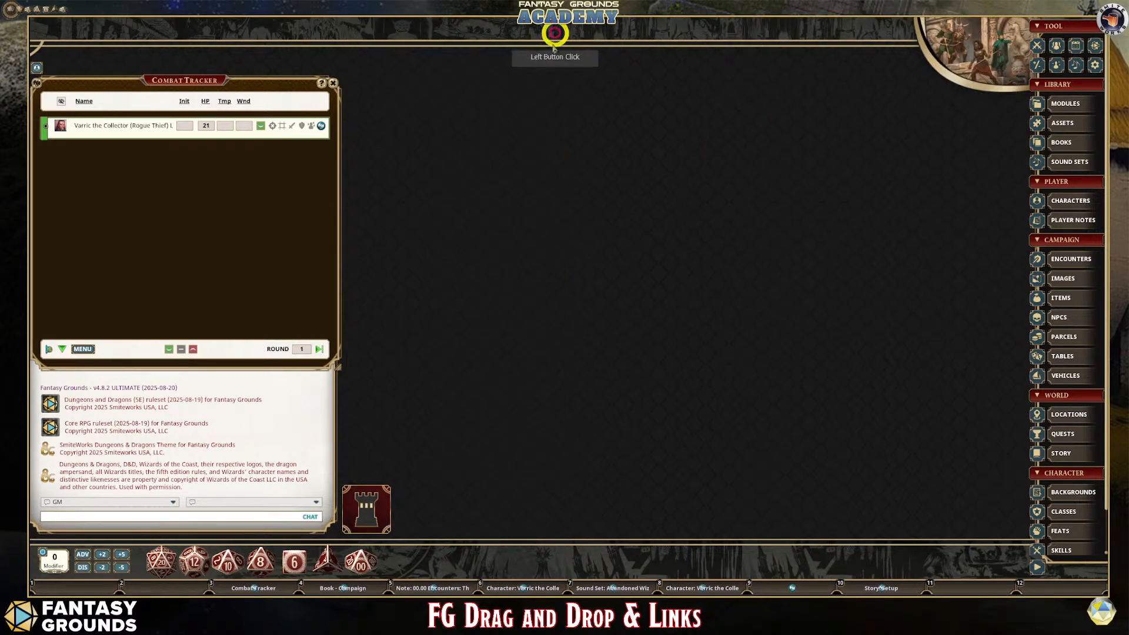
- Open the Rogue Thief's sheet from hotkey slot 6, move it away from the Combat Tracker and close it
left_click(517, 586)
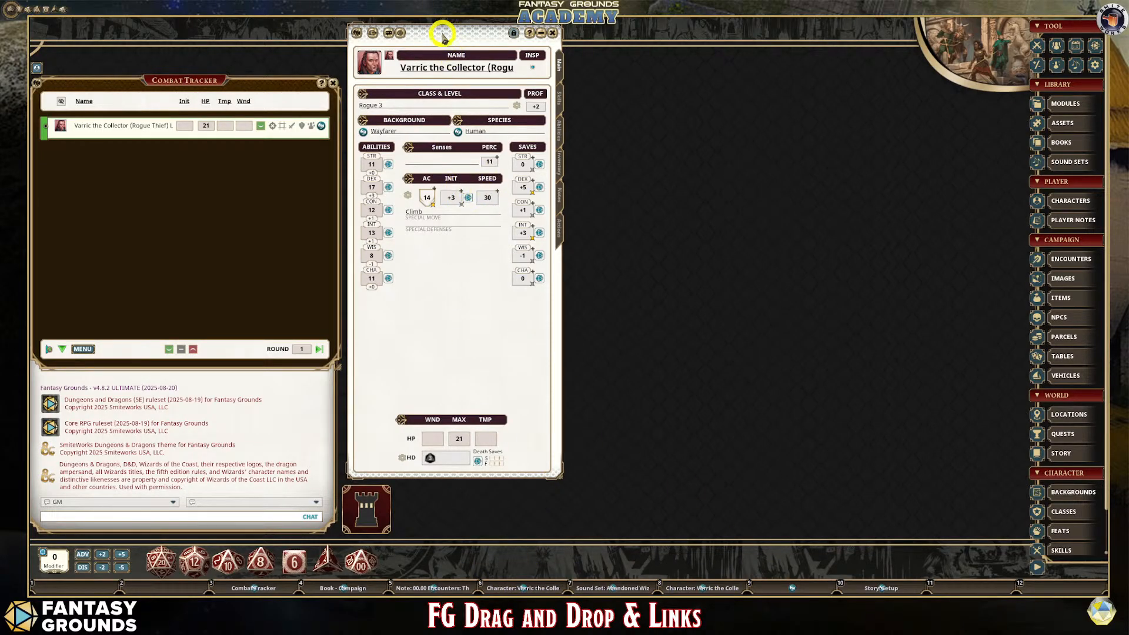
left_click_drag(506, 38, 862, 77)
left_click(909, 71)
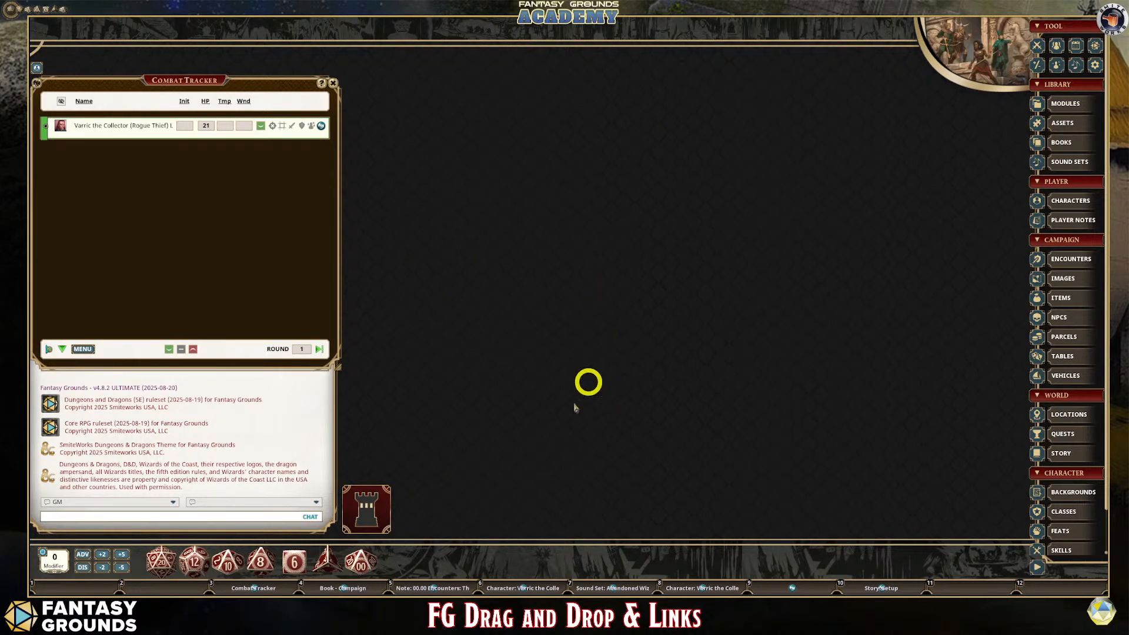
- Reopen the Rogue Thief's sheet from hotkey slot 6, return it to its place beside the Combat Tracker and close it
left_click(511, 585)
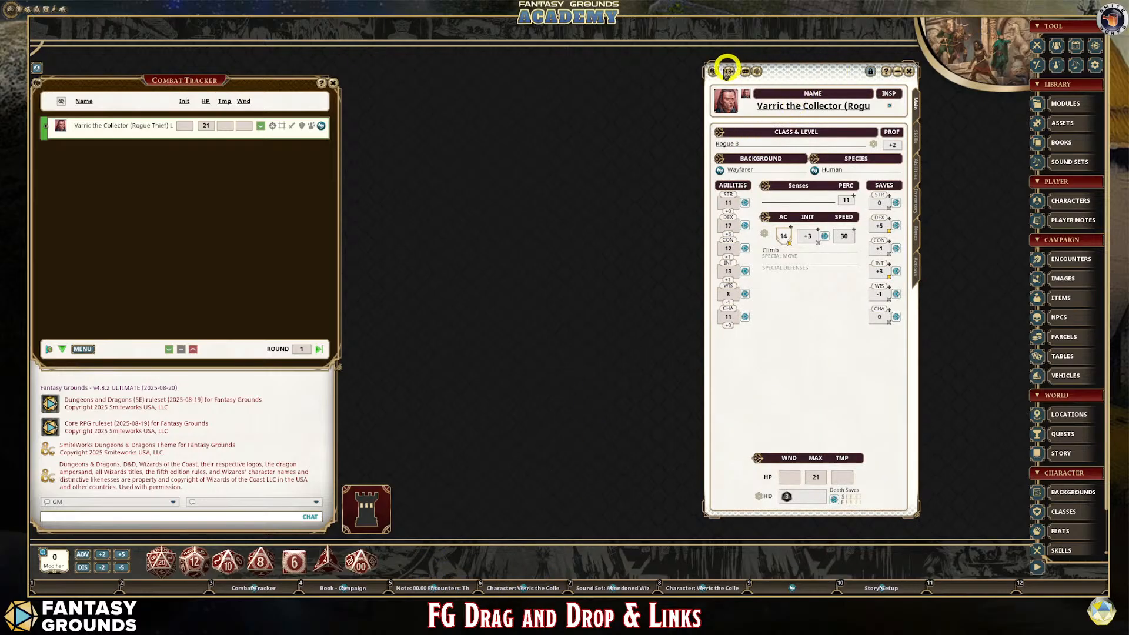
left_click_drag(716, 73, 468, 266)
left_click_drag(552, 371, 441, 477)
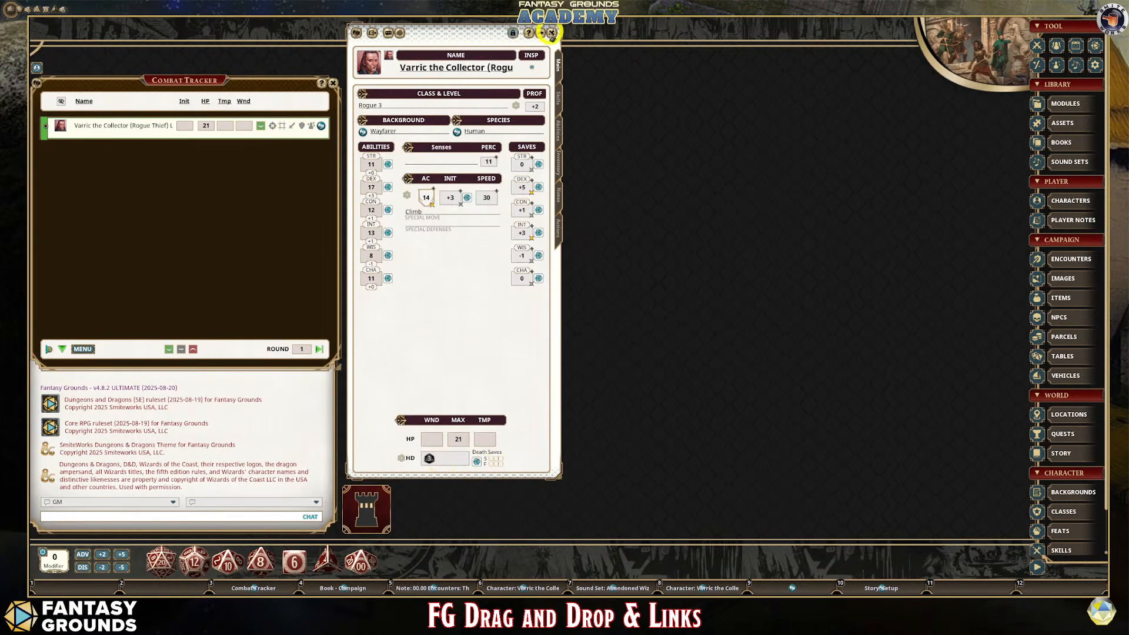
left_click(552, 32)
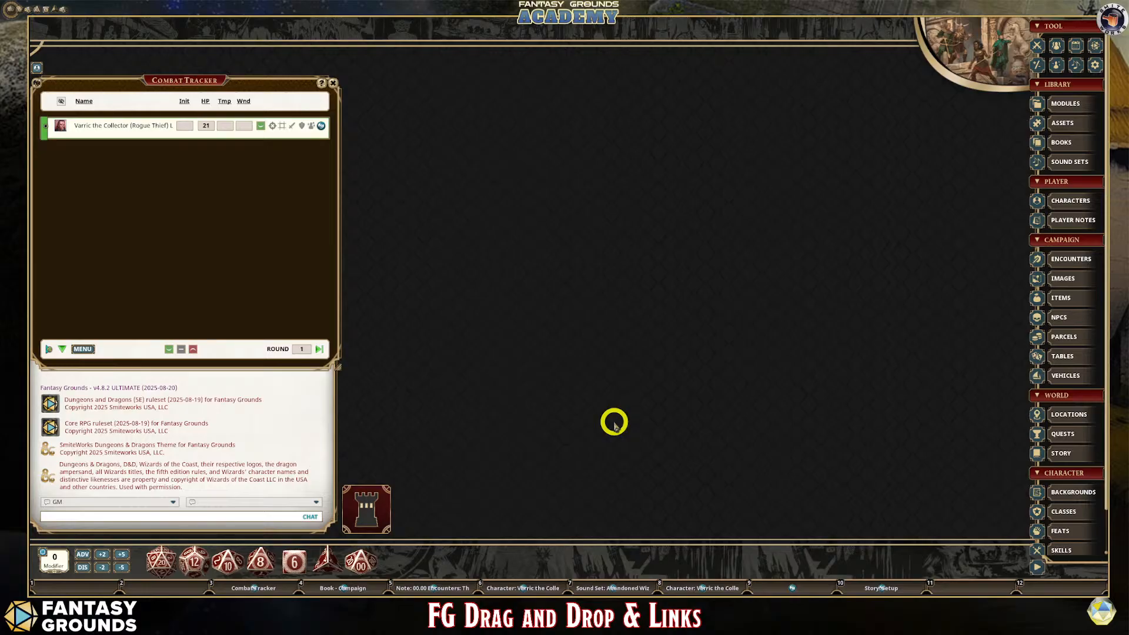
- Nudge the Combat Tracker closer to the desktop edge, and view the Images list before closing it
mouse_move(163, 87)
left_mouse_down()
mouse_move(181, 83)
mouse_move(161, 88)
left_mouse_up()
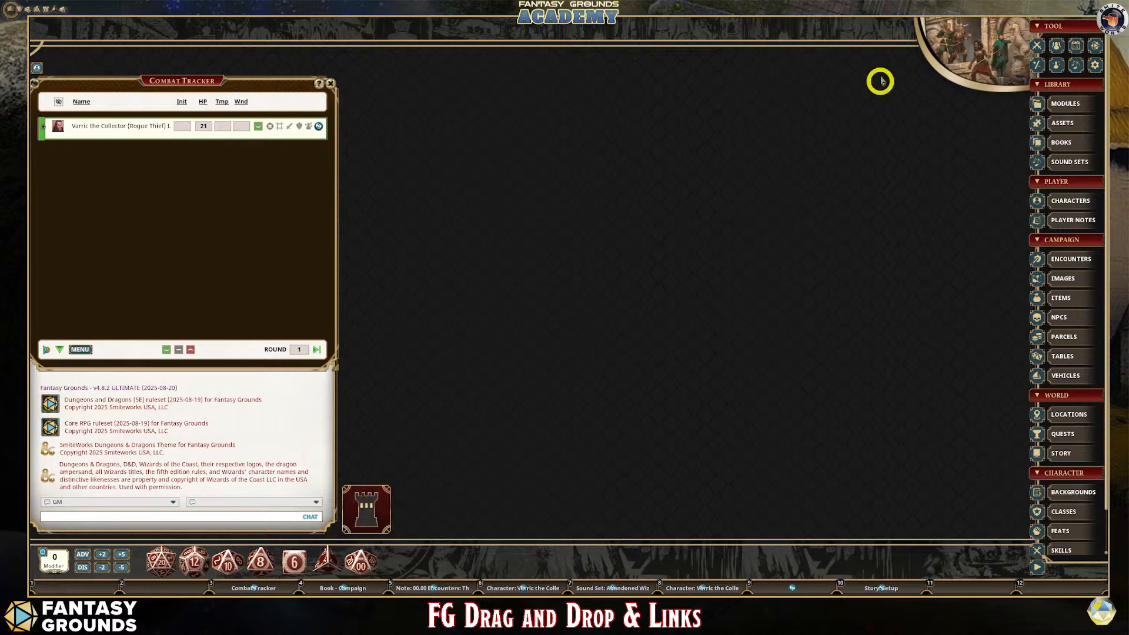
left_click(1069, 281)
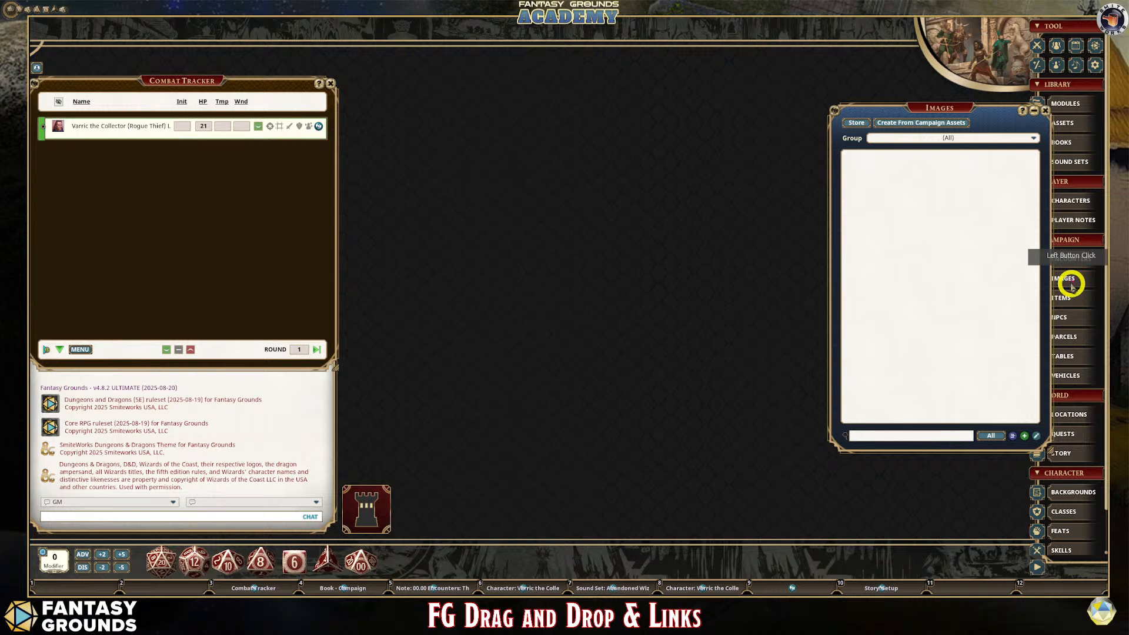
left_click(1036, 111)
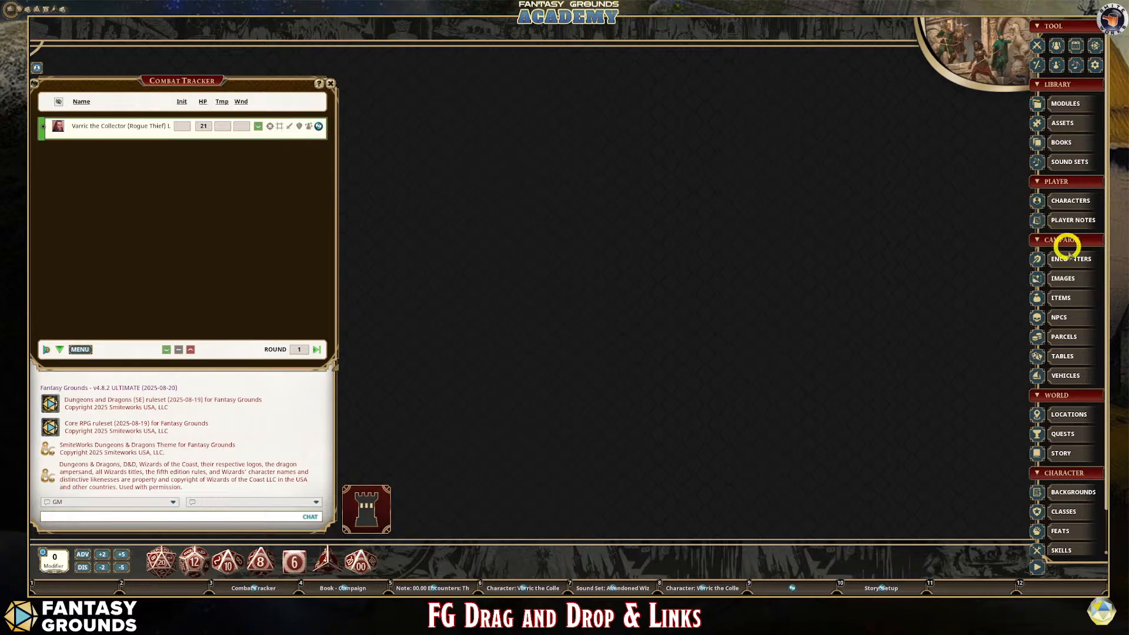
- Open the NPCs list and the Modules window, and bring up Module Activation
left_click(1069, 323)
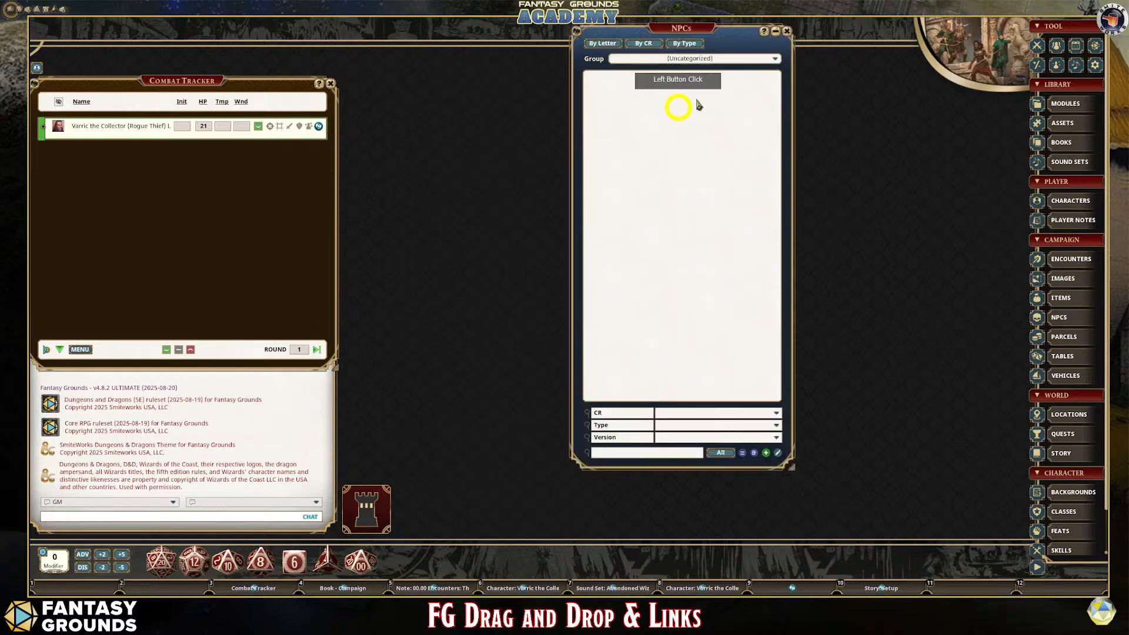
left_click(1076, 106)
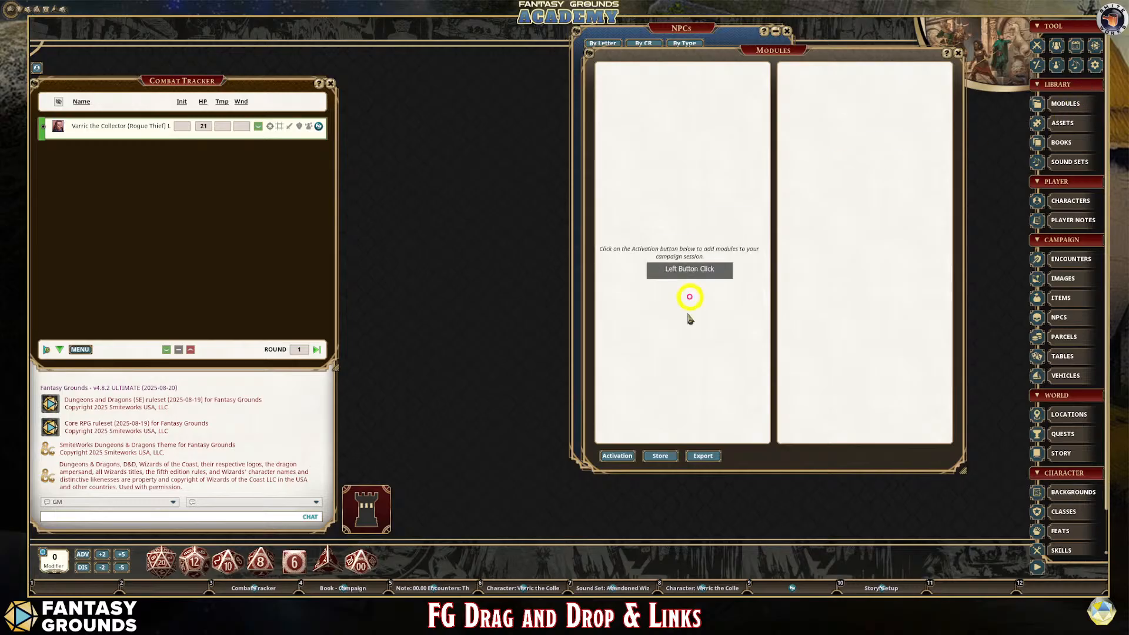
left_click(627, 457)
- Search the modules for "monster man" and load the D&D Monster Manual
left_click(430, 435)
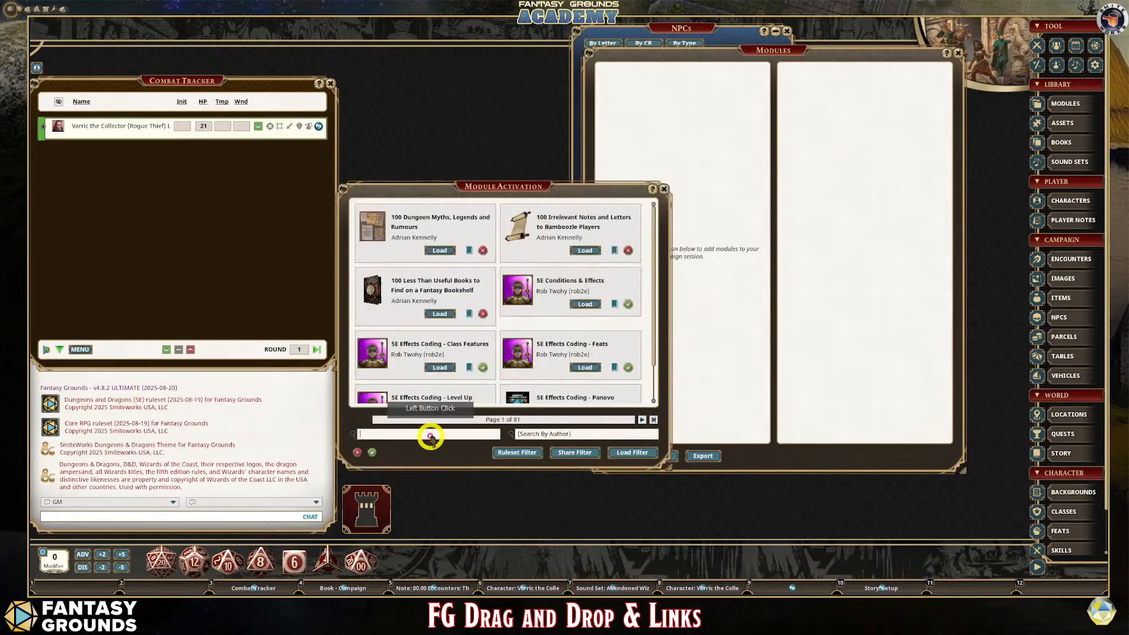
type("monster man")
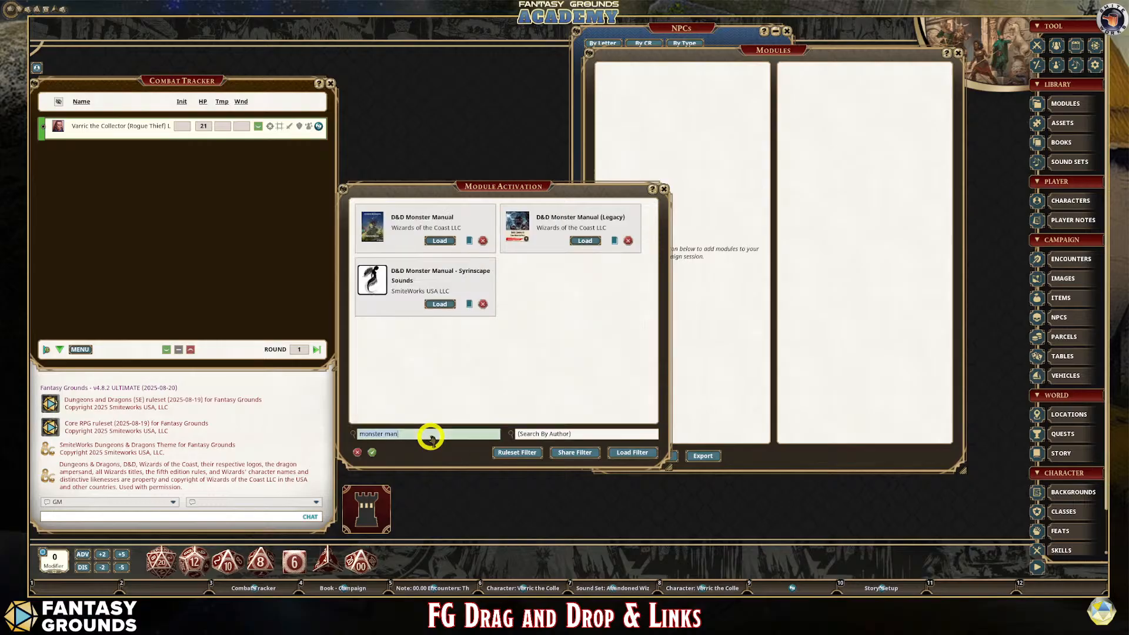
left_click(411, 434)
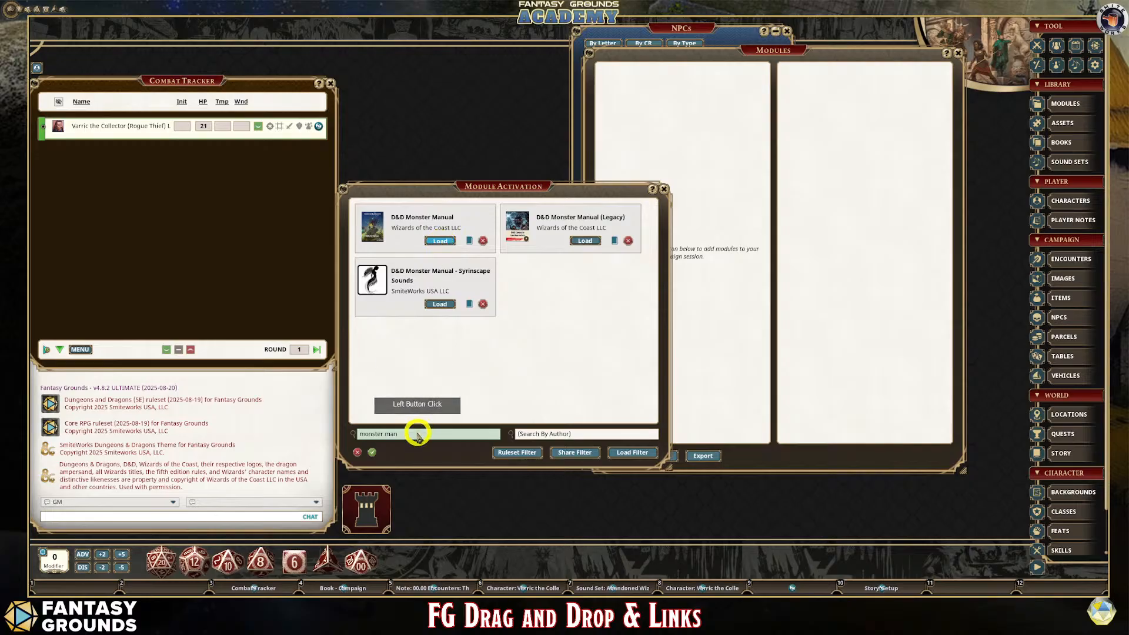
- Replace the module name search with "PHB", and clear the search text after viewing the matches
left_click(413, 432)
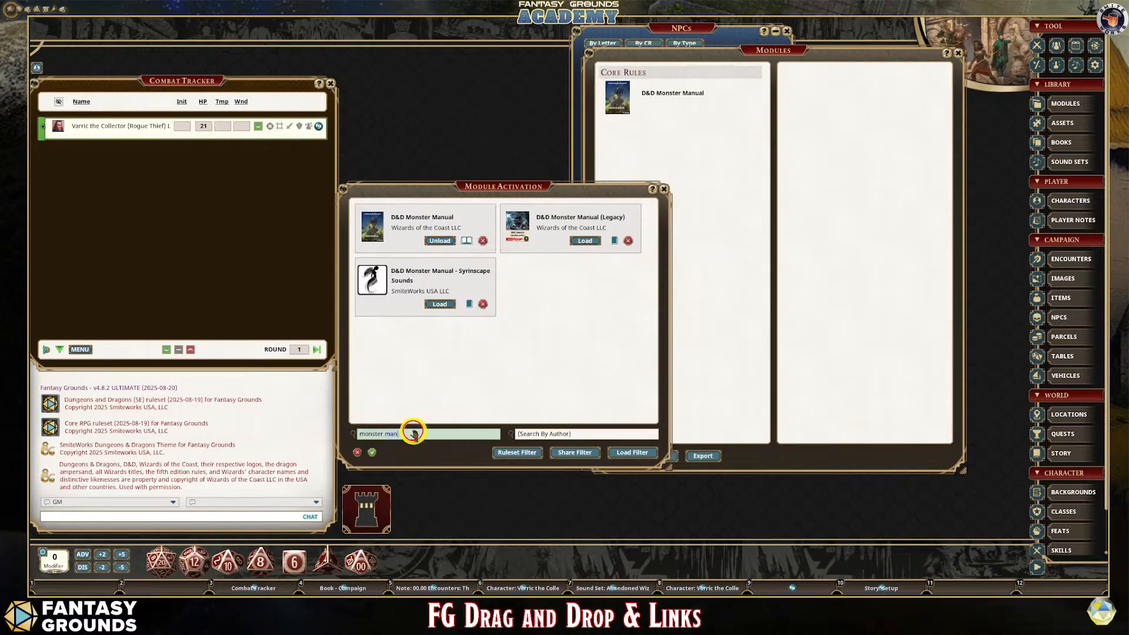
key("shift+Left")
key("shift+Left")
key("shift+Left")
type("PHB")
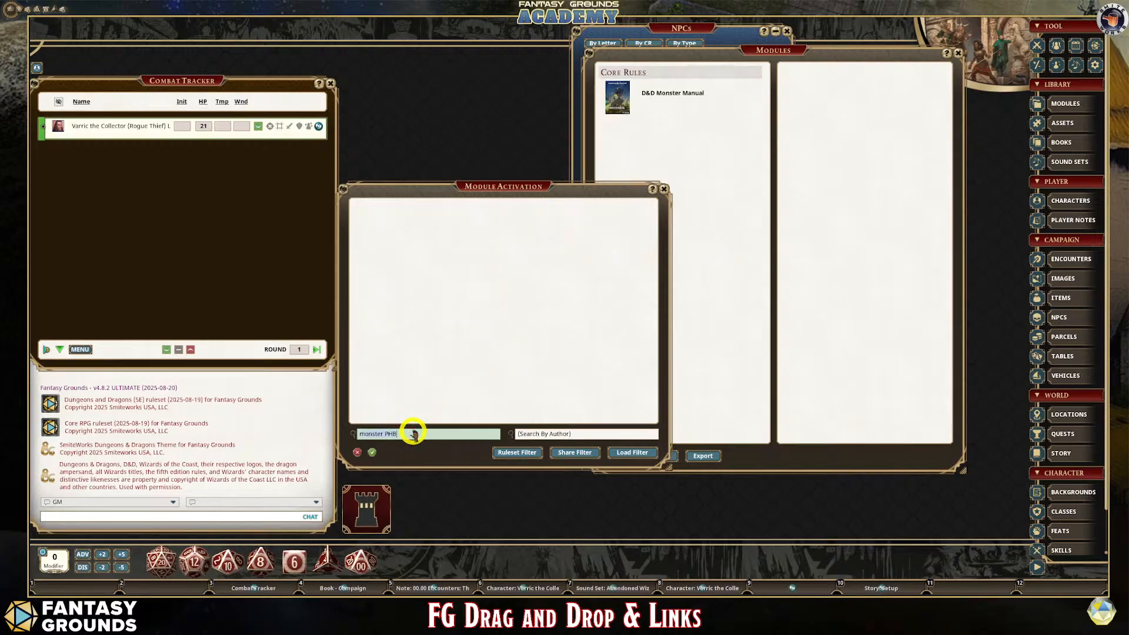
key("BackSpace")
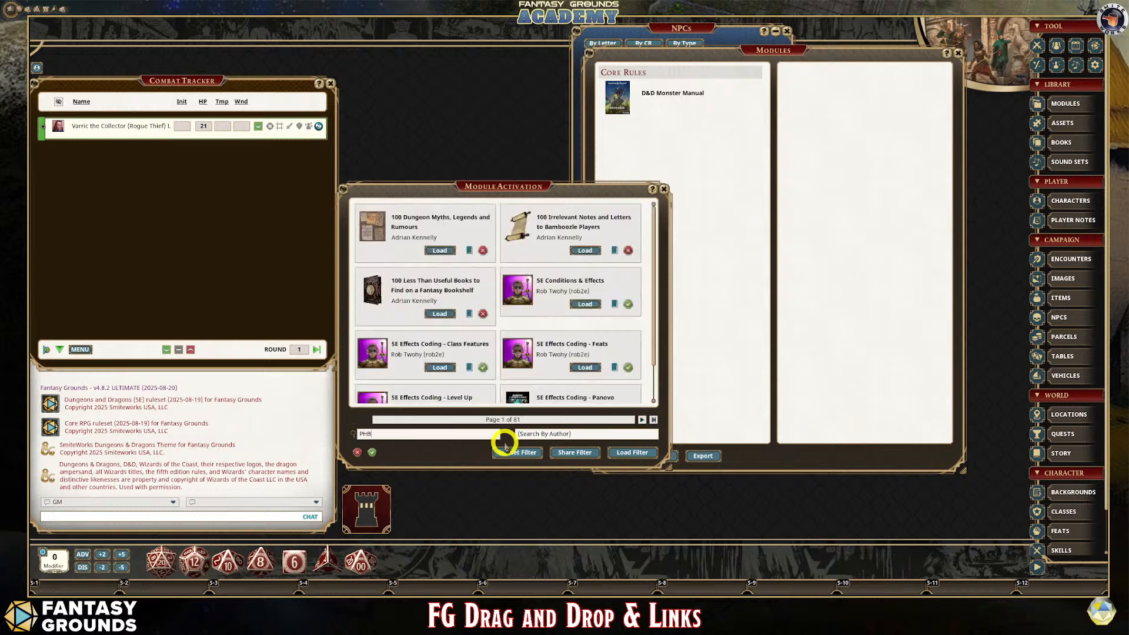
left_click(426, 435)
key("BackSpace")
key("BackSpace")
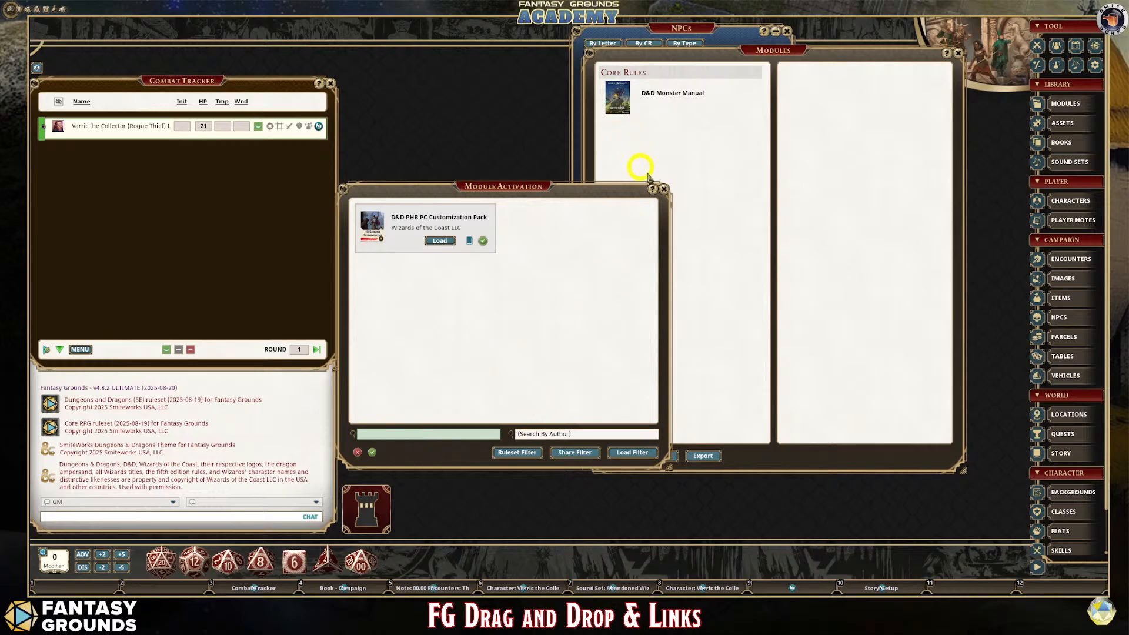
- Close Module Activation, view the contents of the D&D Monster Manual module, and close the Modules window
left_click(663, 188)
left_click(618, 103)
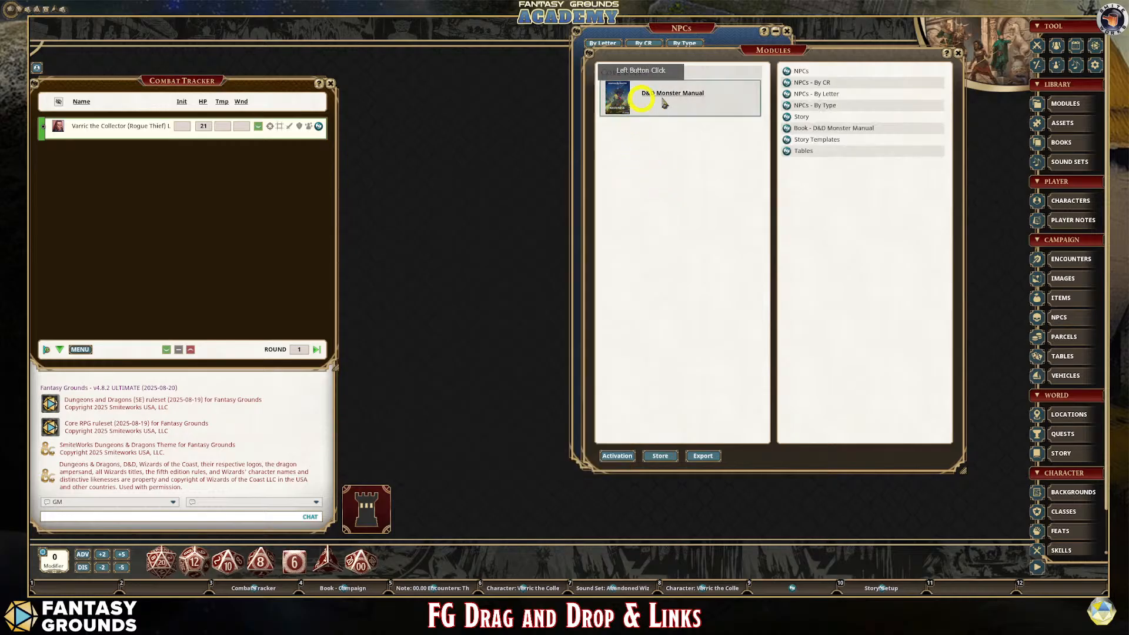
left_click(1080, 327)
left_click(958, 54)
- Filter the NPCs list to the D&D Monster Manual group and move the list beside the Combat Tracker
left_click(774, 57)
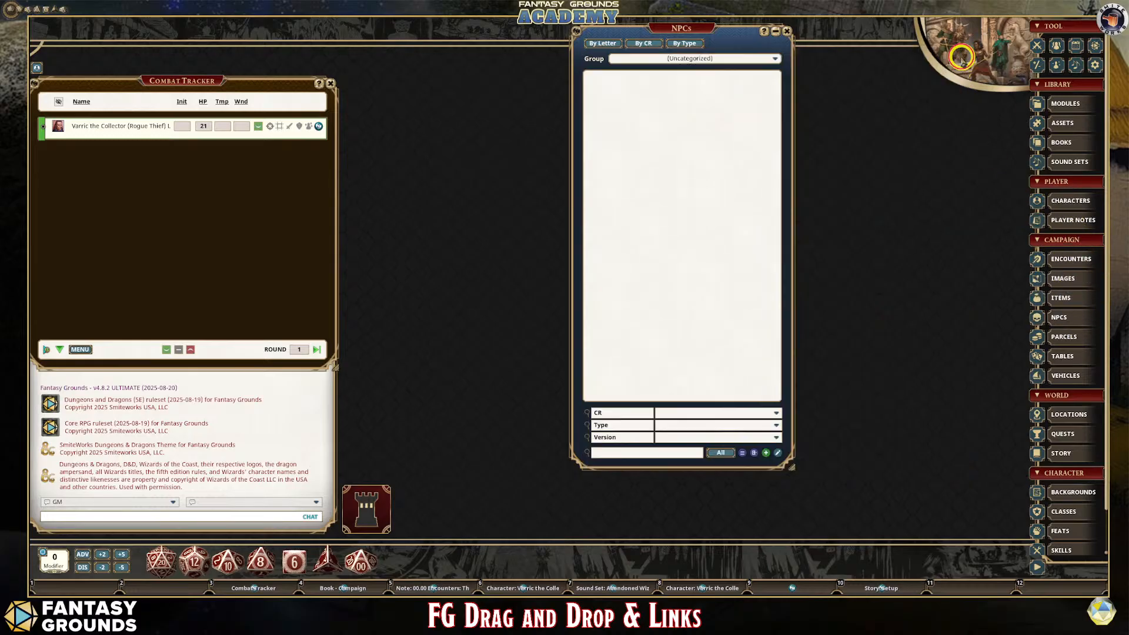
left_click(690, 81)
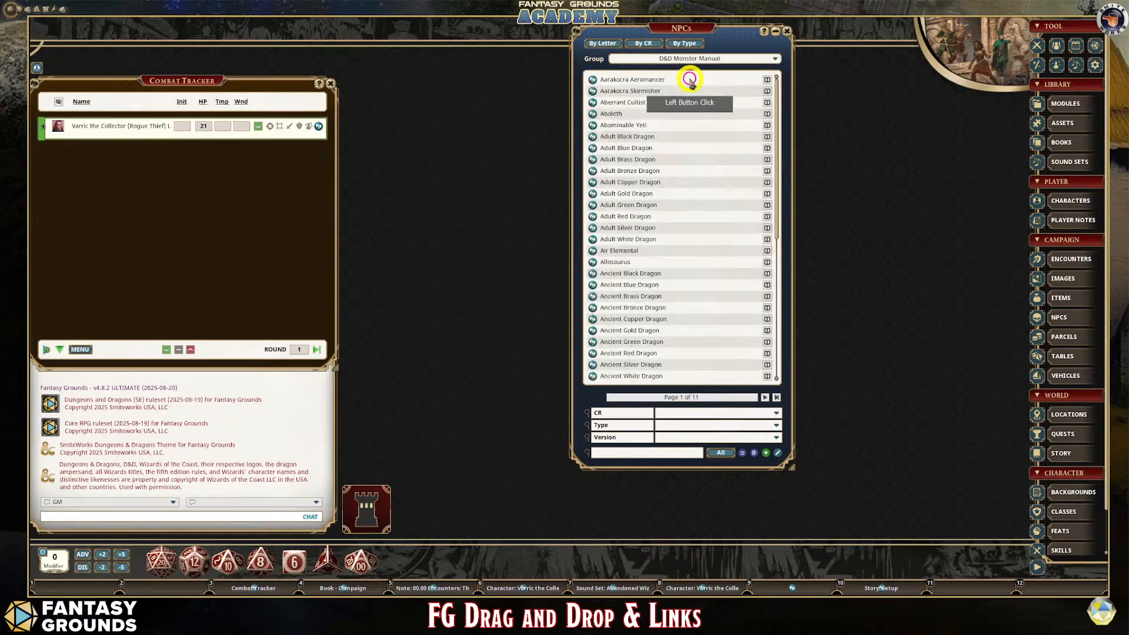
left_click_drag(695, 43, 622, 45)
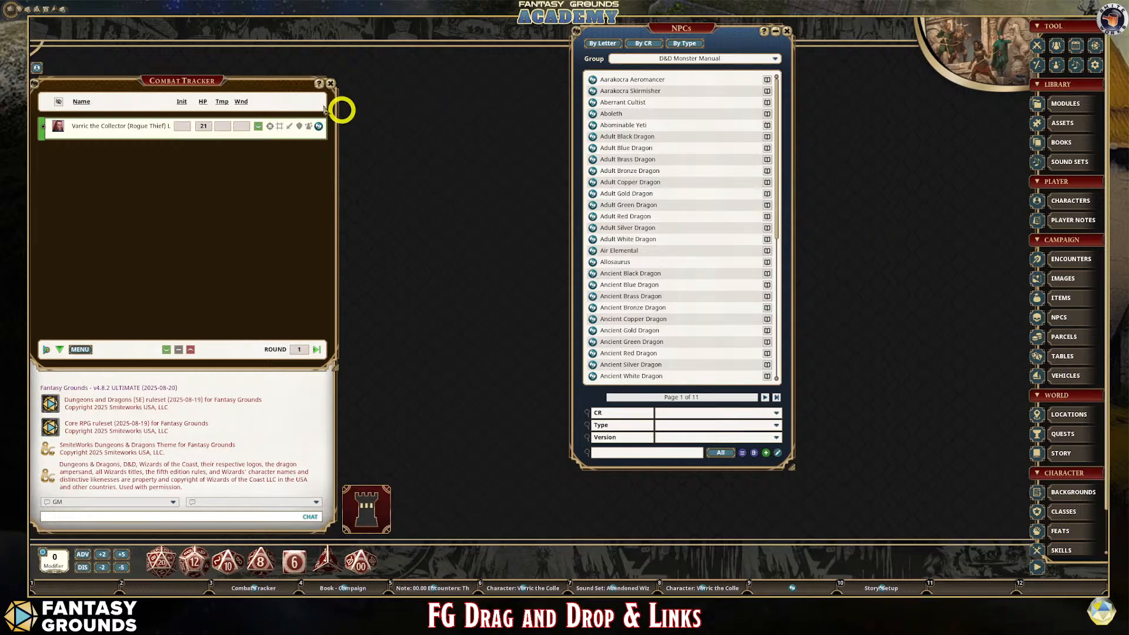
left_click_drag(689, 28, 477, 30)
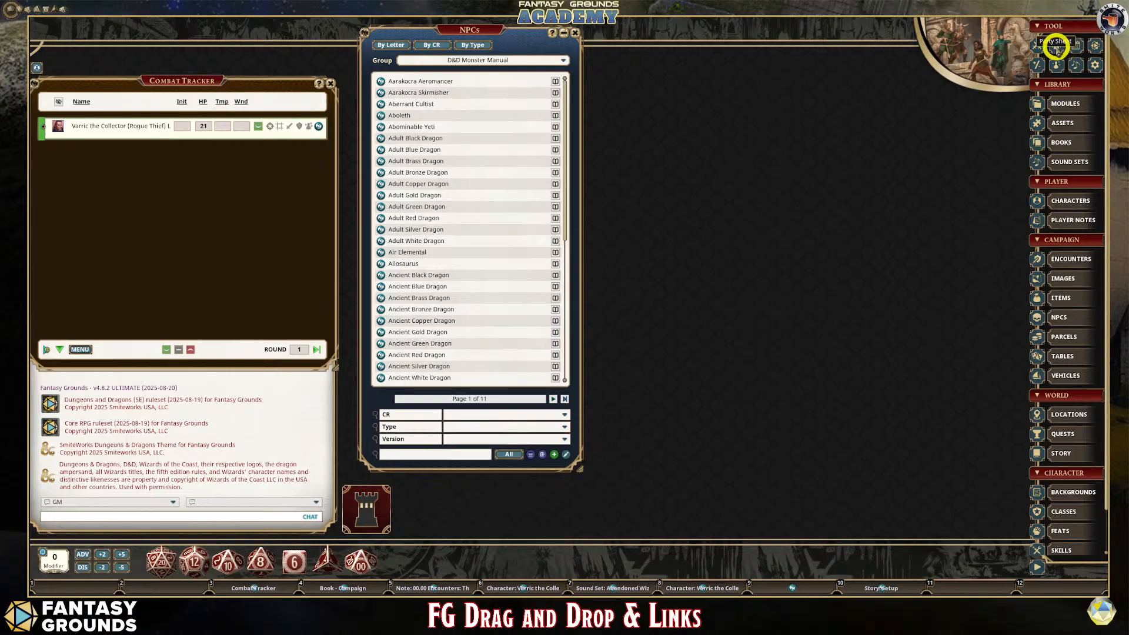
- Open the Party Sheet beside the NPCs list and add the Rogue Thief character to it from the Combat Tracker
left_click(1057, 49)
left_click_drag(598, 151, 845, 44)
left_click_drag(58, 125, 718, 118)
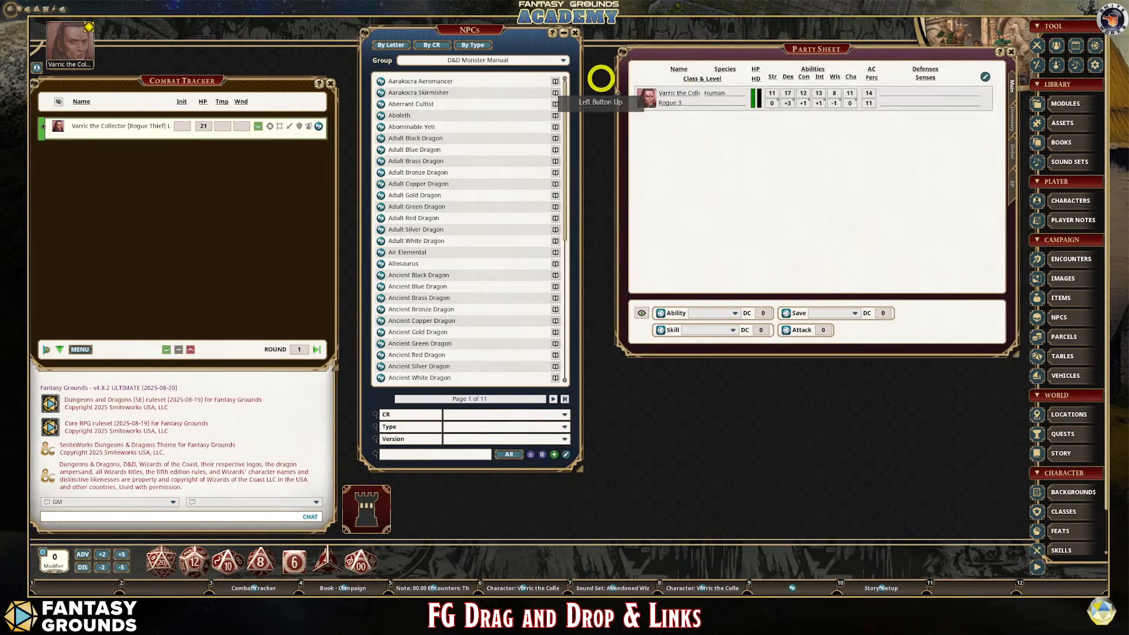
- Show the XP page of the Party Sheet and reposition the sheet beside the NPCs list
left_click_drag(776, 50, 556, 102)
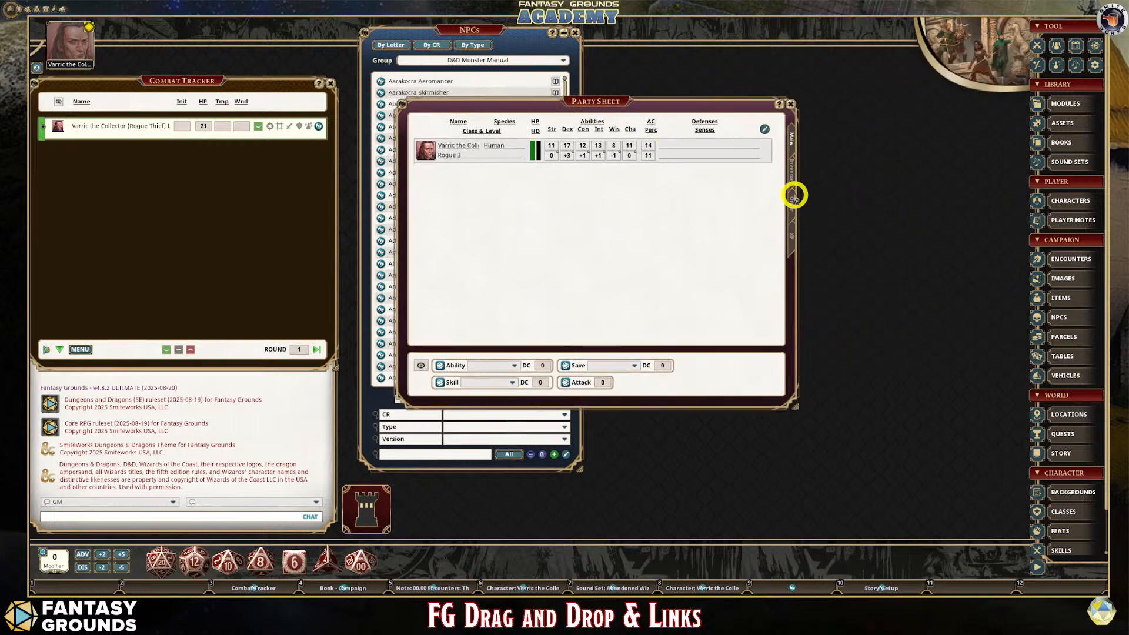
left_click(788, 245)
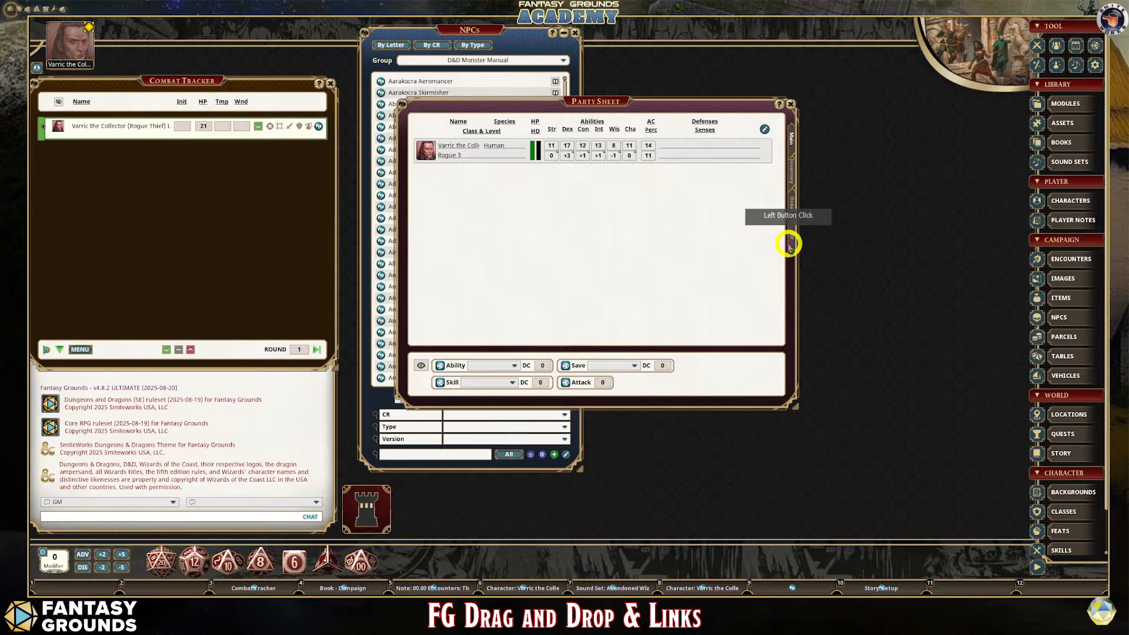
left_click_drag(605, 106, 752, 63)
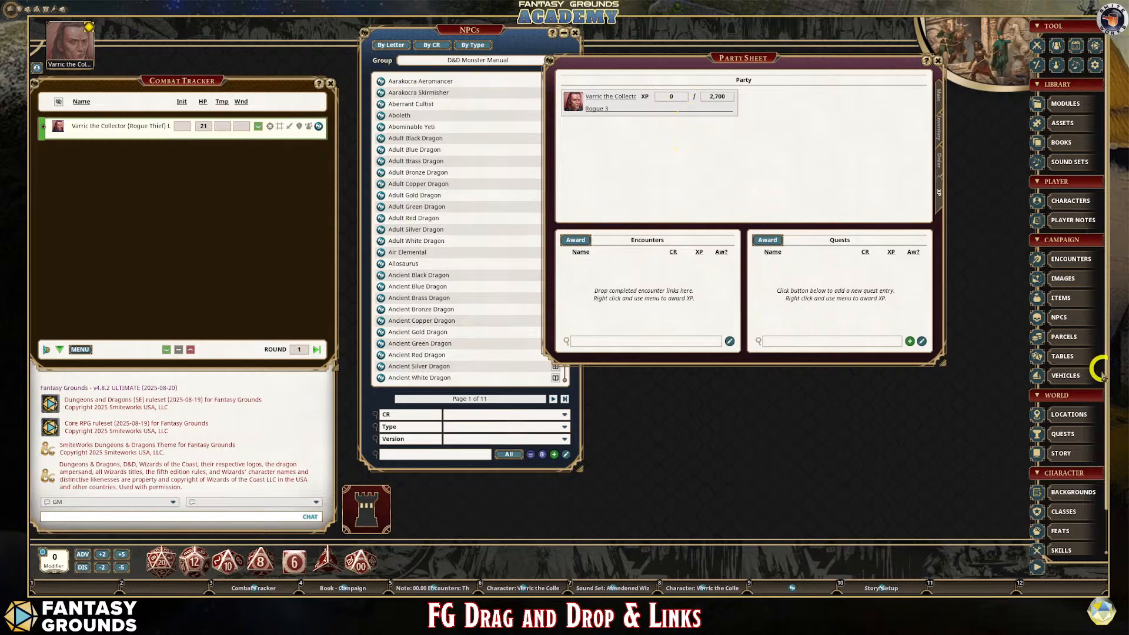
- Place the Encounters list over the Party Sheet, and try to add the Aboleth NPC link to the Party Sheet
left_click(1078, 264)
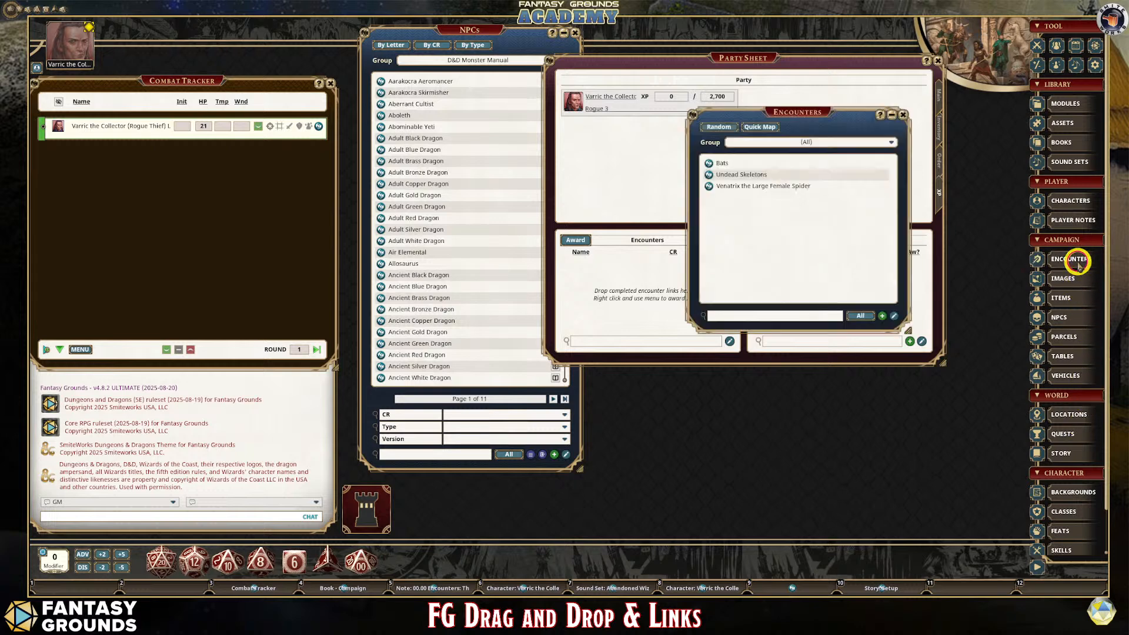
left_click_drag(768, 126, 706, 182)
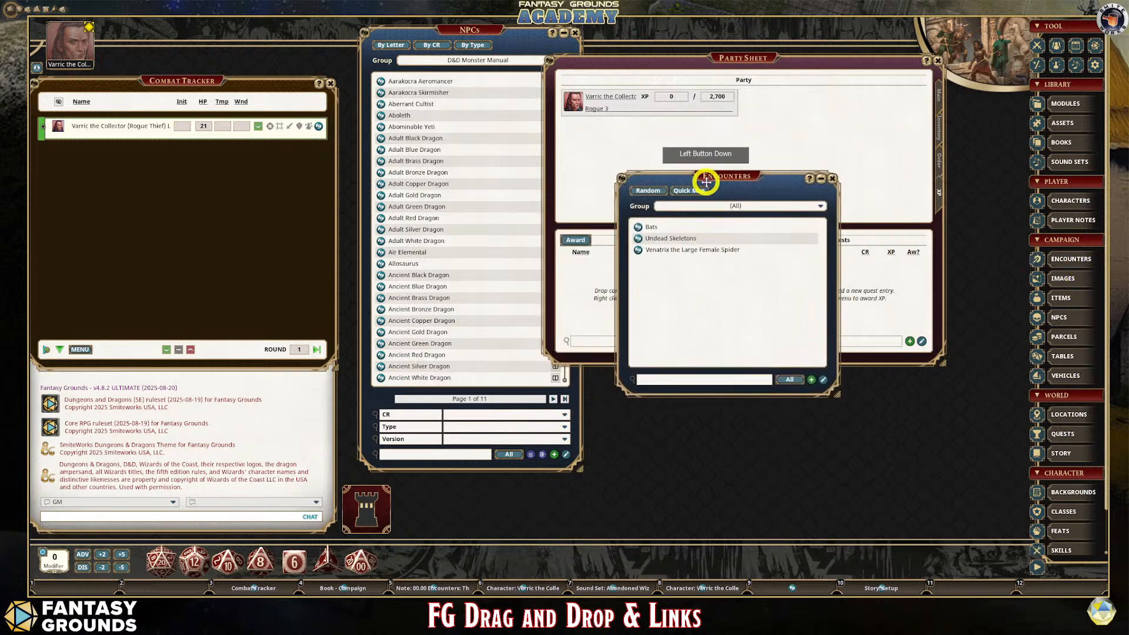
left_click_drag(381, 116, 823, 146)
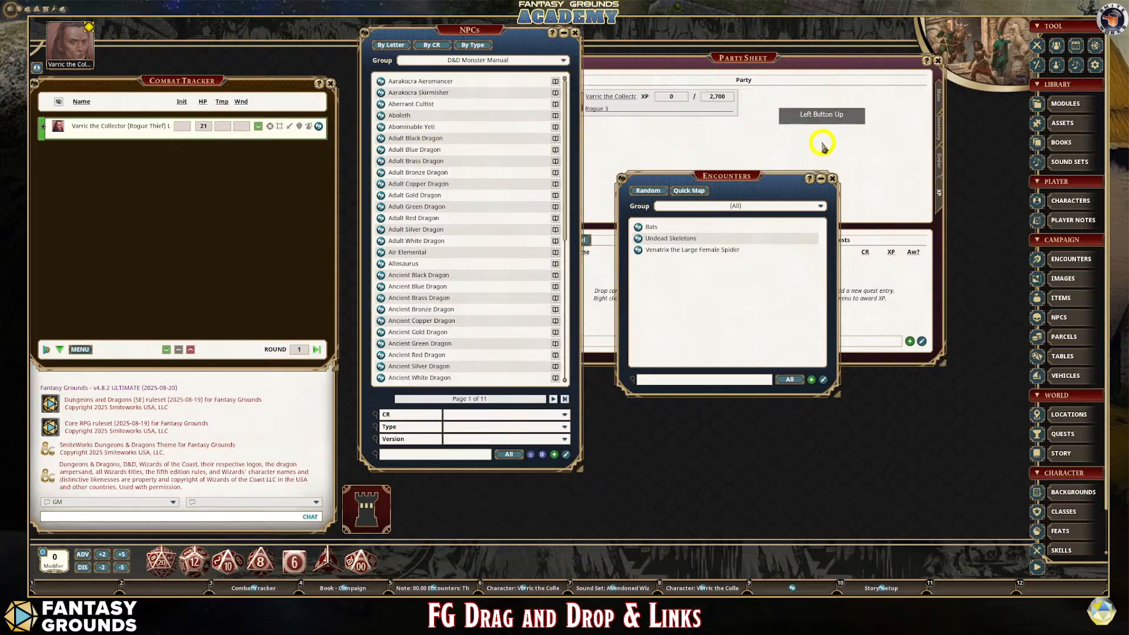
- Open the Aberrant Cultist record over the Combat Tracker and create a new encounter named Cultists
left_click(383, 108)
left_click_drag(555, 189, 215, 165)
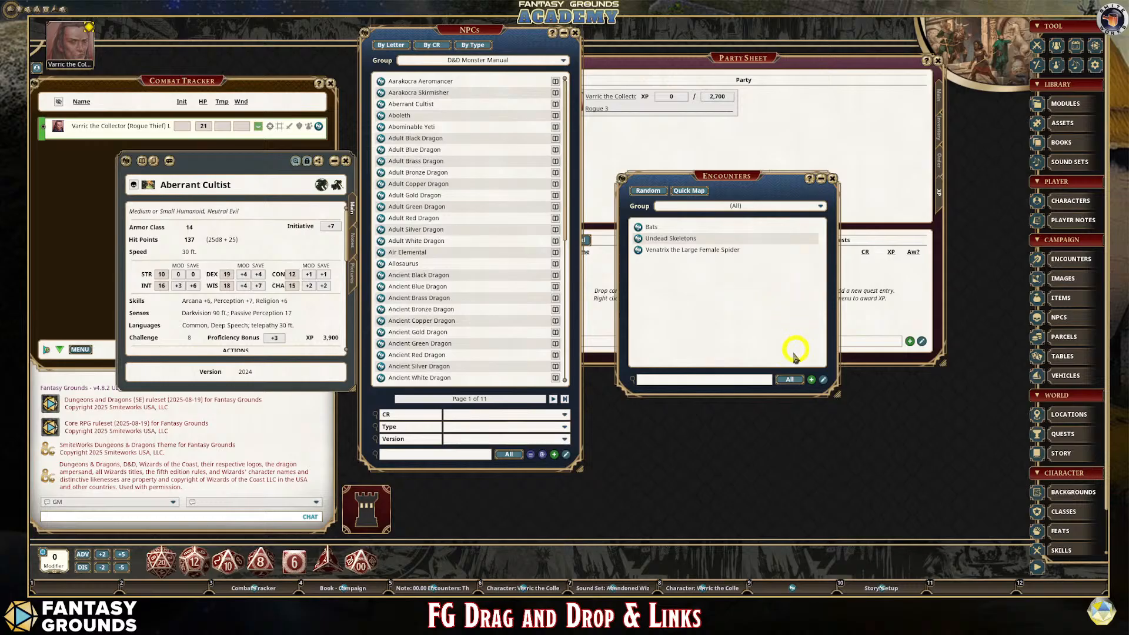
left_click(811, 381)
left_click_drag(562, 189, 682, 268)
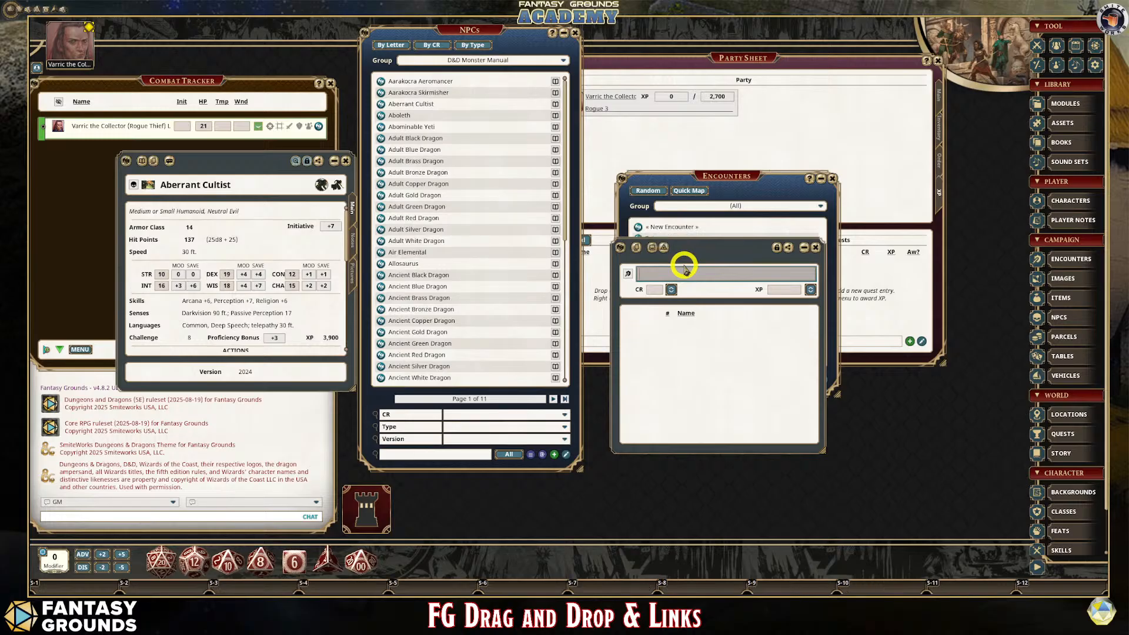
type("Cultists")
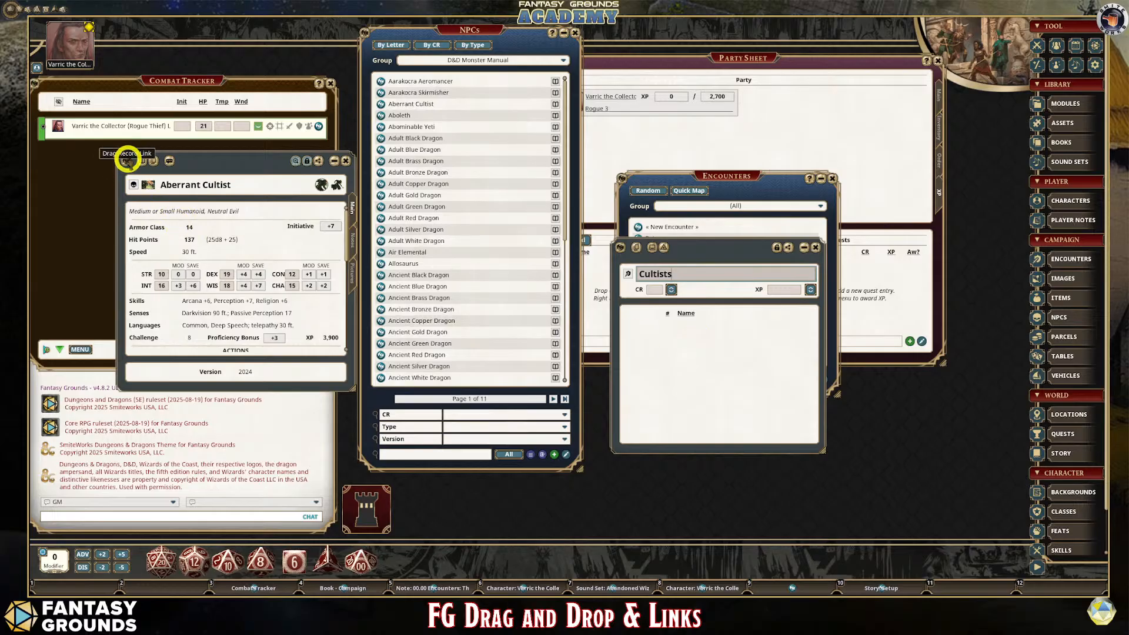
- Add the Aberrant Cultist to the Cultists encounter by its record link, set its quantity to 3, and calculate the encounter's CR and XP
left_click_drag(127, 159, 659, 328)
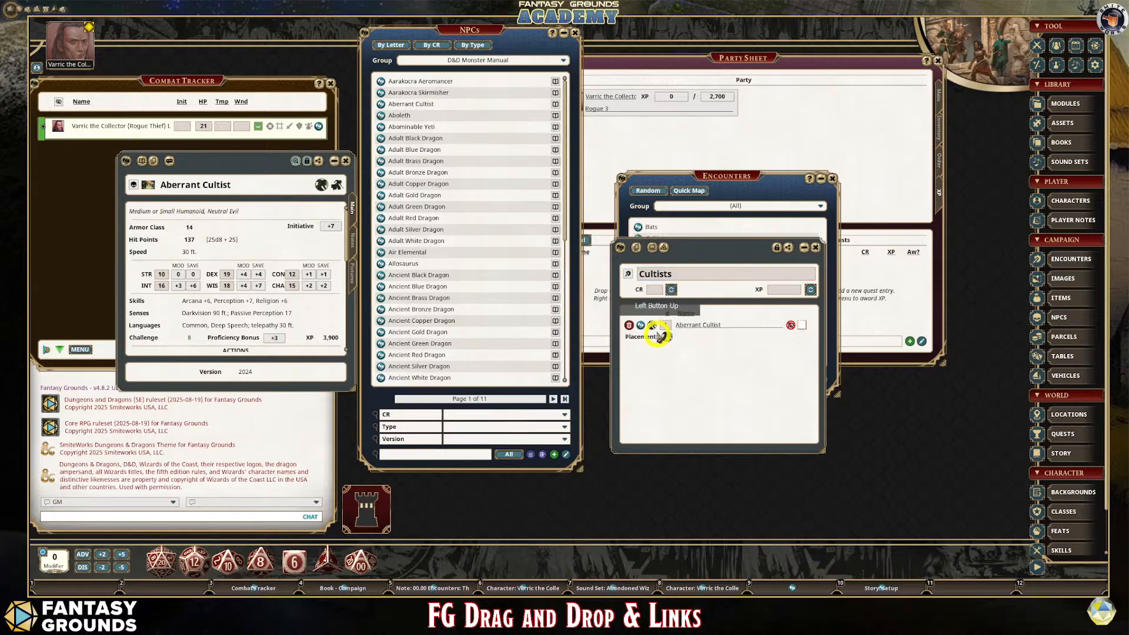
left_click(350, 160)
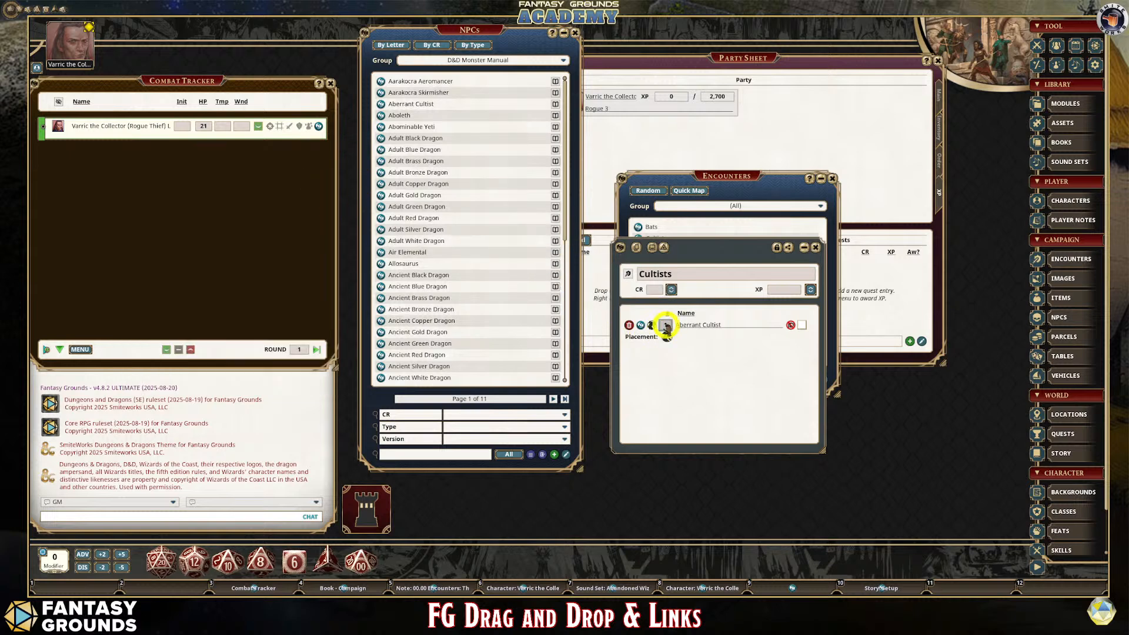
left_click(666, 325)
left_click(698, 343)
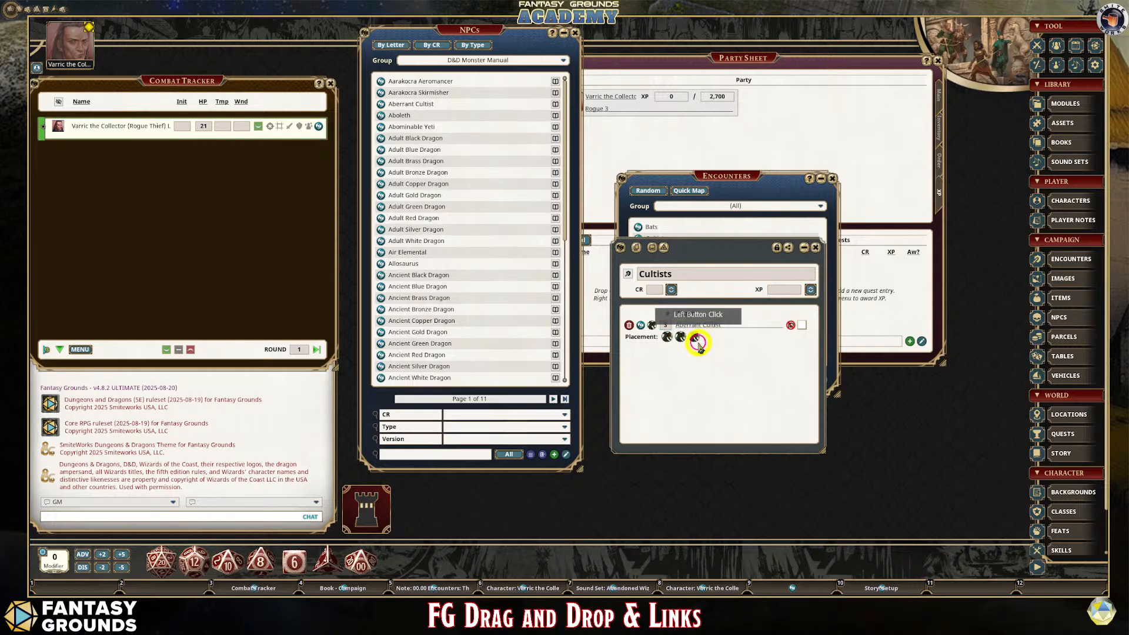
left_click(671, 289)
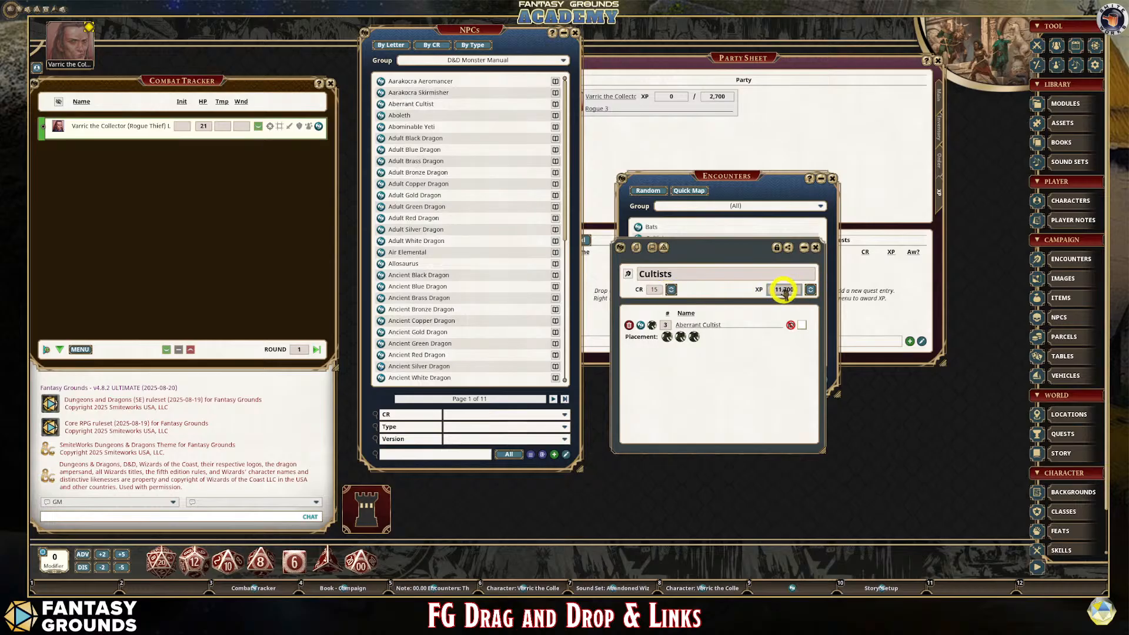
- Reduce the Aberrant Cultist quantity to 2, recalculate the encounter's CR and XP, and close the Encounters list
scroll(665, 326, "down", 1)
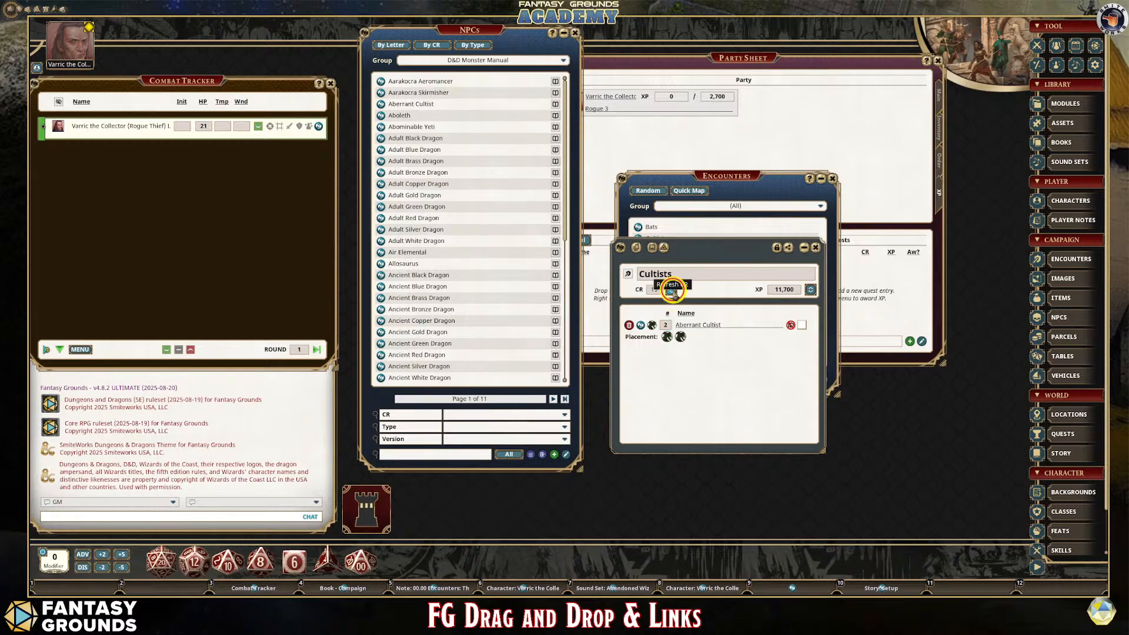
left_click(810, 290)
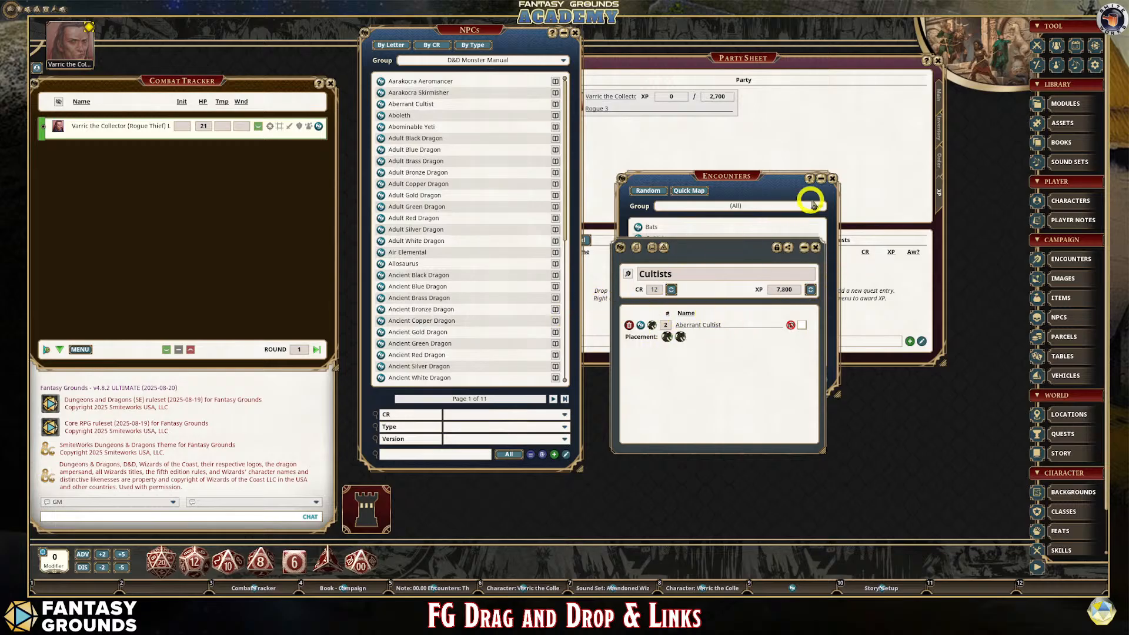
left_click(830, 181)
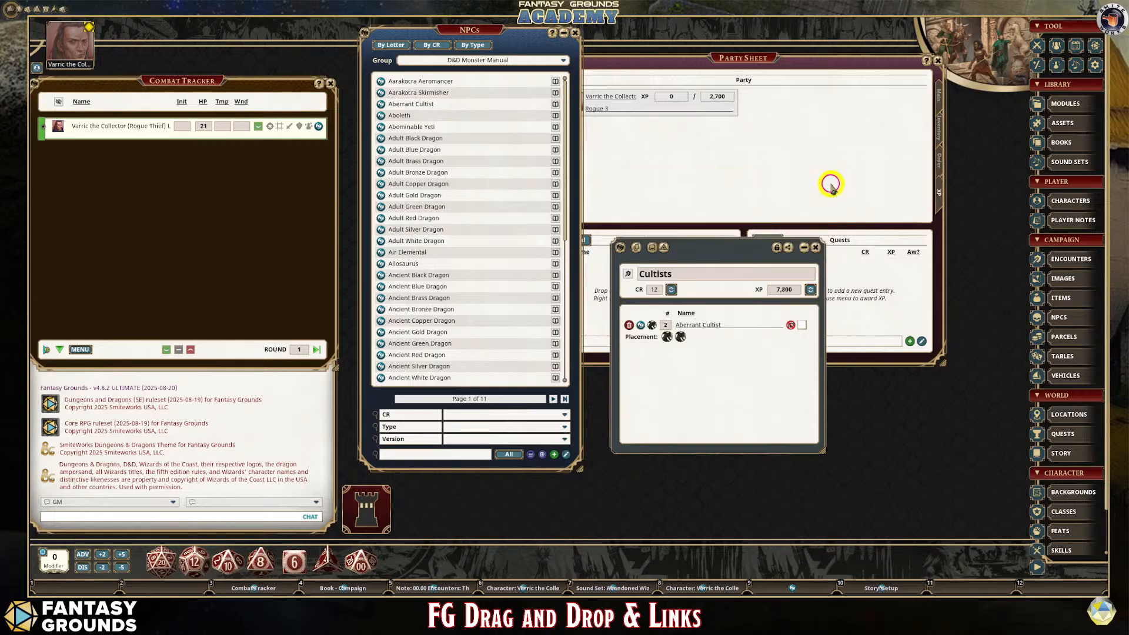
- Move the Cultists encounter aside, open the Story list, and view the 1.0 Intro and The Lower Tower Ruins Encounter entries
left_click_drag(728, 250, 1076, 223)
left_click(1061, 453)
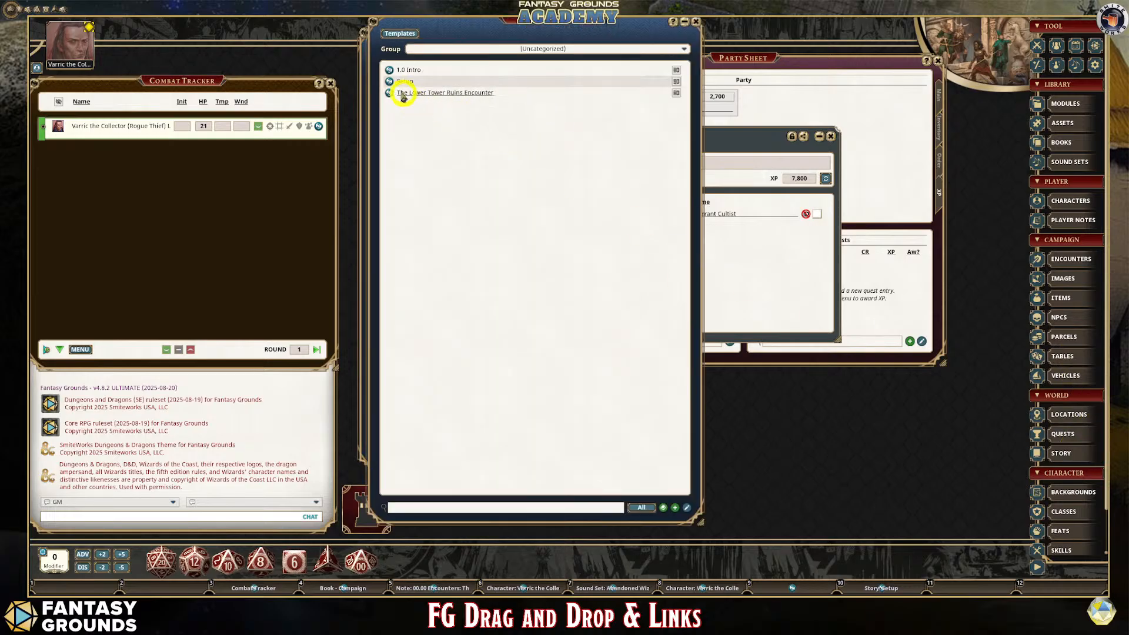
left_click(390, 69)
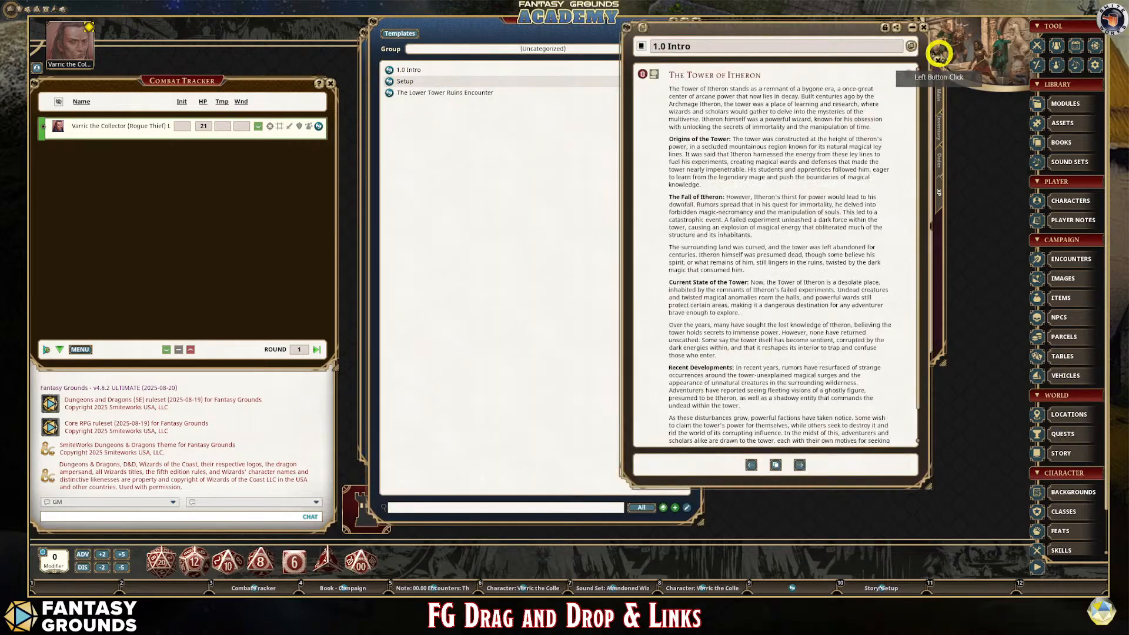
left_click(925, 26)
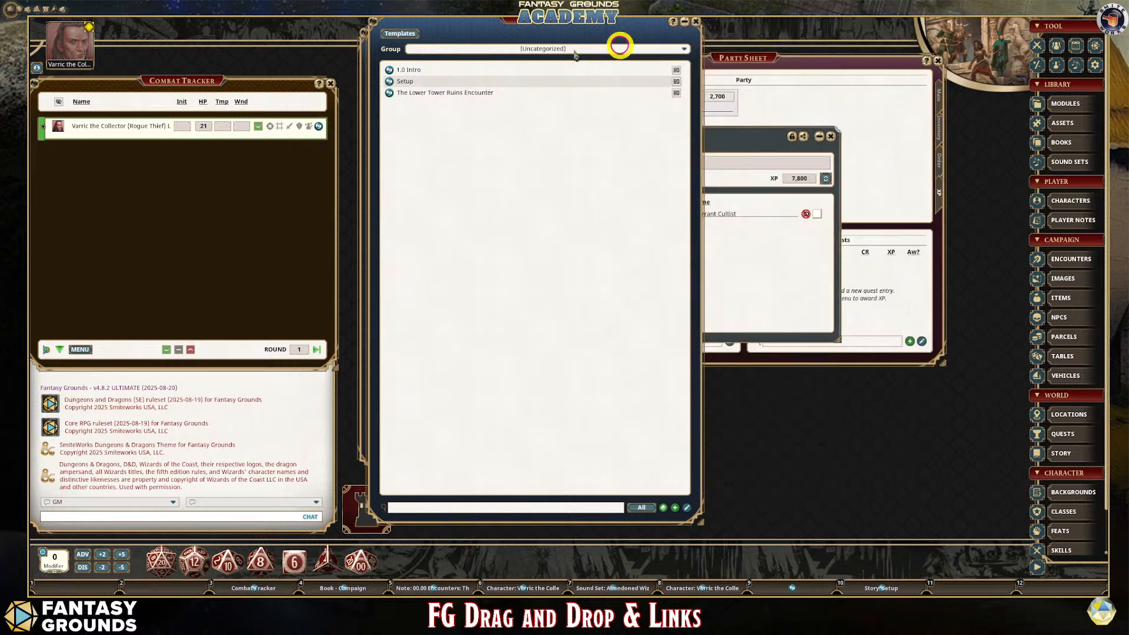
left_click(389, 92)
left_click_drag(625, 186, 542, 138)
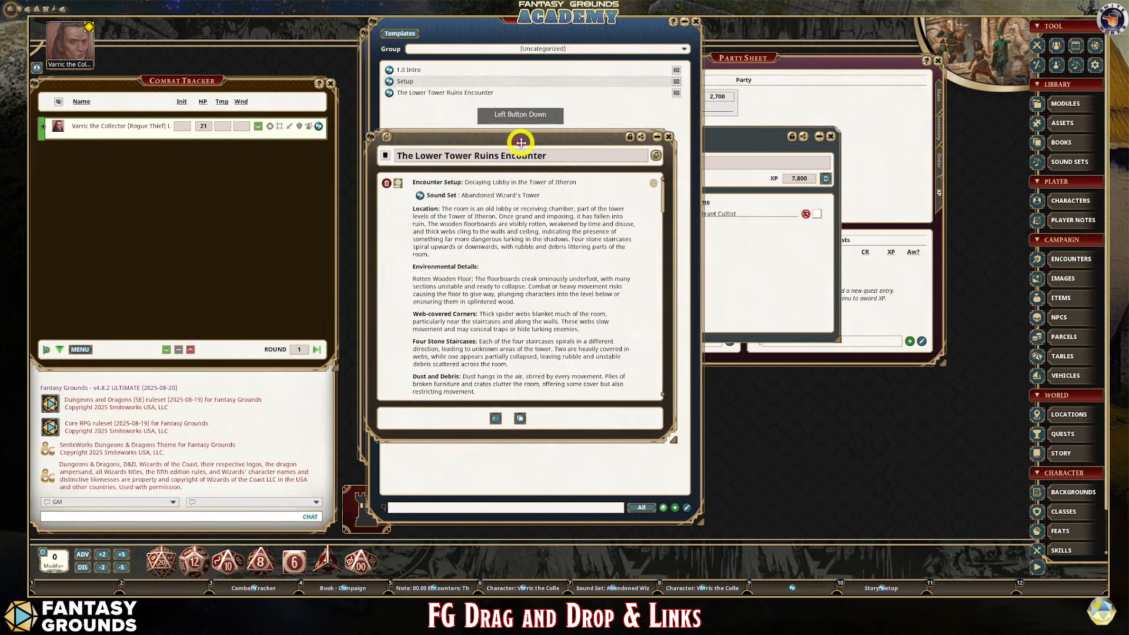
left_click(691, 139)
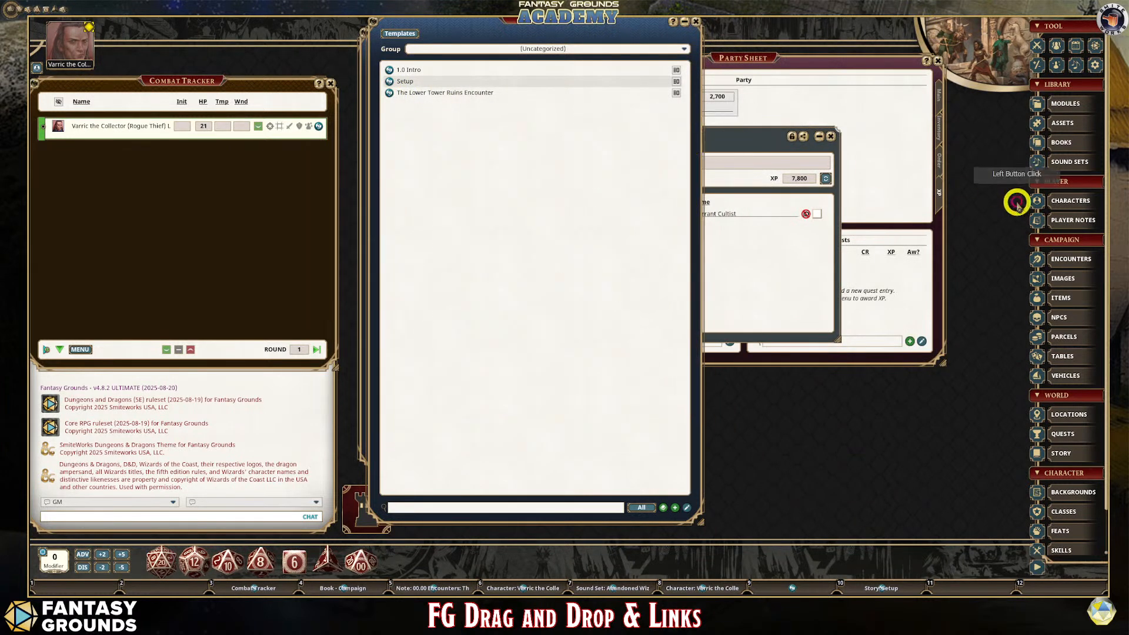
- Open the Player Notes list and place the new player note clear of the Story list
left_click(1064, 220)
left_click(353, 207)
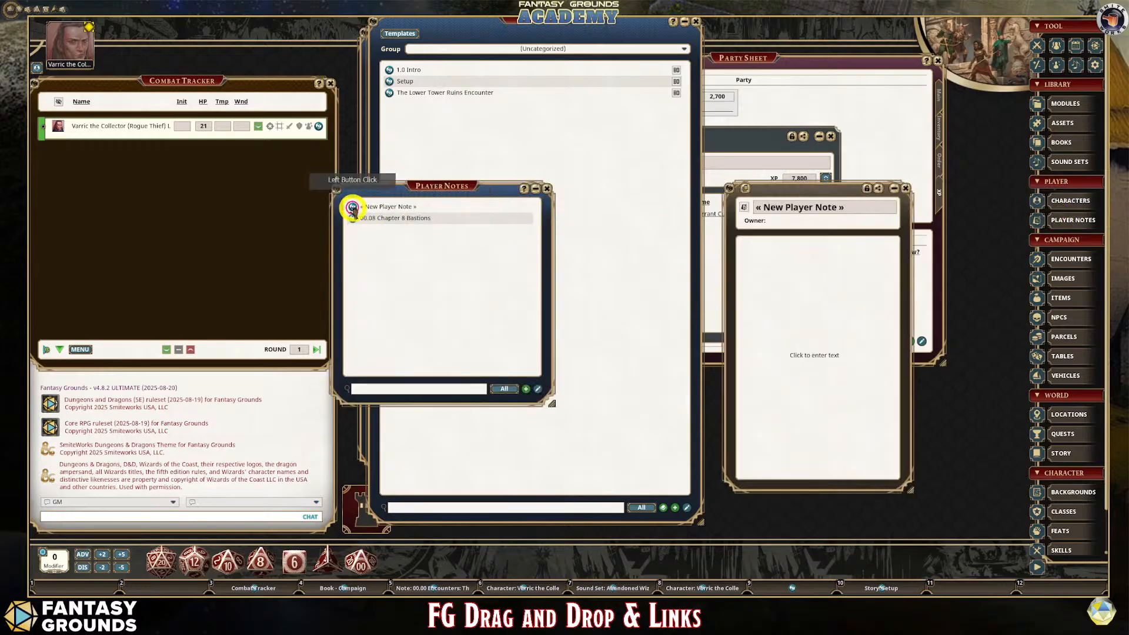
left_click_drag(778, 189, 834, 190)
- Link the Cultists encounter in the new player note's text and close the encounter window
left_click(766, 142)
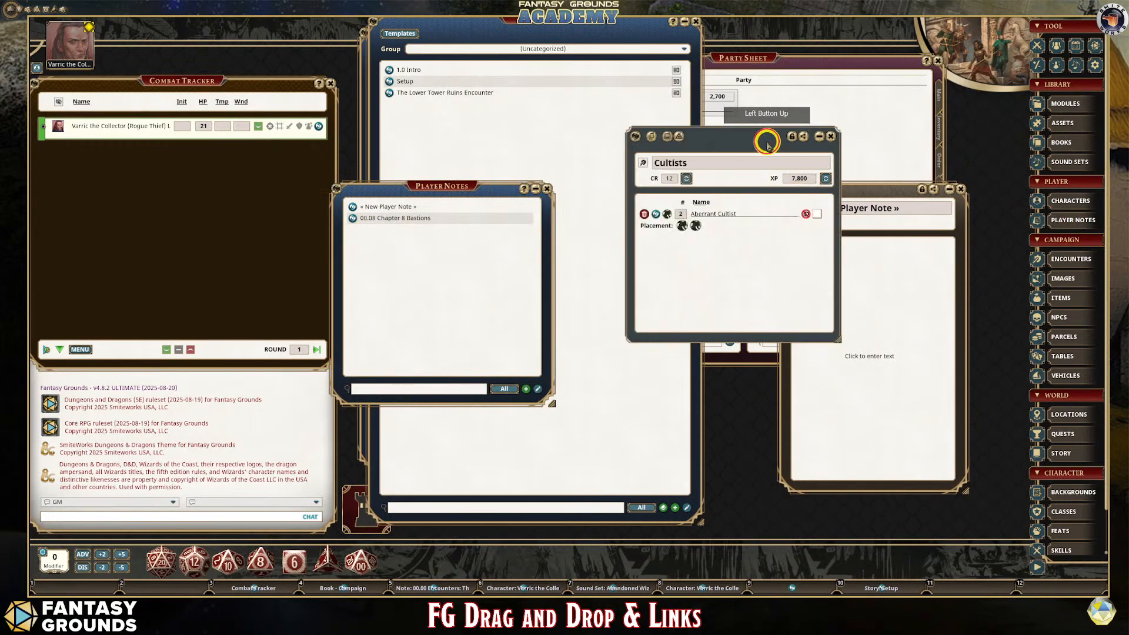
left_click_drag(634, 138, 865, 266)
left_click_drag(748, 138, 538, 122)
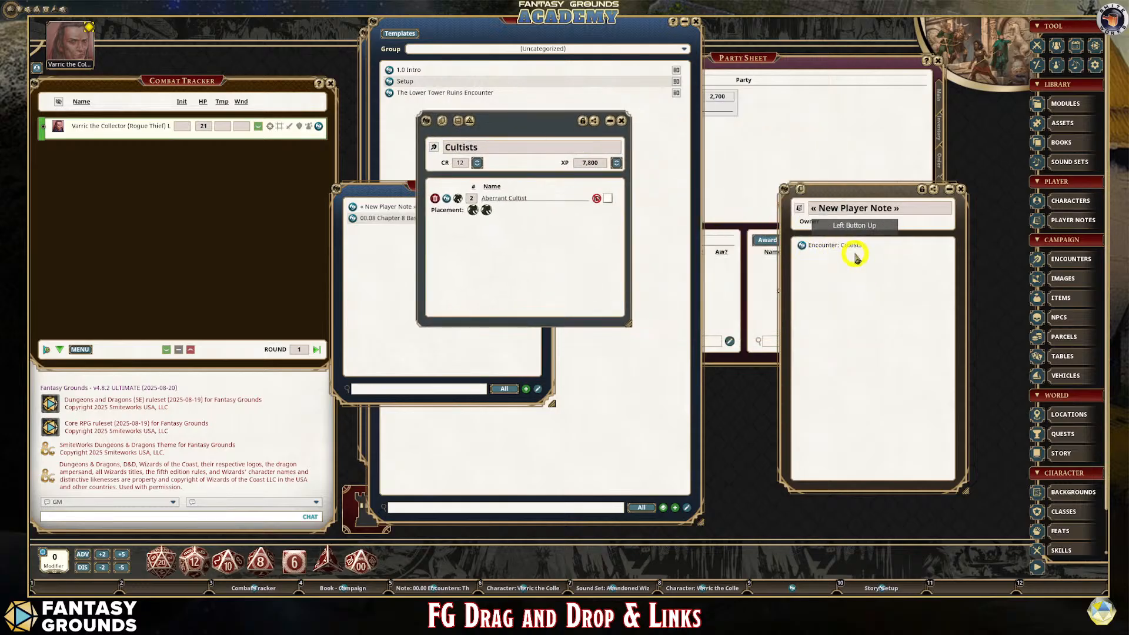
left_click(621, 121)
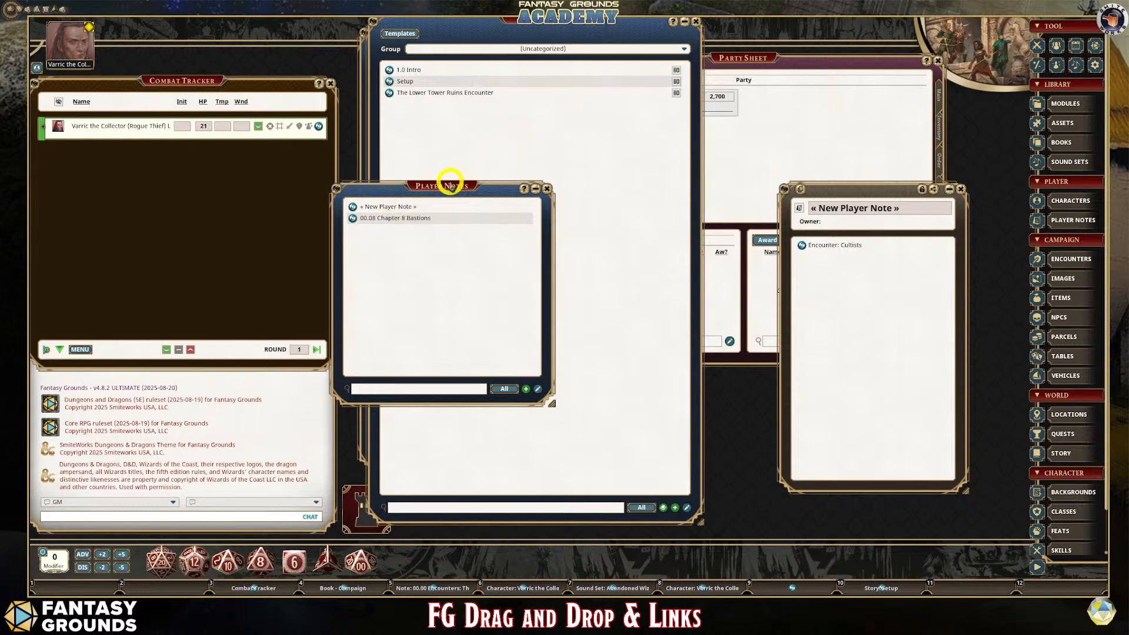
- Close the Story and NPCs lists and move the Player Notes list beside the Combat Tracker
left_click_drag(450, 186, 801, 244)
left_click(696, 22)
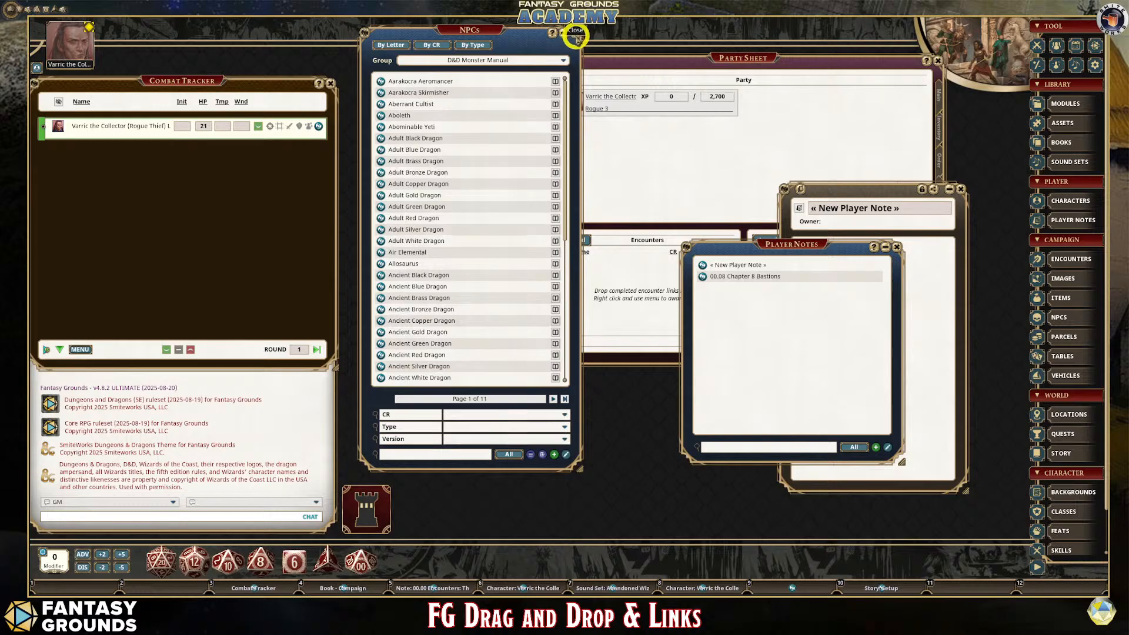
left_click(577, 36)
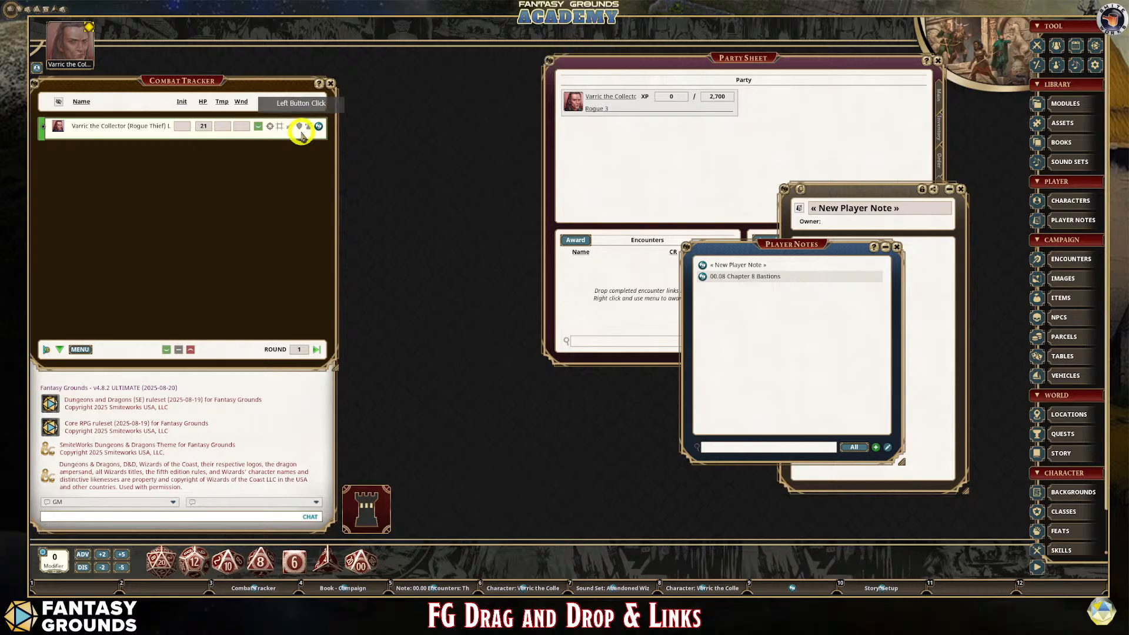
left_click_drag(777, 252, 453, 101)
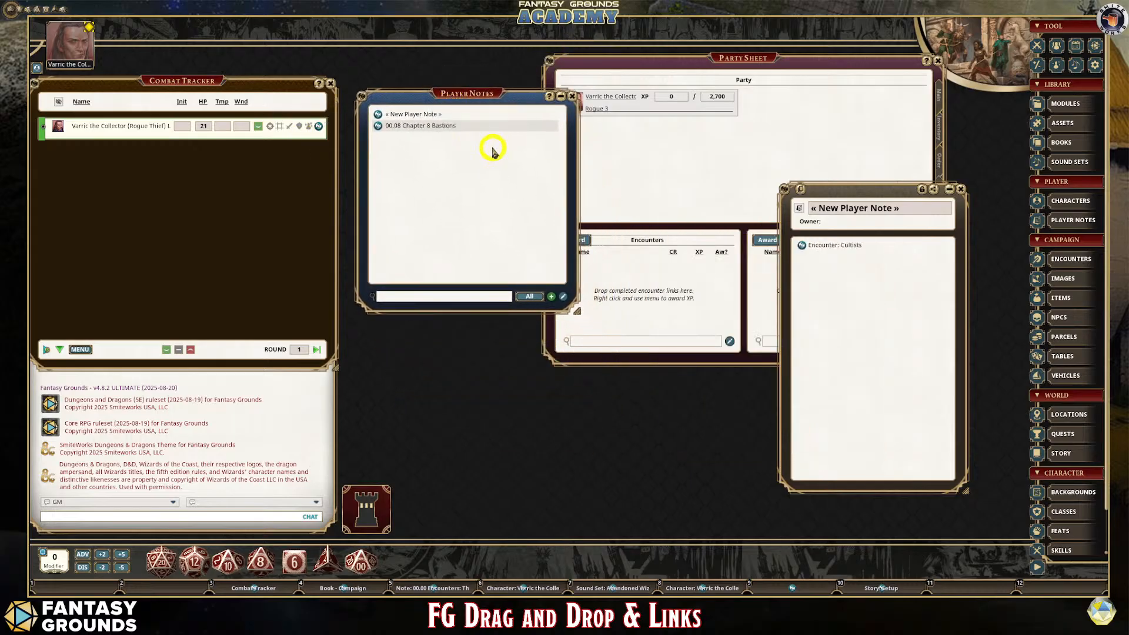
- Open the Cultists encounter through its link in the player note, and close the note
left_click(801, 244)
left_click(930, 189)
left_click(960, 189)
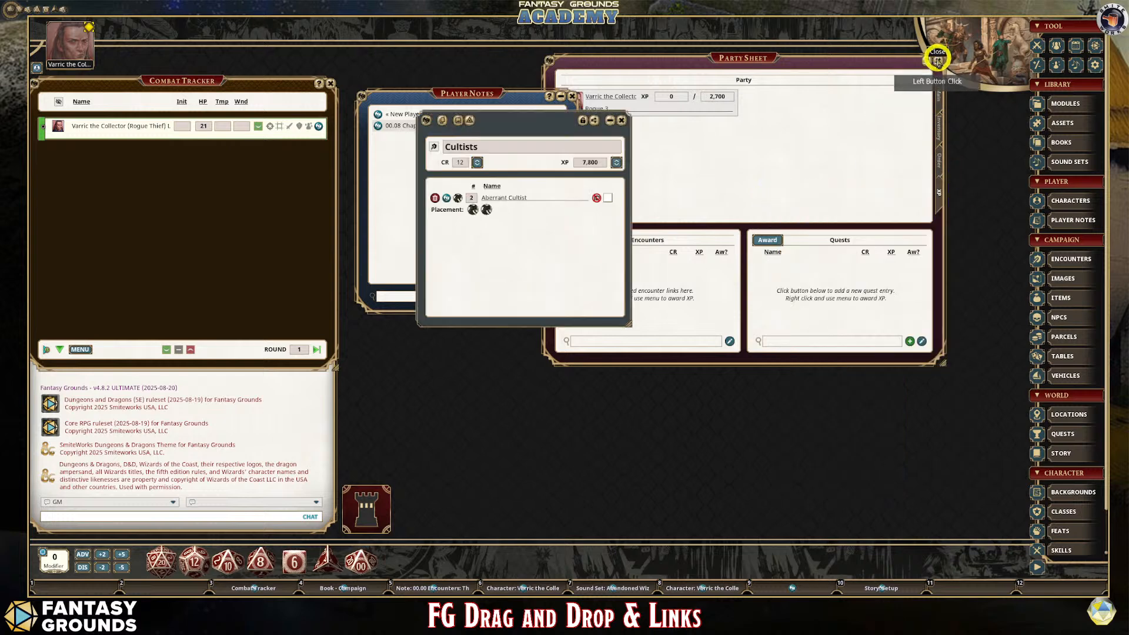
- Move the Cultists encounter and Player Notes windows apart, and add the encounter's two Aberrant Cultists to the Combat Tracker
left_click_drag(559, 121, 744, 280)
left_click_drag(461, 95, 462, 55)
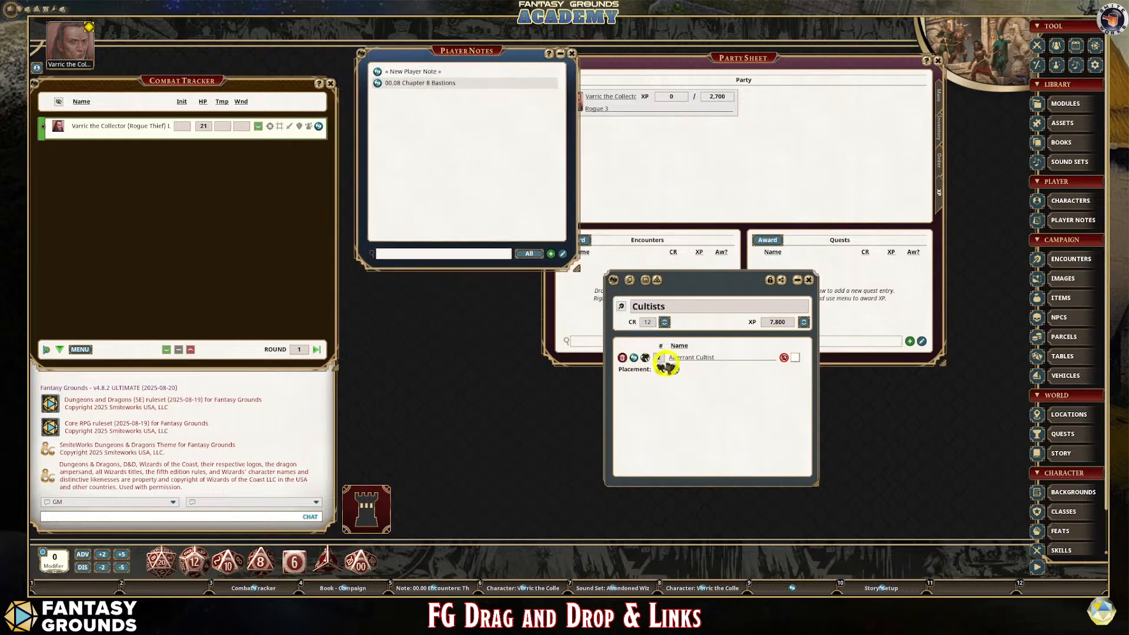
left_click(657, 280)
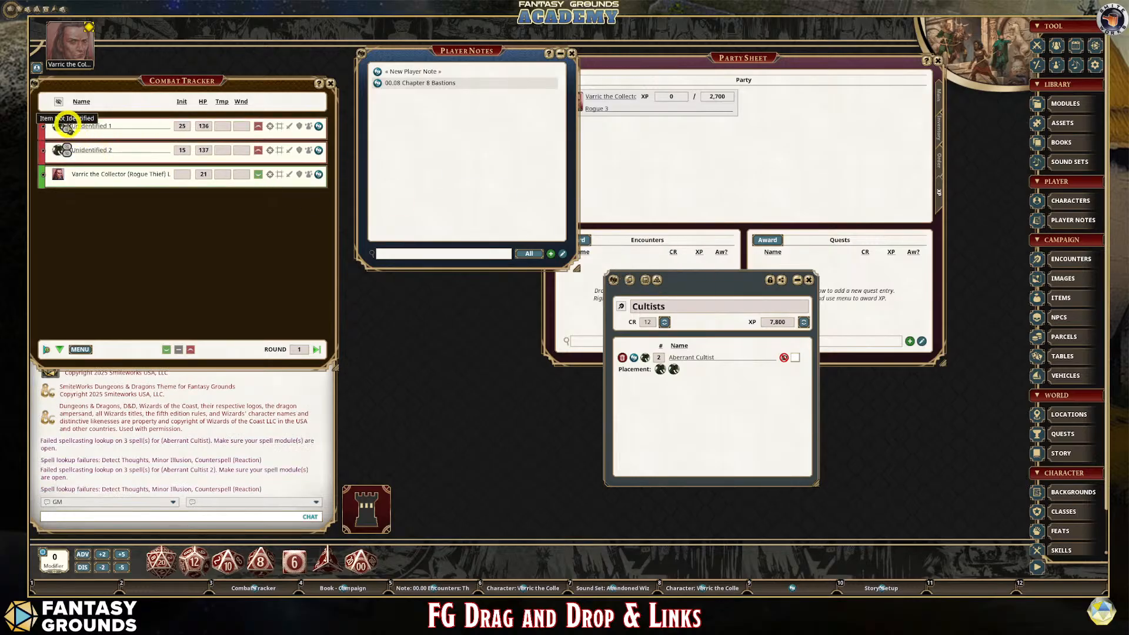
left_click(68, 132)
left_click(68, 154)
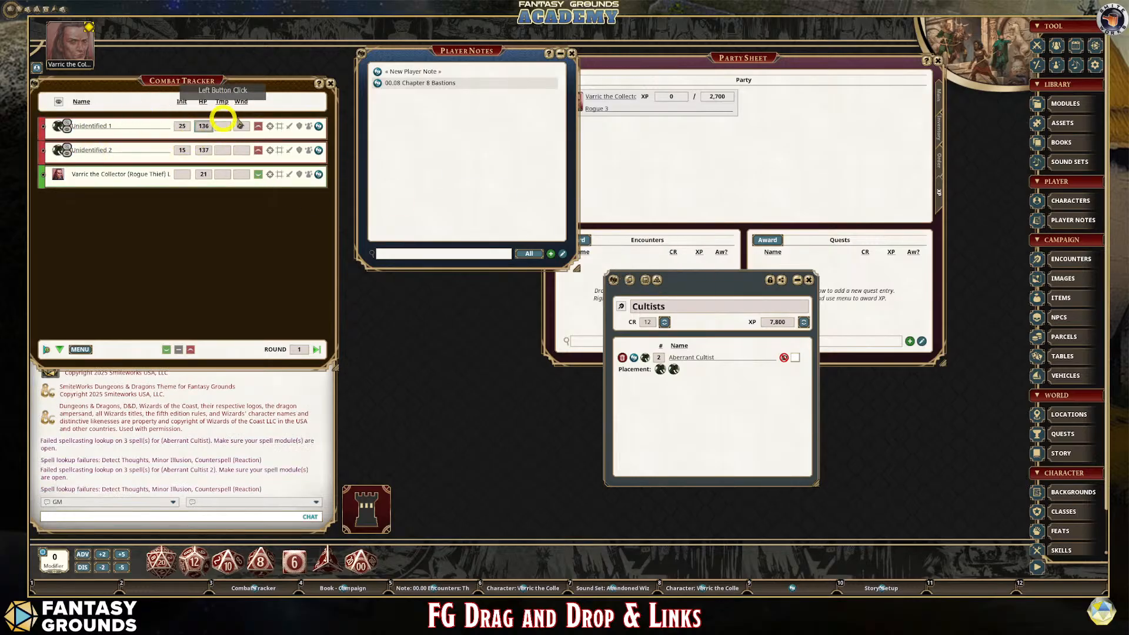
- Close the Cultists encounter and the Player Notes list, and move the Party Sheet beside the Combat Tracker
left_click(807, 280)
left_click(572, 53)
left_click_drag(665, 62, 494, 33)
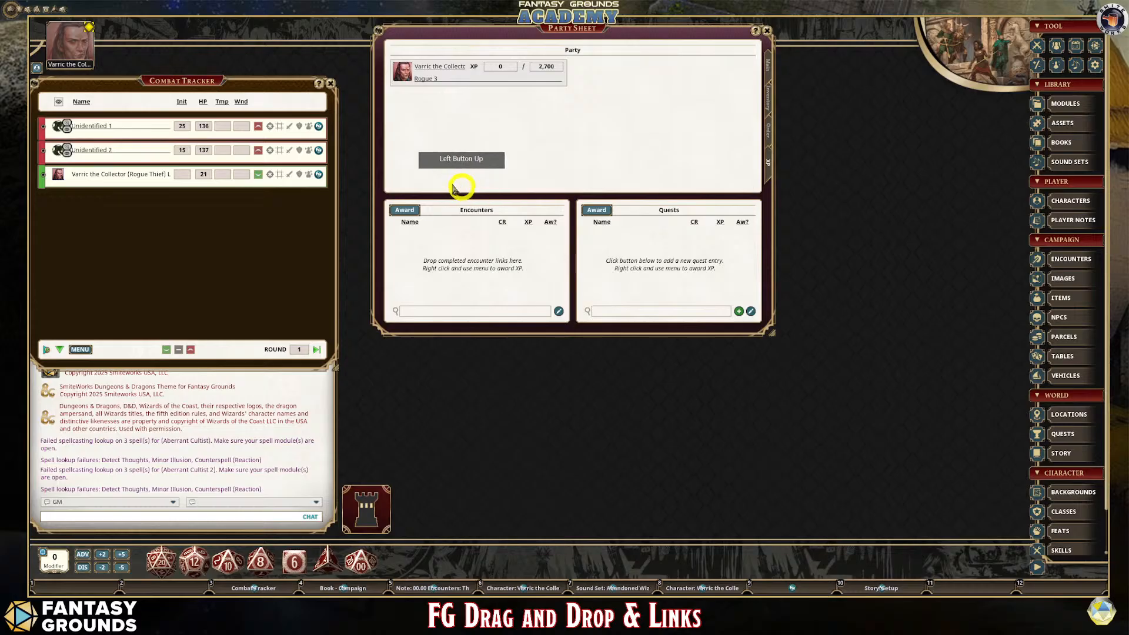
- Open the Cultists encounter from the Encounters list, close the list, and link the encounter in the Party Sheet's Encounters section
left_click(1070, 259)
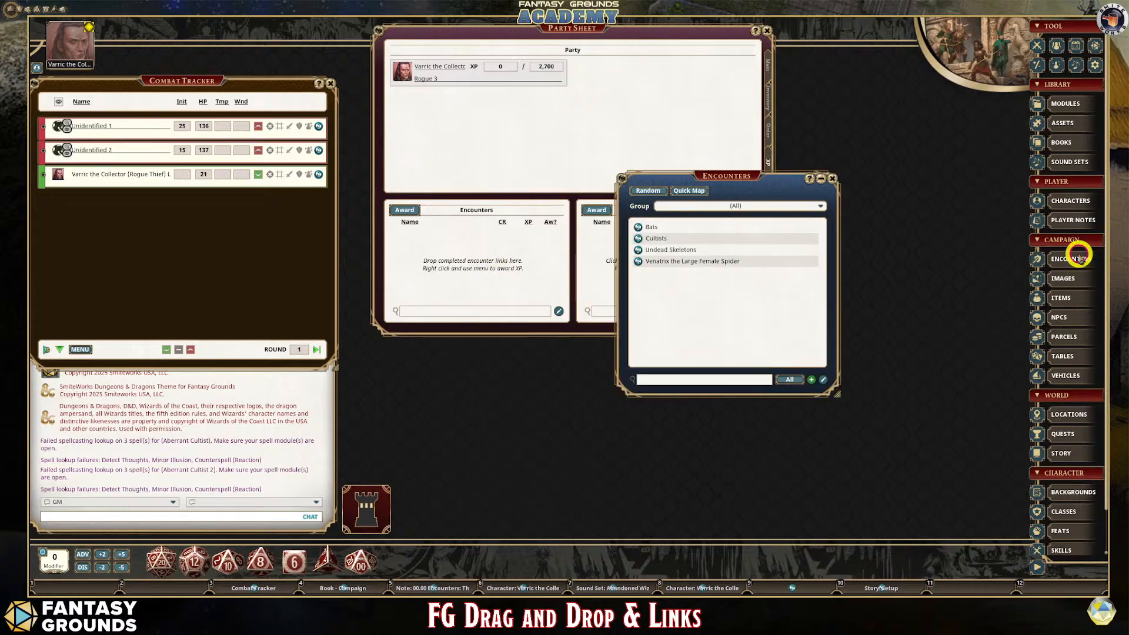
left_click(638, 238)
left_click_drag(675, 267, 912, 147)
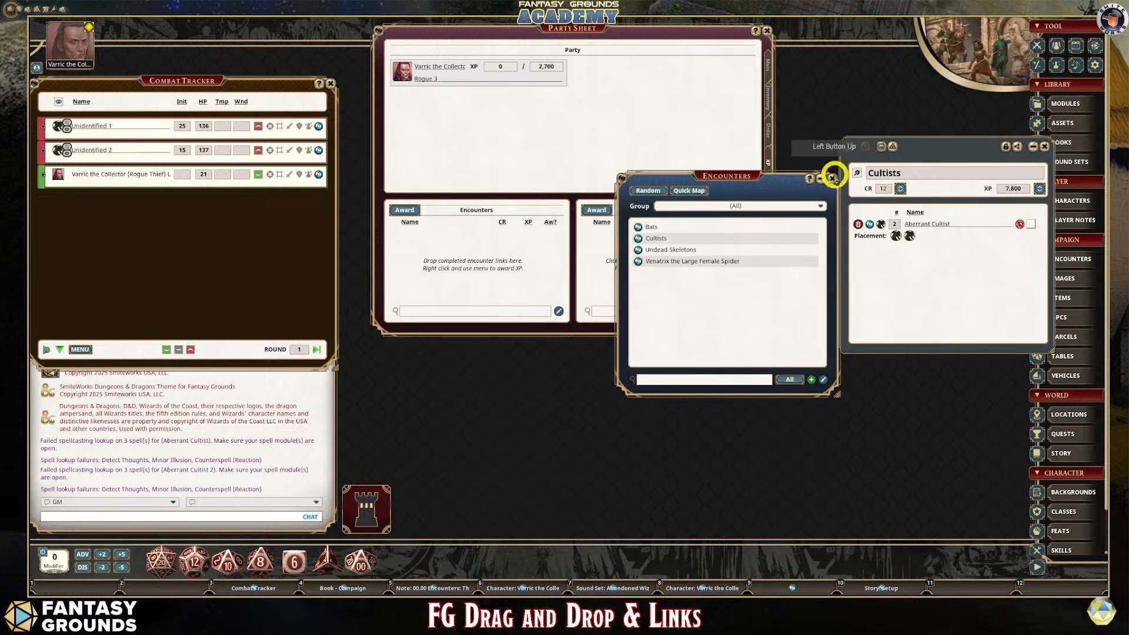
left_click(833, 178)
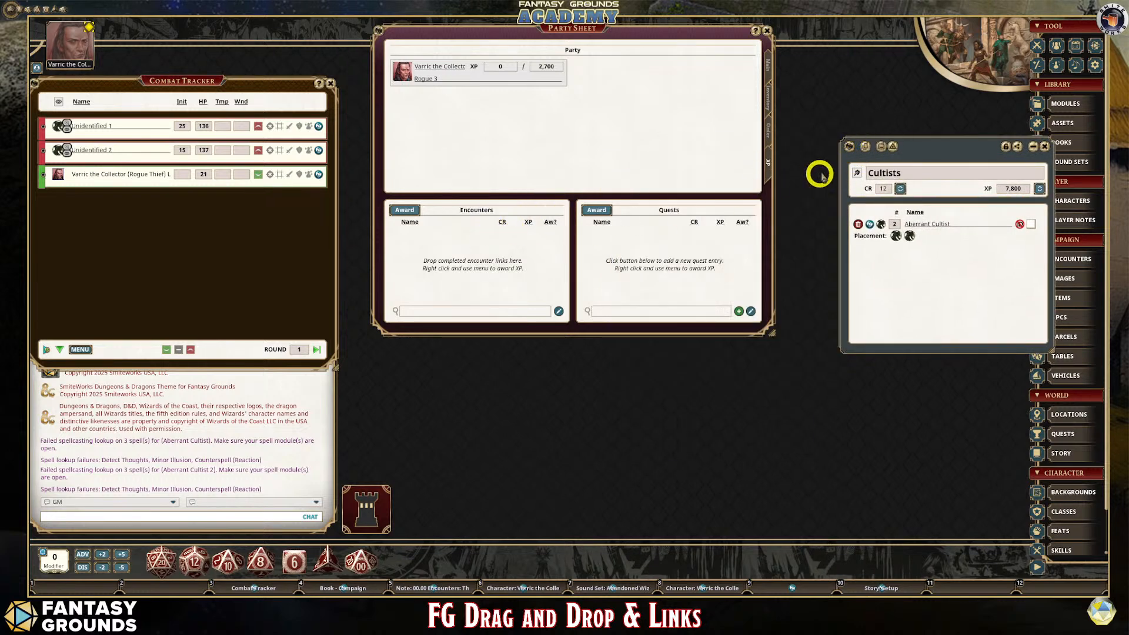
left_click_drag(851, 148, 569, 242)
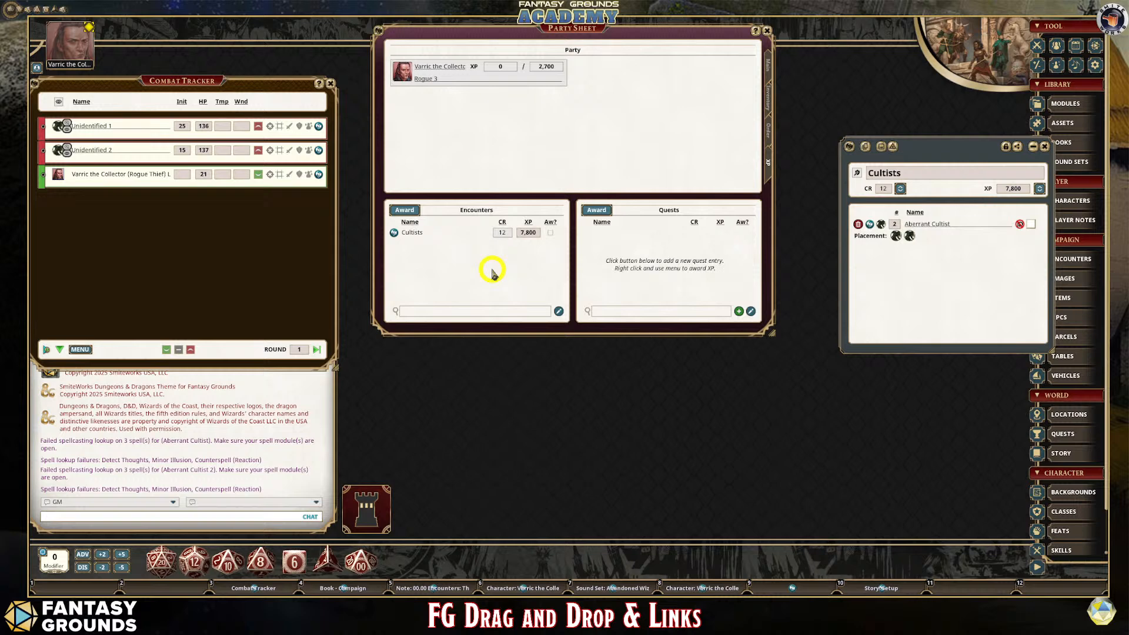
- Move the Cultists encounter window closer to the Party Sheet and assign the Party Sheet to the empty hotkey slot before Combat Tracker
left_click_drag(940, 151, 820, 130)
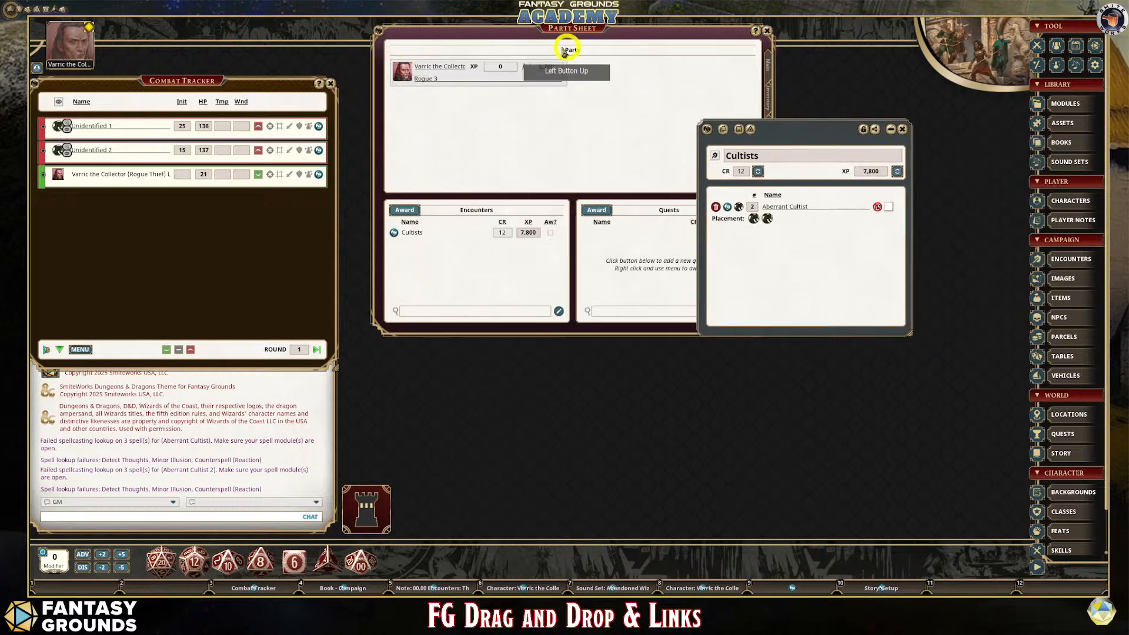
left_click(383, 27)
left_click_drag(856, 586, 157, 584)
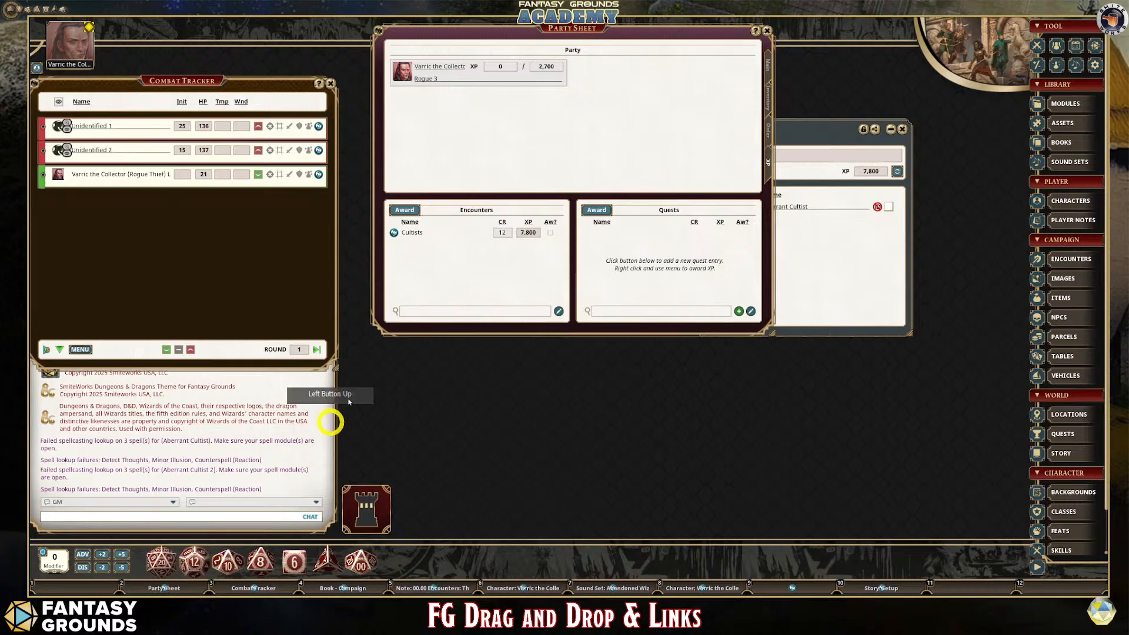
- Move the Party Sheet clear of the Cultists encounter window and close the Party Sheet
left_click_drag(650, 31, 805, 159)
left_click(993, 158)
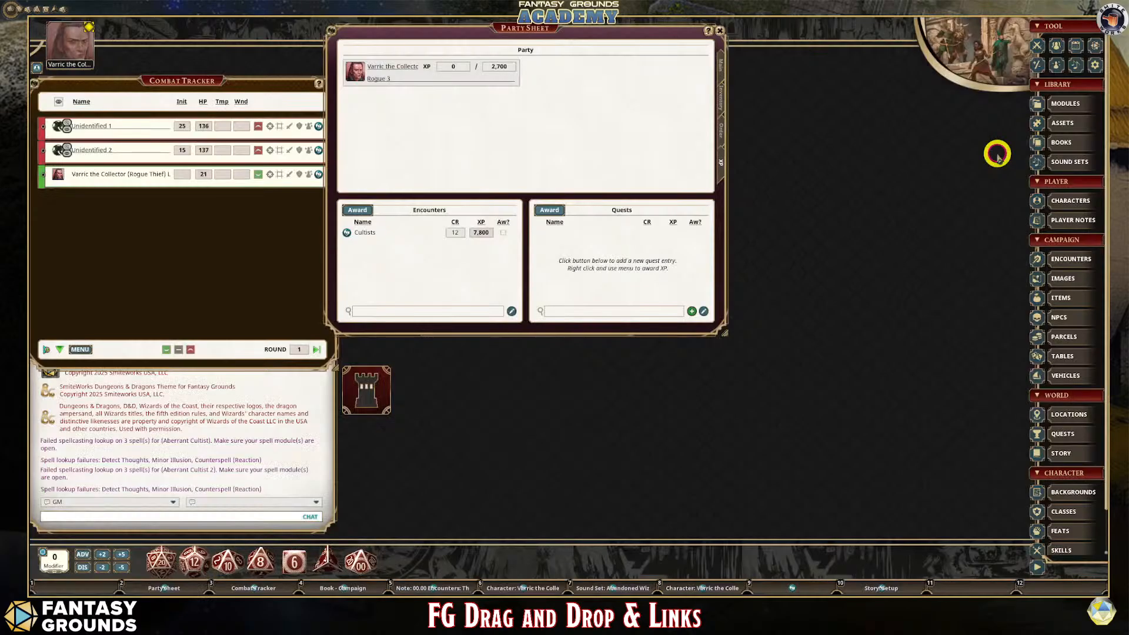
left_click_drag(564, 32, 852, 233)
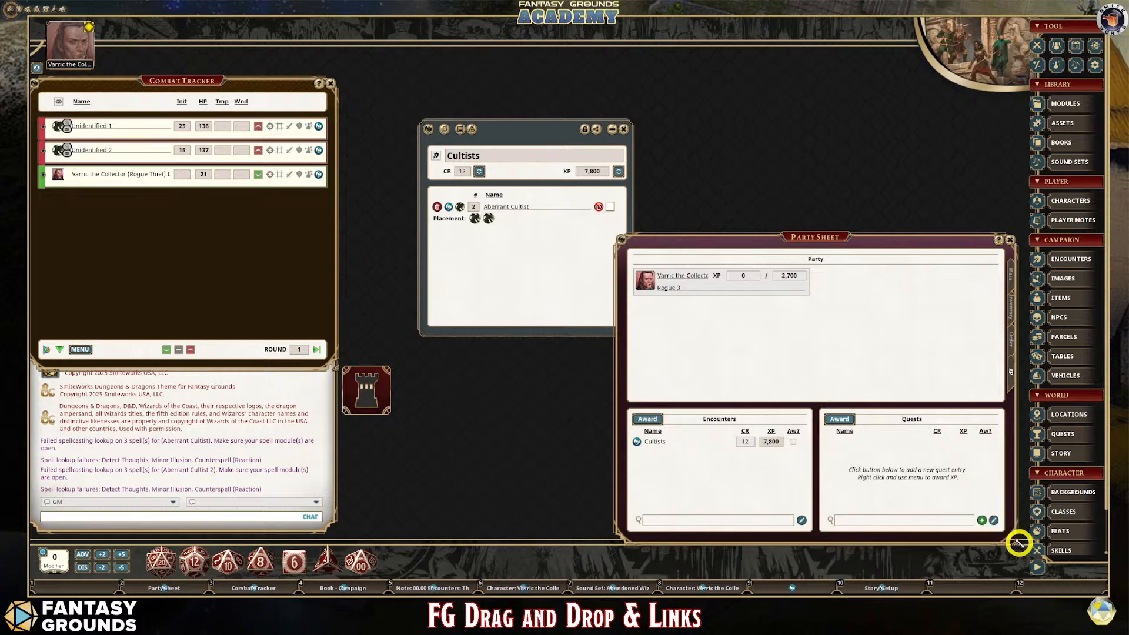
left_click_drag(799, 255, 799, 284)
left_click(1010, 270)
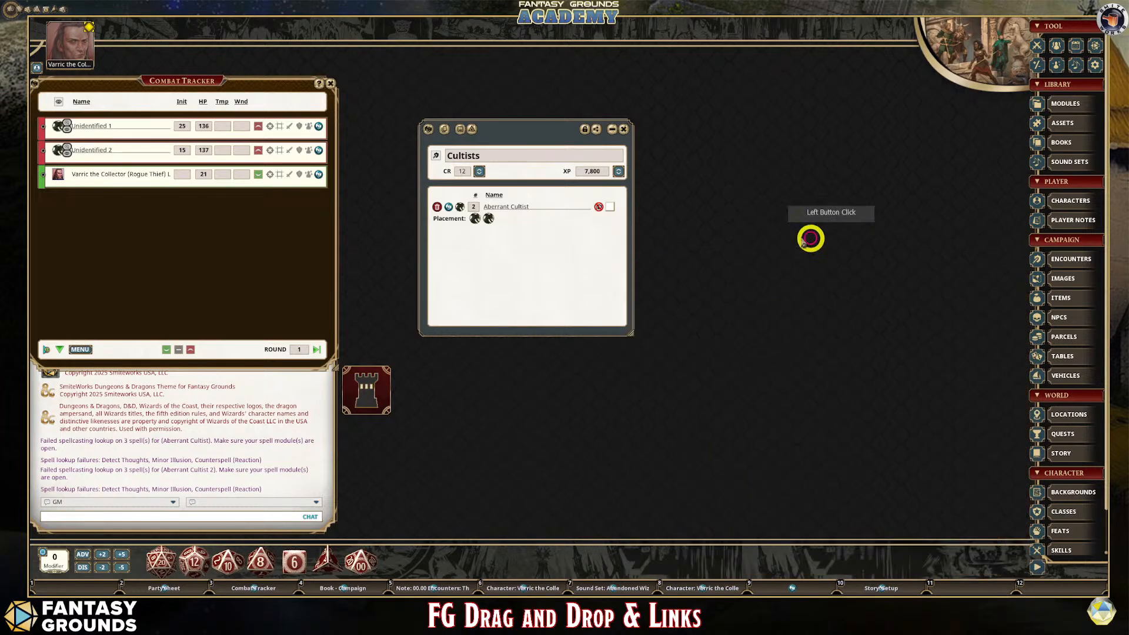
- Move the dice tower back down beside the chat and close the Cultists encounter window
left_click_drag(534, 138, 762, 379)
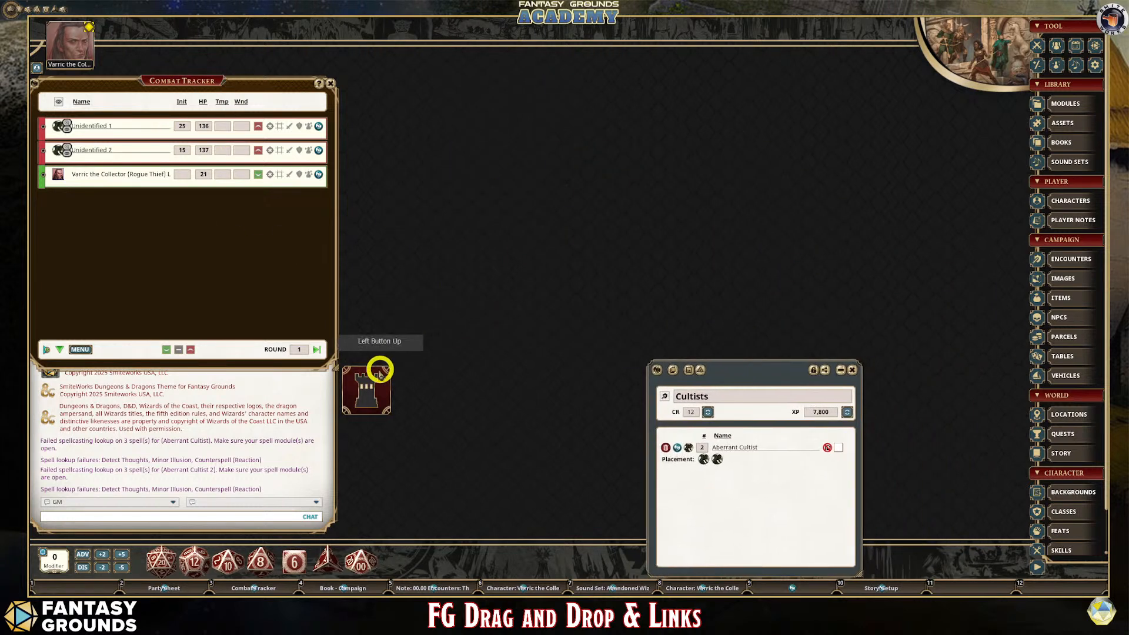
left_click_drag(386, 386, 383, 507)
mouse_move(822, 370)
left_mouse_down()
mouse_move(892, 365)
mouse_move(843, 365)
left_mouse_up()
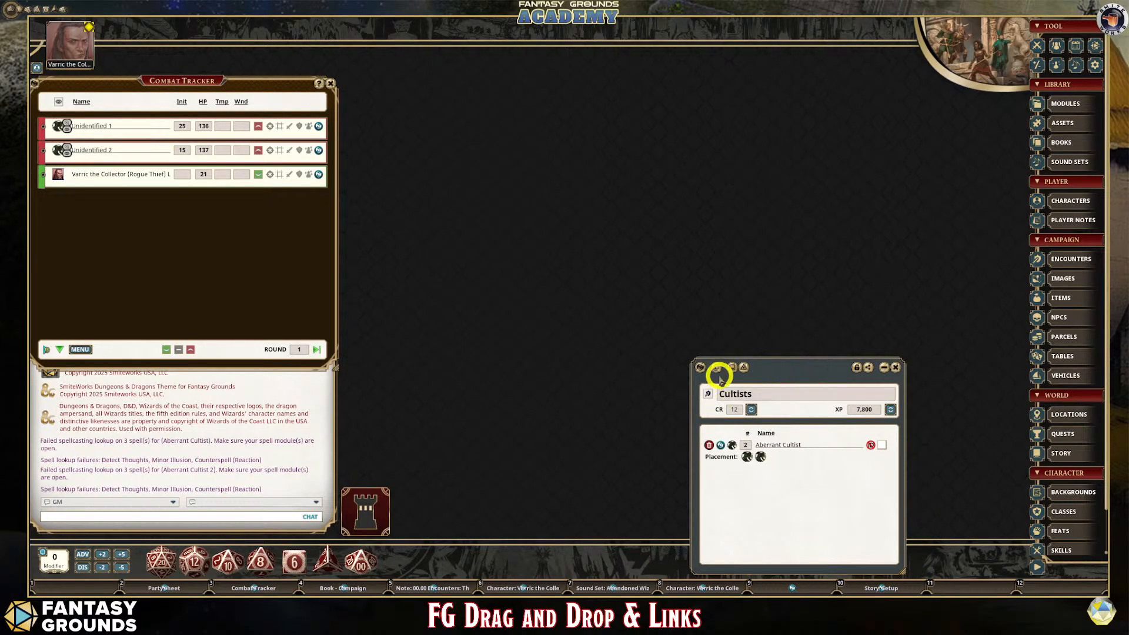
left_click(898, 368)
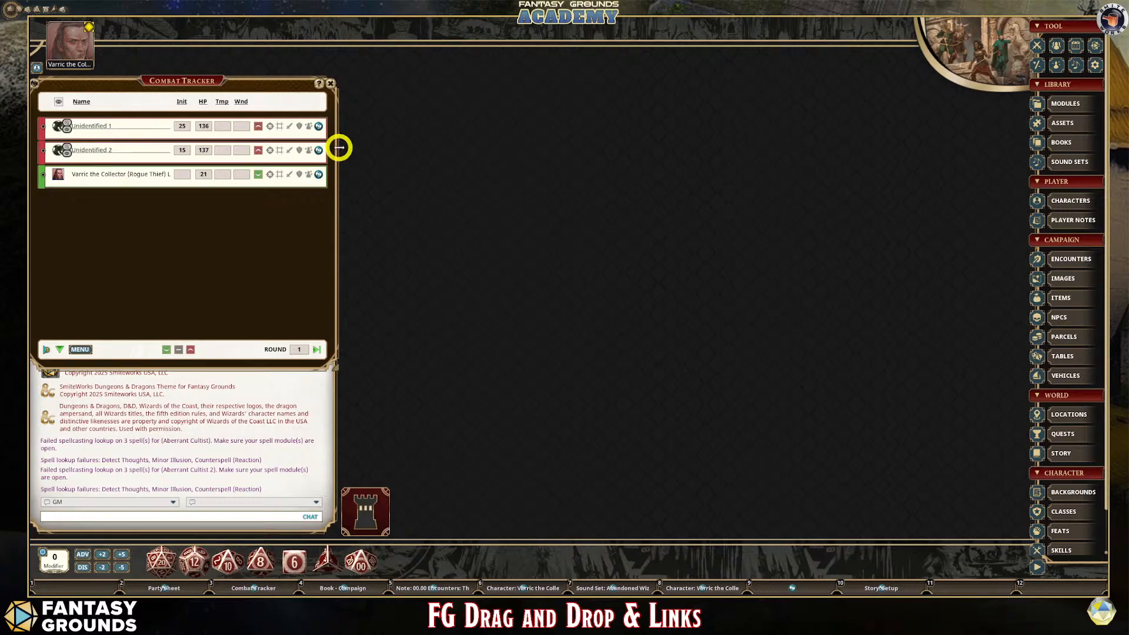
- Open the first Aberrant Cultist's record from the Combat Tracker, place it beside the tracker and extend its height
left_click(319, 126)
left_click_drag(569, 197, 443, 64)
left_click_drag(444, 285, 454, 488)
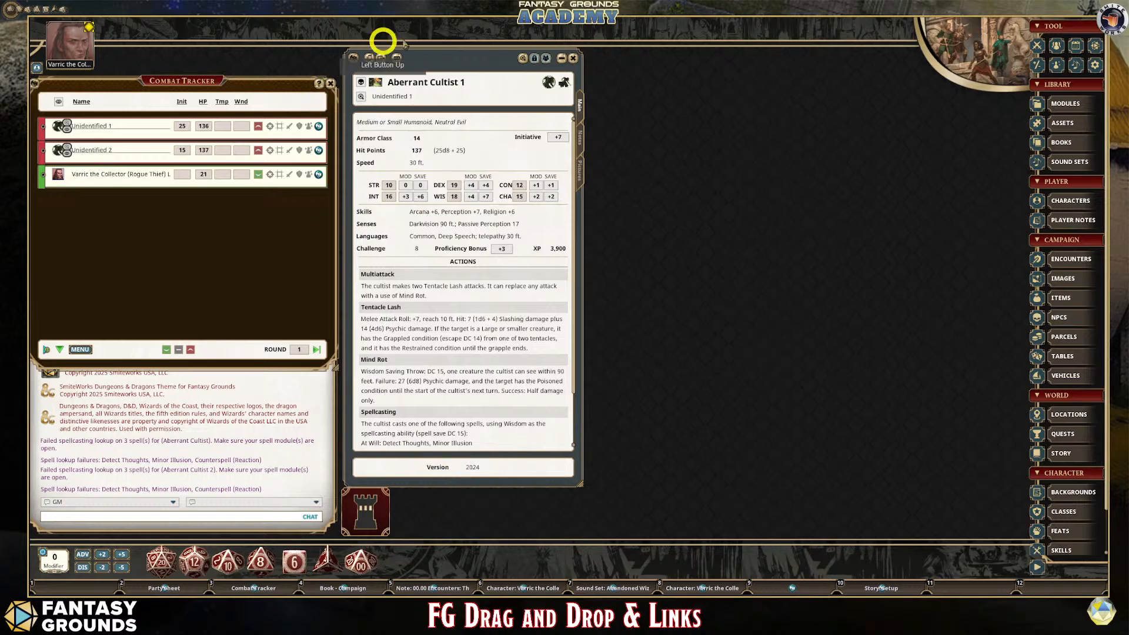
- Open the rogue character's sheet from the Combat Tracker and resize it to cover the cultist record window
left_click(320, 174)
left_click_drag(429, 258, 426, 281)
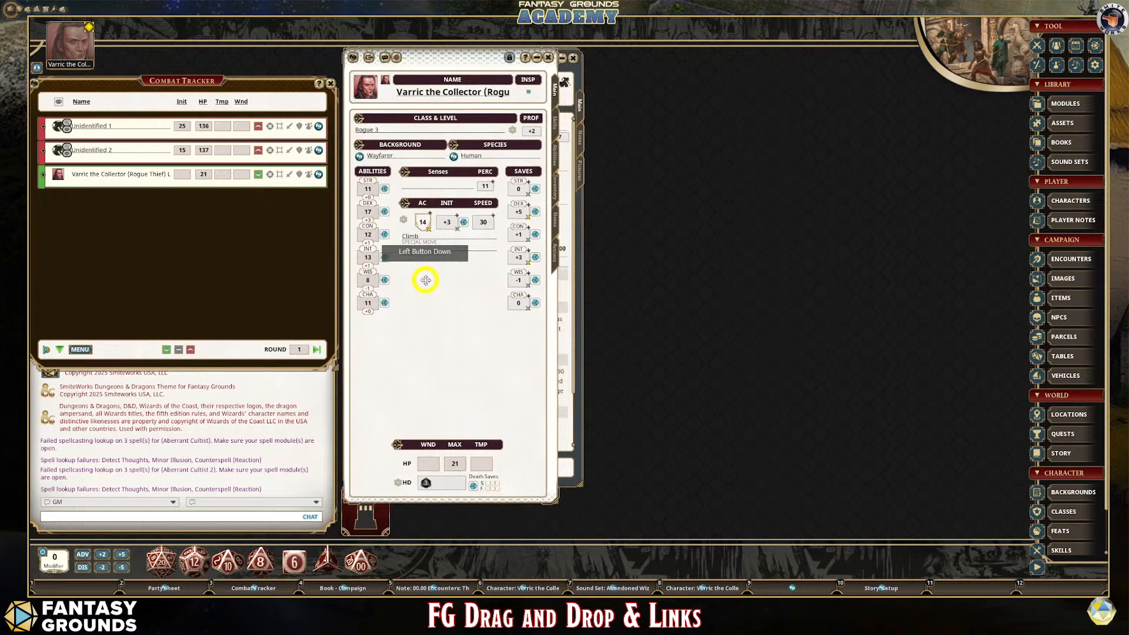
left_click_drag(554, 496, 581, 482)
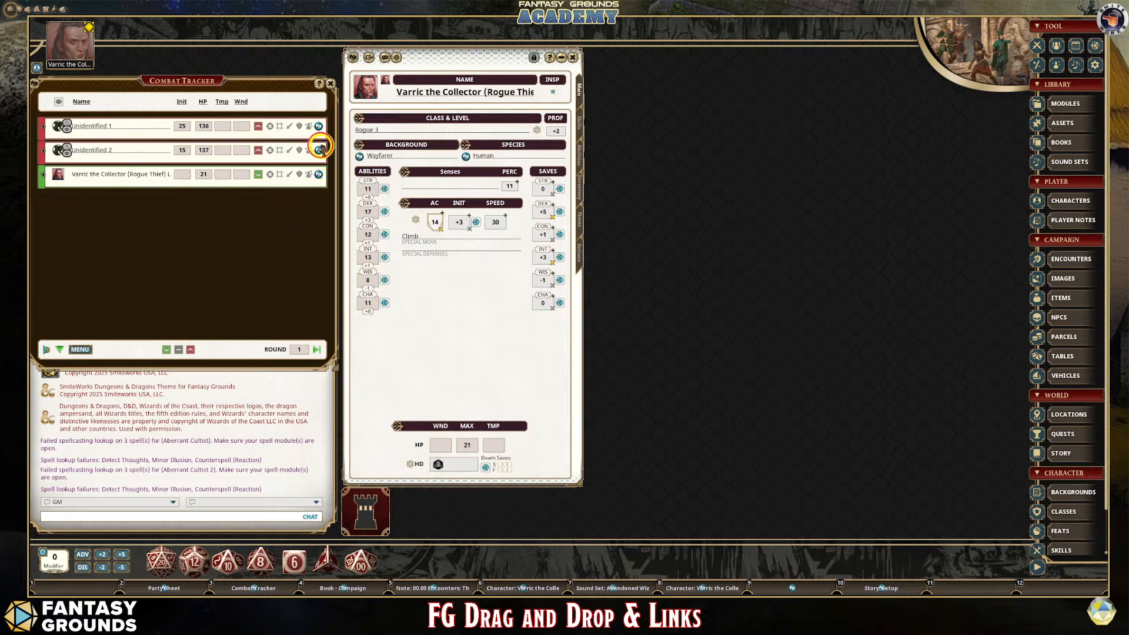
- Open the second Aberrant Cultist's record, stack it over the other record windows and resize it to match
left_click(319, 150)
left_click_drag(556, 195, 426, 57)
left_click(584, 287)
left_click_drag(584, 287, 581, 482)
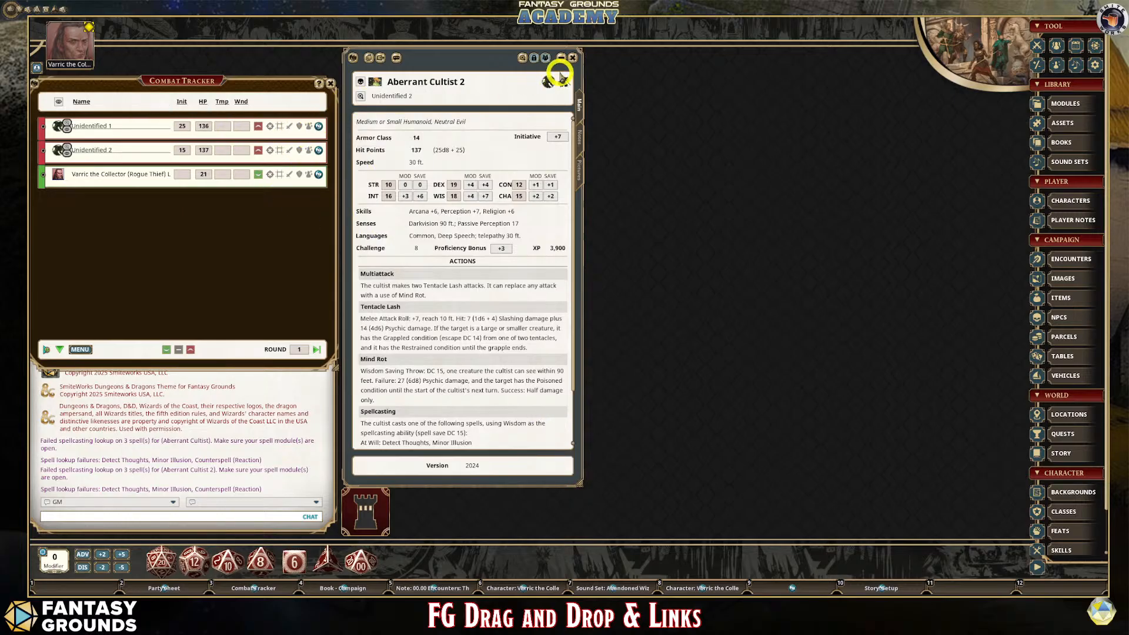
- Give the first cultist the active turn, advance to the second, and bring up each one's record from the Combat Tracker
left_click(42, 127)
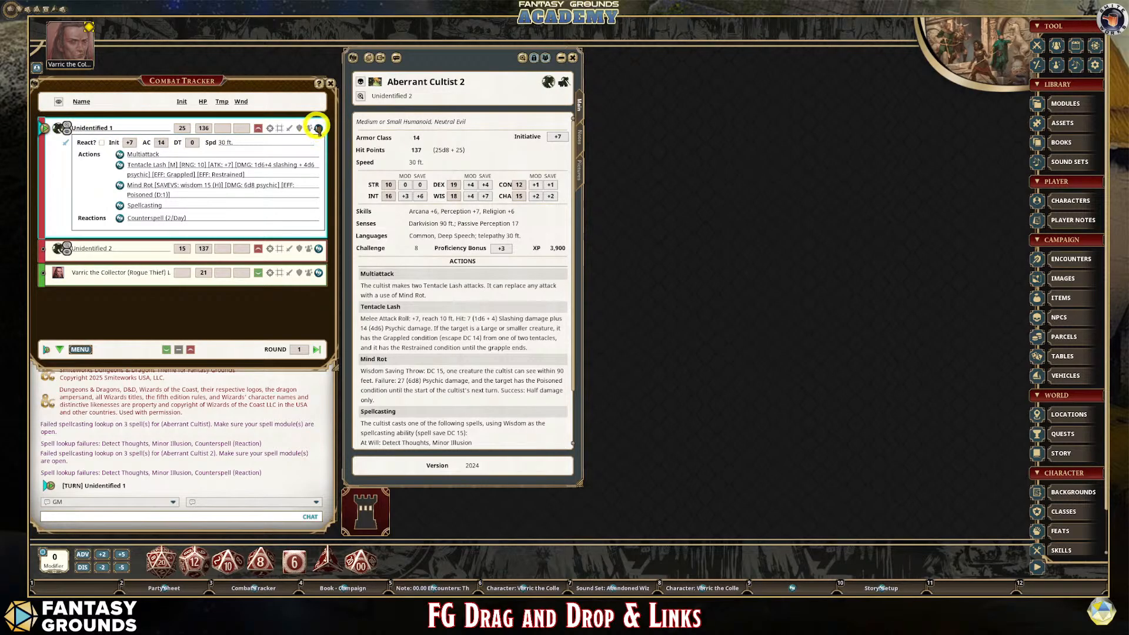
left_click(320, 128)
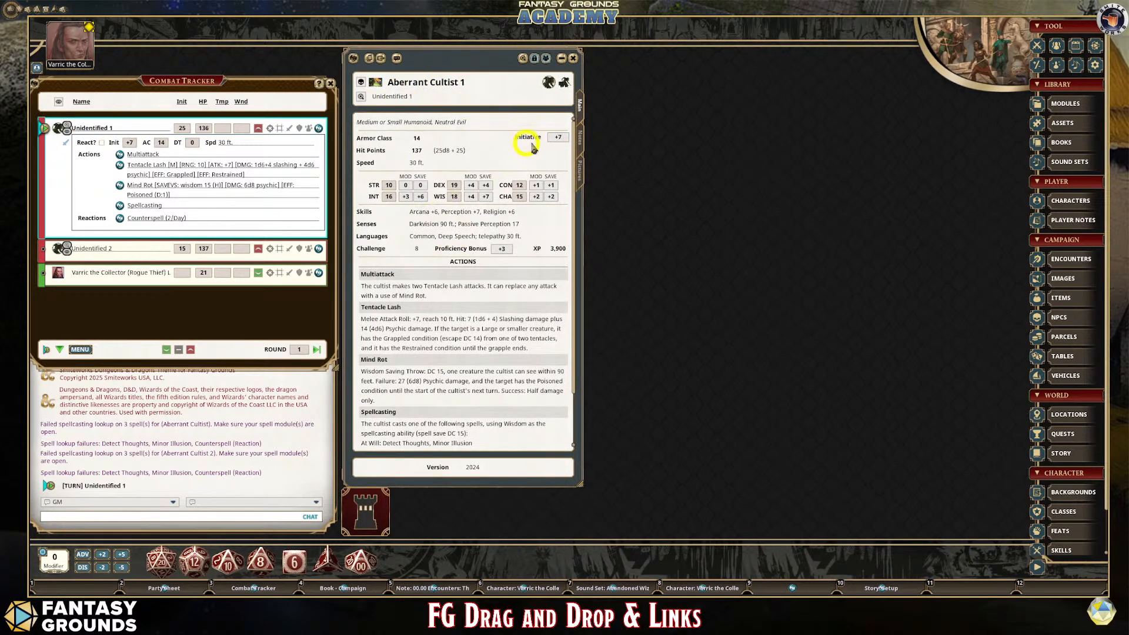
left_click(60, 350)
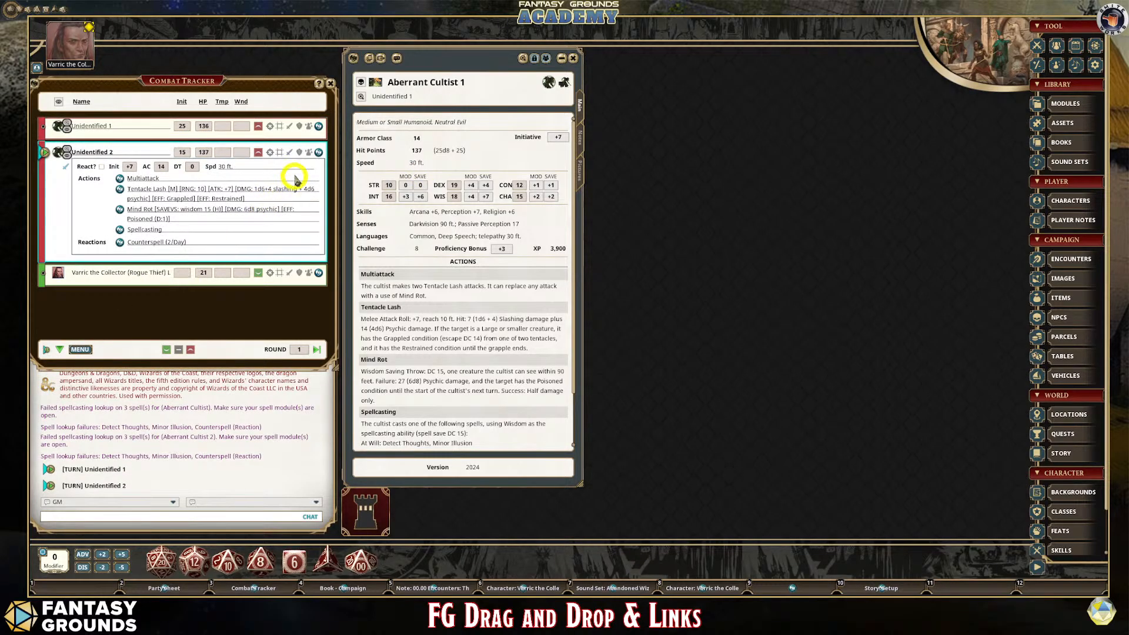
left_click(318, 152)
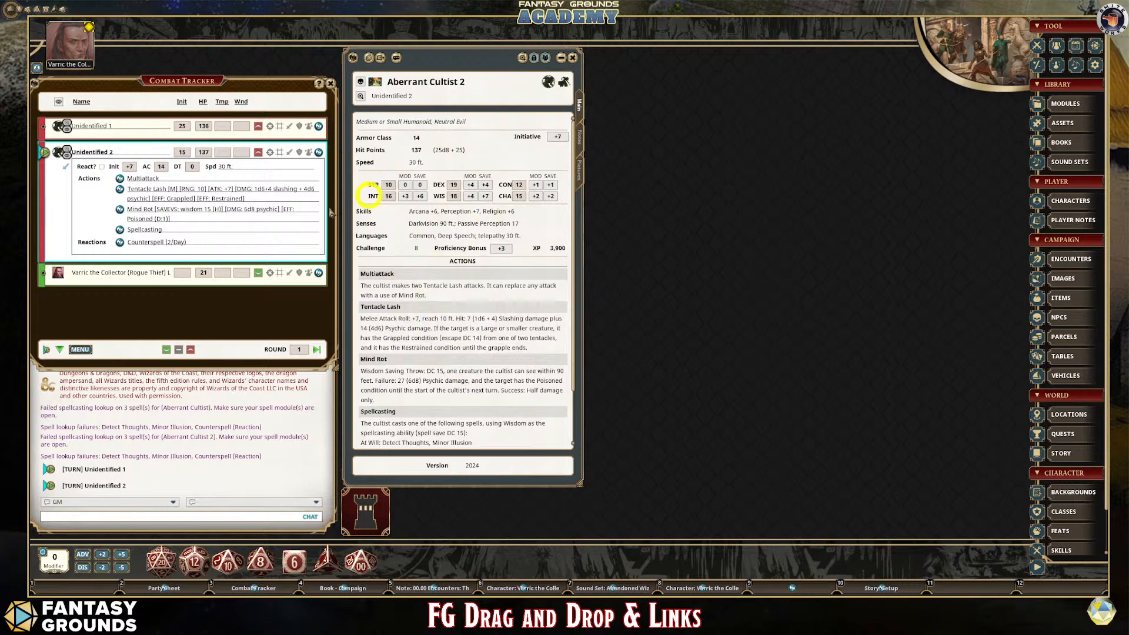
- Advance the turn to the rogue character and show the actions page of the character sheet
left_click(58, 351)
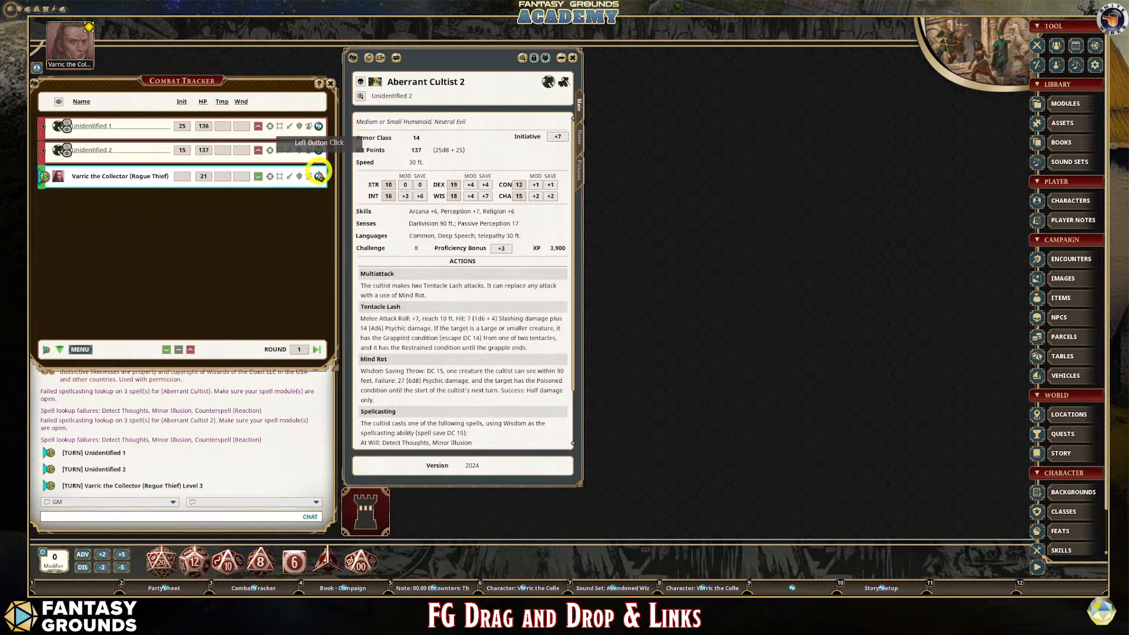
left_click(318, 176)
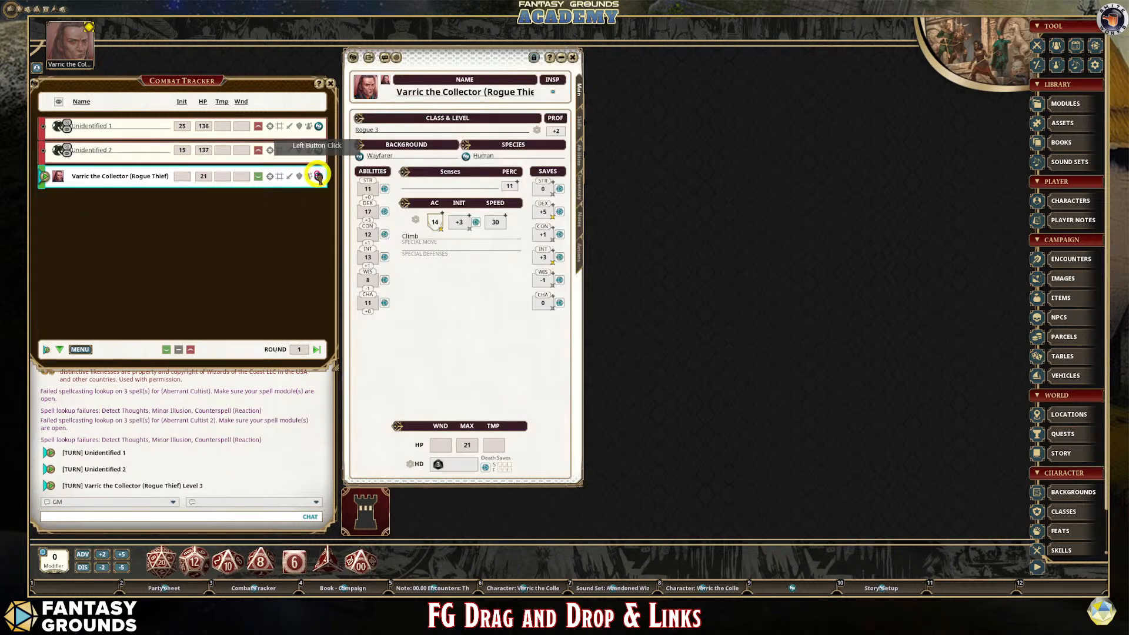
left_click(581, 248)
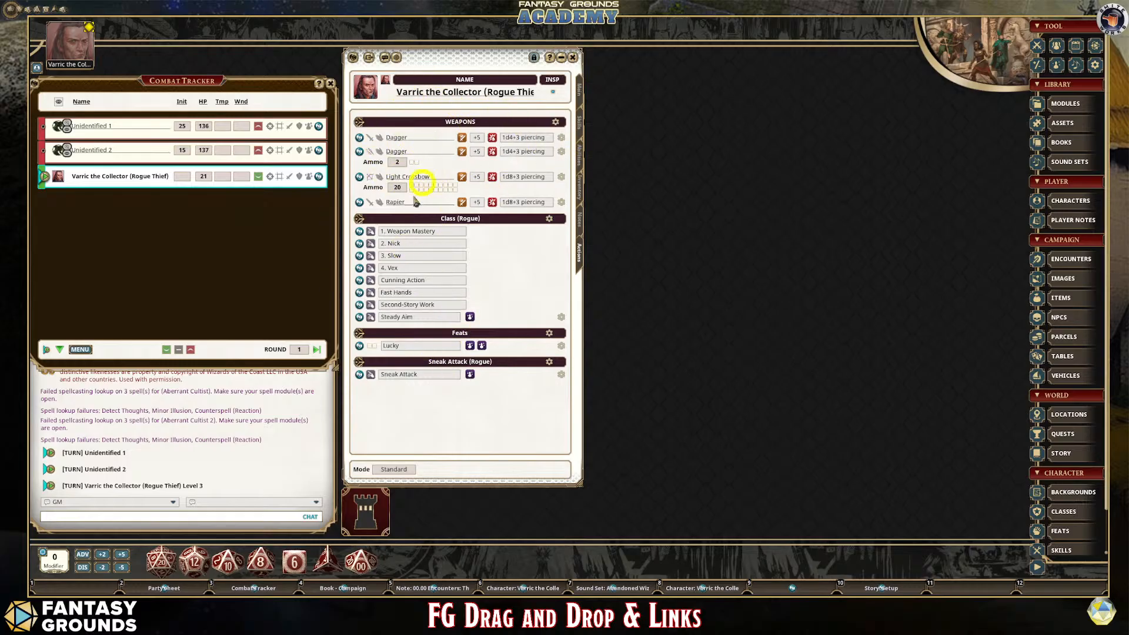
- Close the stacked record windows and reopen the cultists' records and the rogue's sheet from the Combat Tracker
left_click(572, 57)
left_click(574, 56)
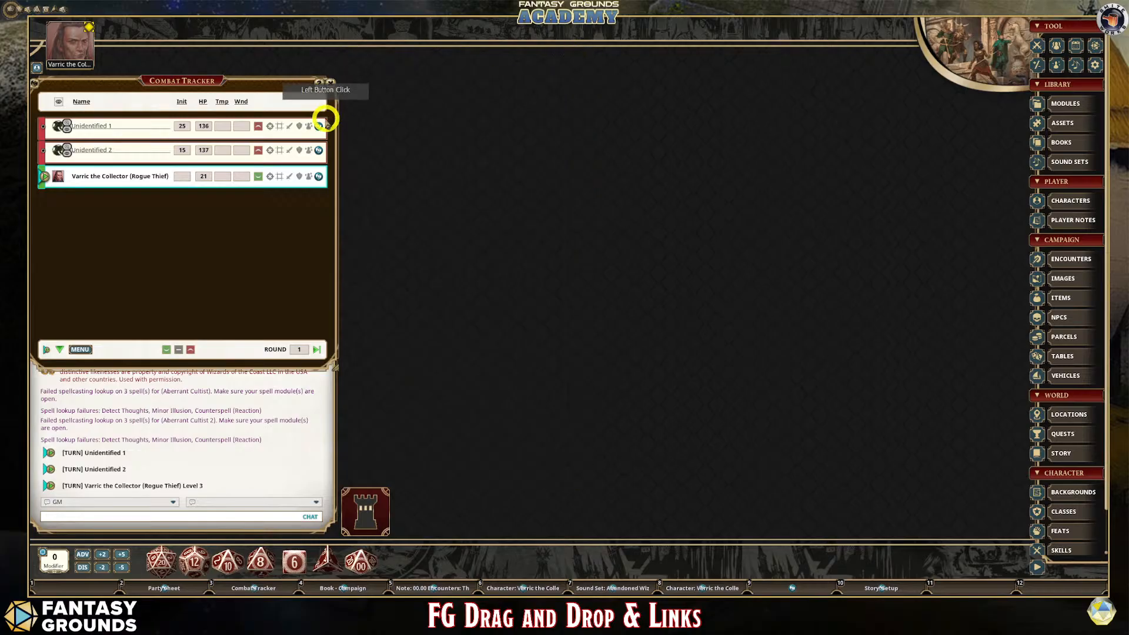
left_click(318, 150)
left_click(318, 176)
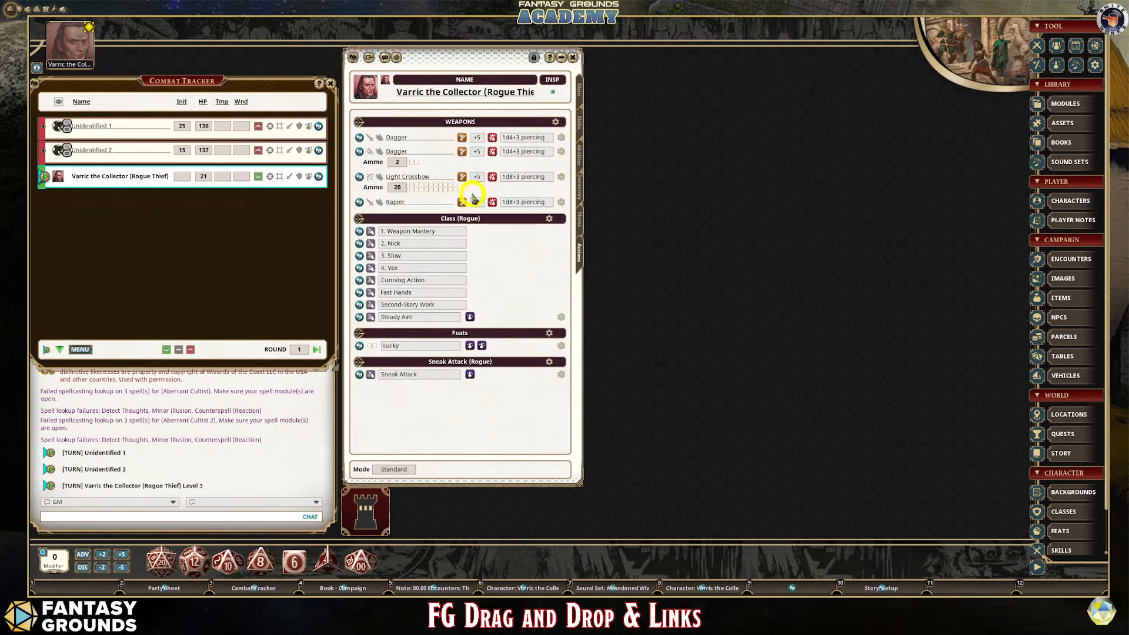
mouse_move(580, 484)
left_mouse_down()
mouse_move(577, 465)
mouse_move(579, 484)
left_mouse_up()
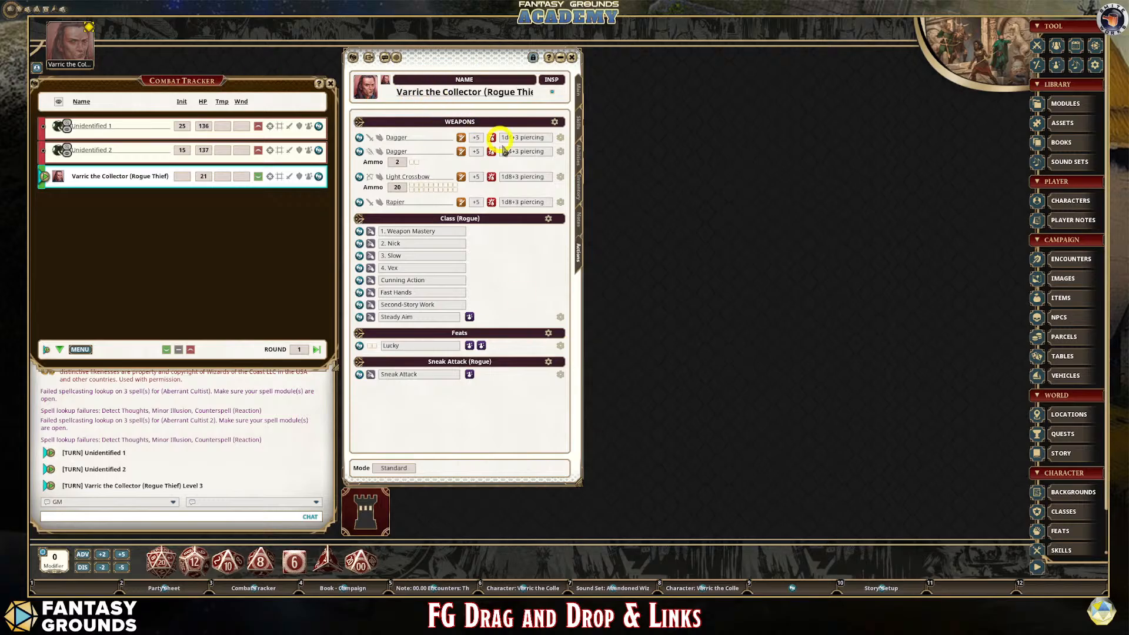
- Spread the three record windows side by side, and stack them again beside the Combat Tracker
left_click_drag(453, 74, 696, 71)
left_click_drag(474, 56, 942, 43)
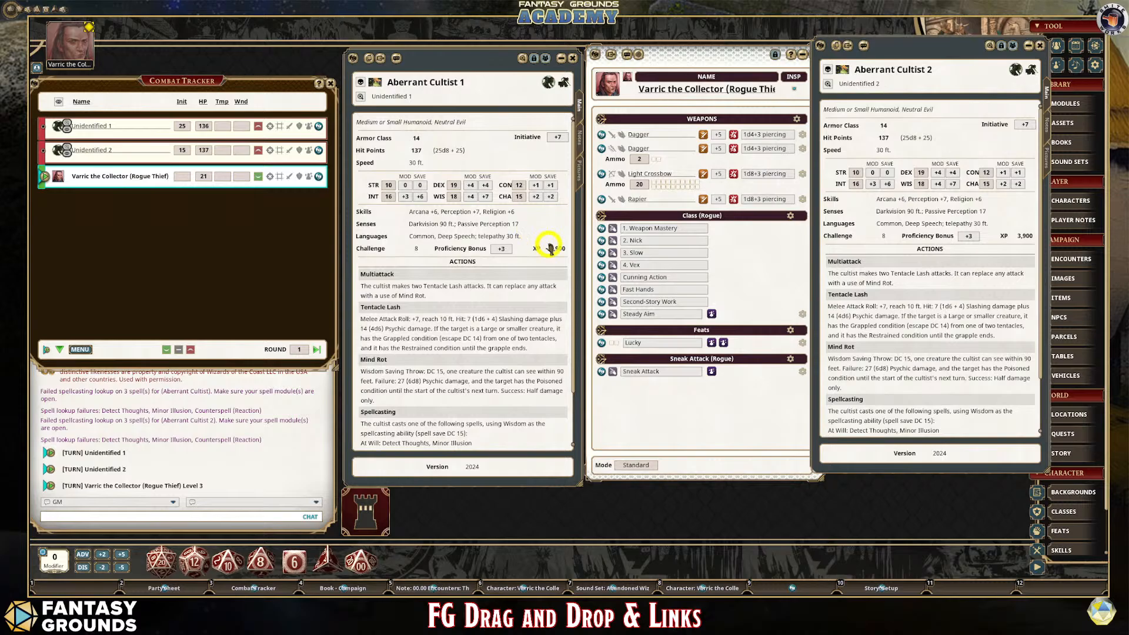
left_click_drag(692, 55, 449, 42)
left_click_drag(539, 456, 543, 485)
left_click_drag(915, 44, 451, 62)
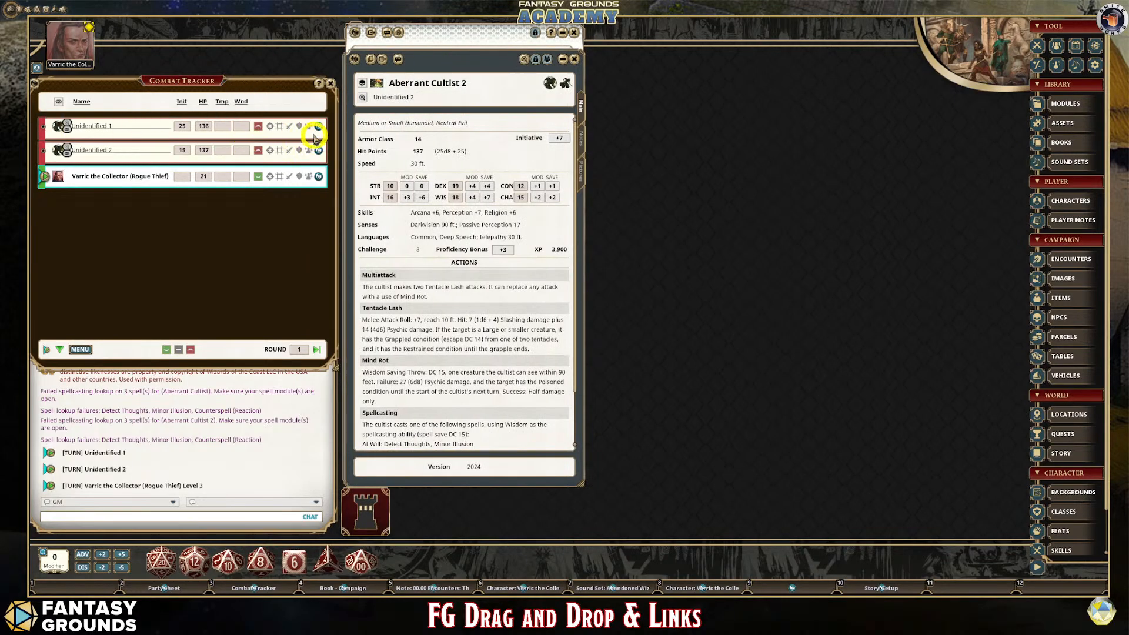
- Bring up each combatant's record in turn from the Combat Tracker, and refit the rogue's sheet beside the tracker
left_click(319, 126)
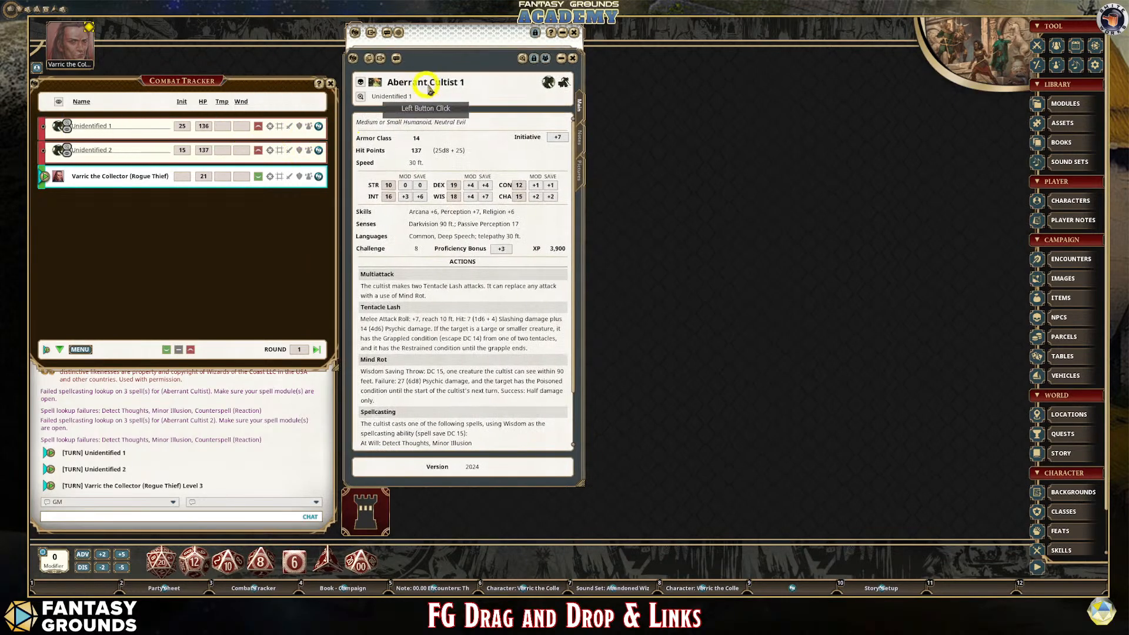
left_click(319, 151)
left_click(319, 176)
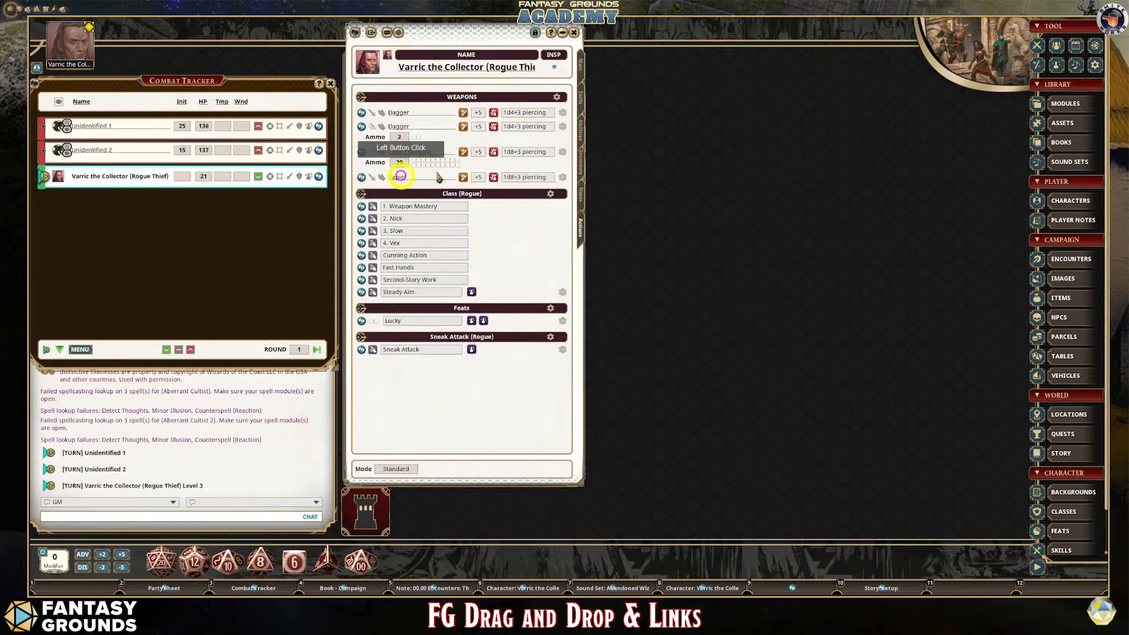
left_click_drag(483, 481, 490, 408)
left_click_drag(579, 454, 585, 480)
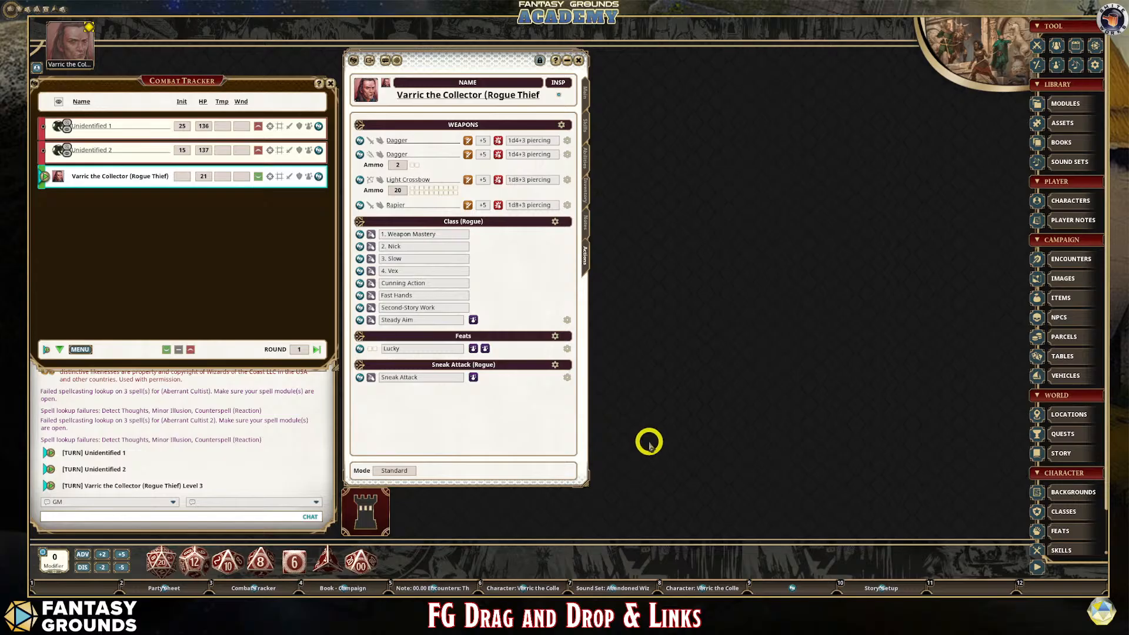
- Set the interface scale to 95 percent with the /scaleui chat command
left_click(115, 512)
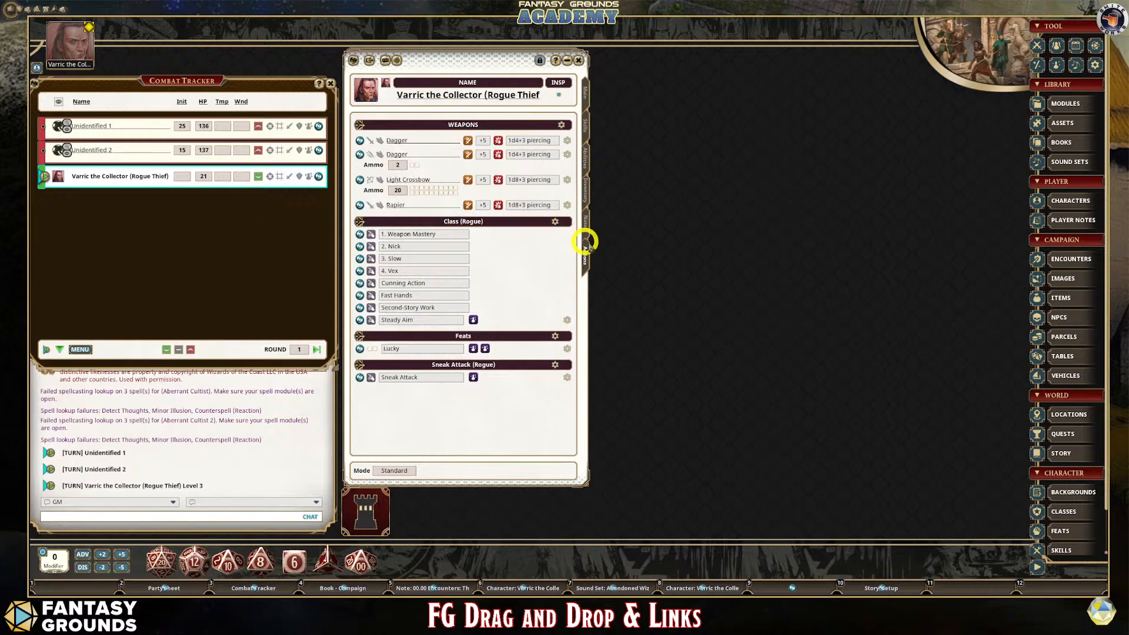
left_click(107, 516)
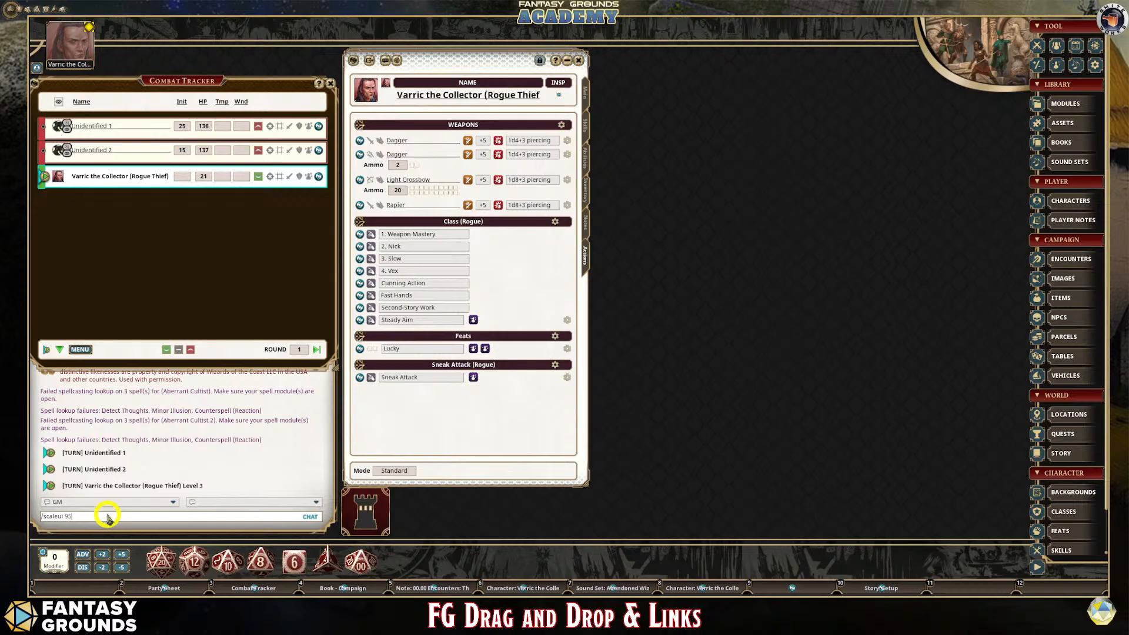
key("Return")
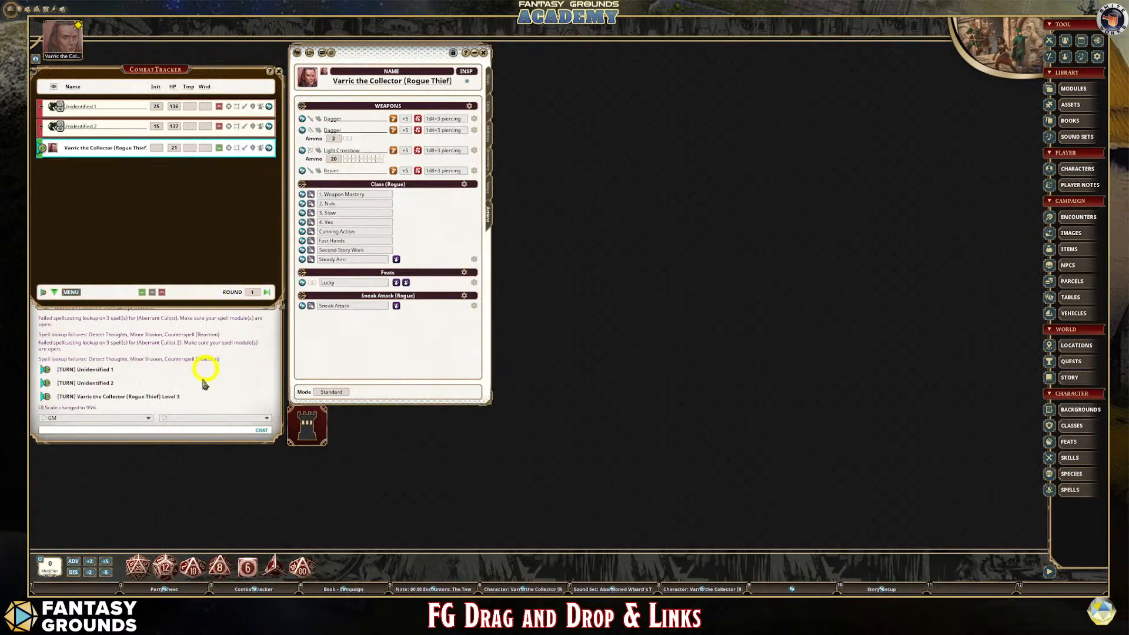
- Unlock the chat window's position and extend it downward to just above the dice
right_click(246, 360)
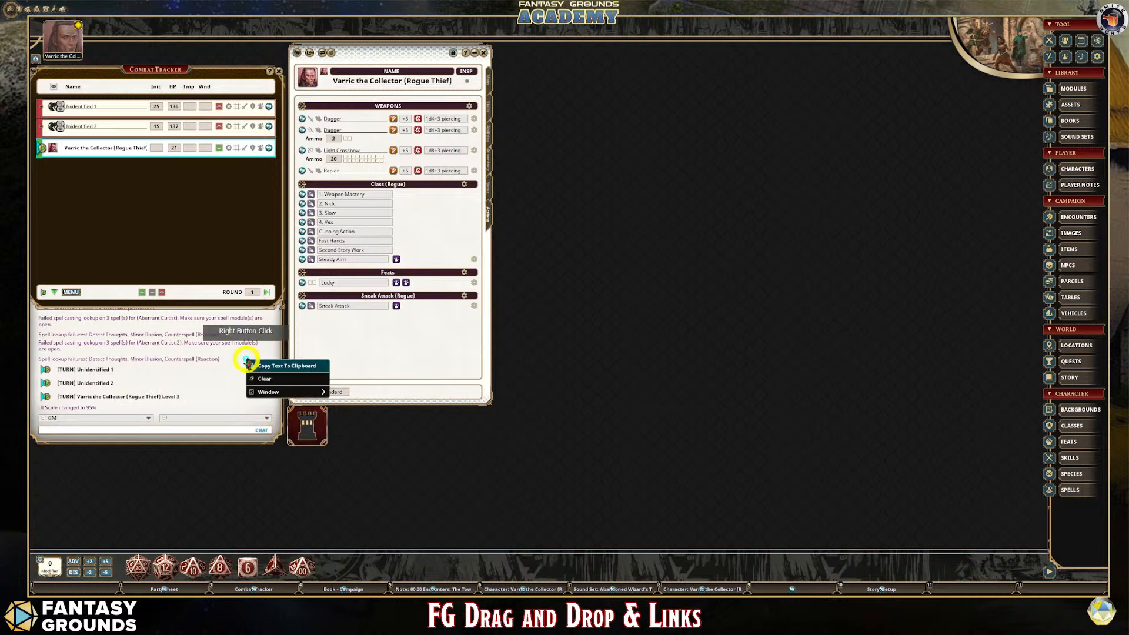
mouse_move(294, 392)
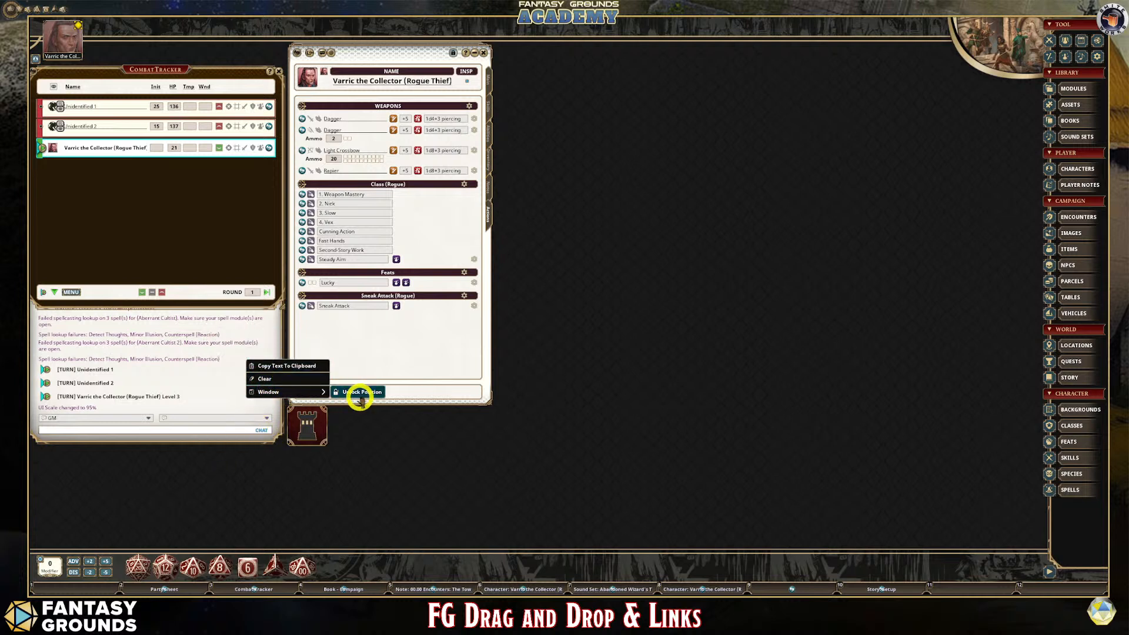
left_click(359, 395)
left_click_drag(281, 441, 280, 535)
- Reset the dice tower to its default position and nudge the rogue's character sheet slightly
right_click(320, 425)
mouse_move(327, 430)
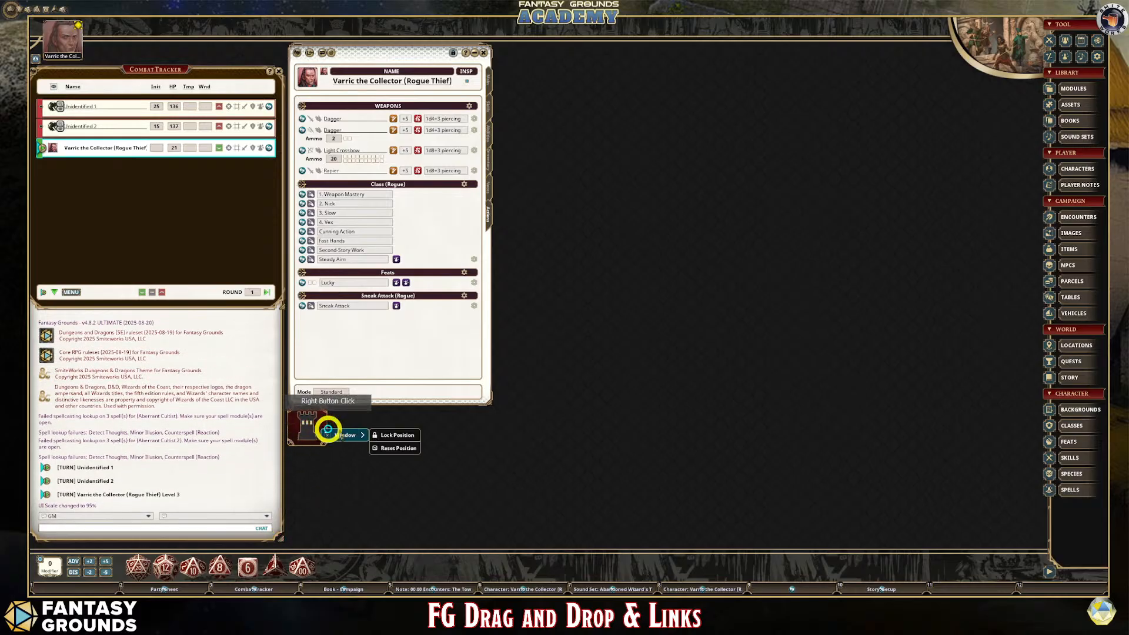
left_click(400, 447)
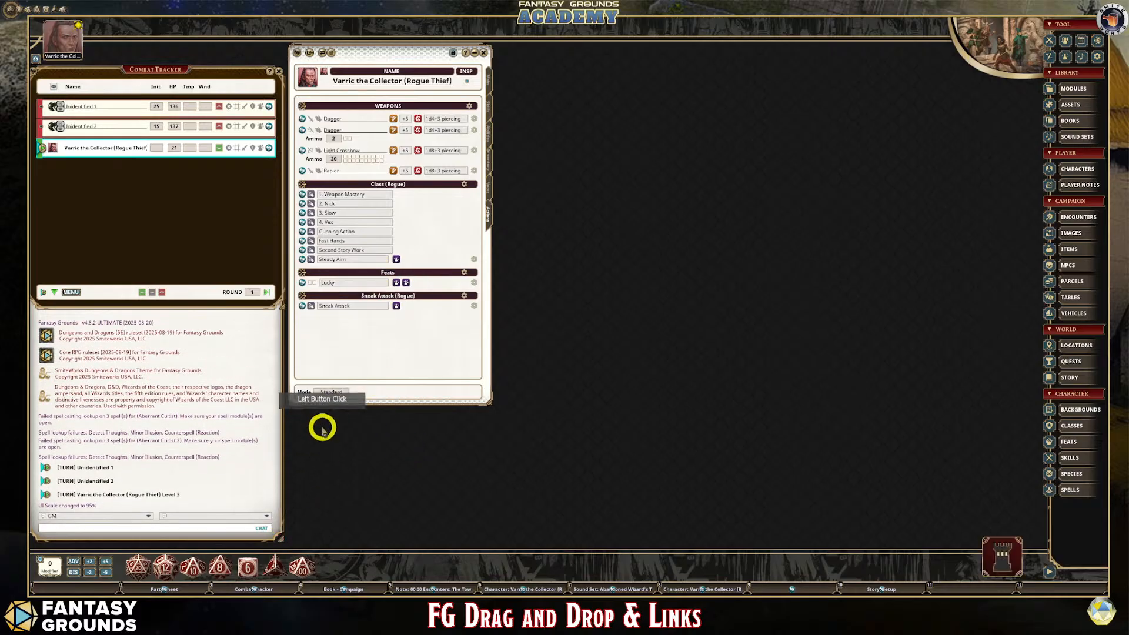
mouse_move(385, 345)
left_mouse_down()
mouse_move(499, 351)
mouse_move(386, 345)
left_mouse_up()
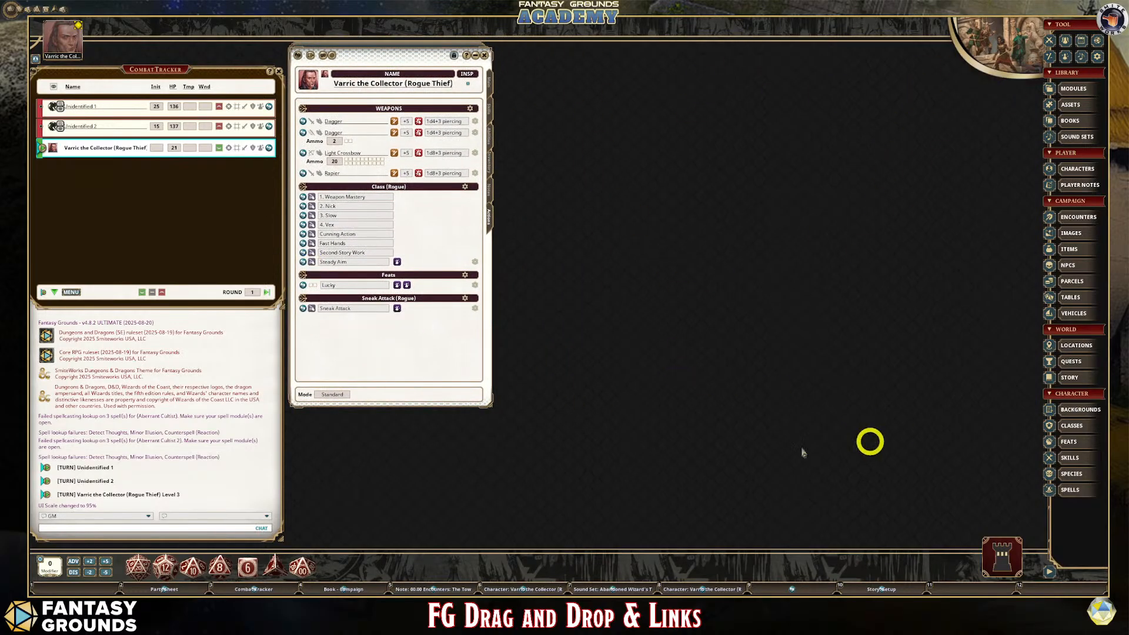
- Set the interface scale to 104 percent with the /scaleui chat command
left_click(80, 531)
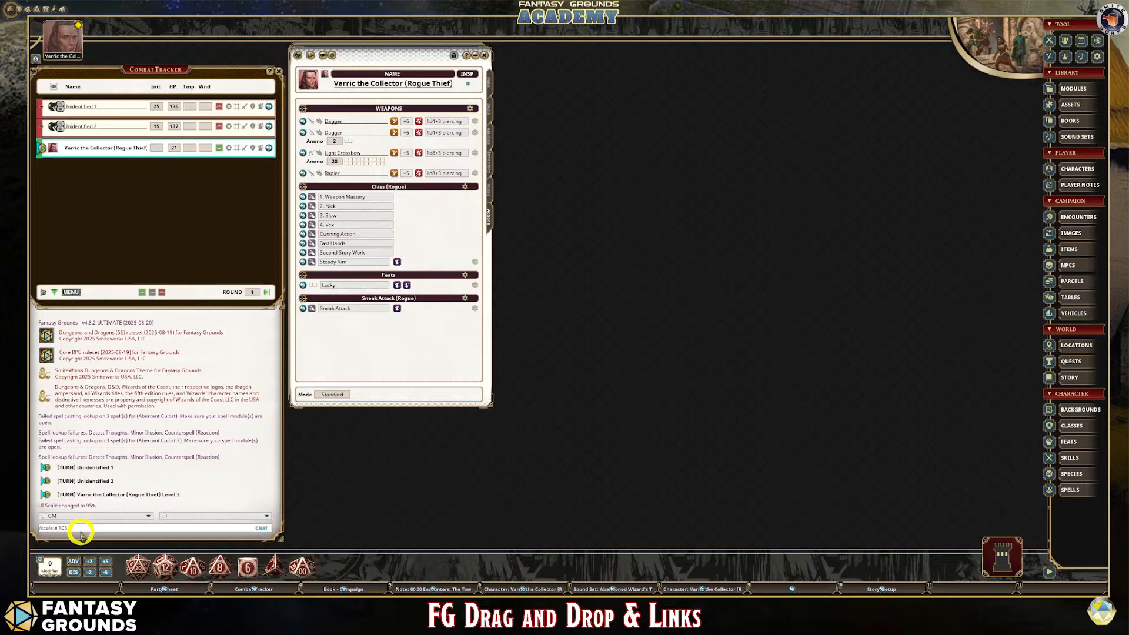
key("Return")
- Make sure the chat window's position is unlocked and move it up so its entry line clears the dice
left_click_drag(253, 376, 290, 395)
left_click_drag(290, 475, 292, 438)
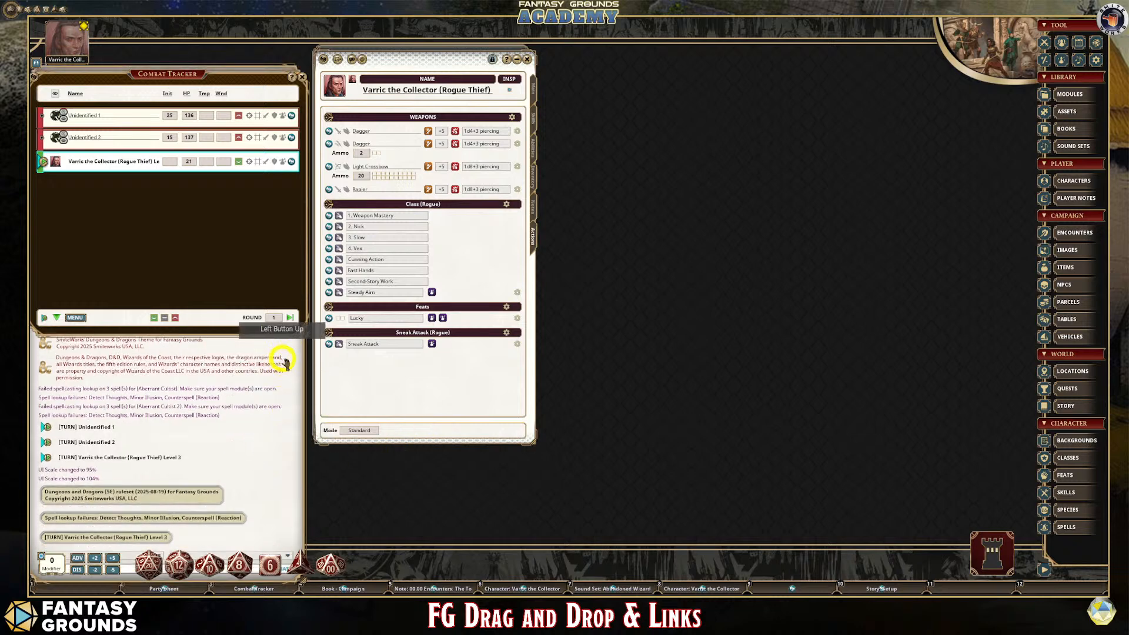
right_click(286, 521)
mouse_move(330, 550)
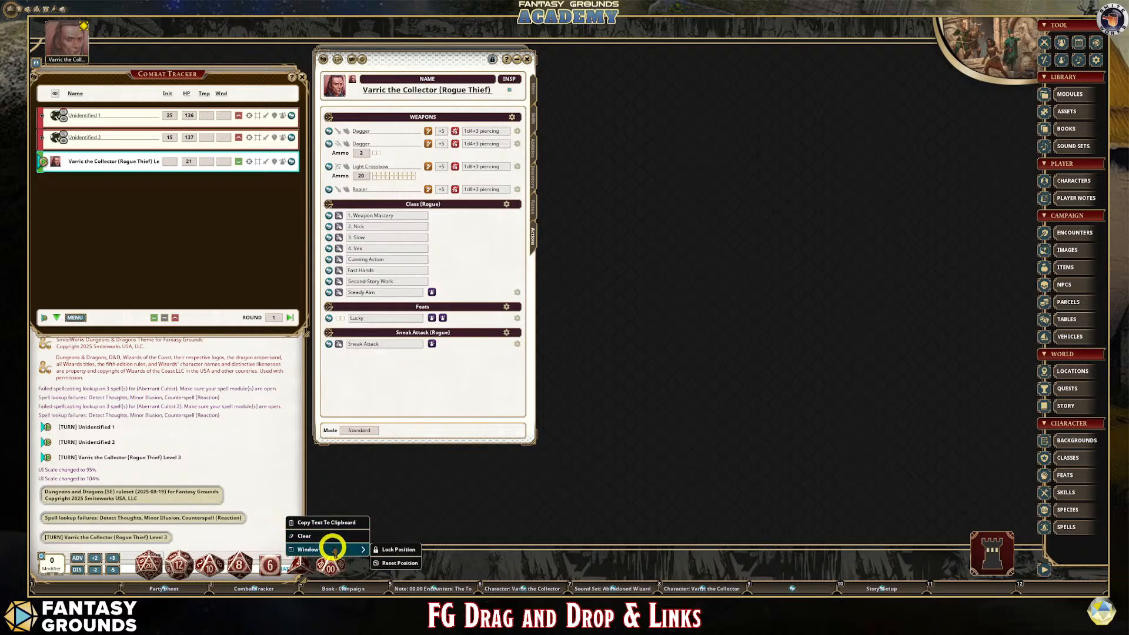
left_click(408, 549)
left_click_drag(272, 470, 275, 444)
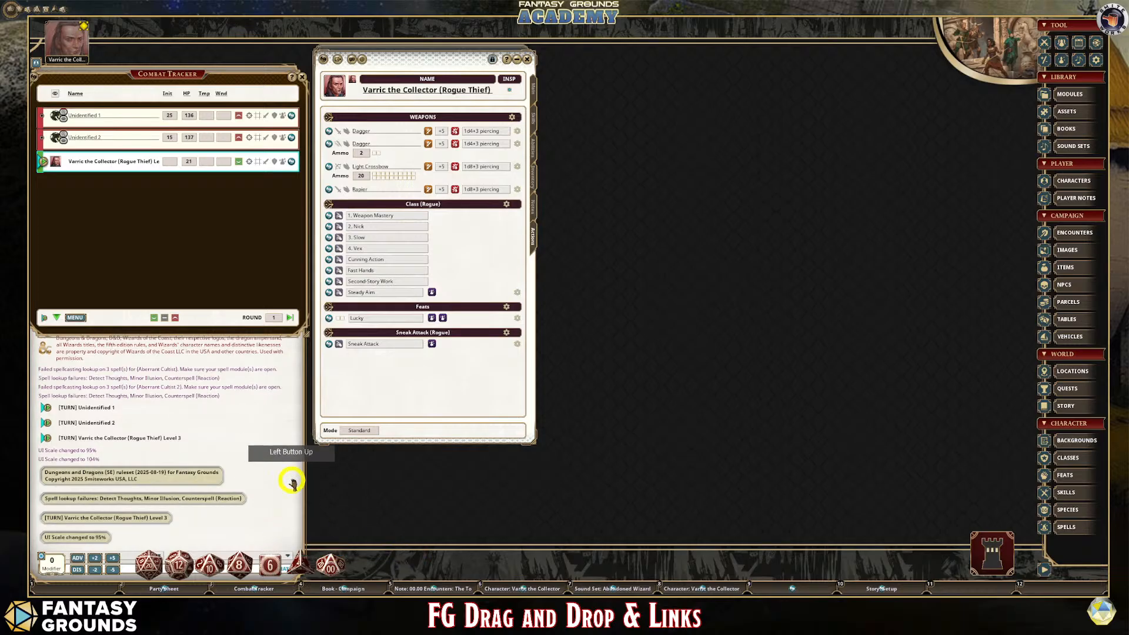
right_click(279, 464)
mouse_move(334, 498)
left_click(376, 494)
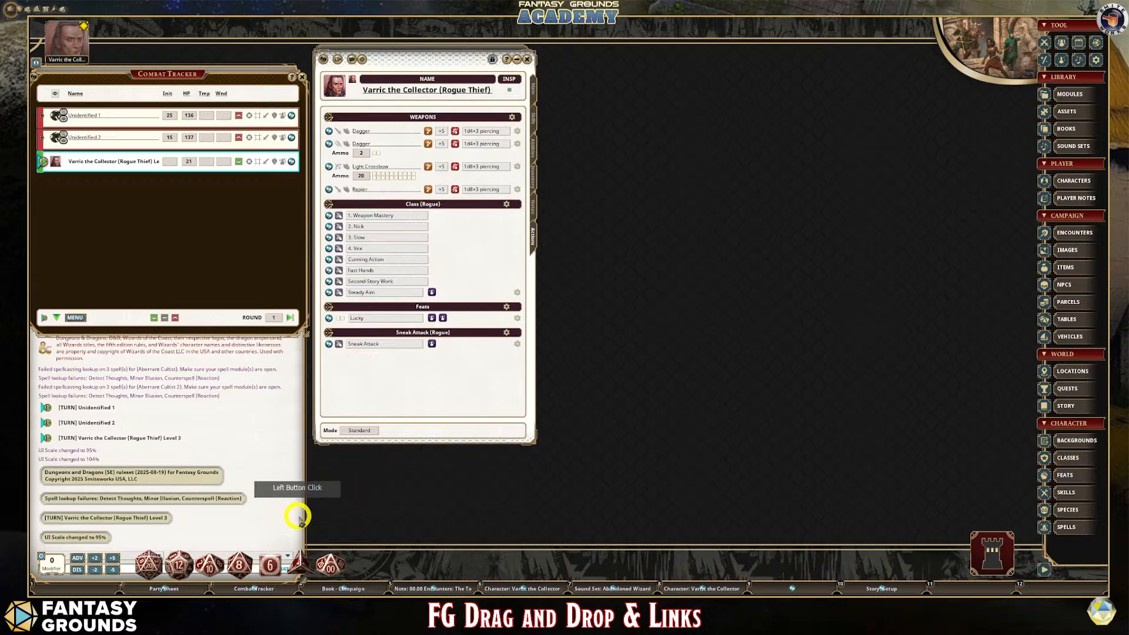
left_click_drag(302, 519, 310, 478)
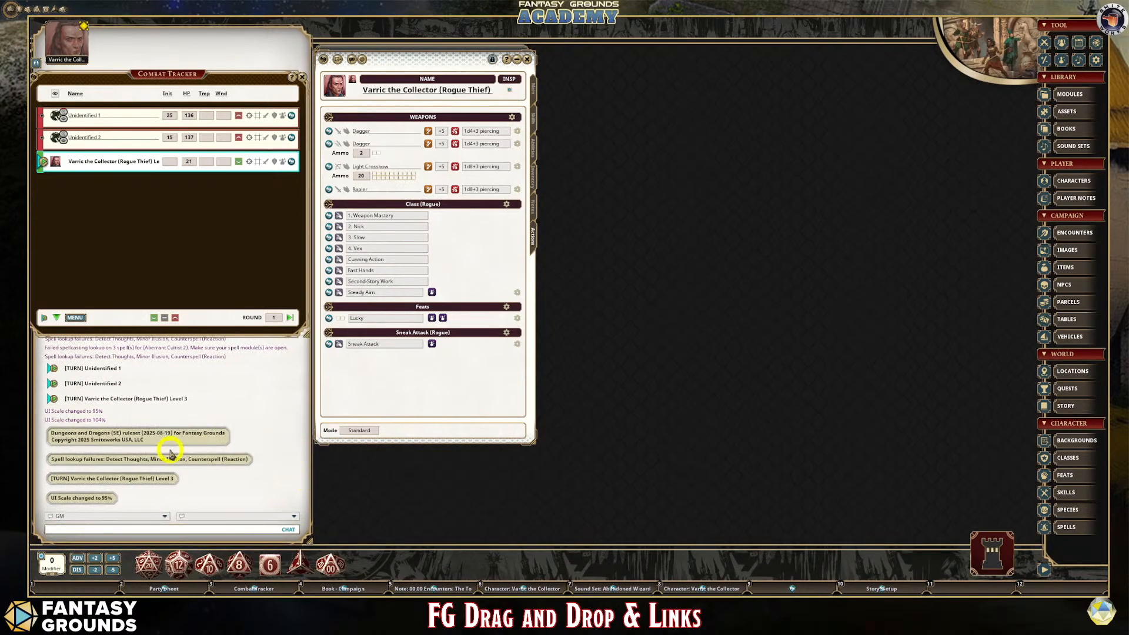
- Enlarge the rogue's character sheet in height and width, and adjust its width and placement beside the Combat Tracker
mouse_move(404, 52)
left_mouse_down()
mouse_move(428, 54)
mouse_move(406, 51)
left_mouse_up()
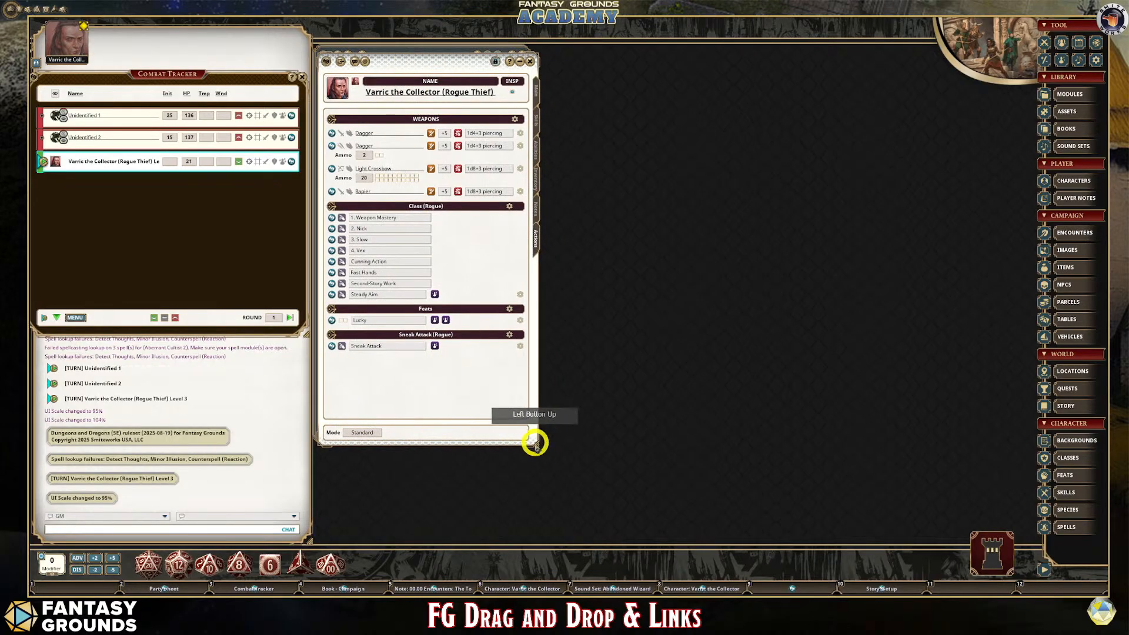
left_click_drag(536, 445, 649, 521)
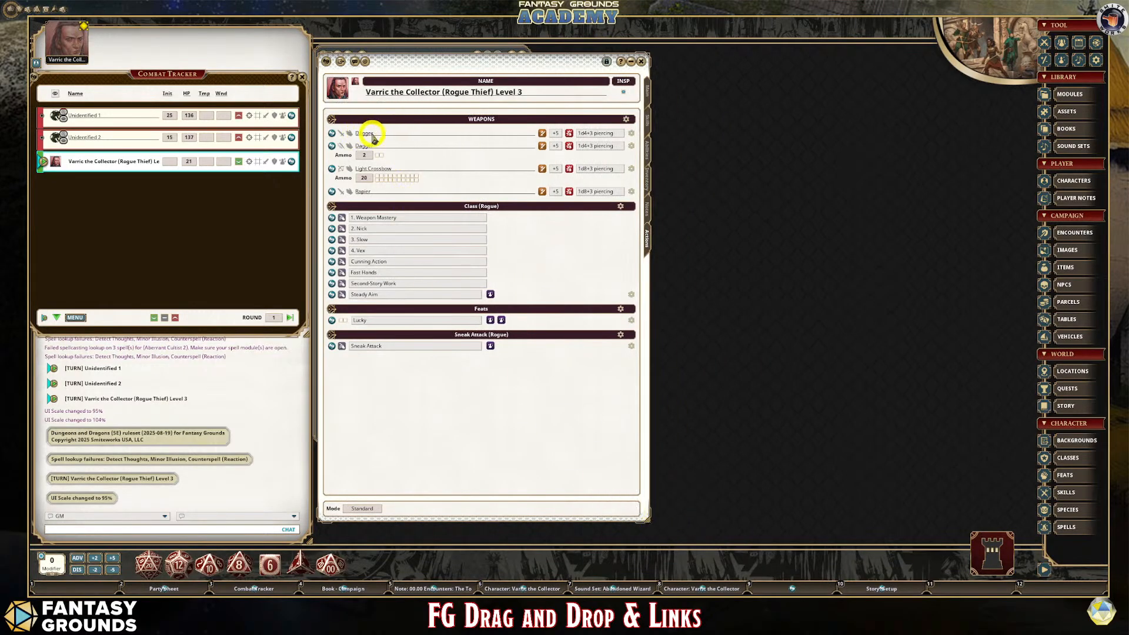
mouse_move(354, 138)
left_mouse_down()
mouse_move(369, 140)
mouse_move(361, 132)
mouse_move(372, 127)
left_mouse_up()
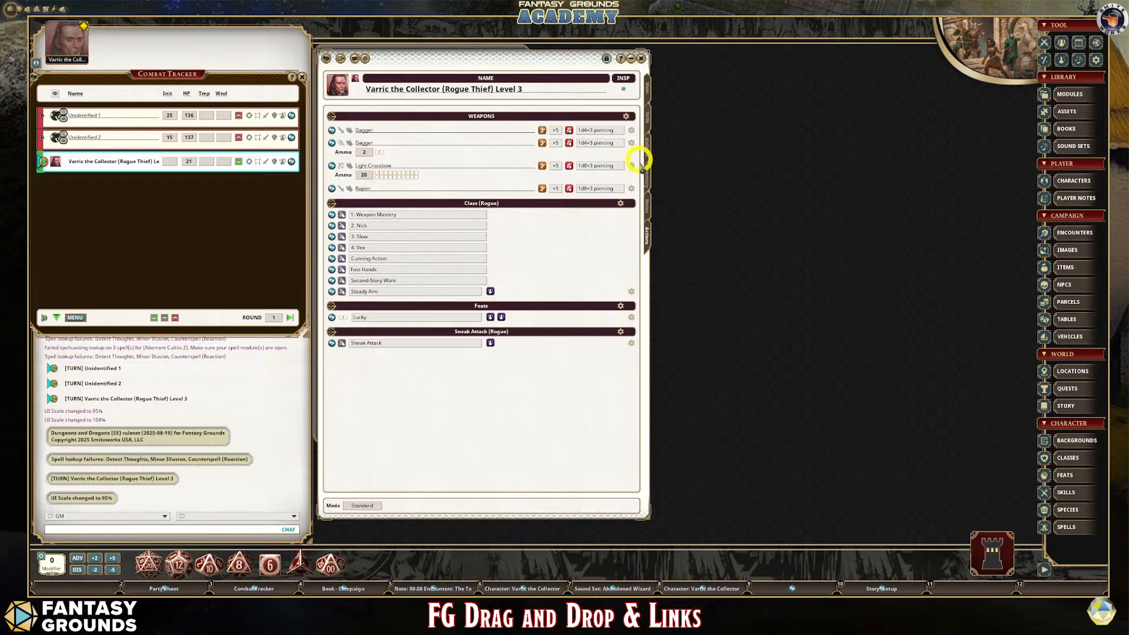
left_click_drag(648, 269, 696, 269)
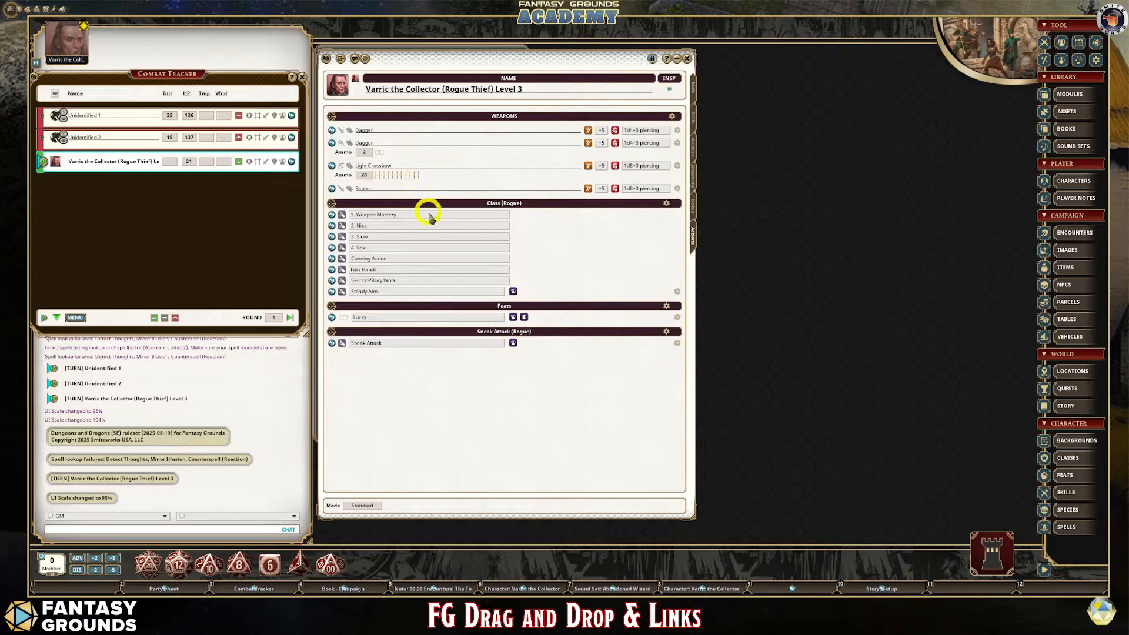
left_click(380, 216)
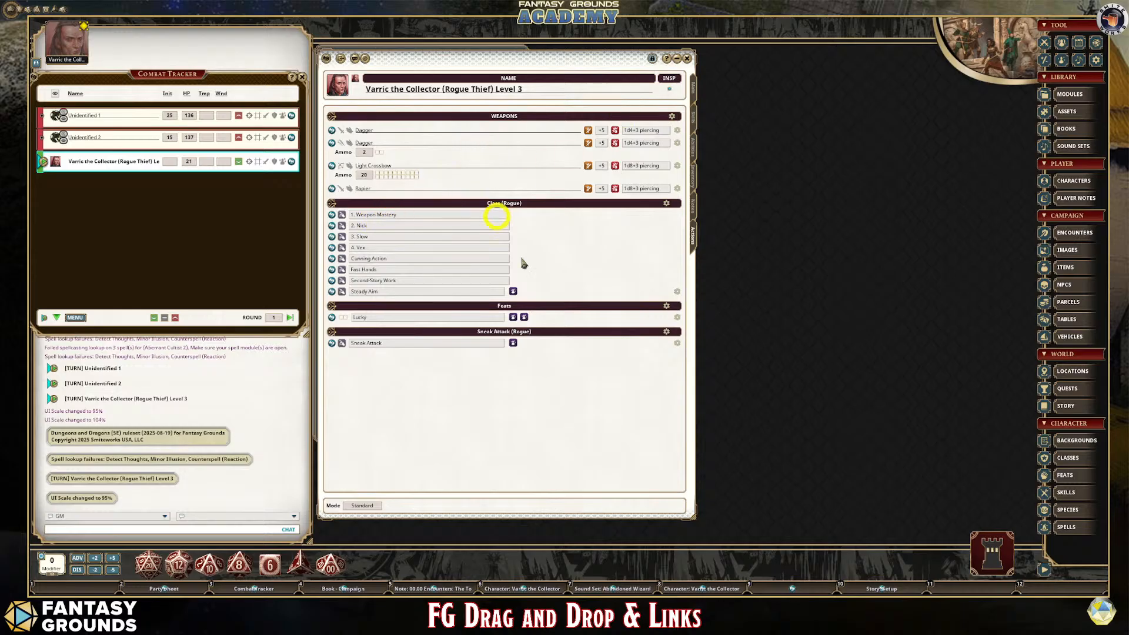
left_click(436, 221)
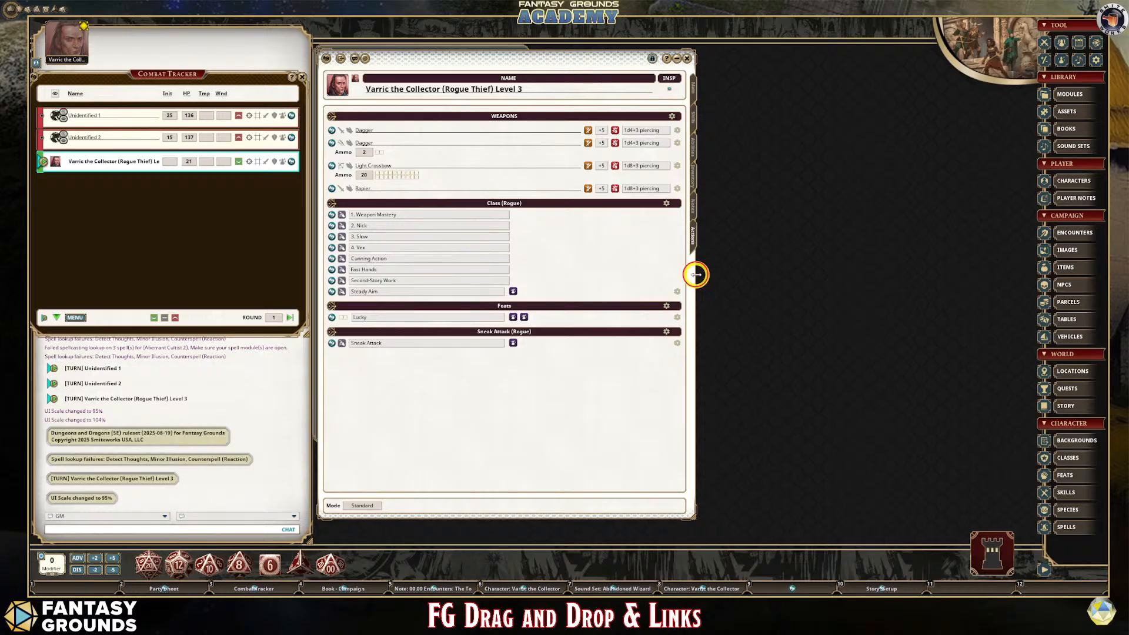
left_click_drag(696, 274, 630, 267)
mouse_move(434, 423)
left_mouse_down()
mouse_move(459, 423)
mouse_move(430, 414)
left_mouse_up()
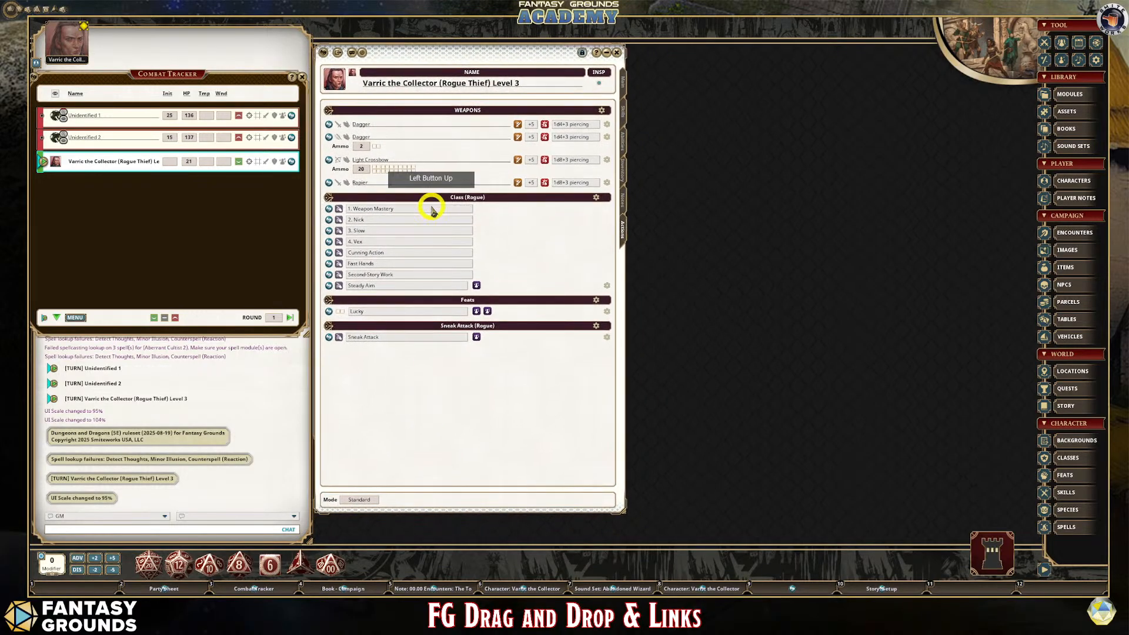
- Close the three stacked record windows and shift the Combat Tracker slightly
left_click(617, 53)
left_click(524, 55)
left_click(524, 56)
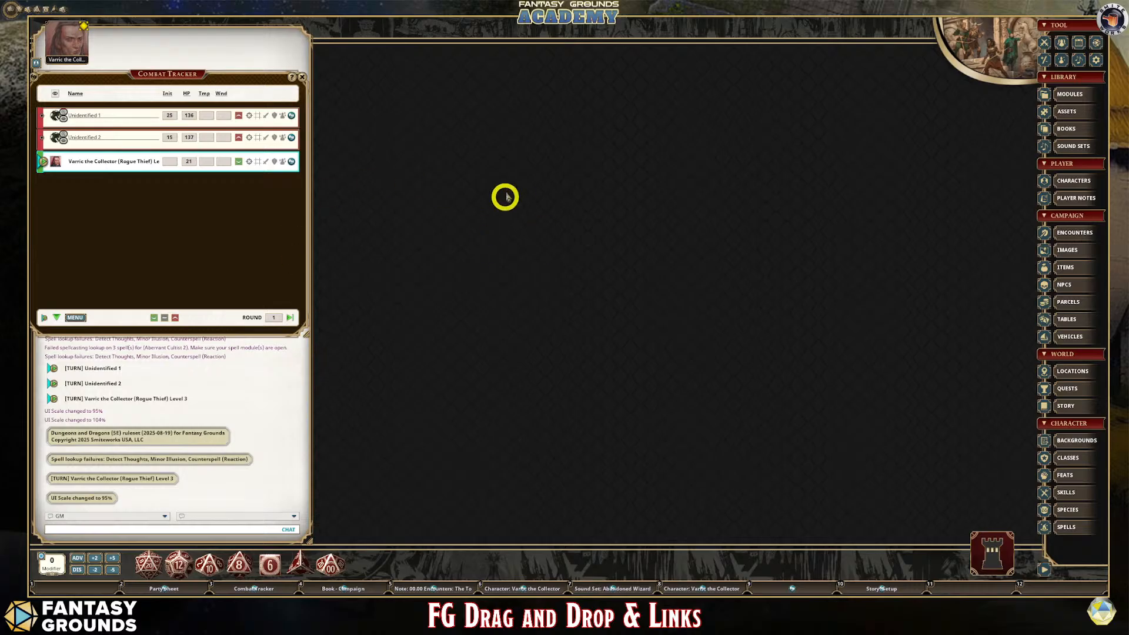
left_click_drag(179, 70, 189, 69)
- Set the interface scale to 120 percent with the /scaleui chat command
left_click(89, 535)
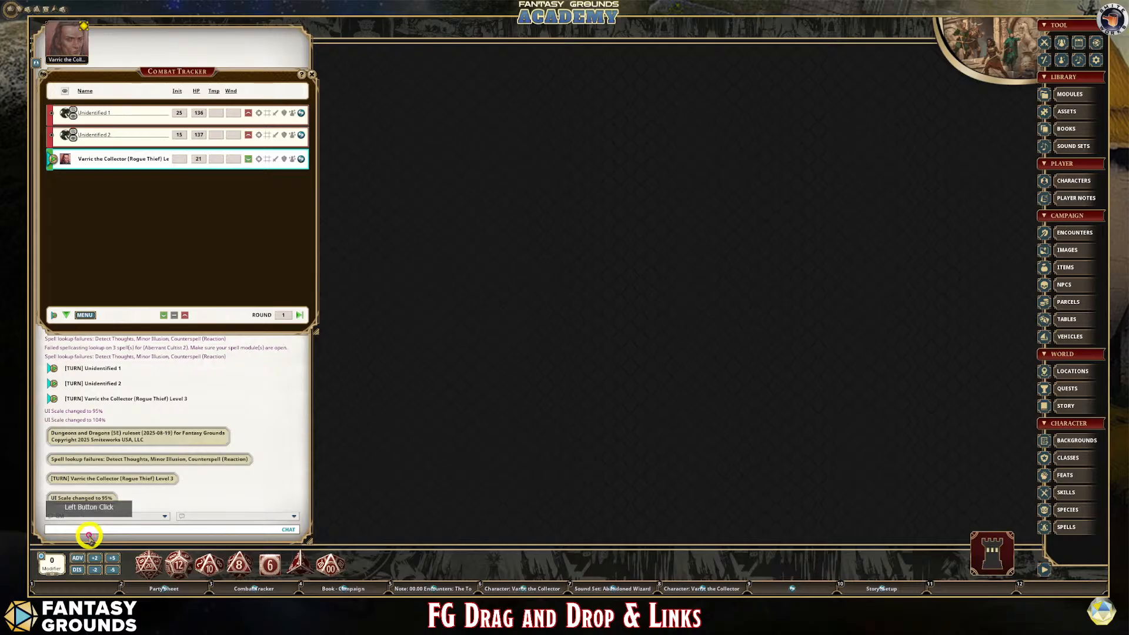
type("/scaleui 120")
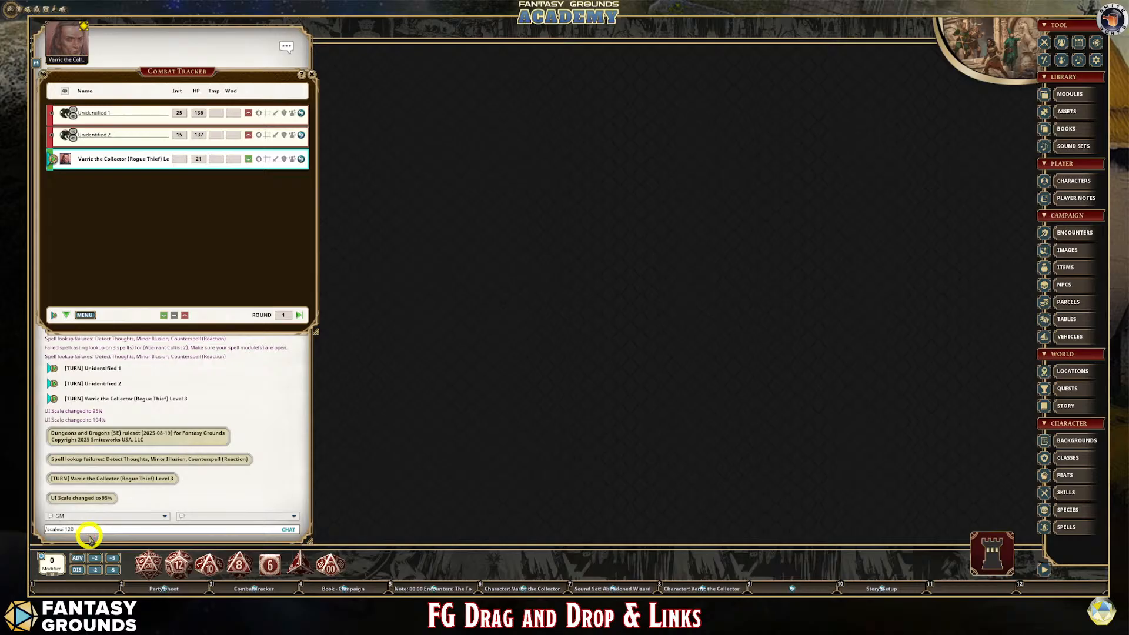
key("Return")
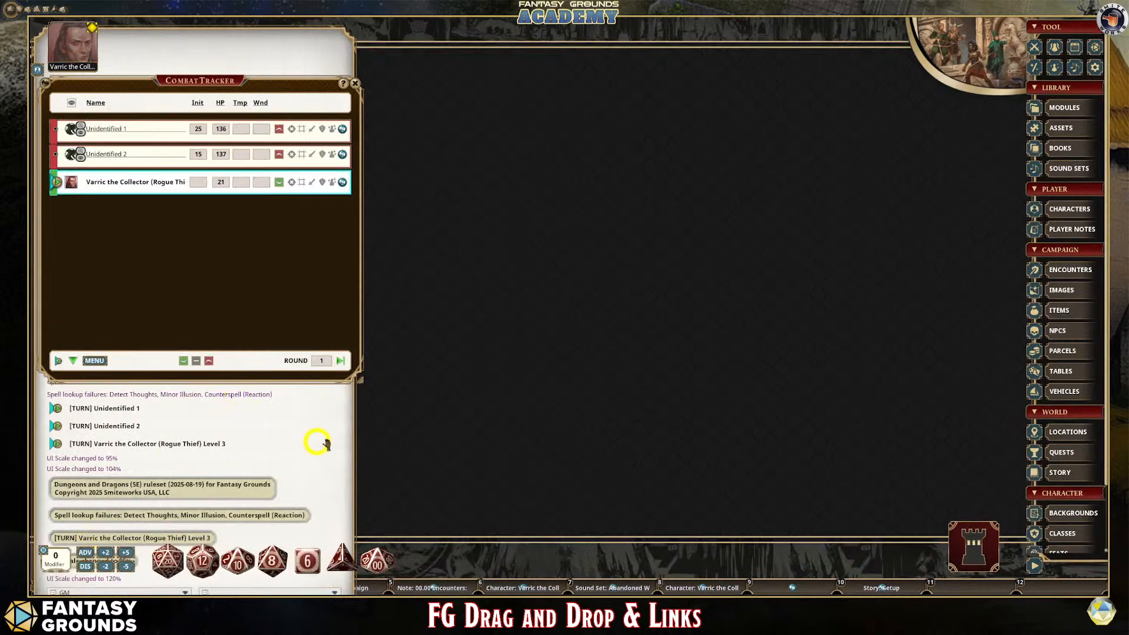
- Close the Combat Tracker and clear all messages from the chat window
left_click_drag(317, 443, 338, 429)
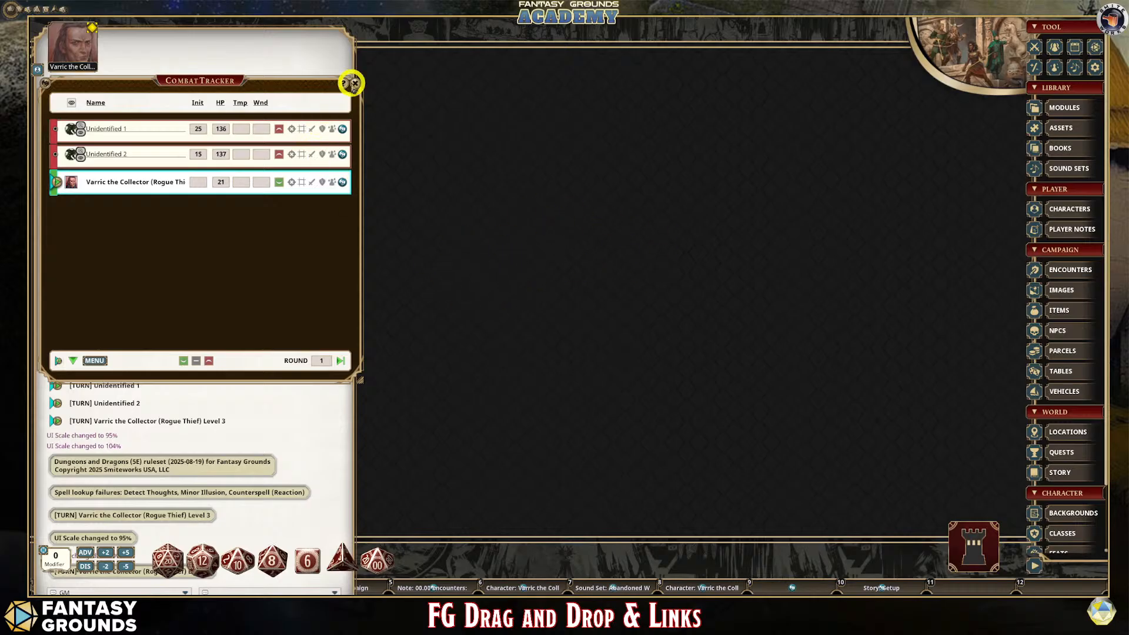
left_click(358, 82)
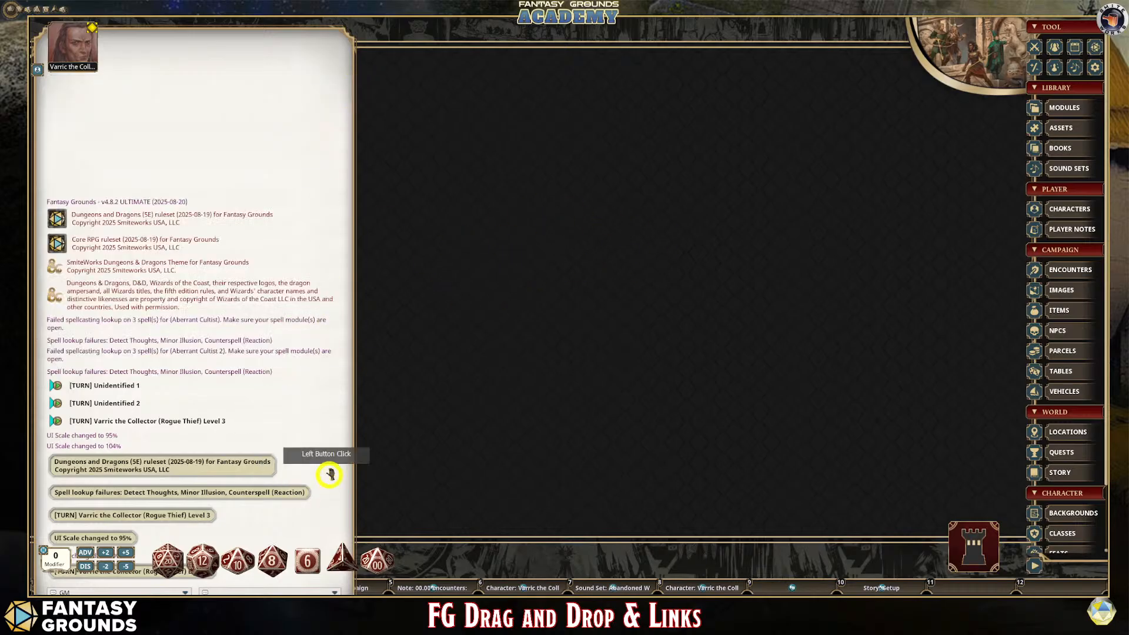
right_click(296, 199)
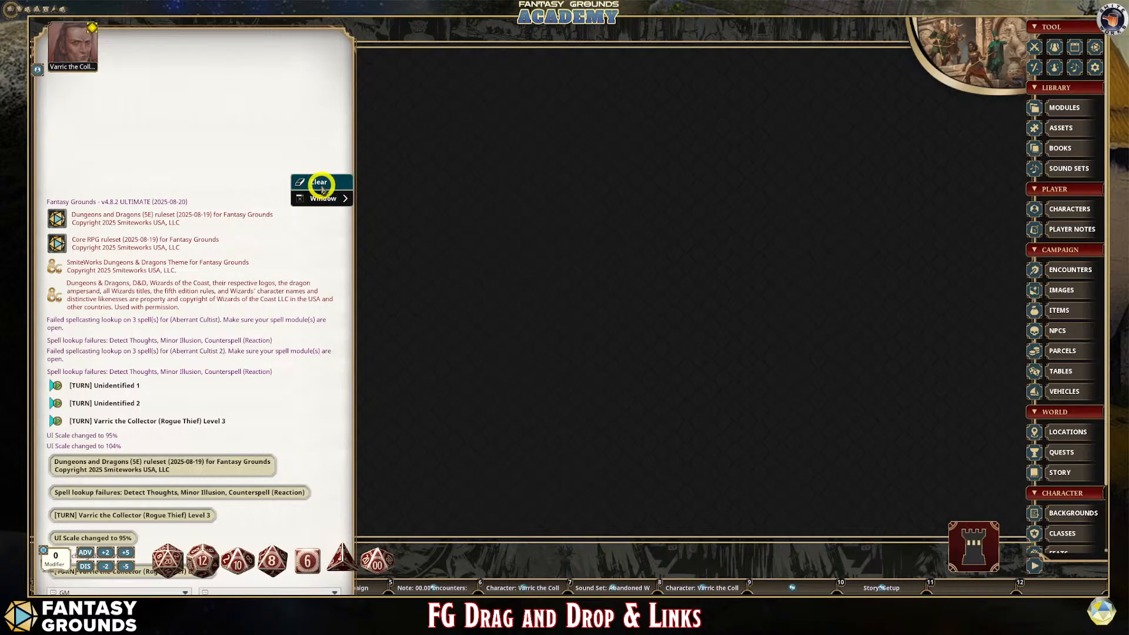
left_click(335, 297)
left_click(439, 347)
right_click(311, 376)
mouse_move(348, 399)
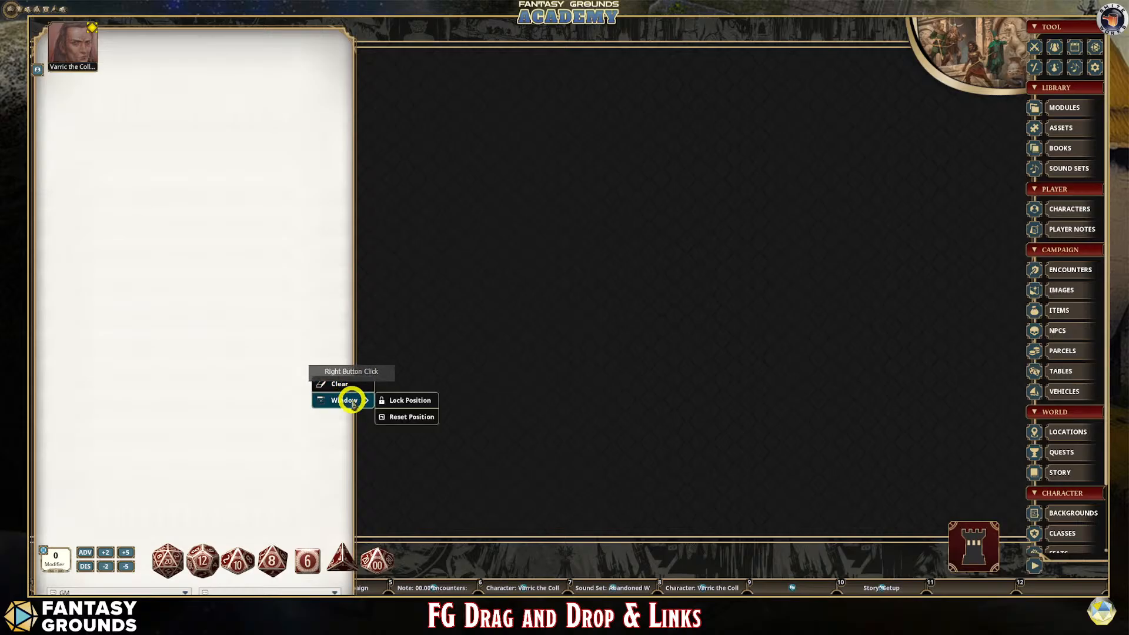
left_click(399, 402)
left_click_drag(345, 320, 357, 420)
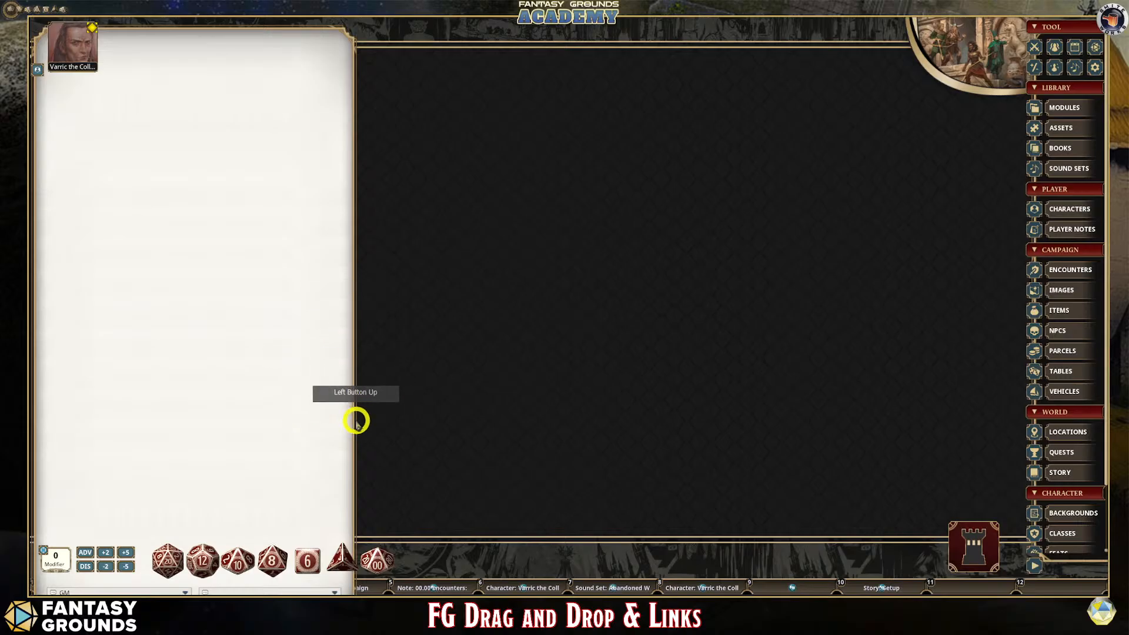
right_click(338, 395)
mouse_move(373, 418)
left_click(435, 419)
- Move and resize the chat window so it fits between the character portrait and the dice
left_click_drag(347, 408, 261, 284)
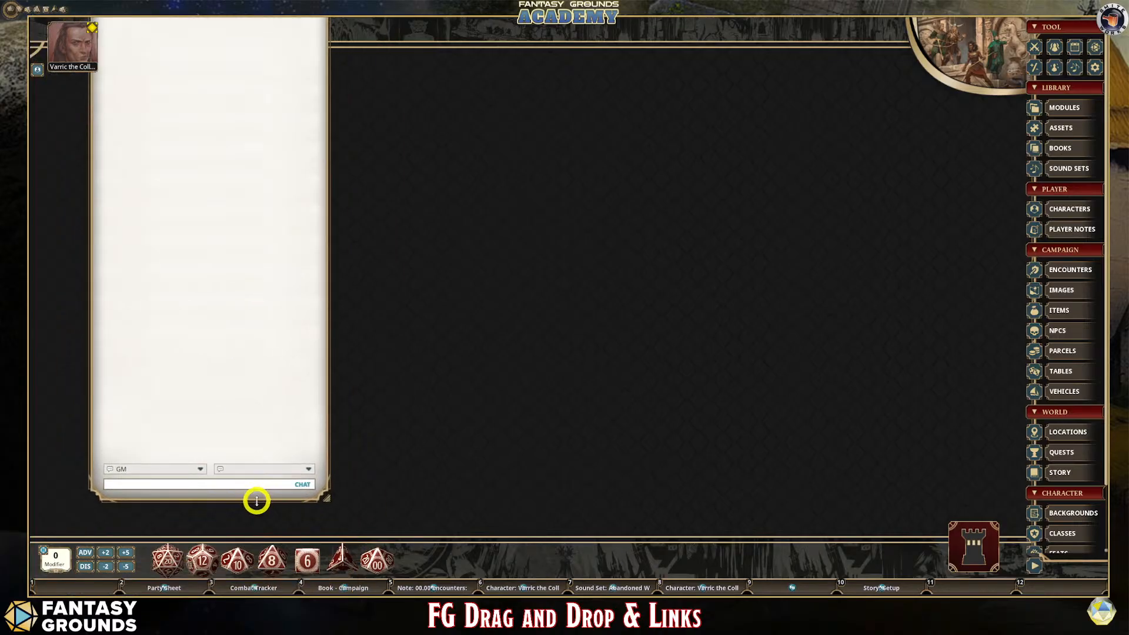
left_click_drag(256, 499, 282, 374)
left_click_drag(267, 290, 314, 431)
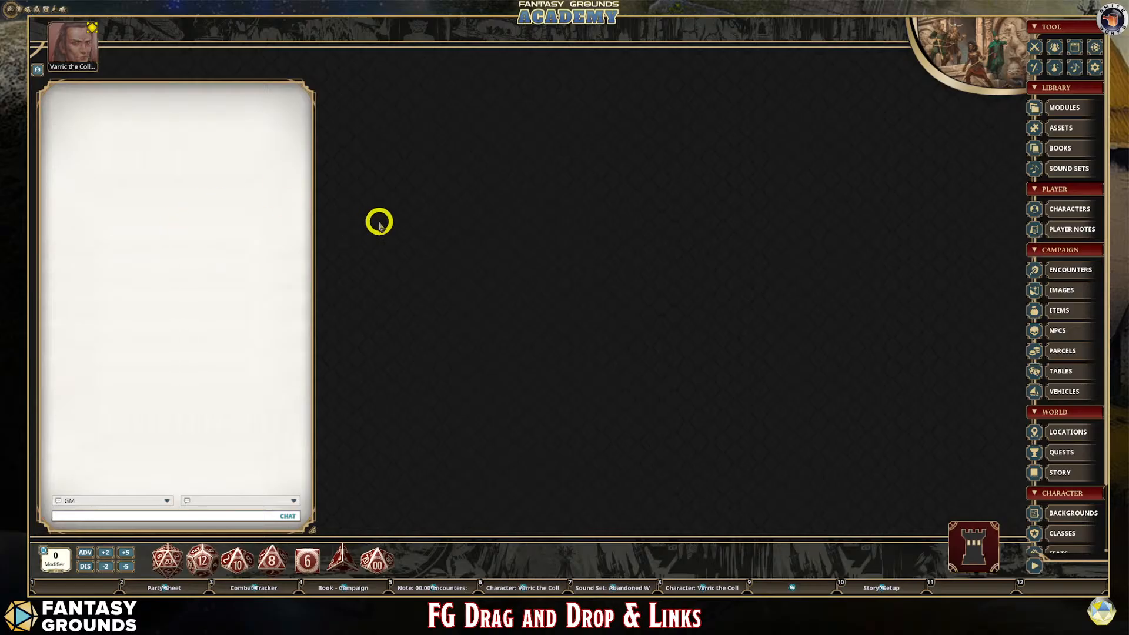
right_click(397, 229)
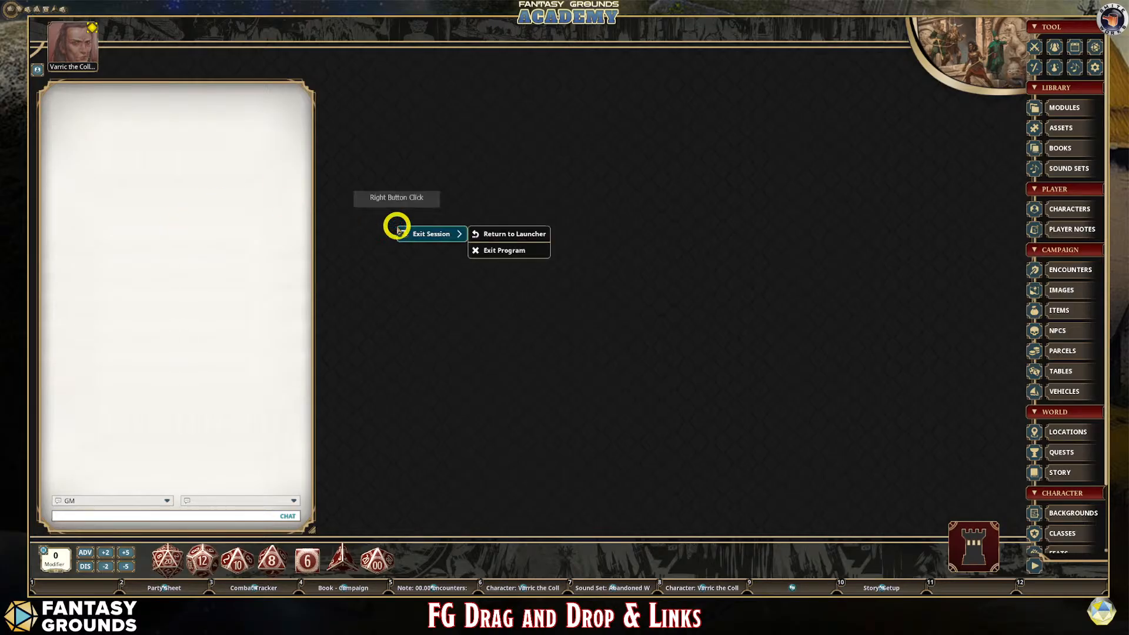
left_click(381, 175)
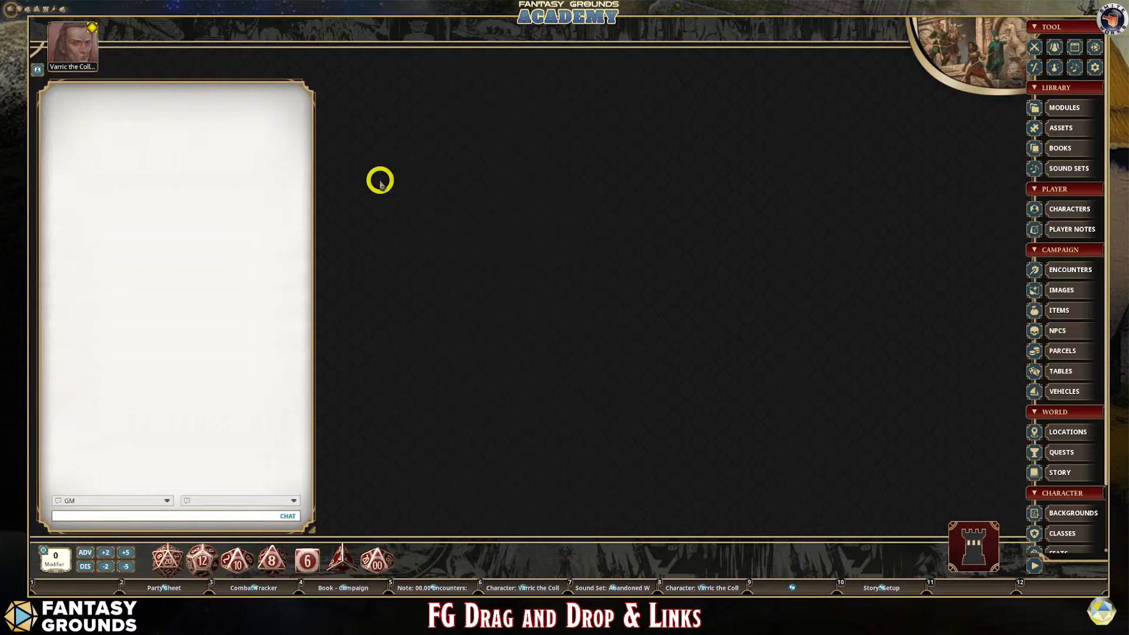